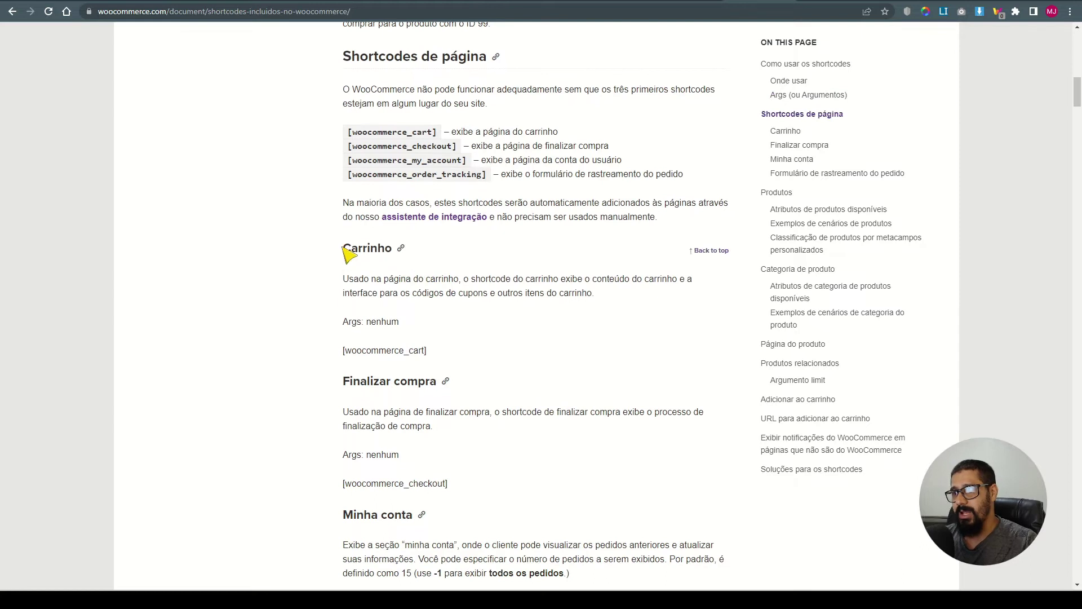
Read the WooCommerce [products] shortcode intro at 125% zoom, noting the older shortcodes it replaces
scroll(383, 202, down, 6)
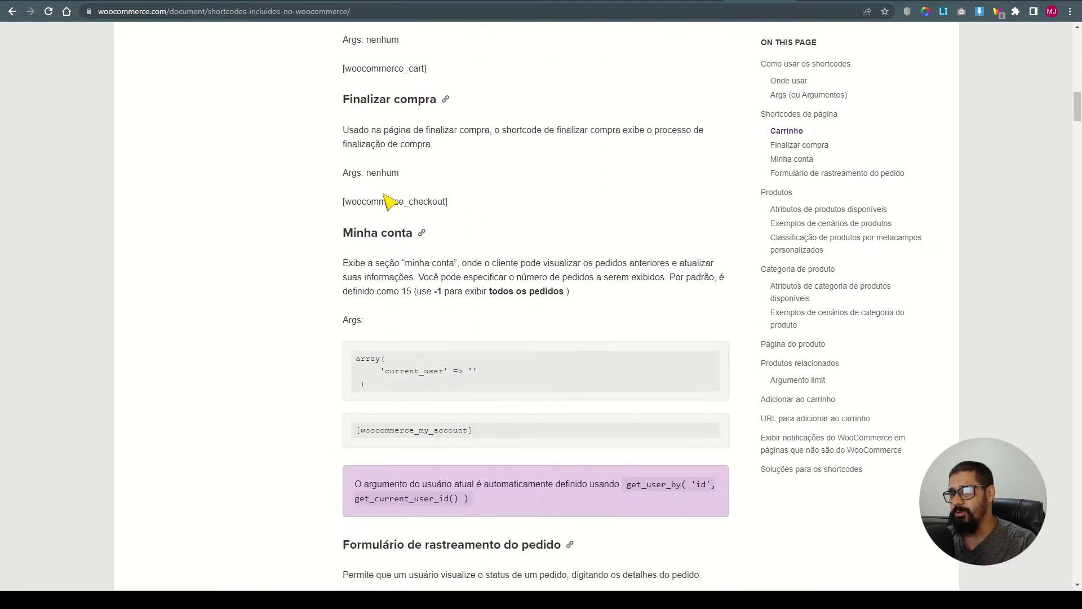
scroll(426, 179, down, 4)
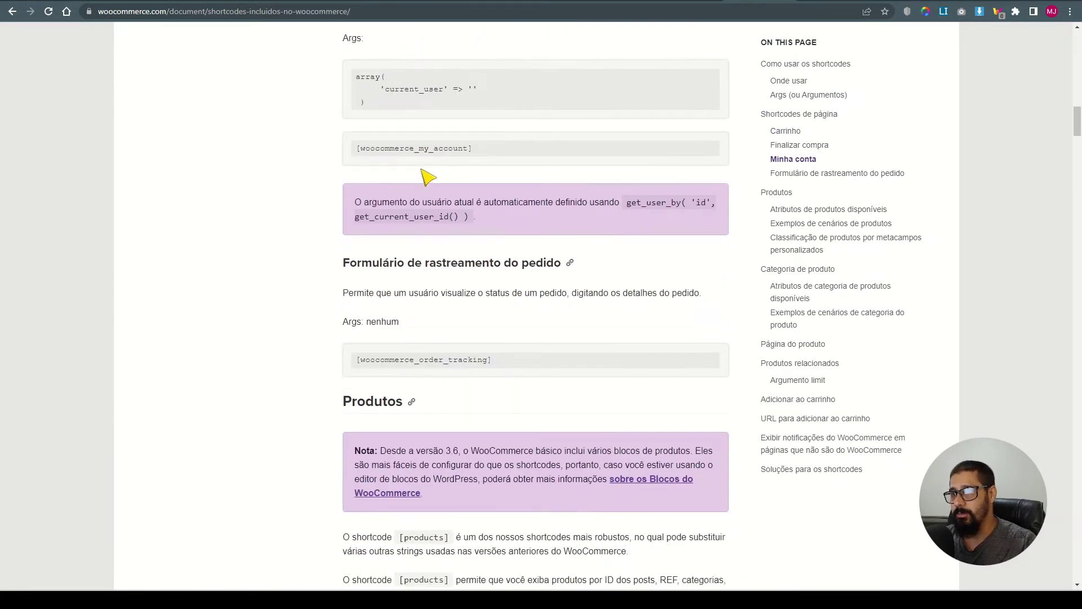
scroll(426, 179, down, 3)
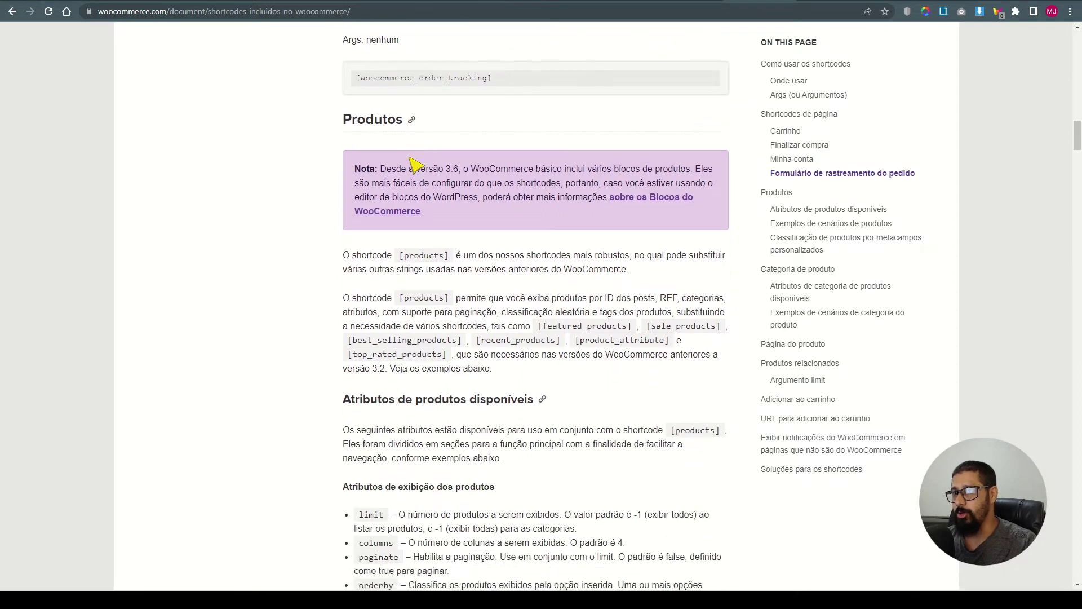
drag(344, 120, 411, 128)
click(261, 307)
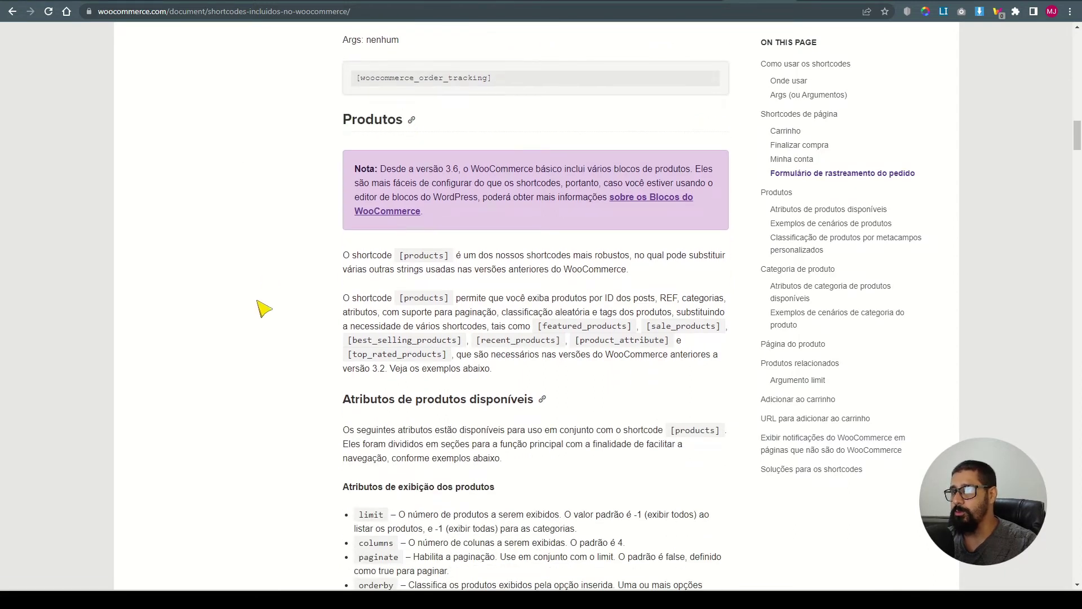
scroll(395, 301, down, 1)
key(ctrl+plus)
key(ctrl+plus)
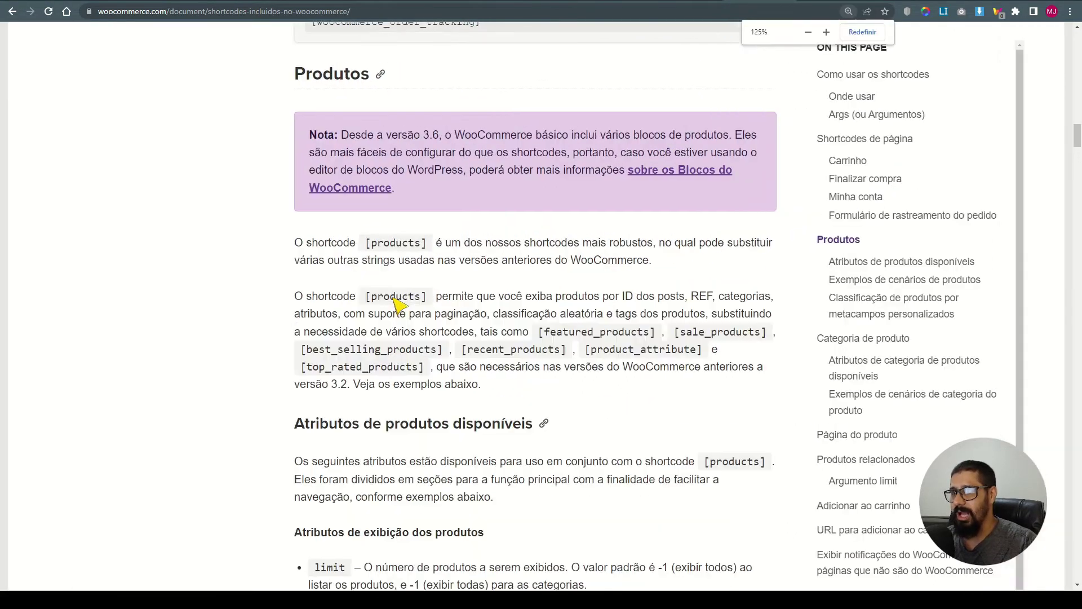
drag(365, 244, 425, 246)
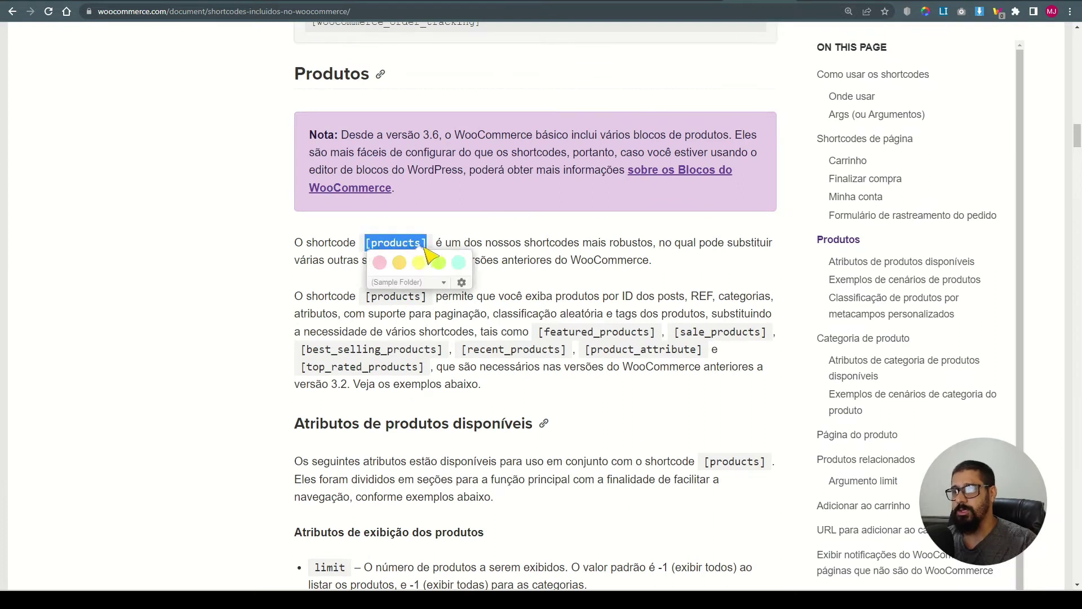
click(407, 407)
drag(535, 333, 433, 379)
scroll(435, 378, down, 5)
click(237, 307)
Review the [products] attributes orderby, columns, paginate and limit, then return to the site tab
double_click(297, 251)
scroll(315, 257, down, 3)
click(368, 248)
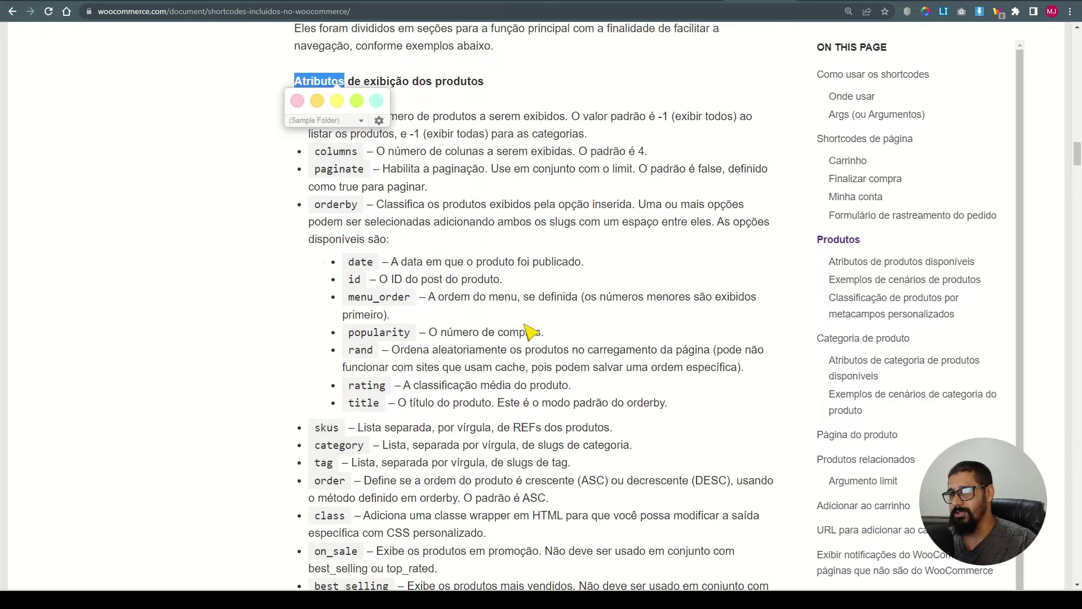
scroll(367, 248, up, 2)
double_click(336, 317)
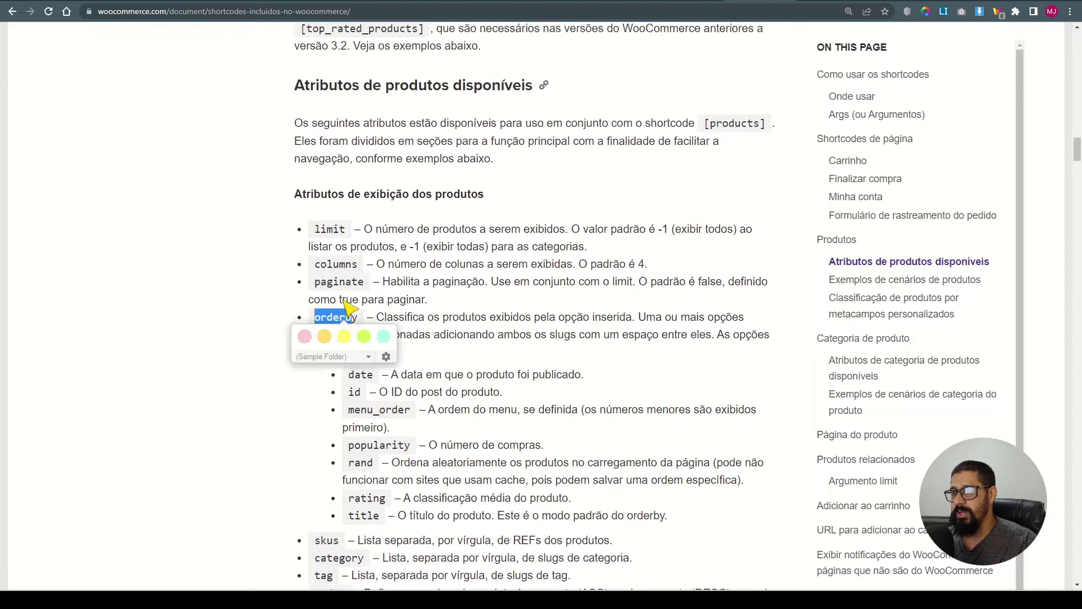
double_click(318, 264)
drag(316, 281, 367, 286)
double_click(329, 229)
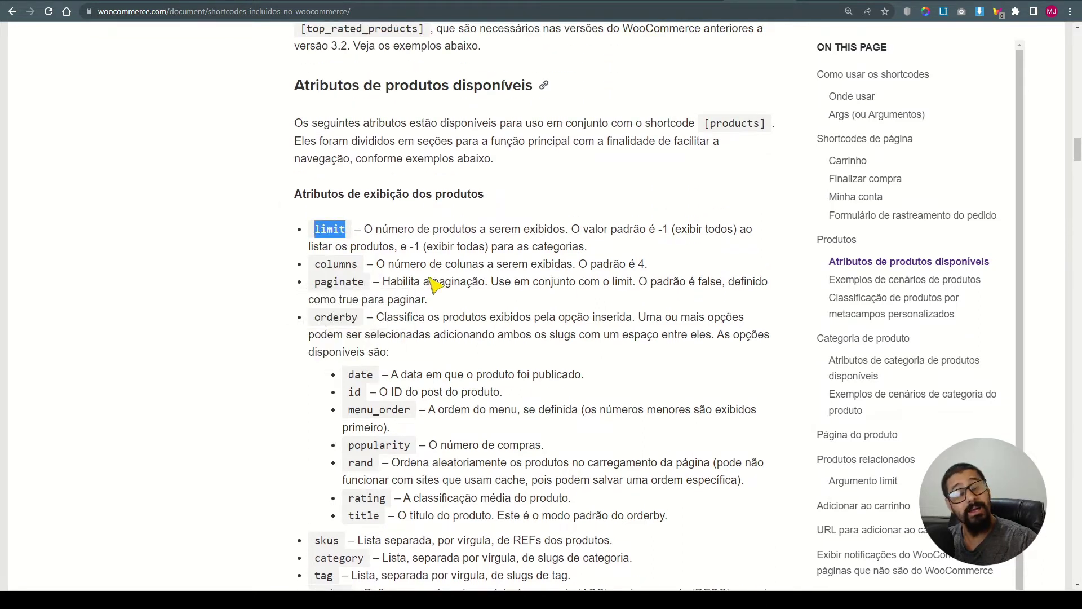
scroll(473, 327, down, 2)
scroll(471, 337, down, 20)
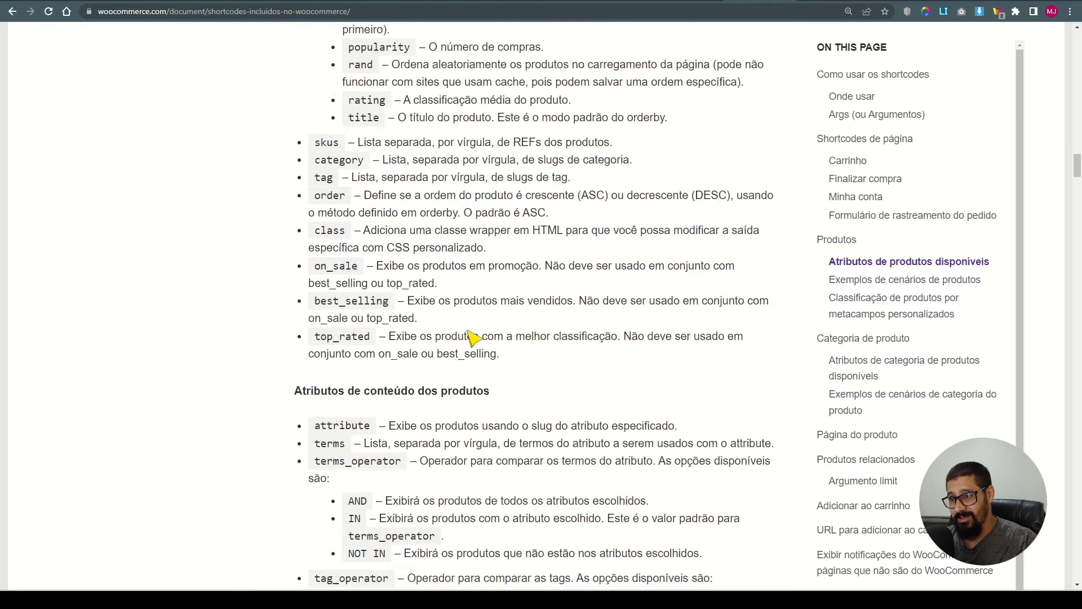
scroll(474, 339, down, 20)
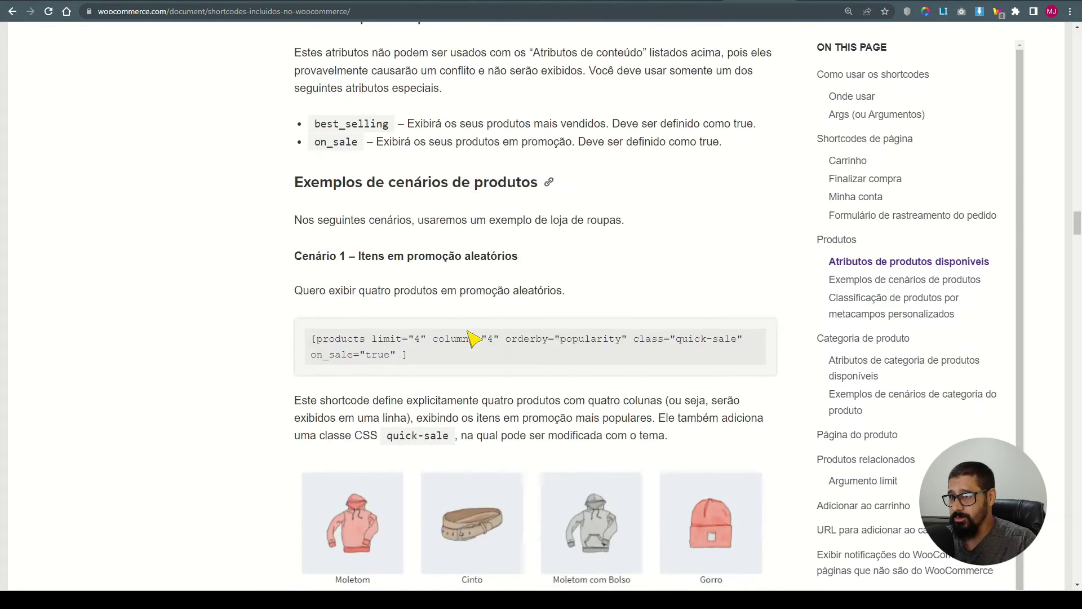
scroll(460, 347, up, 20)
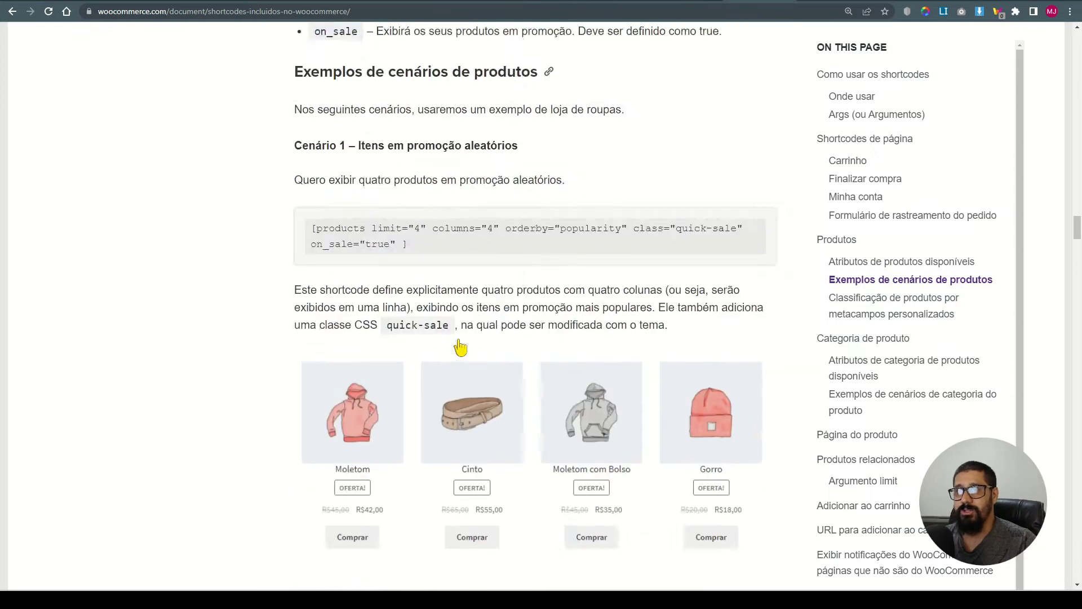
scroll(461, 342, up, 7)
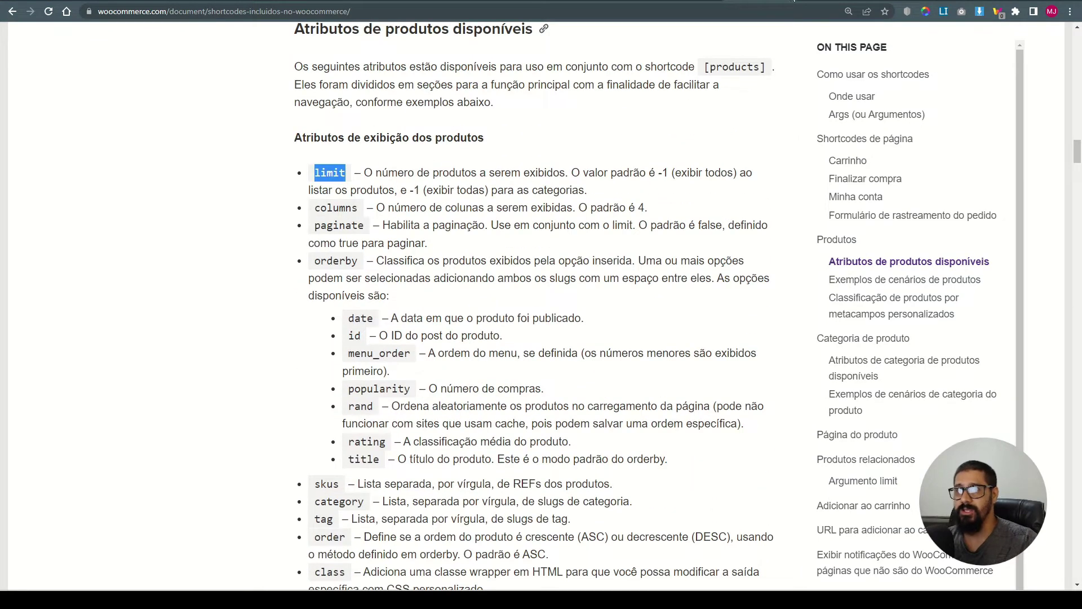
key(ctrl+Tab)
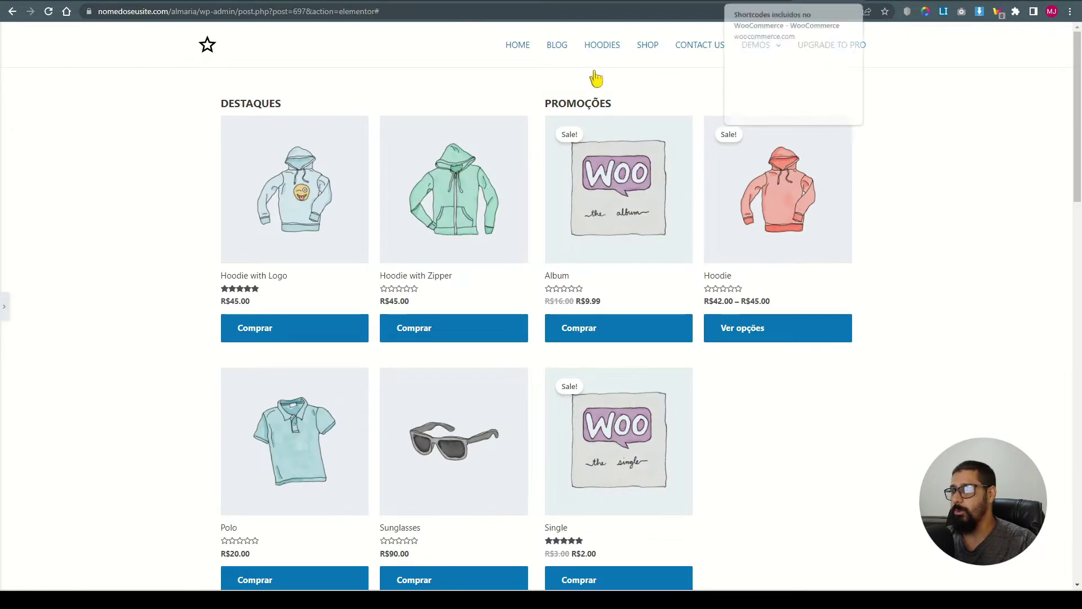
Reopen the Elementor panel and Navigator and scroll through the page's product sections
click(6, 303)
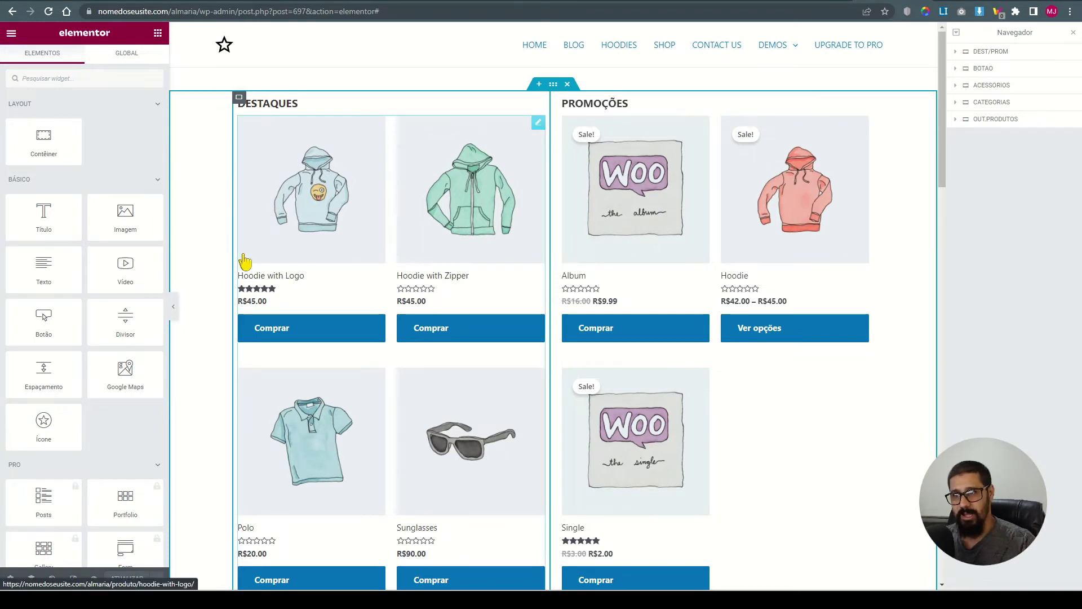
scroll(698, 234, down, 8)
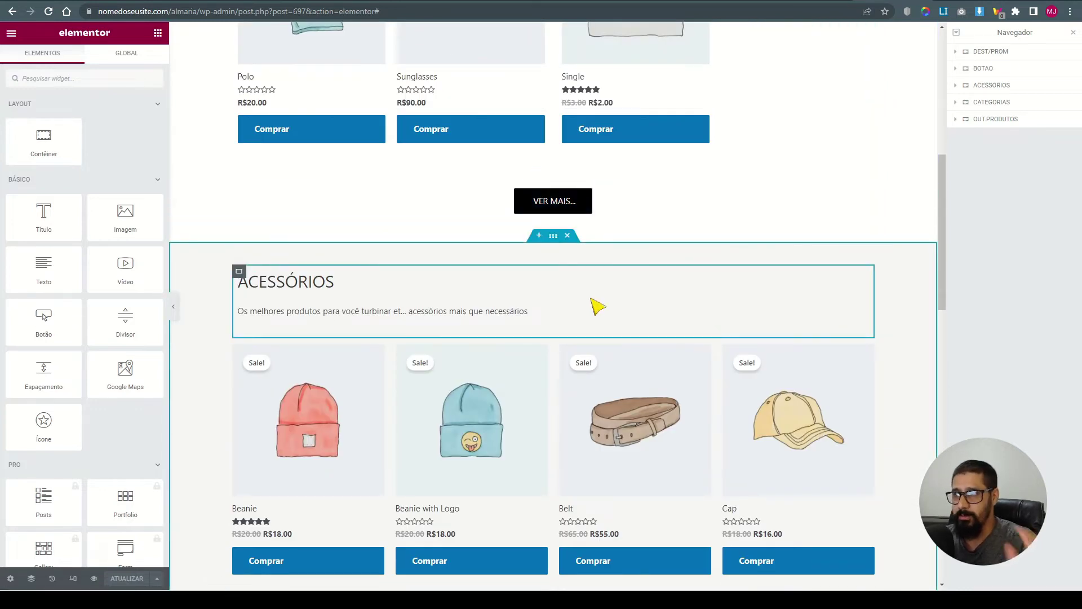
scroll(598, 321, up, 8)
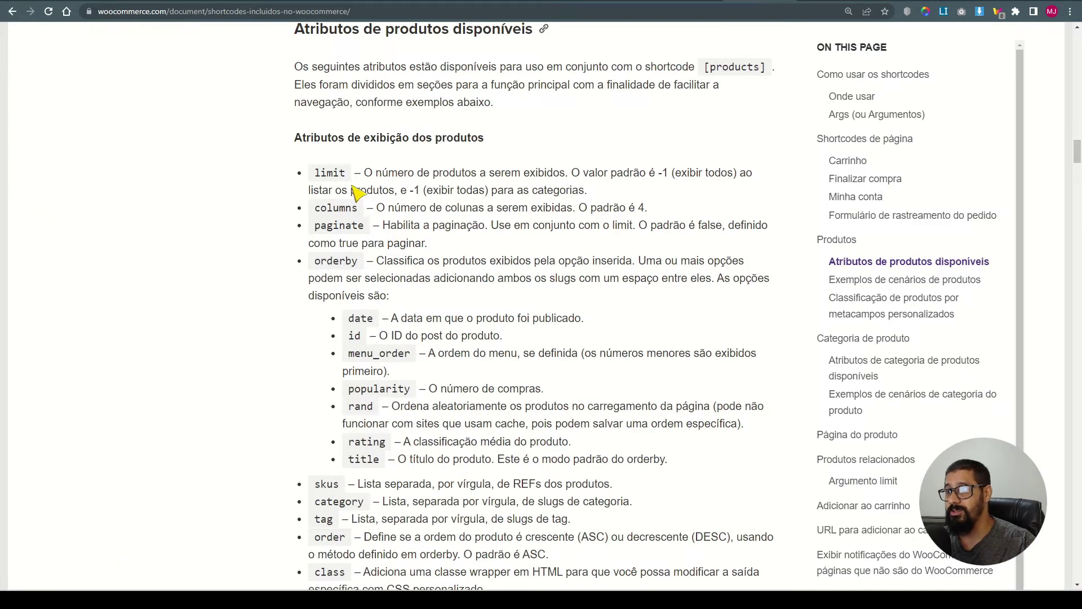
Scroll back to the Produtos section and highlight the [products] shortcode
scroll(396, 248, up, 7)
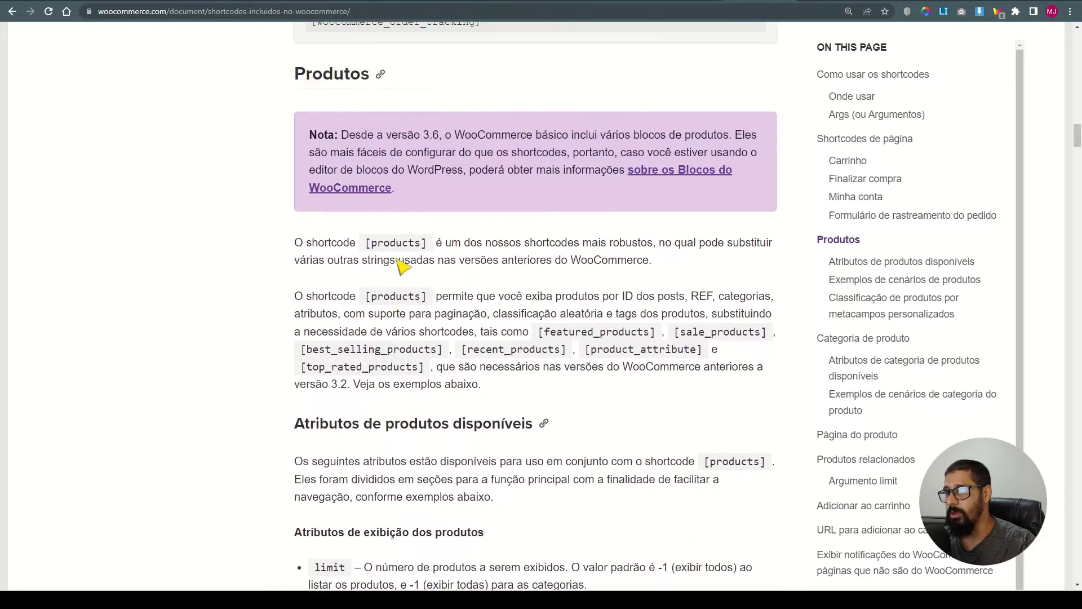
mouse_move(427, 299)
mouse_down()
mouse_move(374, 306)
mouse_move(373, 296)
mouse_up()
key(ctrl+c)
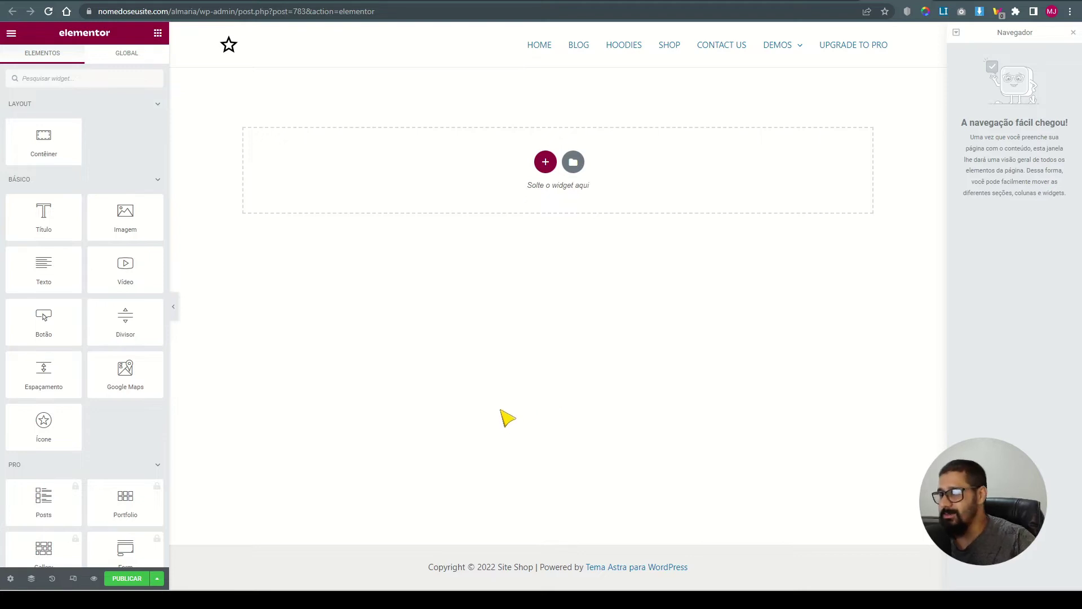
Add a Direction Row container to the blank Elementor page
click(545, 162)
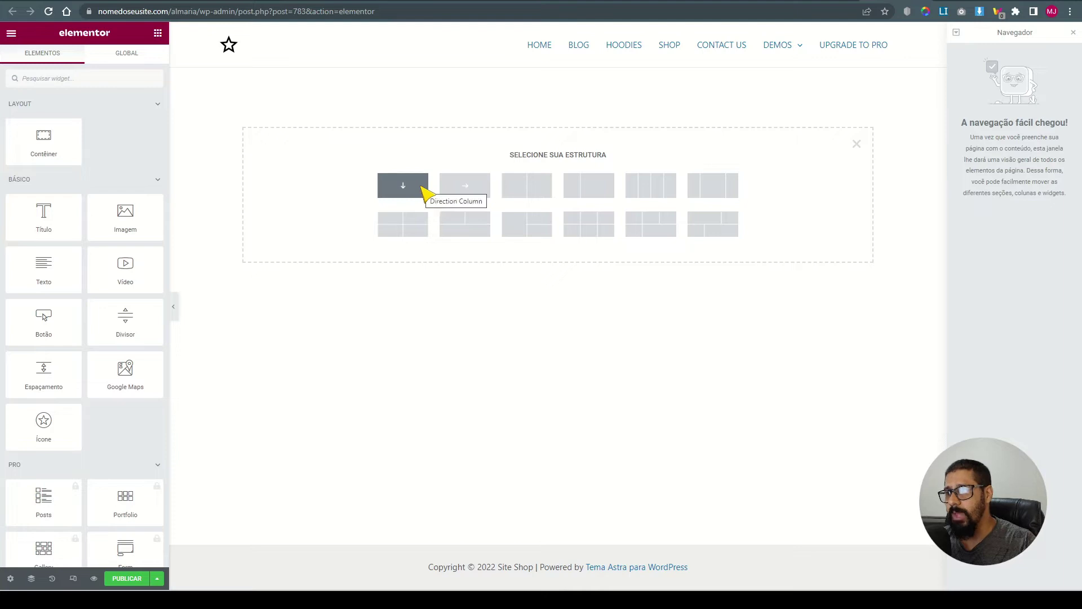
click(462, 190)
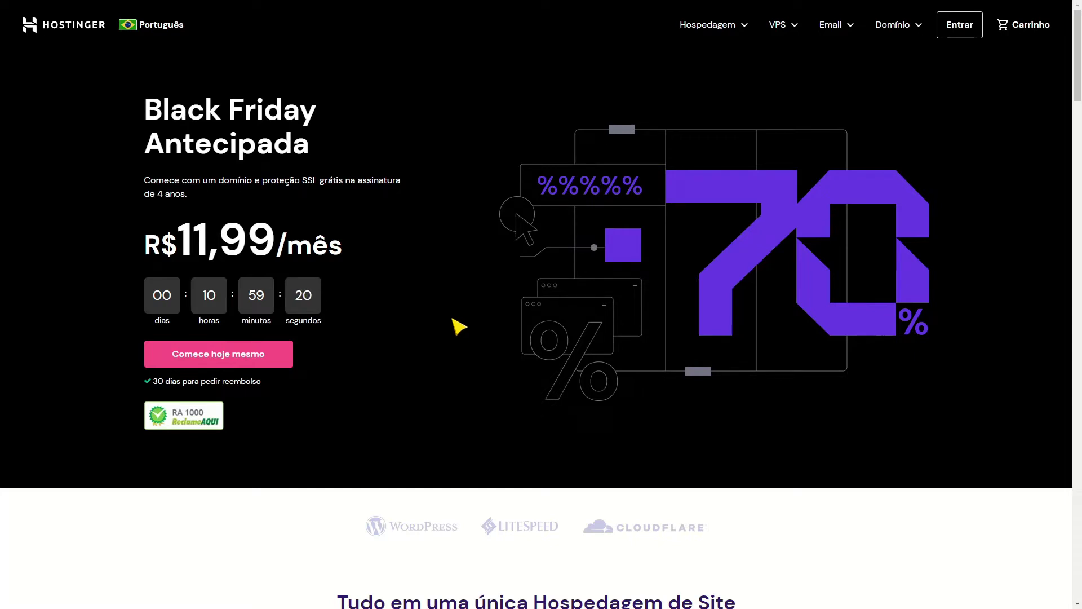
Compare the R$11,99 Premium plan features: SSL, free domain, e-mail, WordPress and 100 sites
drag(178, 242, 272, 242)
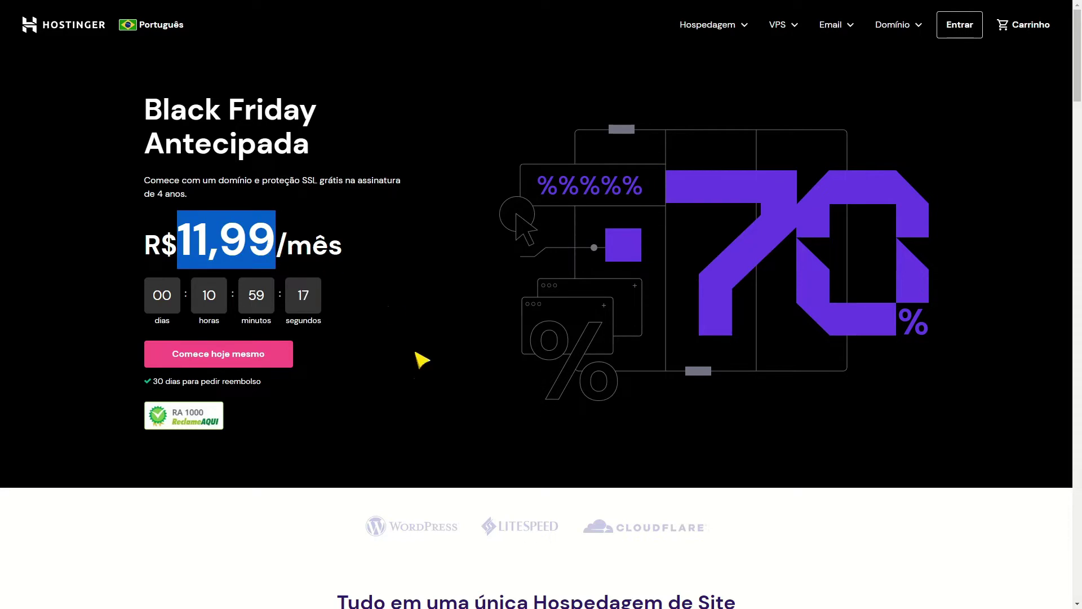
click(412, 420)
scroll(411, 420, down, 6)
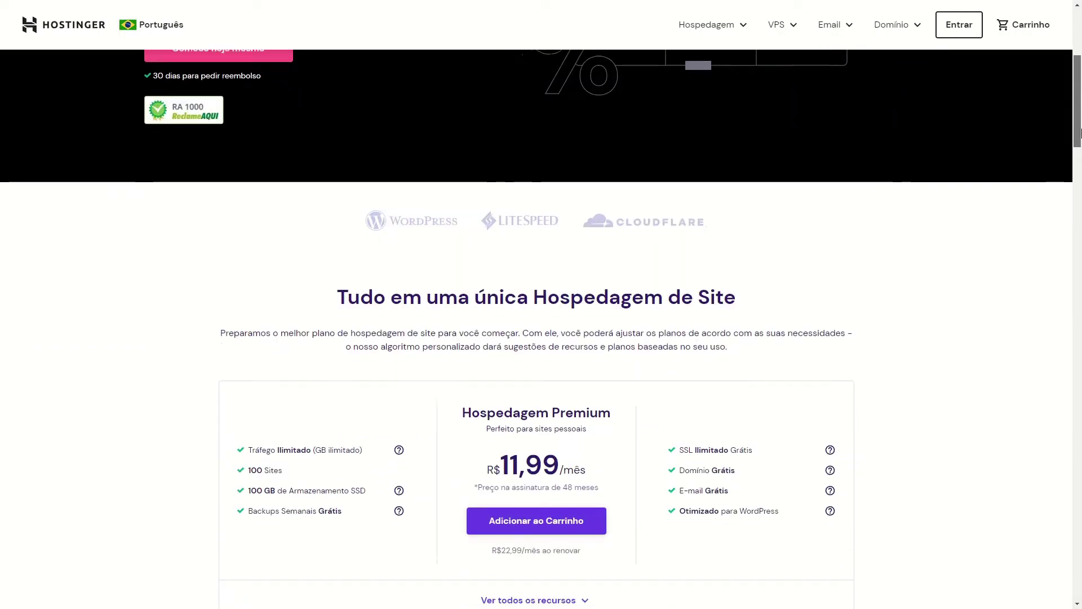
drag(1078, 141, 1077, 161)
triple_click(667, 265)
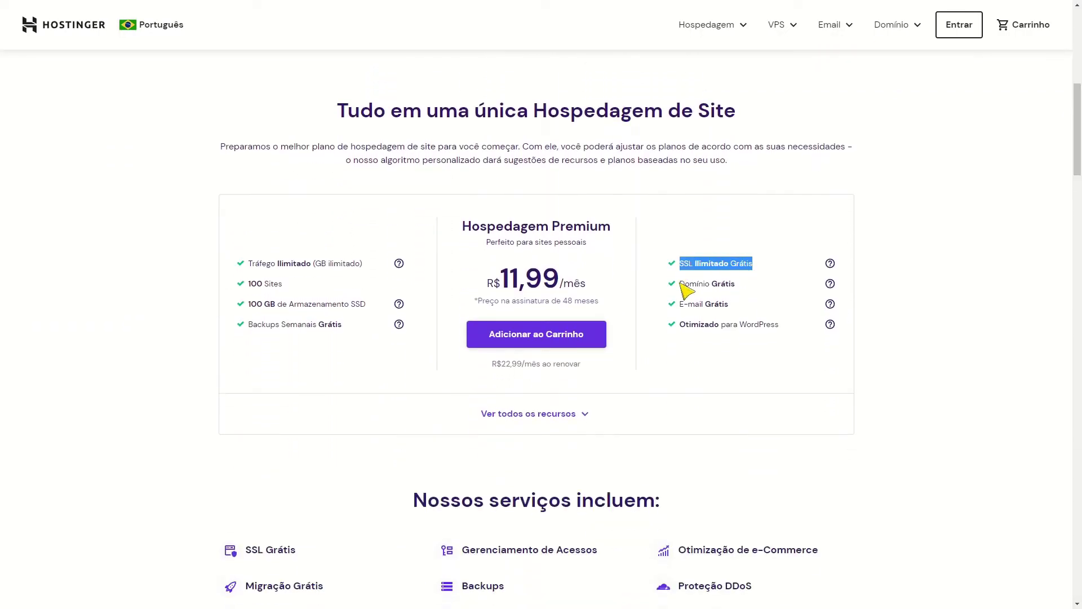
triple_click(743, 292)
drag(682, 303, 764, 326)
drag(251, 284, 278, 284)
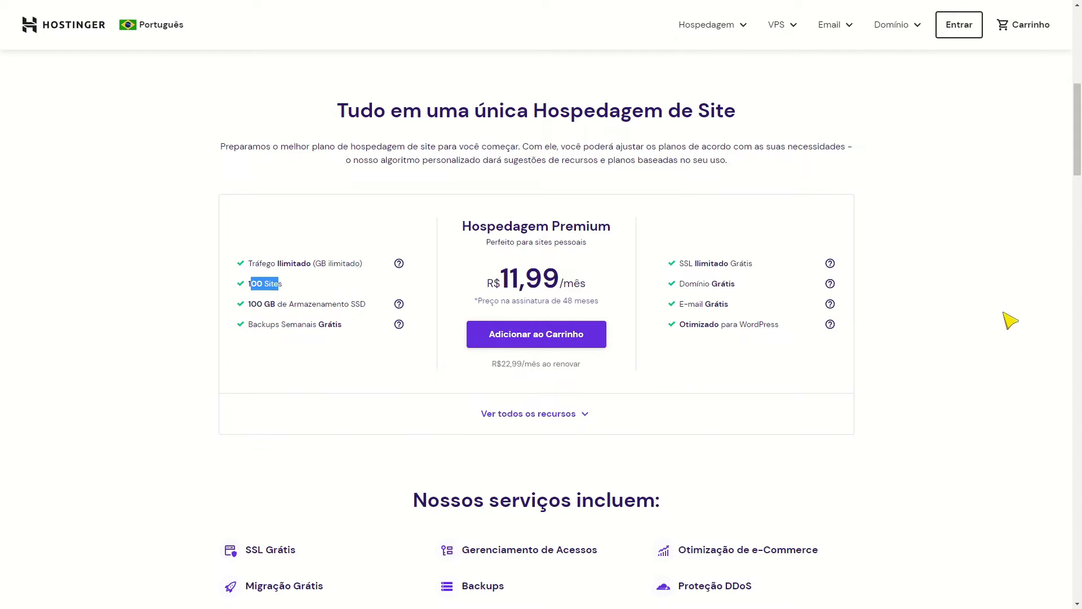
Add the Premium hosting plan to the cart and apply the discount coupon code
click(602, 337)
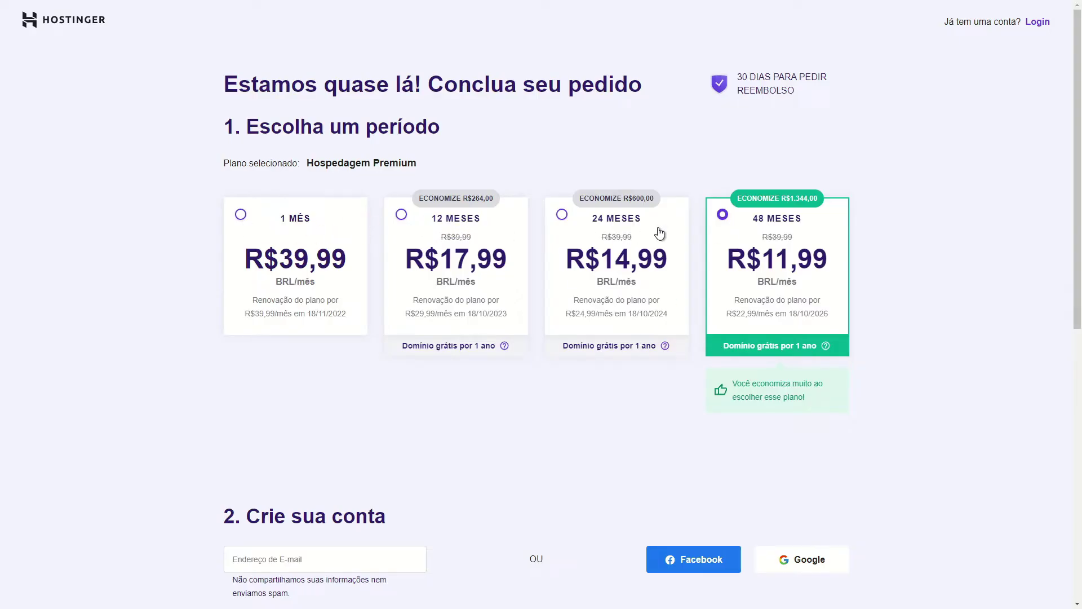
scroll(519, 369, down, 8)
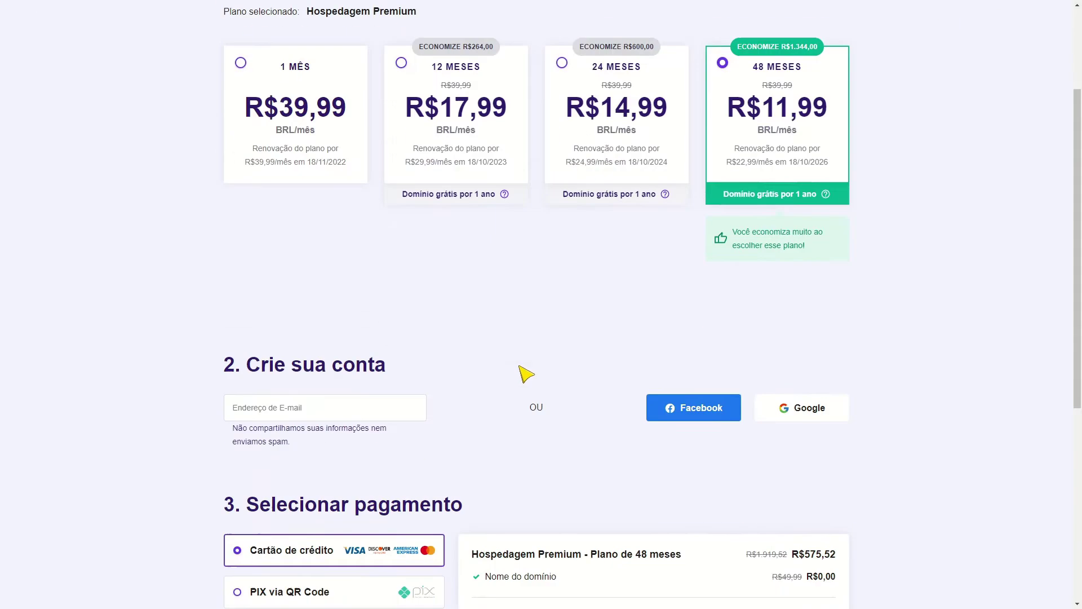
click(548, 417)
click(616, 443)
text(MESAQUE)
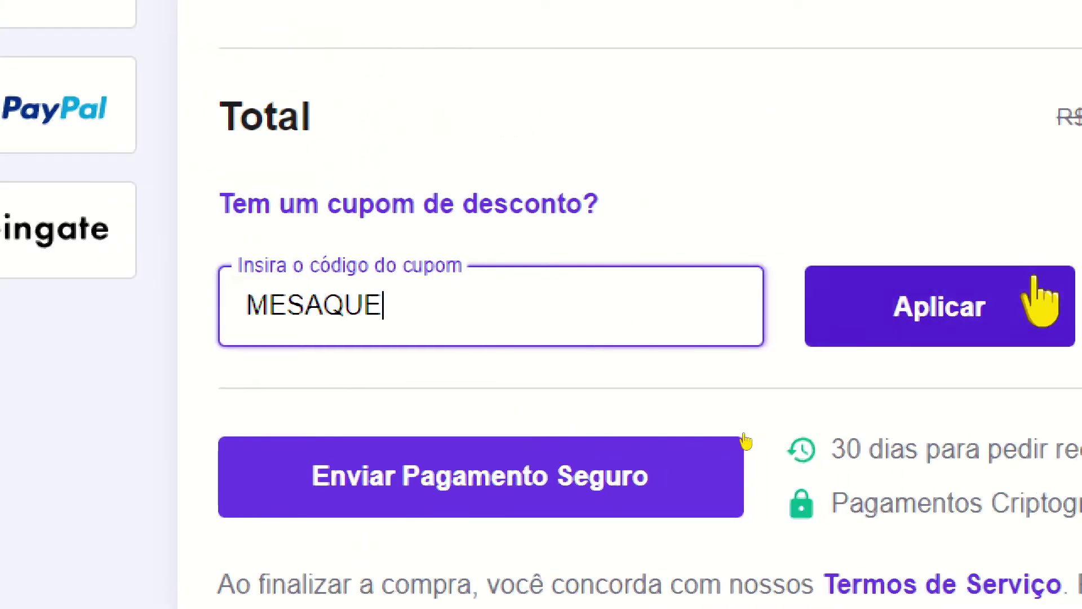
click(1036, 281)
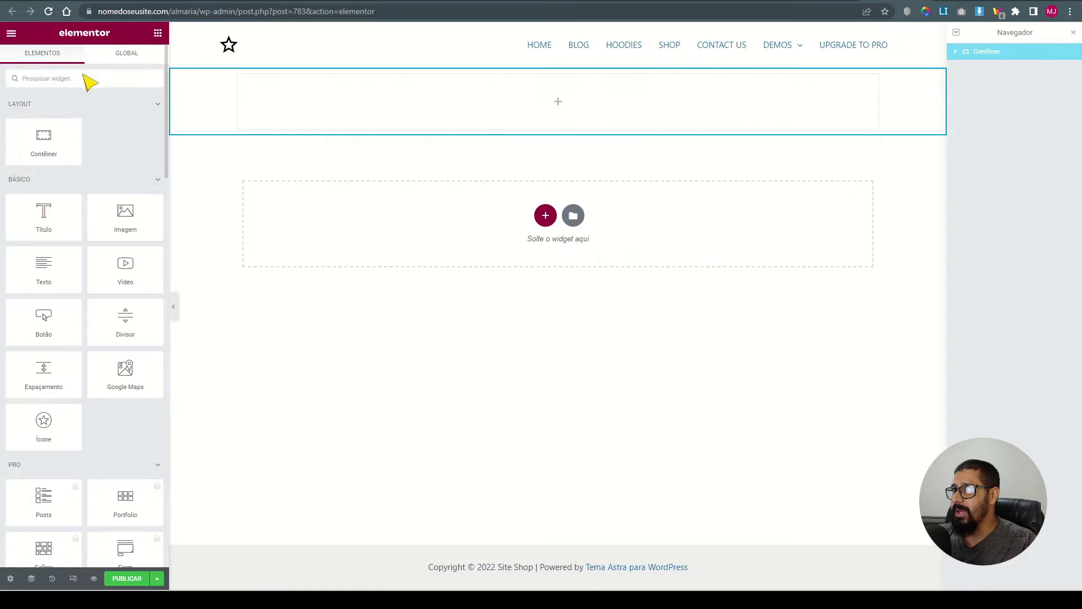
Drop a Shortcode widget into the container and paste [products] to render the product grid
text(SHOR)
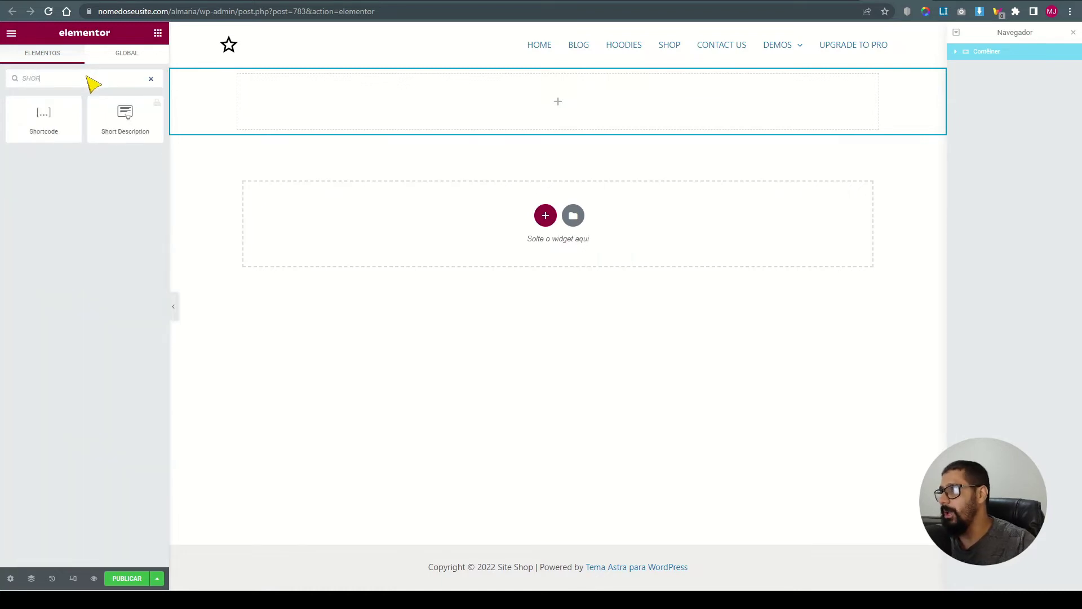
drag(68, 126, 478, 118)
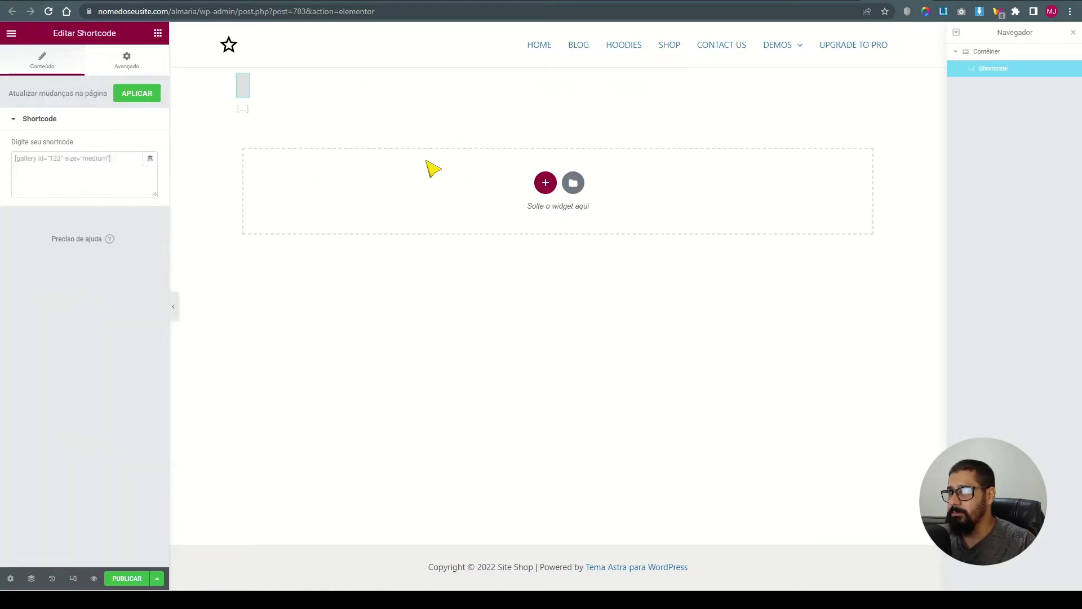
click(91, 171)
key(ctrl+v)
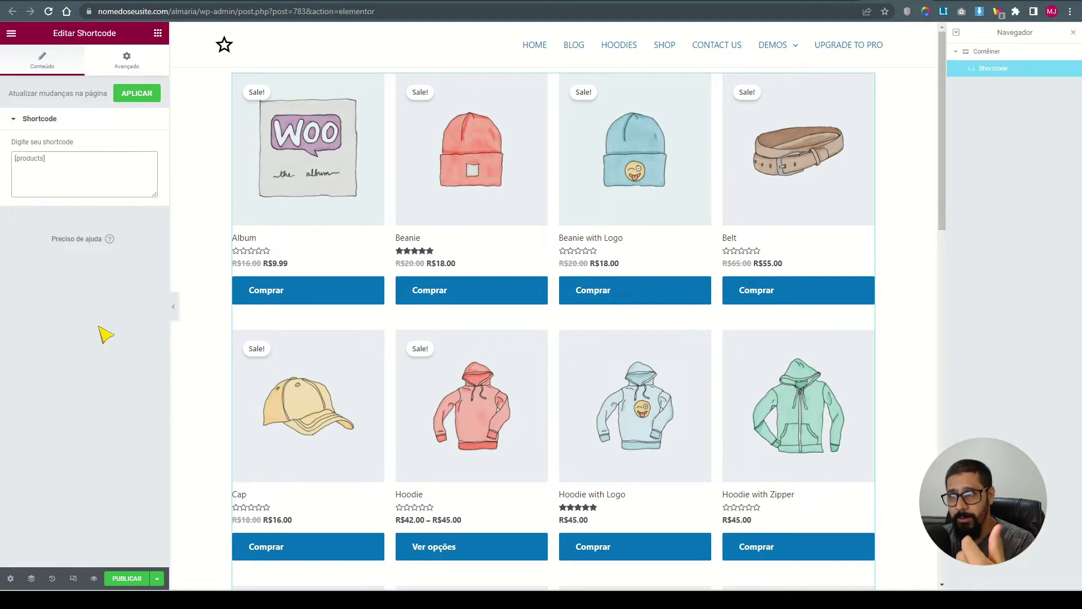
drag(59, 180, 5, 164)
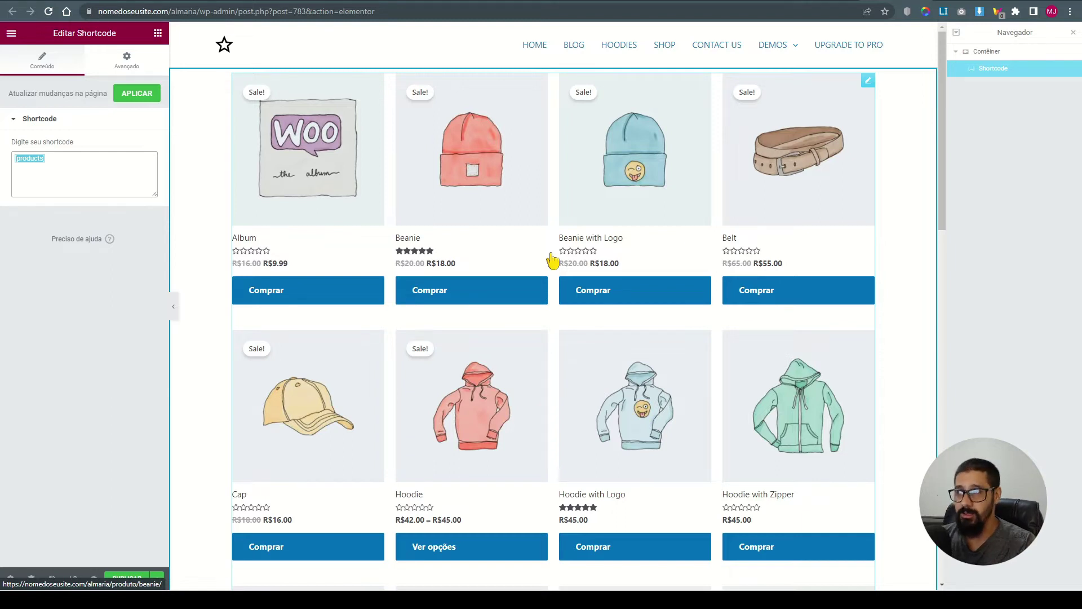
scroll(412, 330, down, 10)
scroll(411, 330, up, 10)
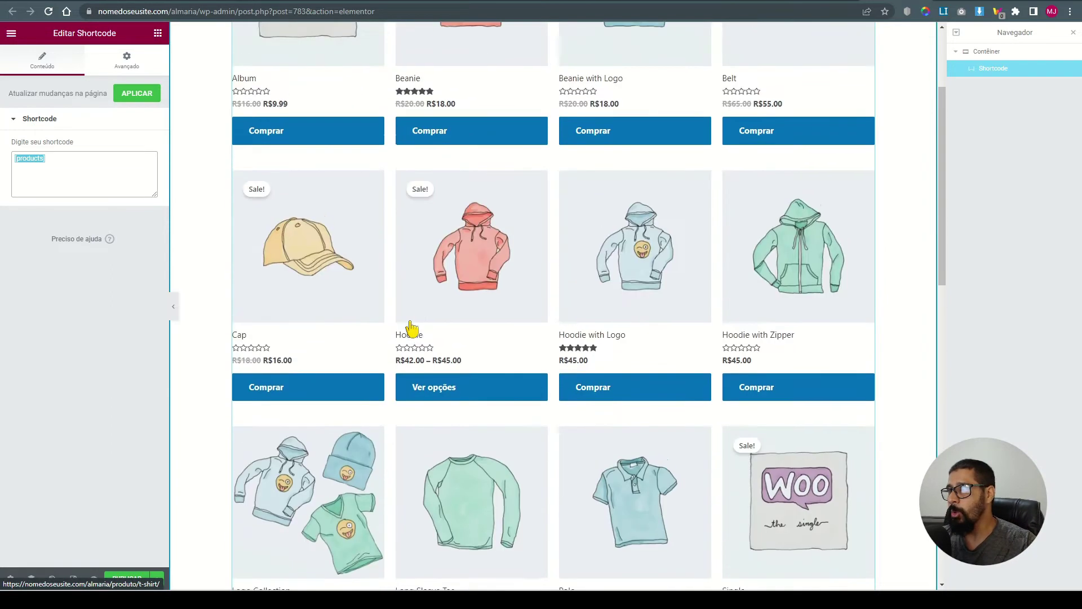
drag(79, 189, 24, 163)
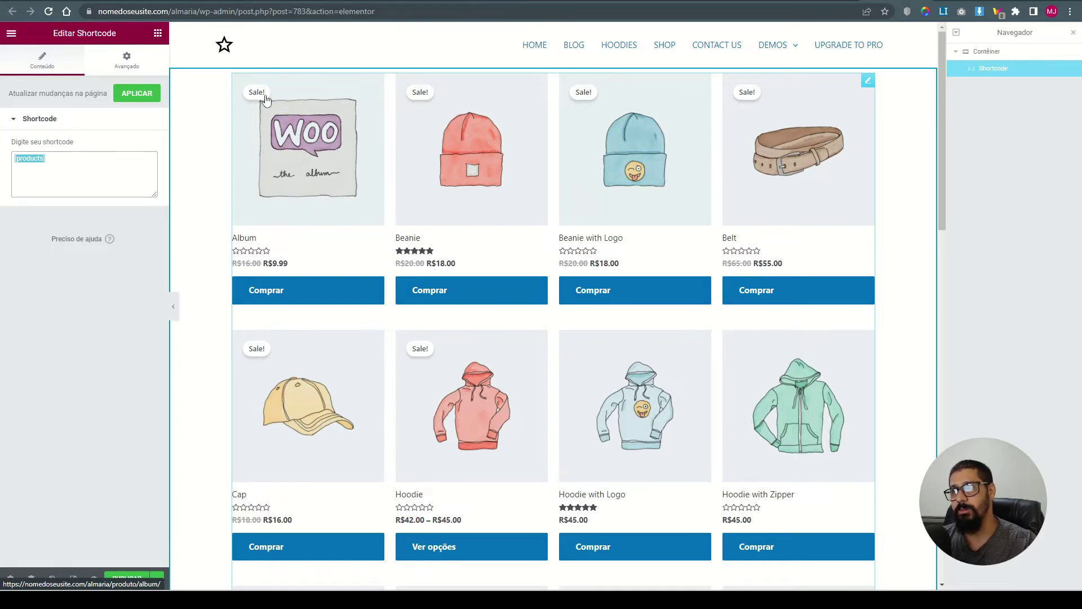
scroll(391, 265, down, 15)
scroll(383, 307, up, 15)
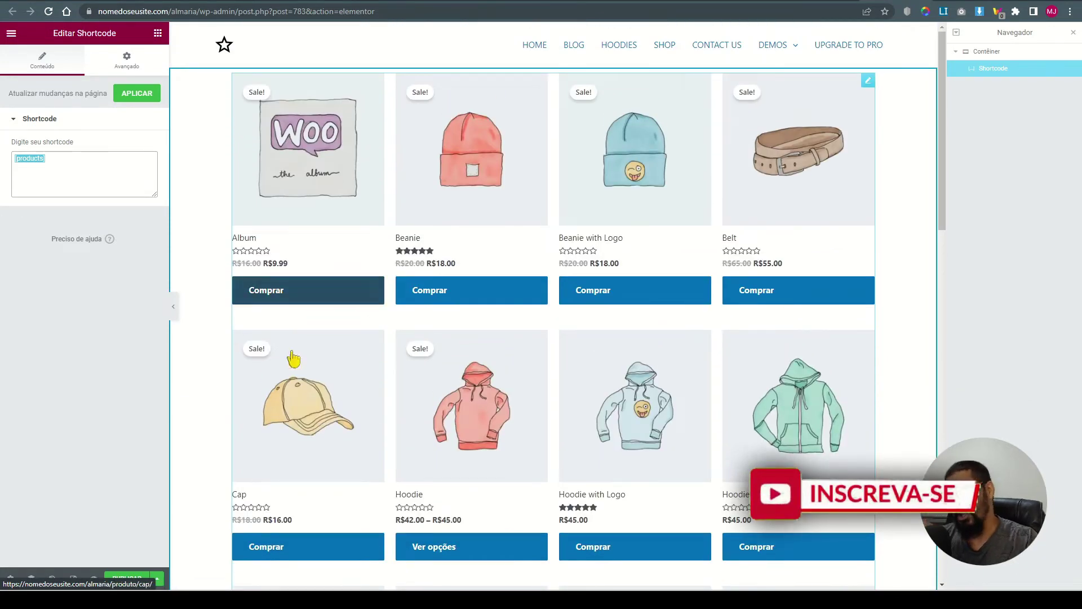
click(115, 336)
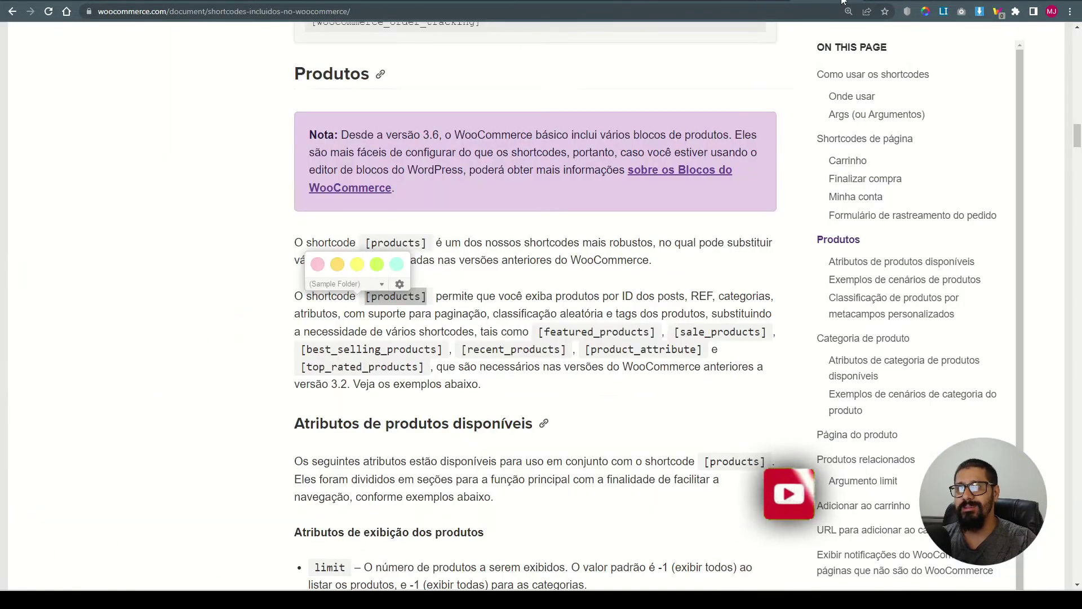
Look up the limit attribute in the [products] docs, then place the cursor in the Elementor shortcode
click(410, 325)
drag(430, 299, 371, 302)
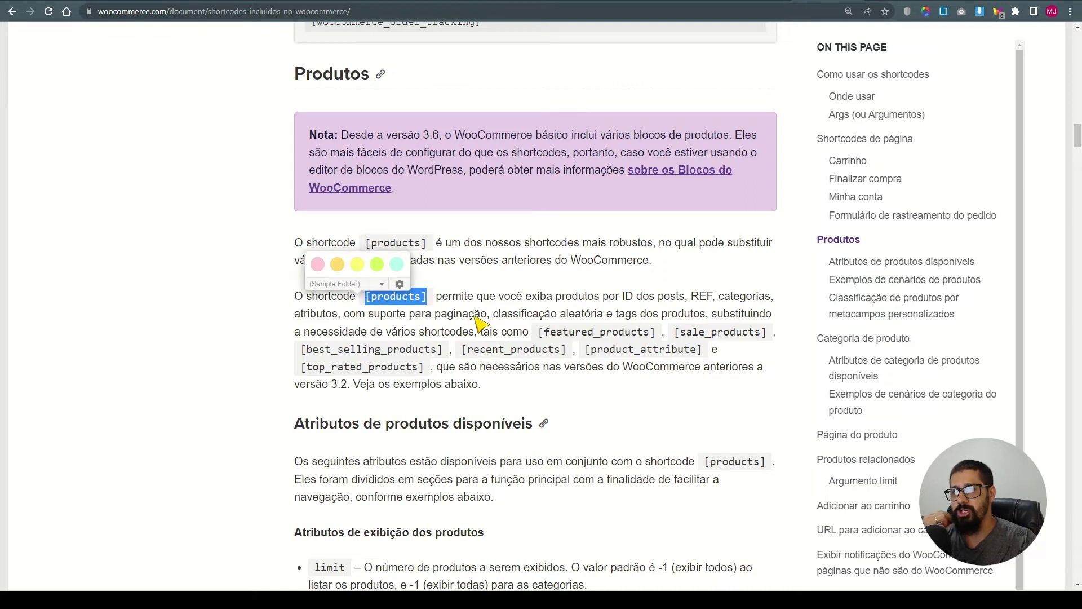
click(589, 341)
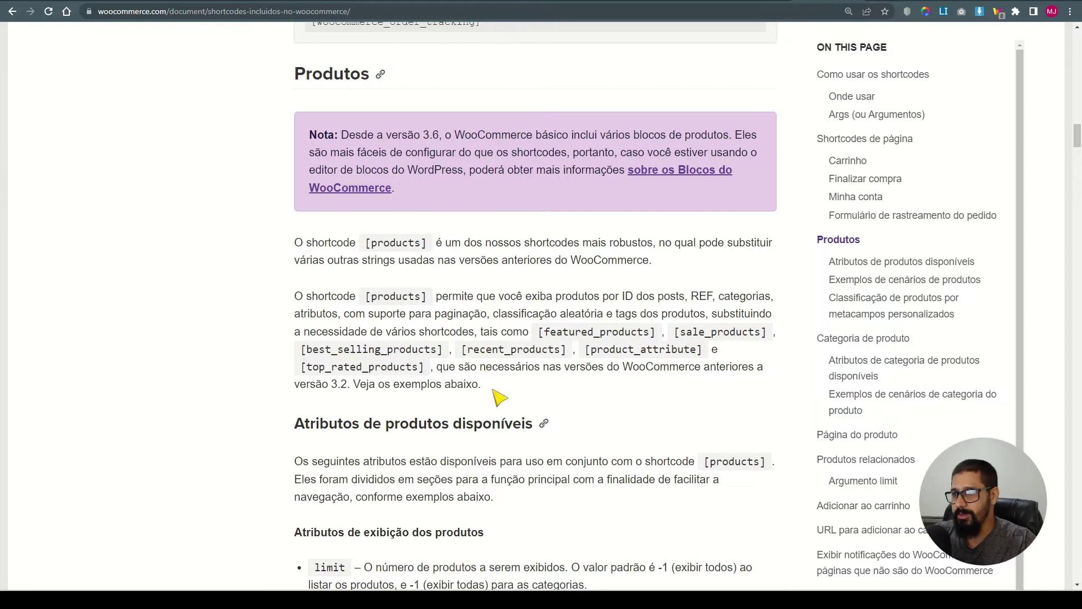
scroll(462, 405, down, 4)
drag(345, 342, 325, 350)
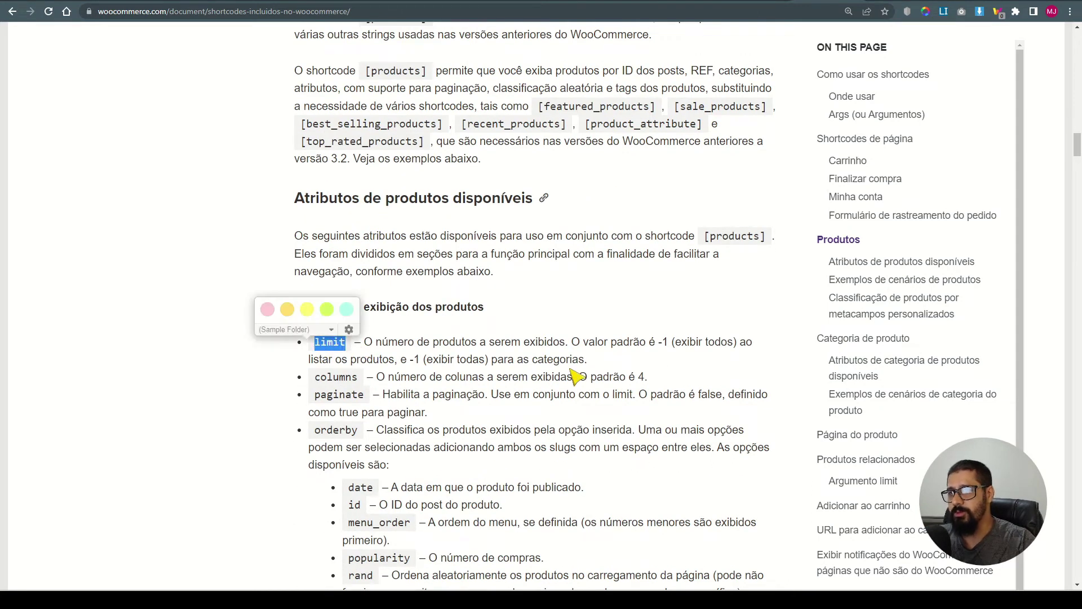
click(882, 1)
click(45, 159)
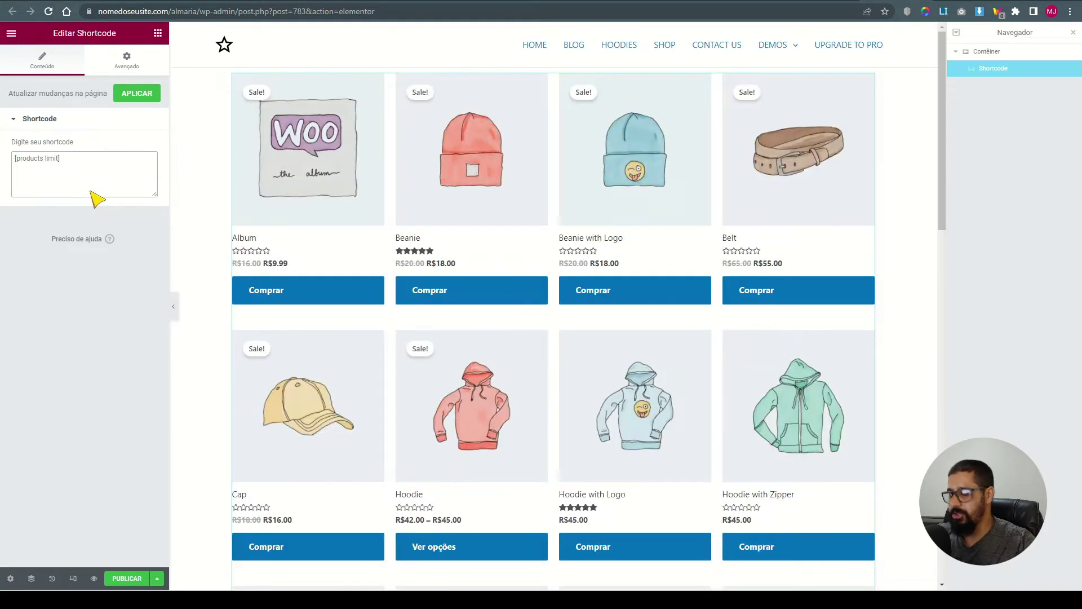
Edit the shortcode to [products limit="4" paginate="true"] and check the grid's sorting dropdown
text(=")
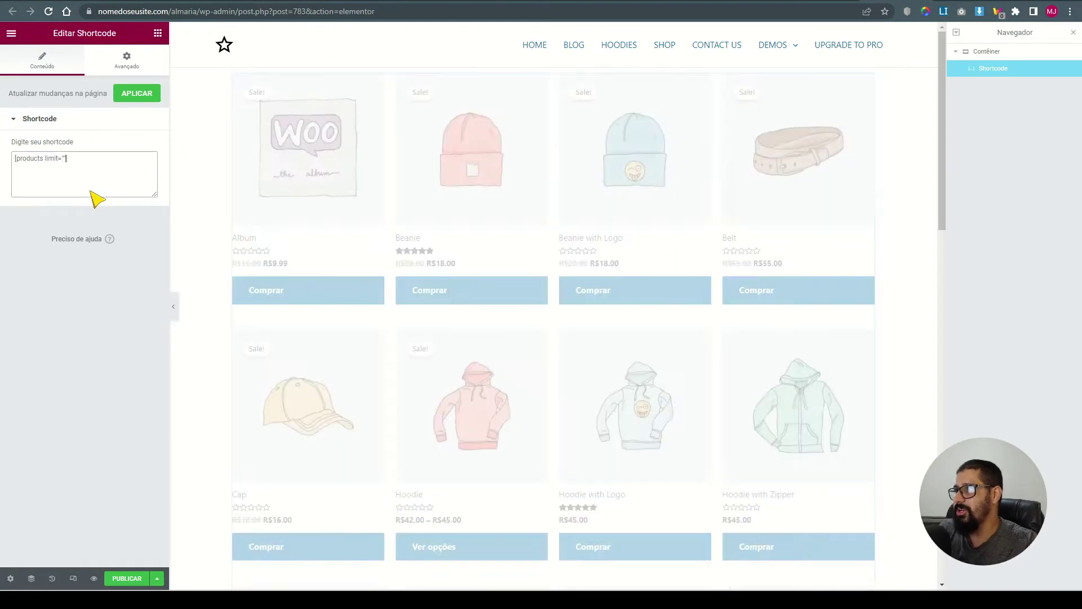
text(4)
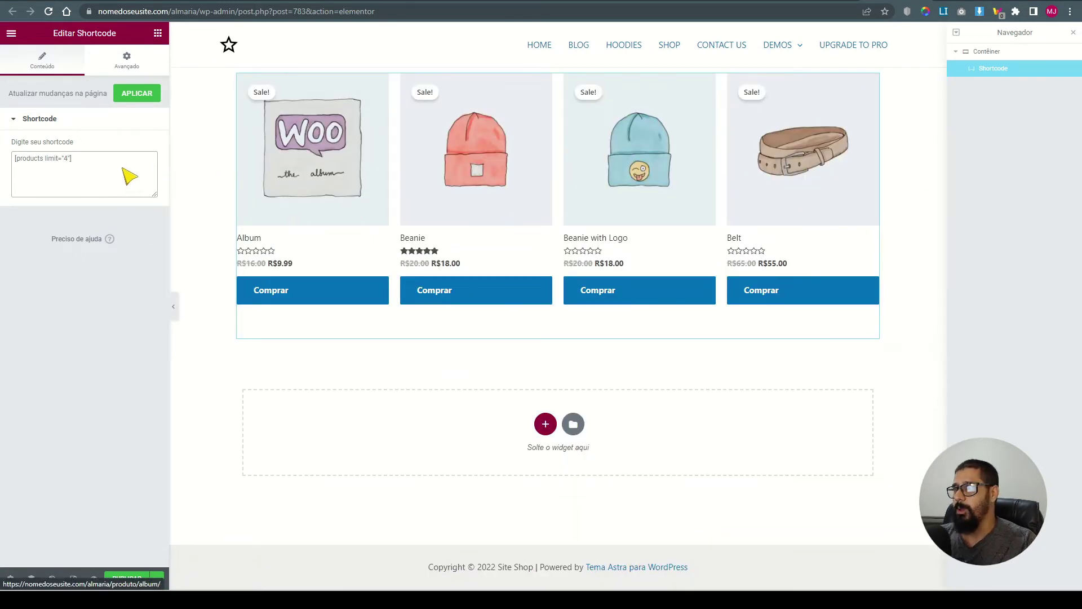
text(paginate="true")
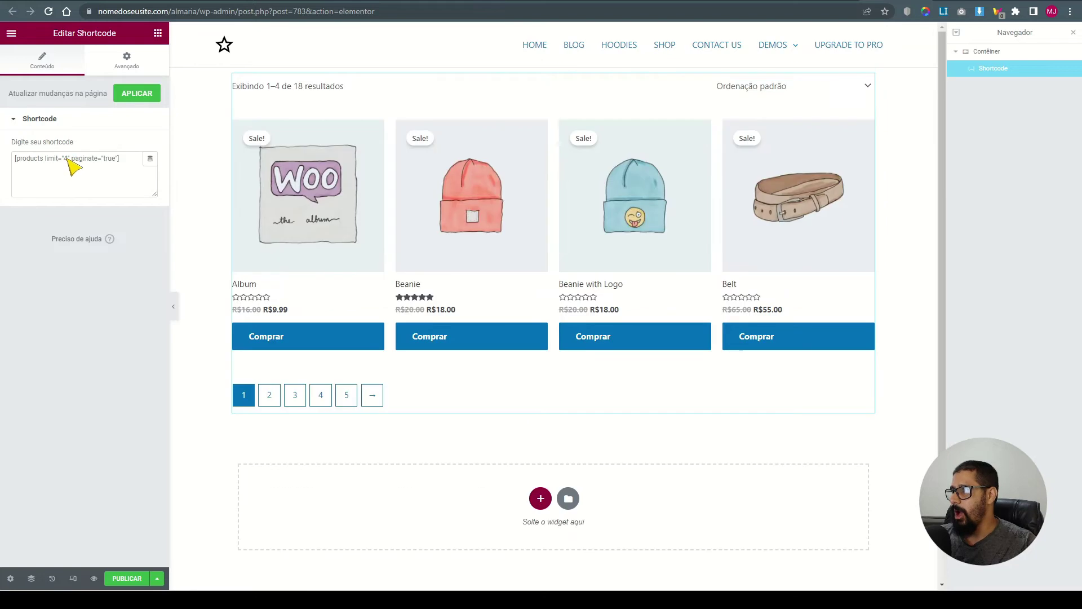
drag(71, 160, 94, 160)
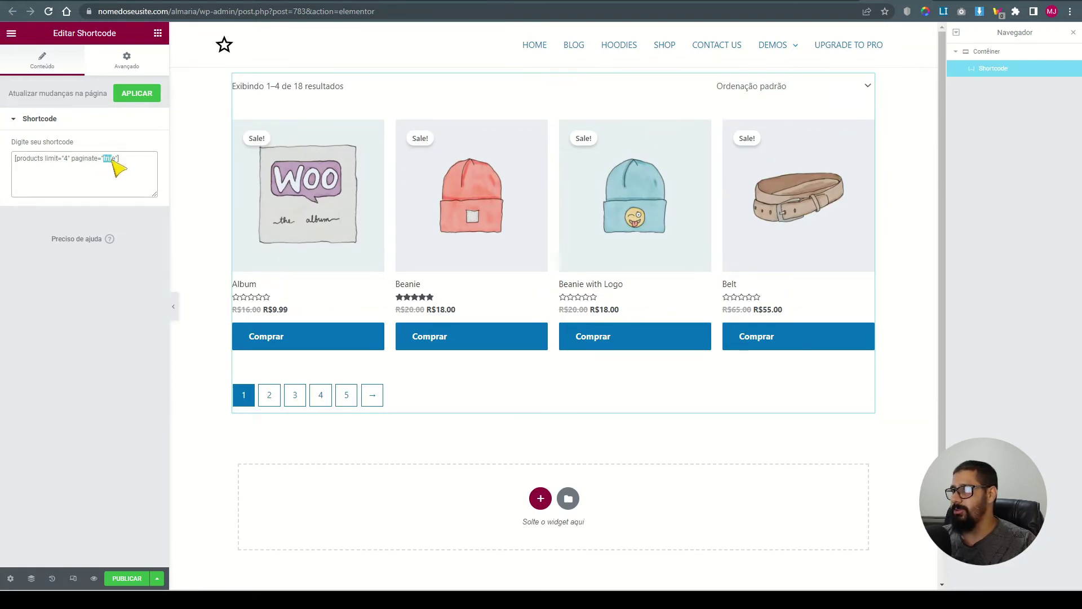
text(fals)
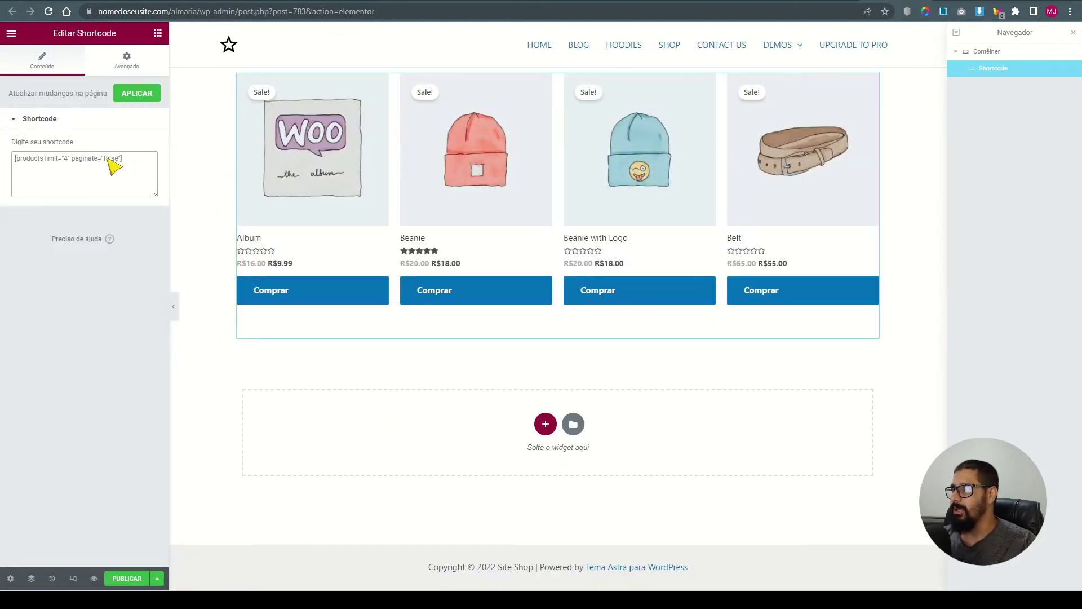
text(tr)
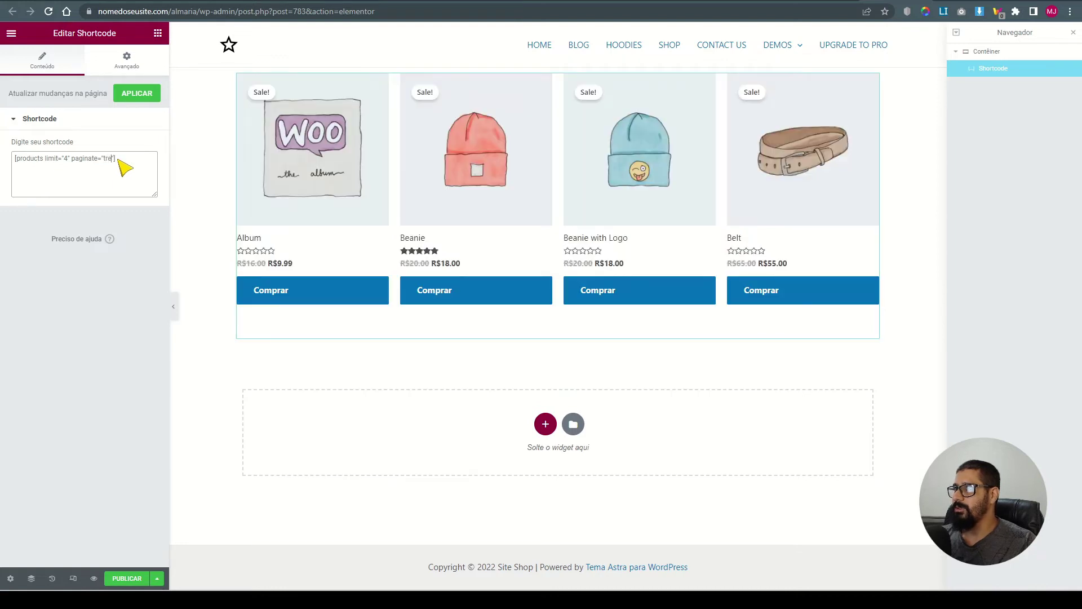
text(ue)
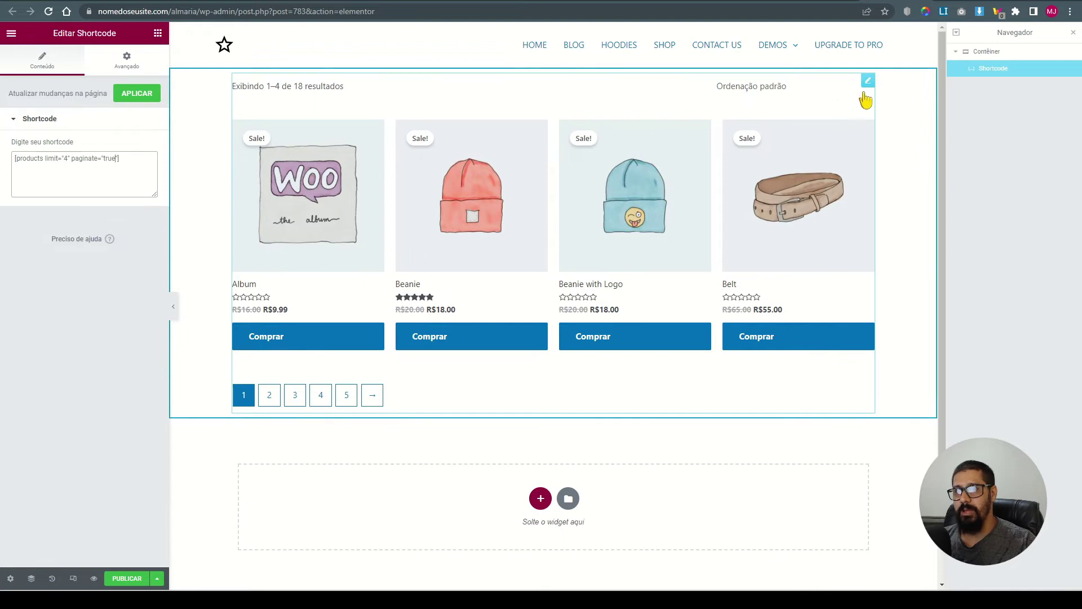
click(777, 89)
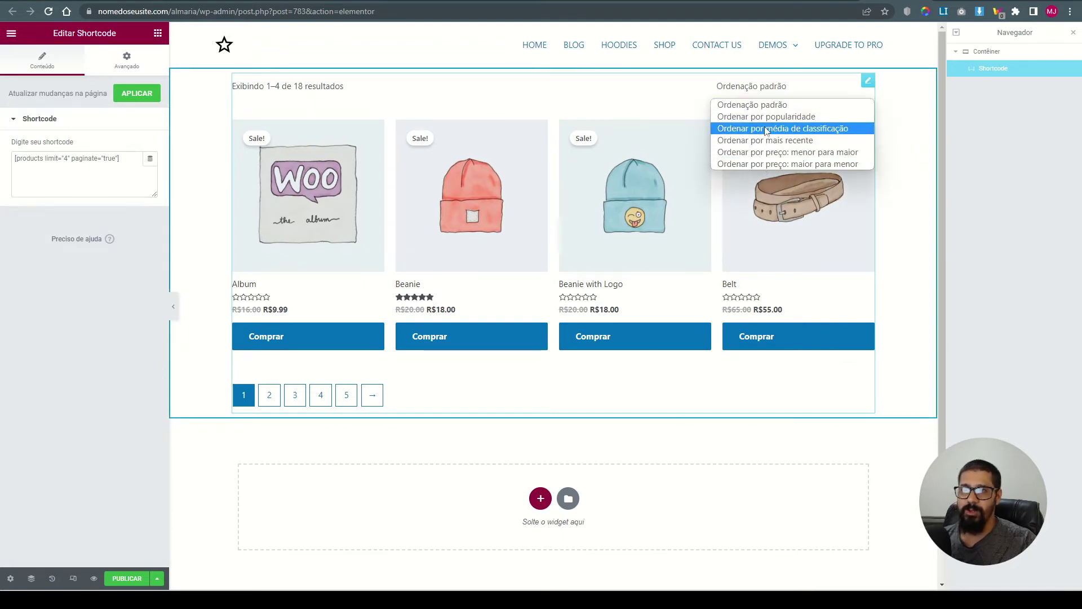
click(762, 91)
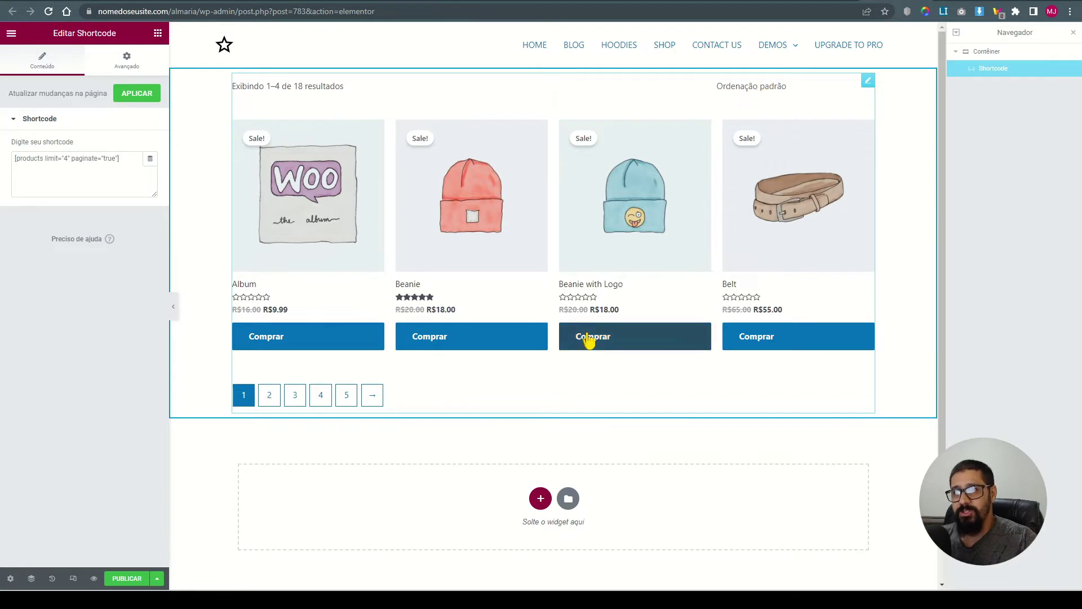
Raise the shortcode limit to 12 and check page 2 of the grid in the preview
double_click(66, 158)
text(12)
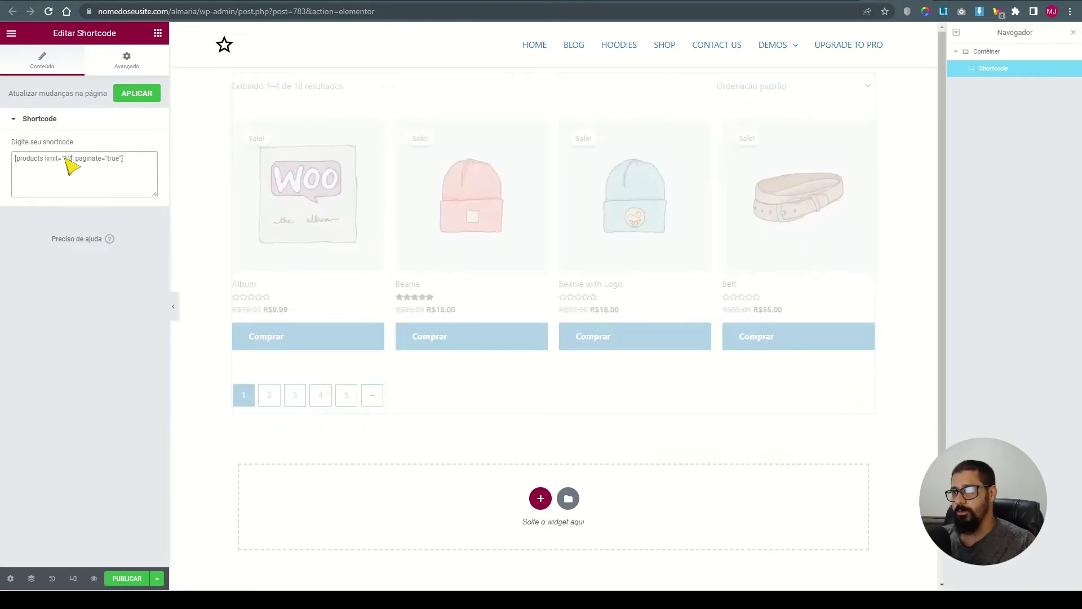
scroll(483, 261, down, 10)
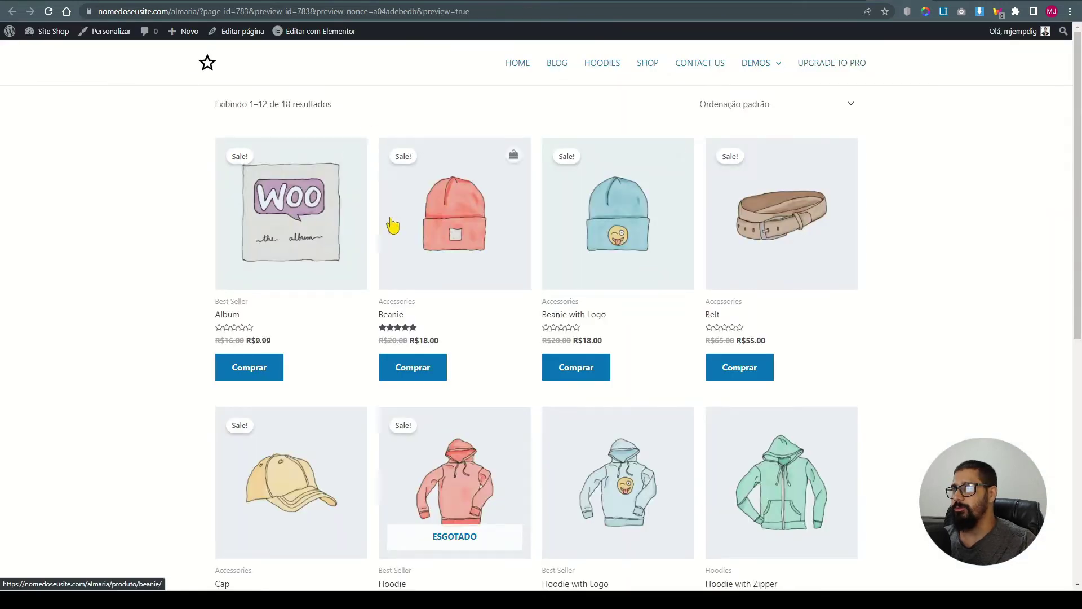
scroll(393, 225, down, 7)
scroll(677, 178, up, 7)
click(778, 113)
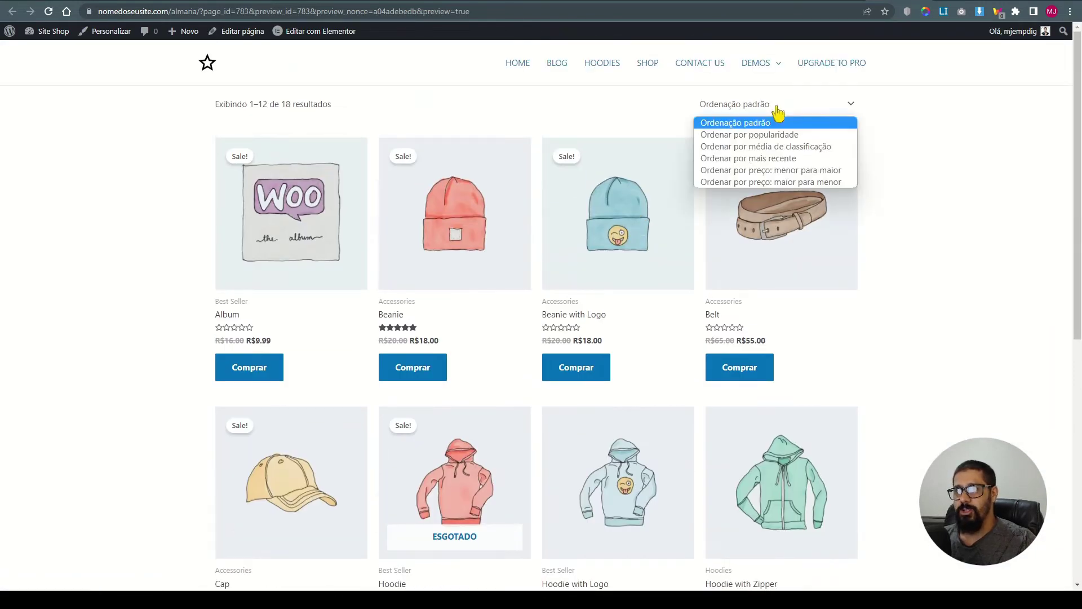
click(146, 266)
scroll(331, 345, down, 8)
click(251, 521)
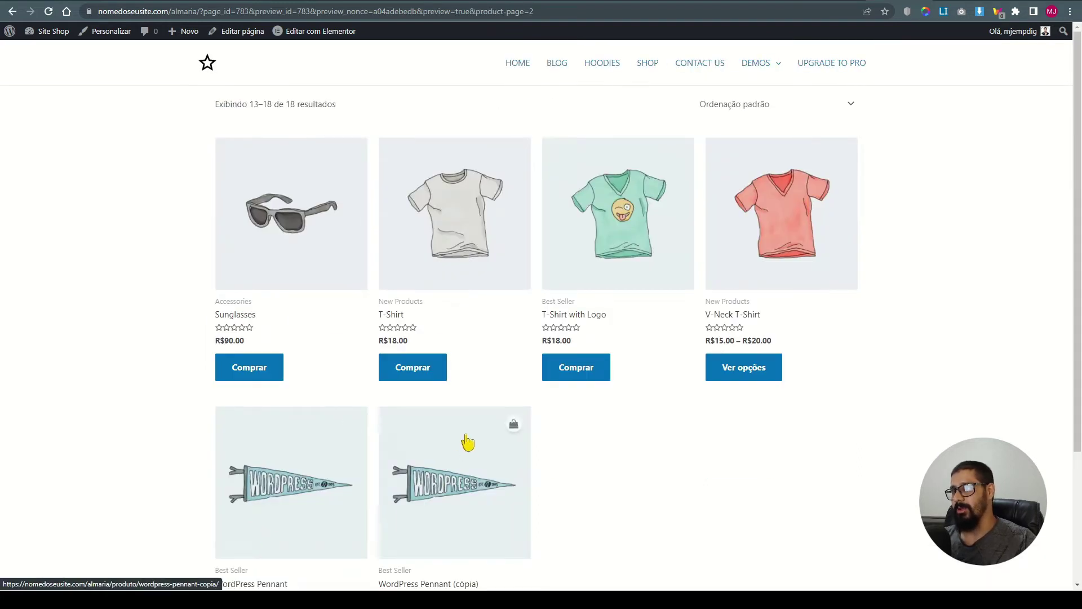
click(908, 0)
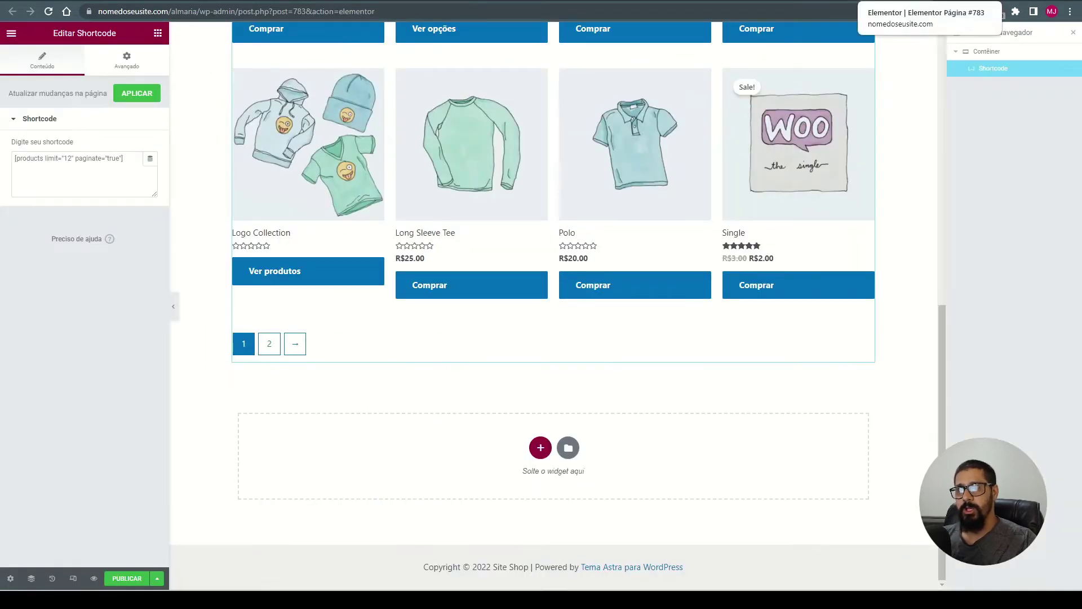
Look up the columns attribute in the shortcode docs and return to the Elementor editor
click(841, 1)
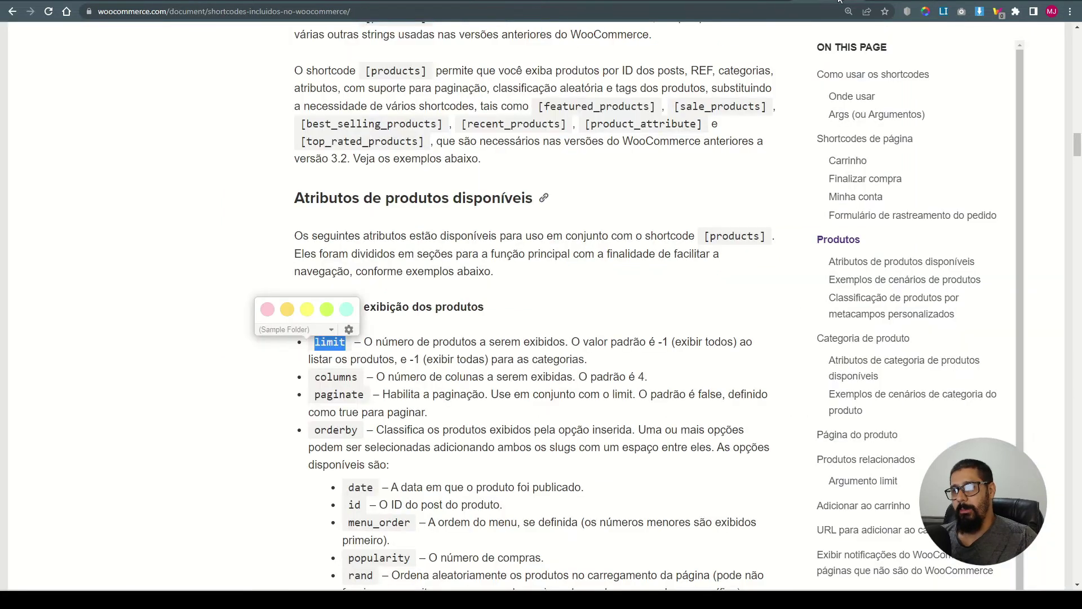
drag(359, 377, 317, 382)
key(ctrl+Tab)
scroll(560, 254, up, 10)
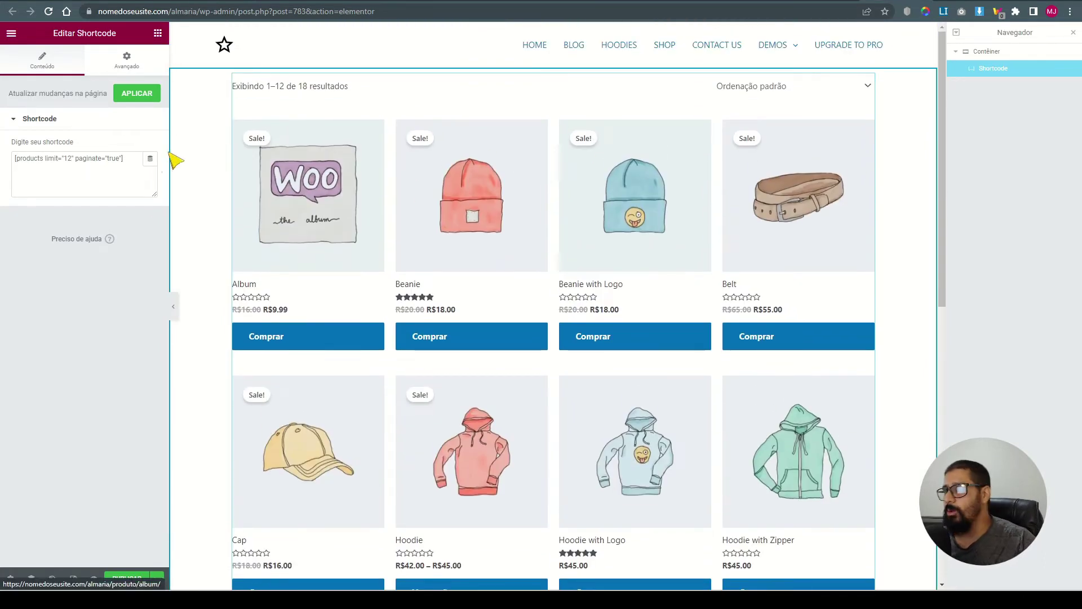
Insert a columns="5" attribute before paginate in the products shortcode
click(74, 159)
text(columns="" )
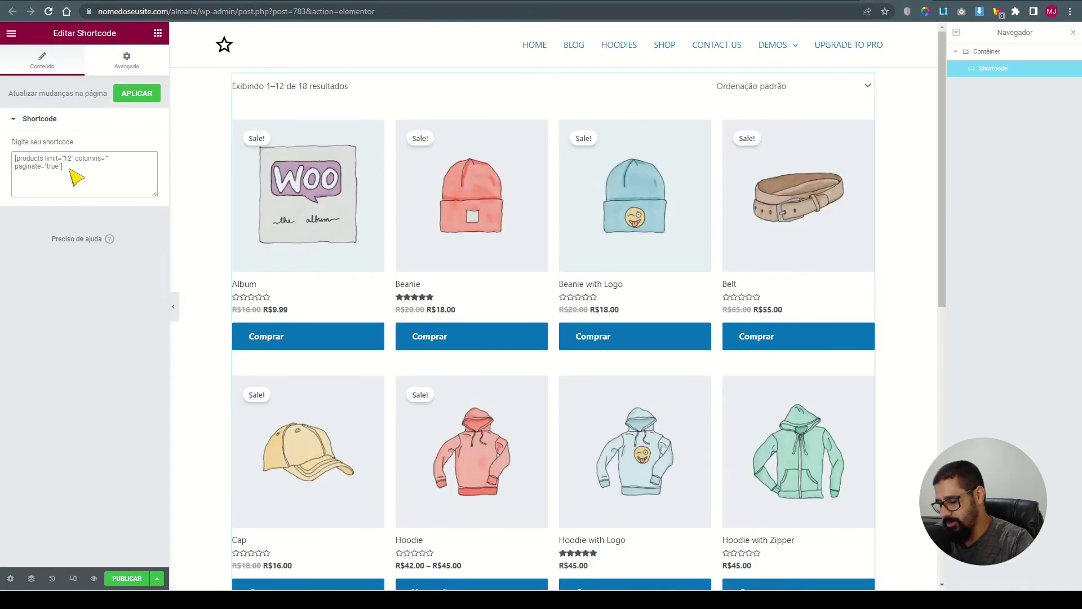
text(5)
Scroll the shortcode docs to the Cenário 1 random sale-items example and select its columns value
drag(73, 159, 119, 164)
key(ctrl+Tab)
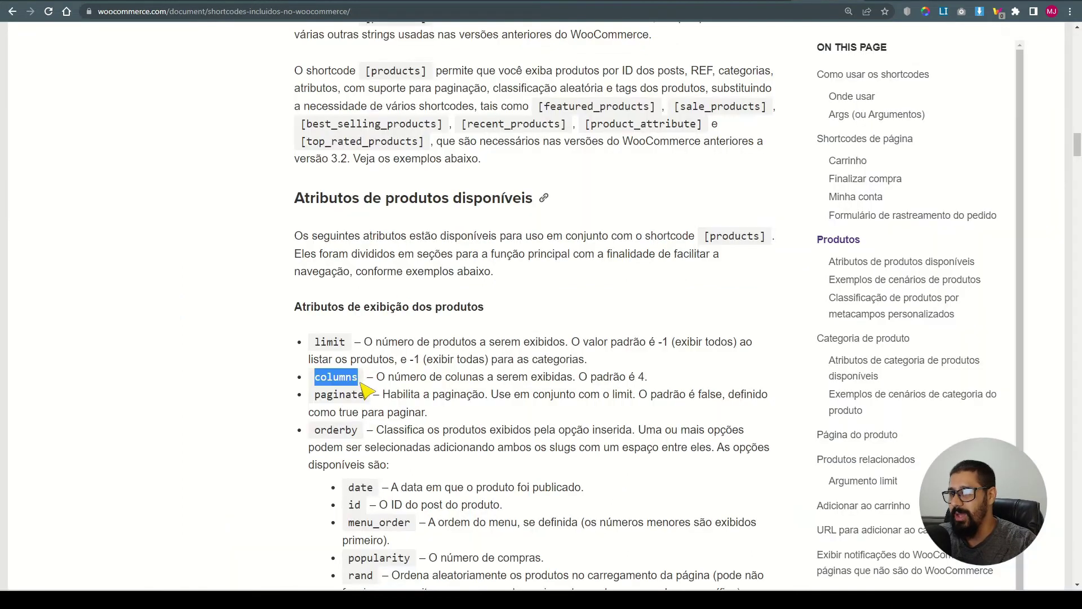
click(332, 381)
scroll(416, 433, down, 12)
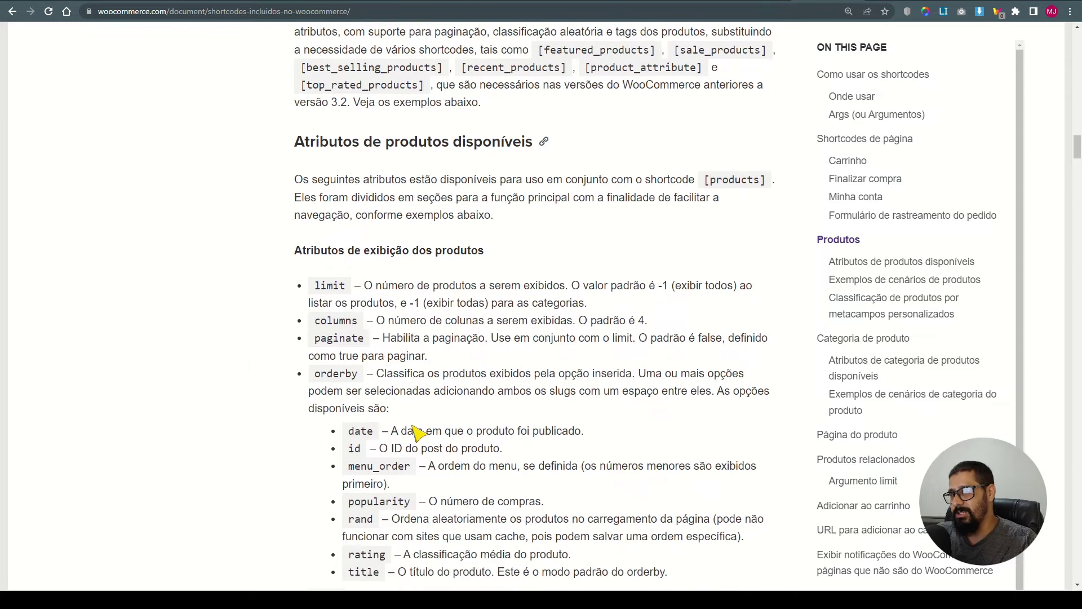
scroll(417, 433, down, 13)
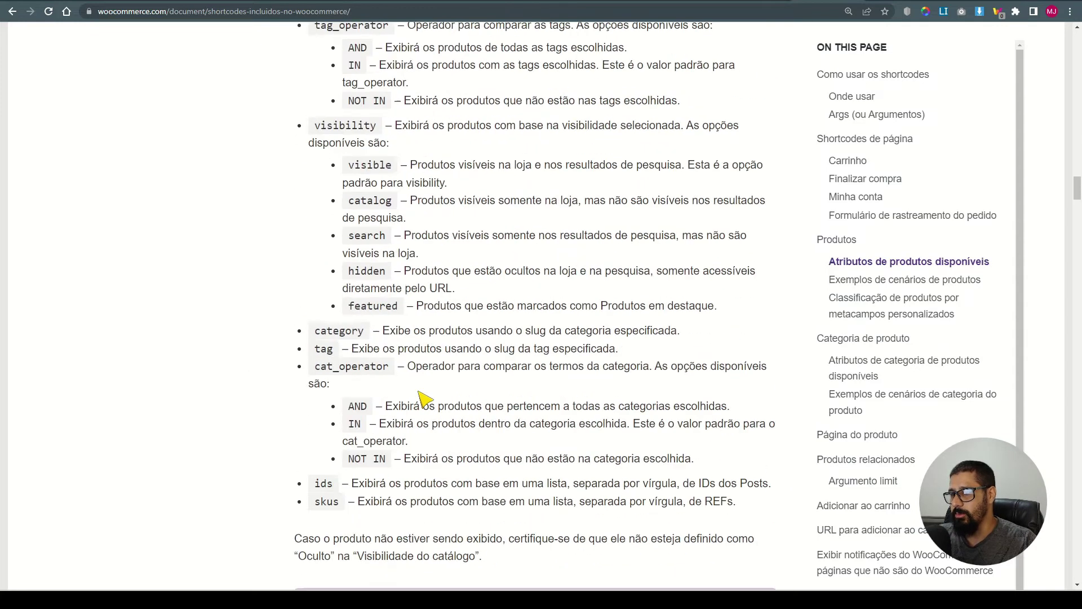
scroll(424, 399, down, 3)
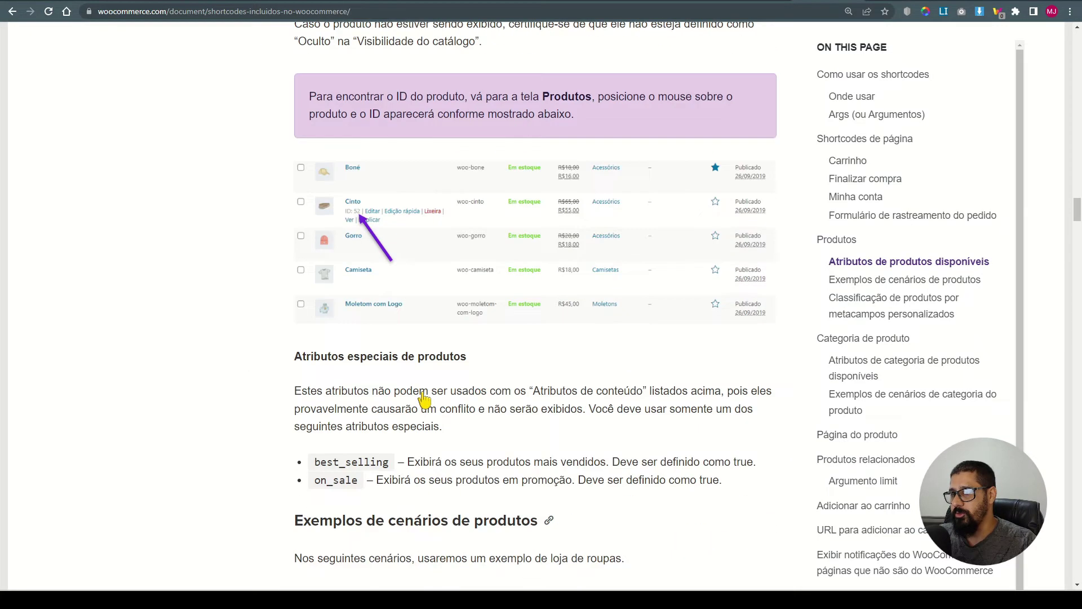
scroll(375, 494, down, 4)
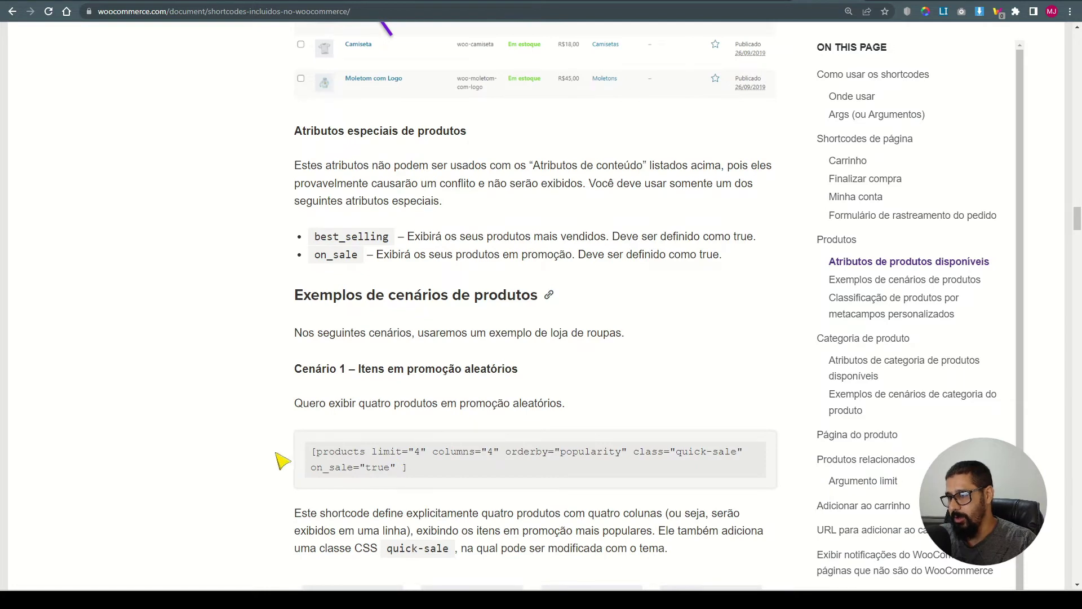
drag(315, 455, 499, 451)
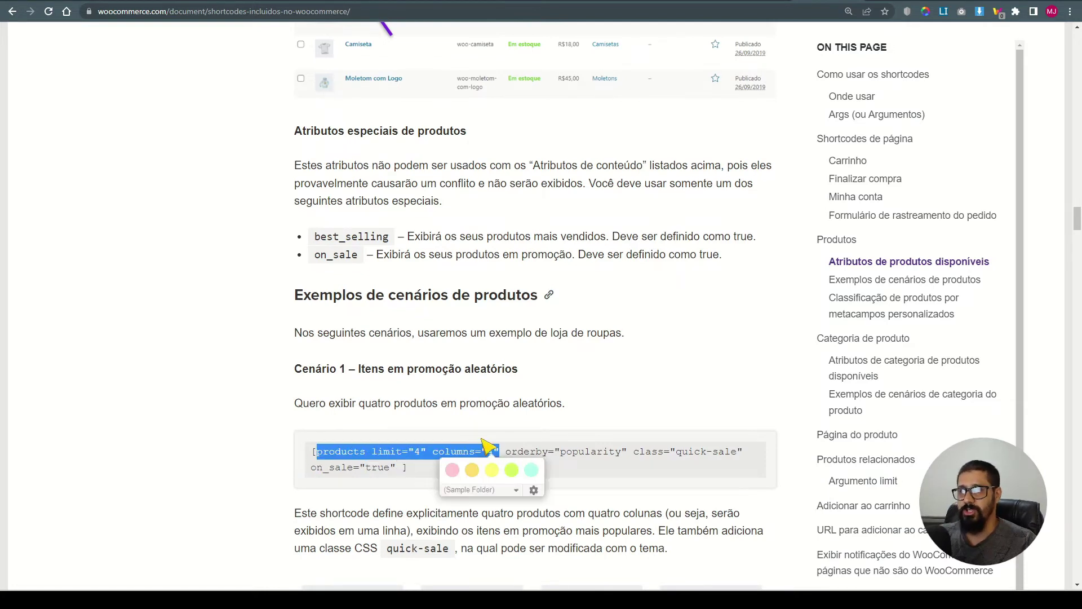
click(420, 462)
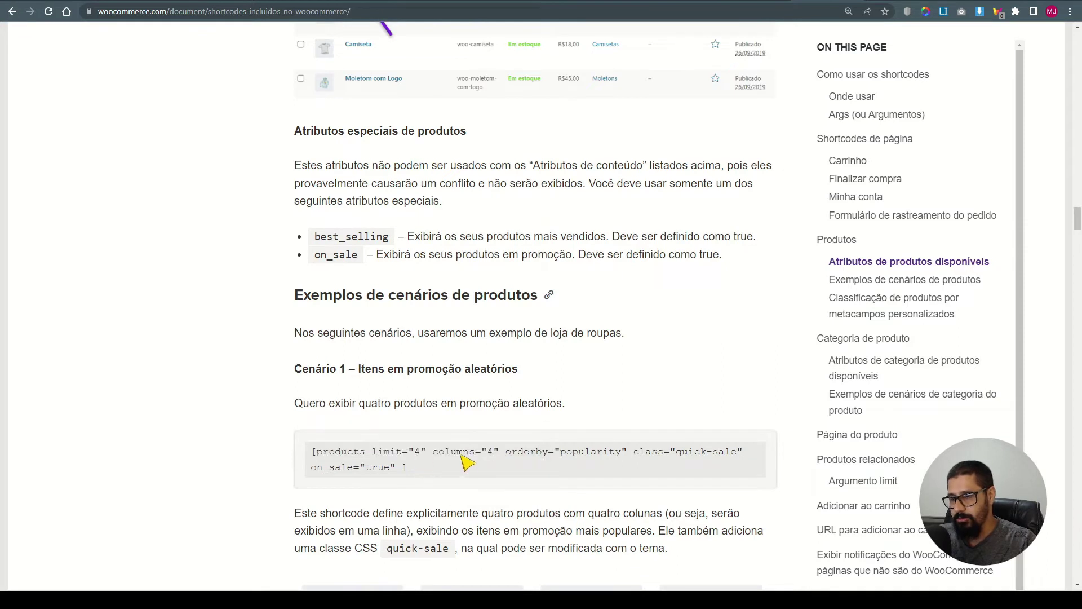
double_click(489, 451)
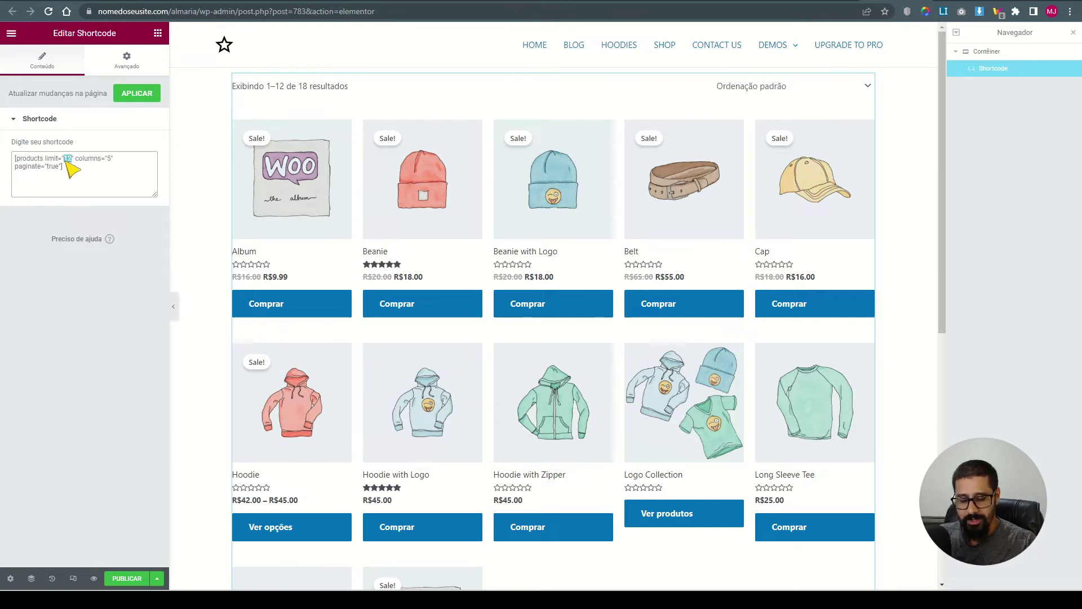
Set columns to 5 and paginate to false in the products shortcode
text(5)
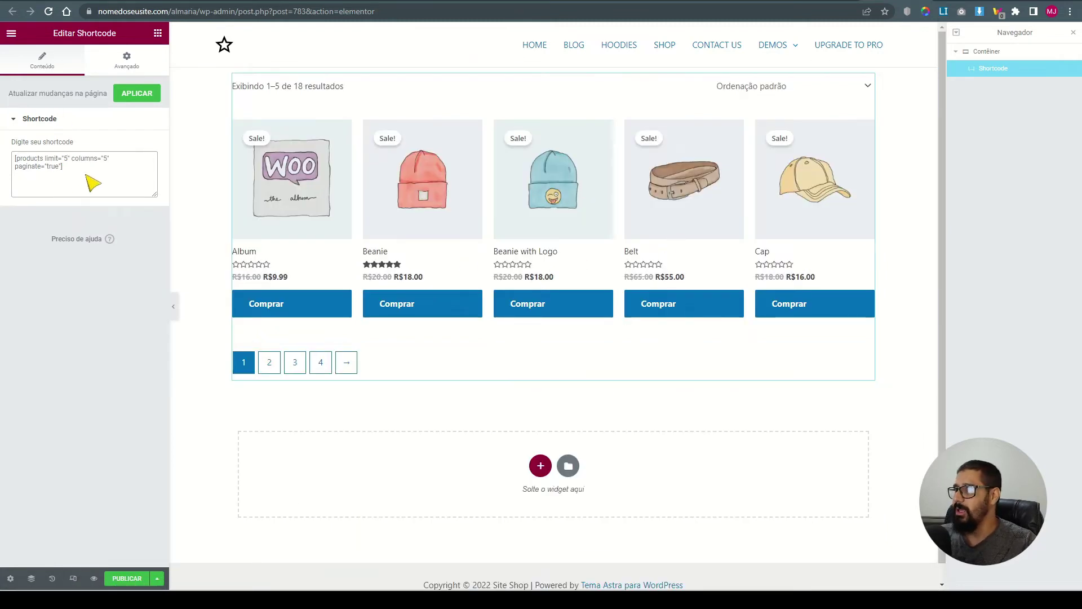
drag(48, 167, 61, 168)
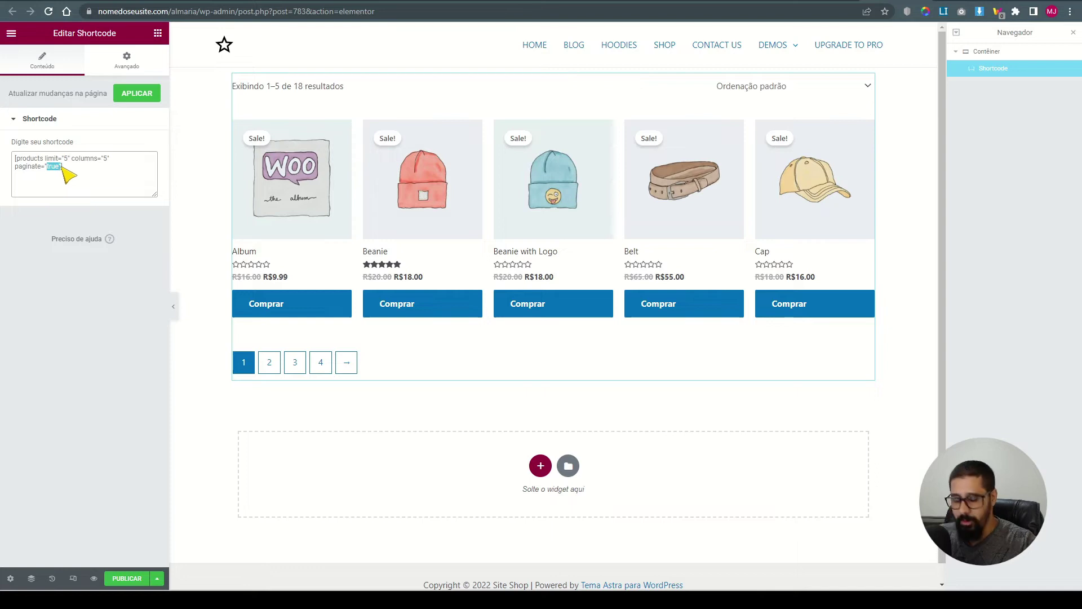
text(false)
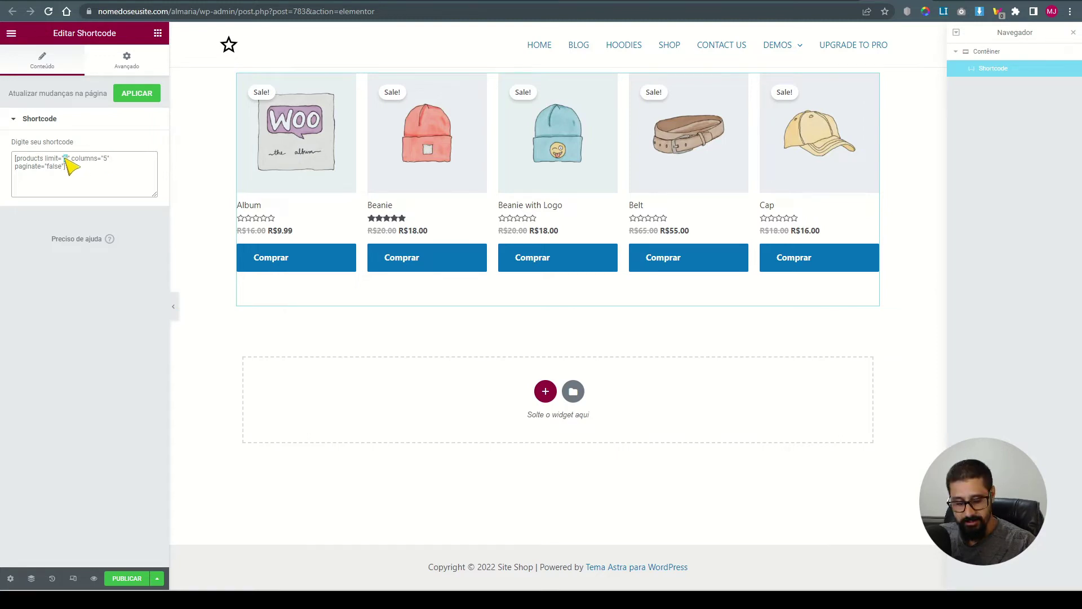
Try limit values 66, 7, 612 and 6, then delete the whole shortcode
text(6)
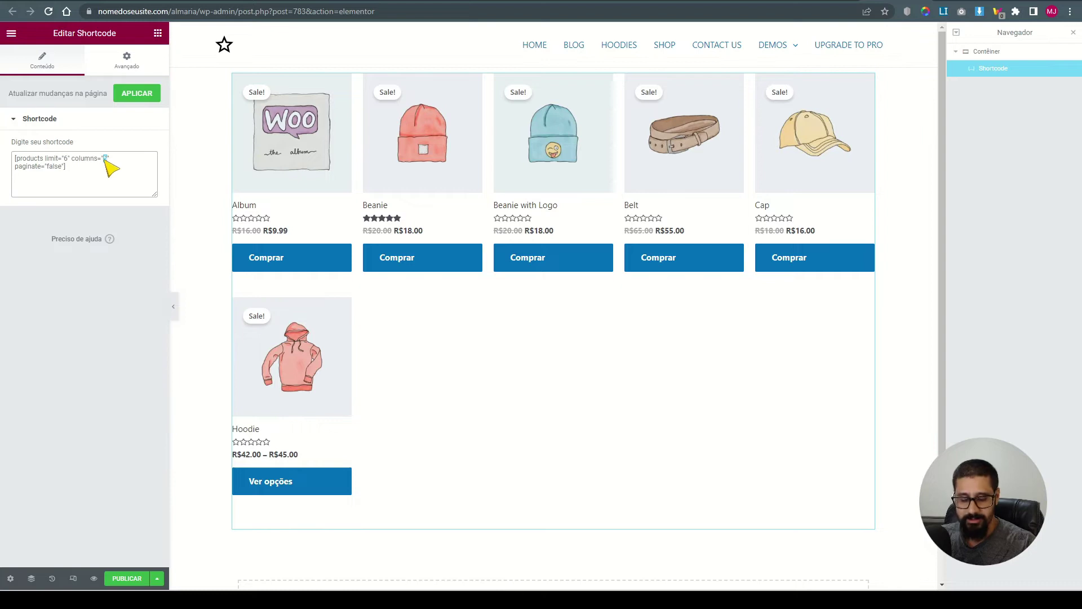
text(6)
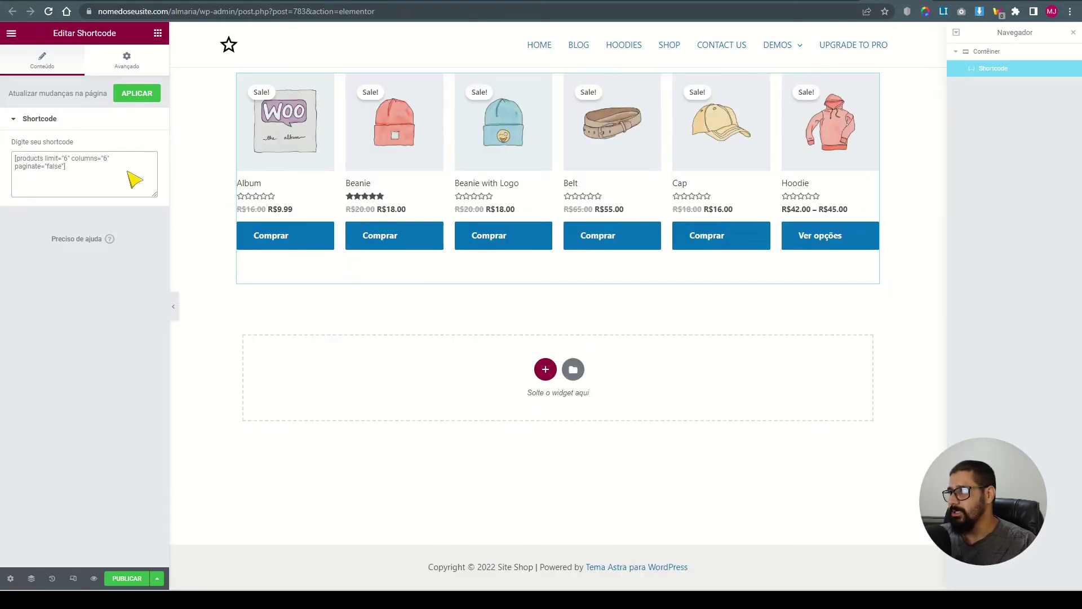
text(7)
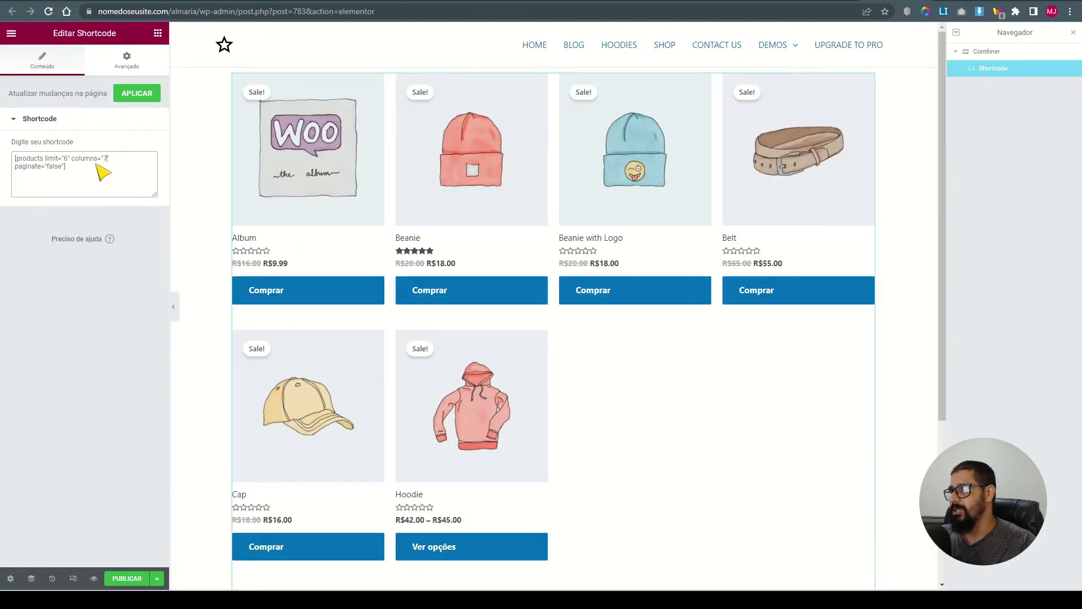
key(BackSpace)
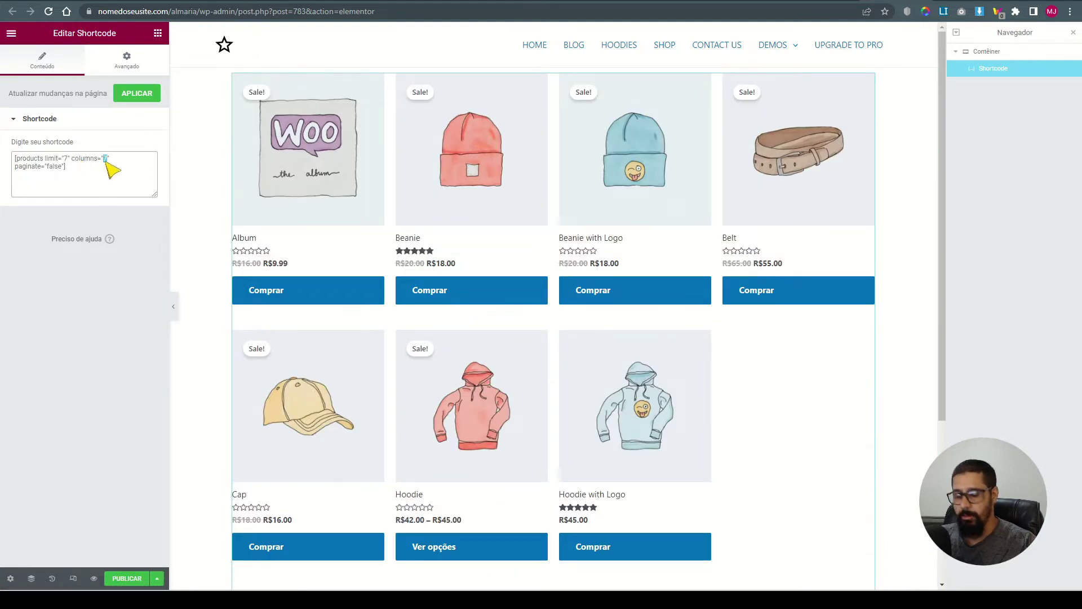
text(6)
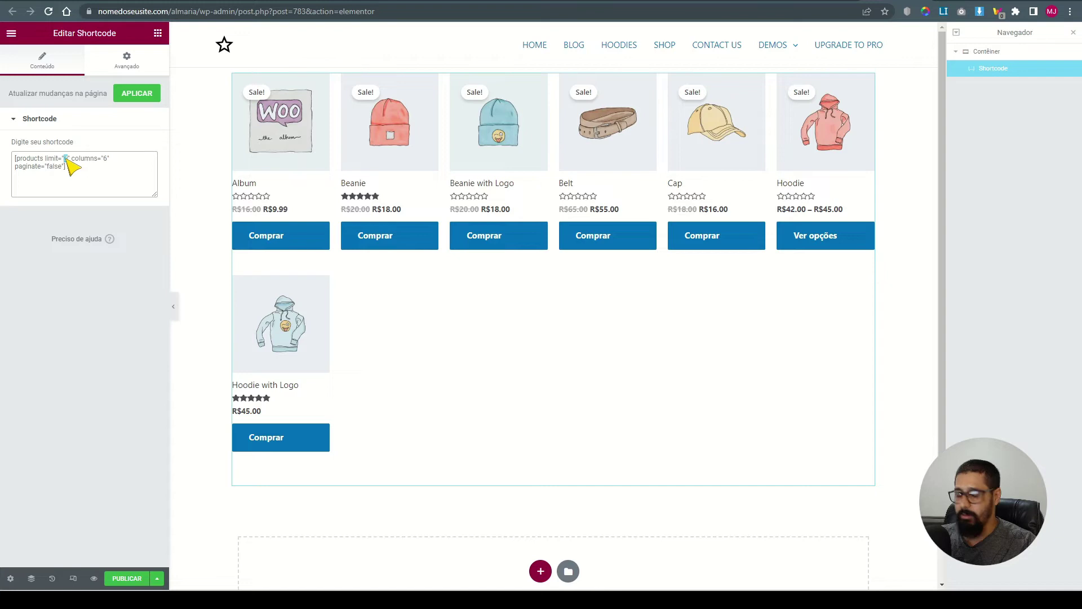
text(12)
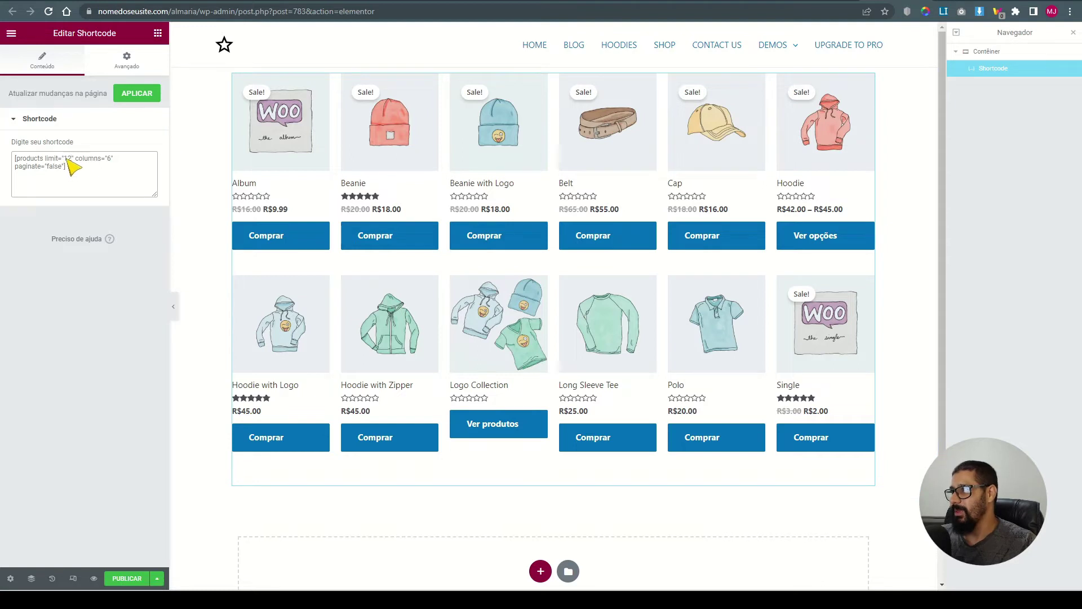
text(6)
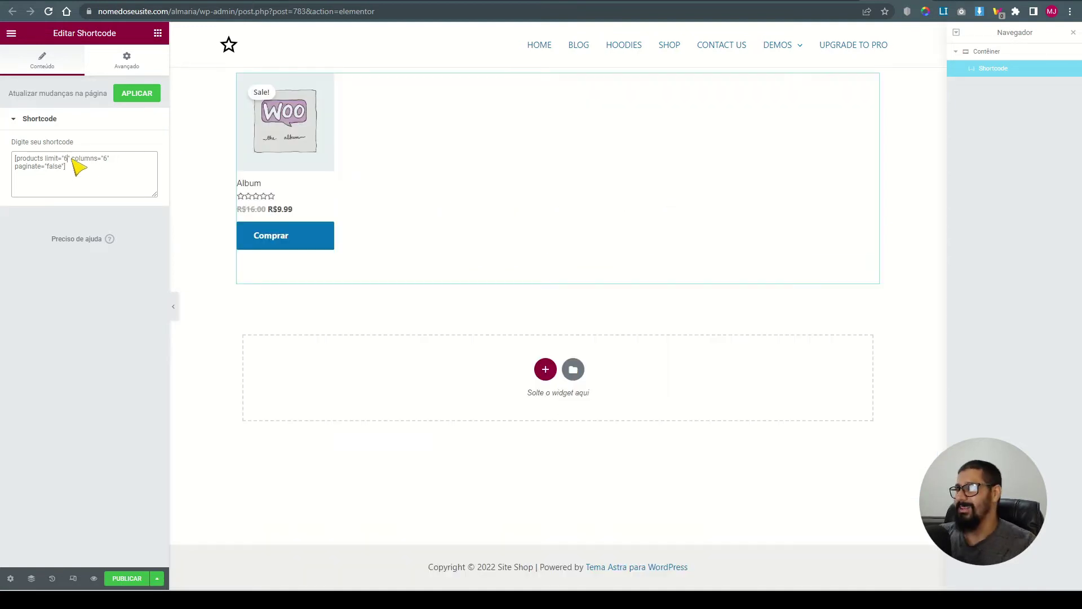
drag(88, 175, 47, 154)
key(BackSpace)
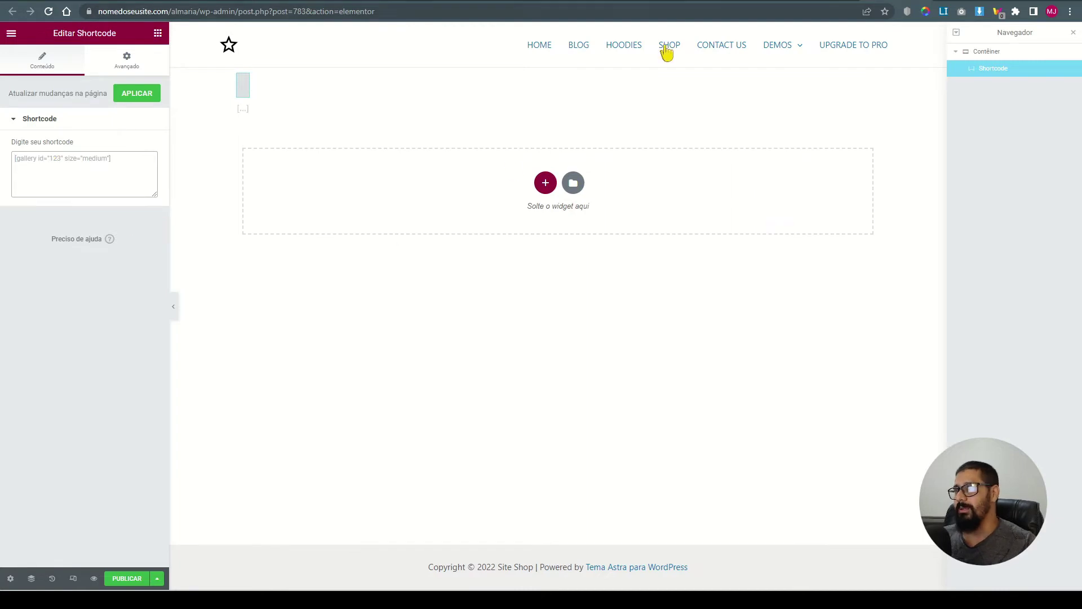
In the Contêiner's Avançado settings, set padding 20 on all sides and top margin 80
click(991, 51)
click(148, 63)
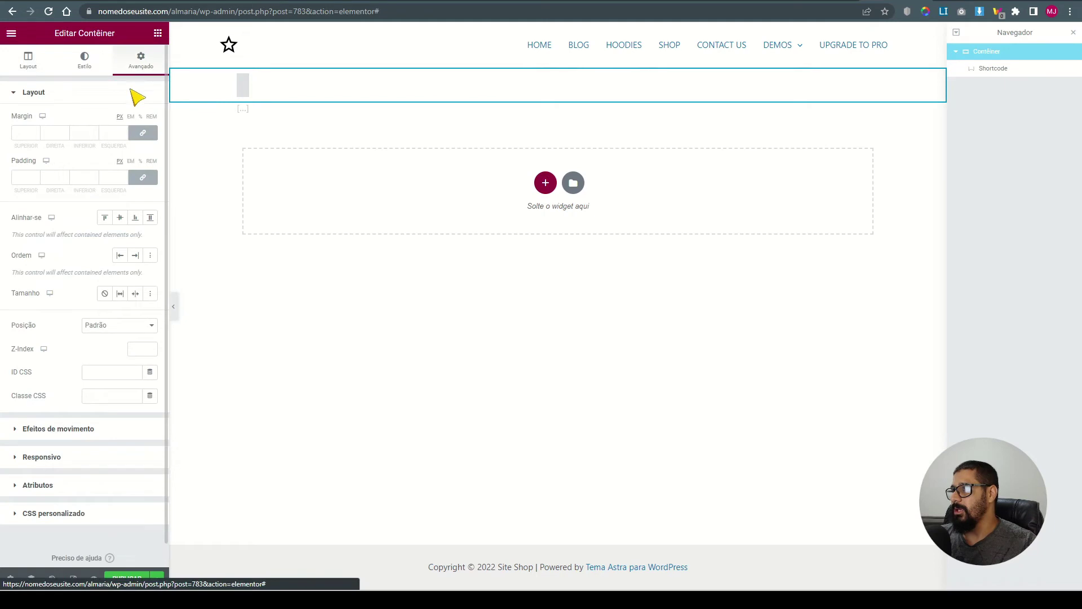
click(143, 133)
click(143, 177)
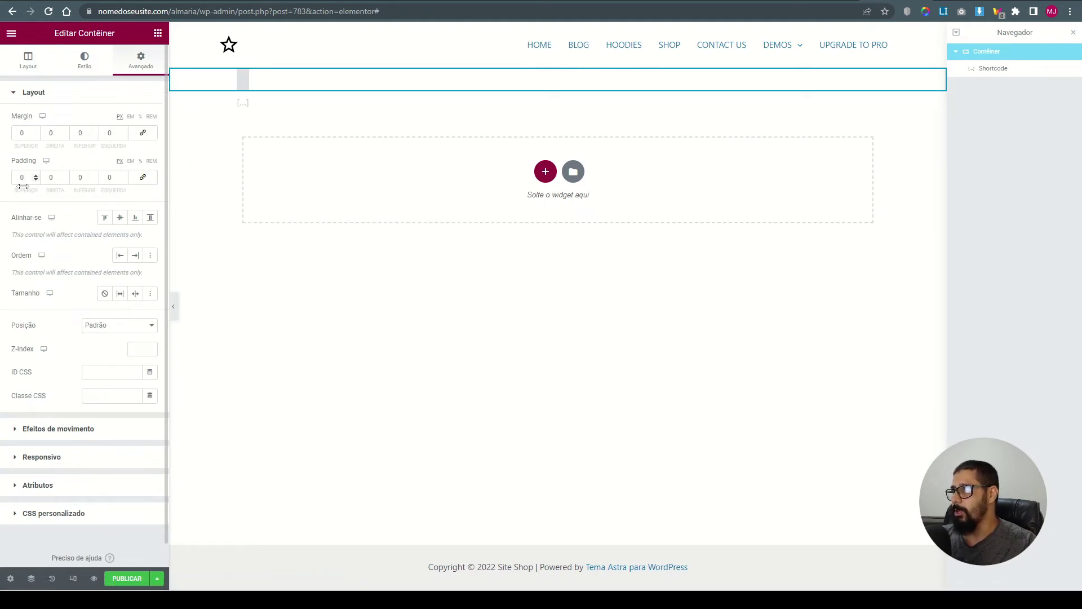
click(142, 177)
double_click(26, 178)
text(20)
click(143, 177)
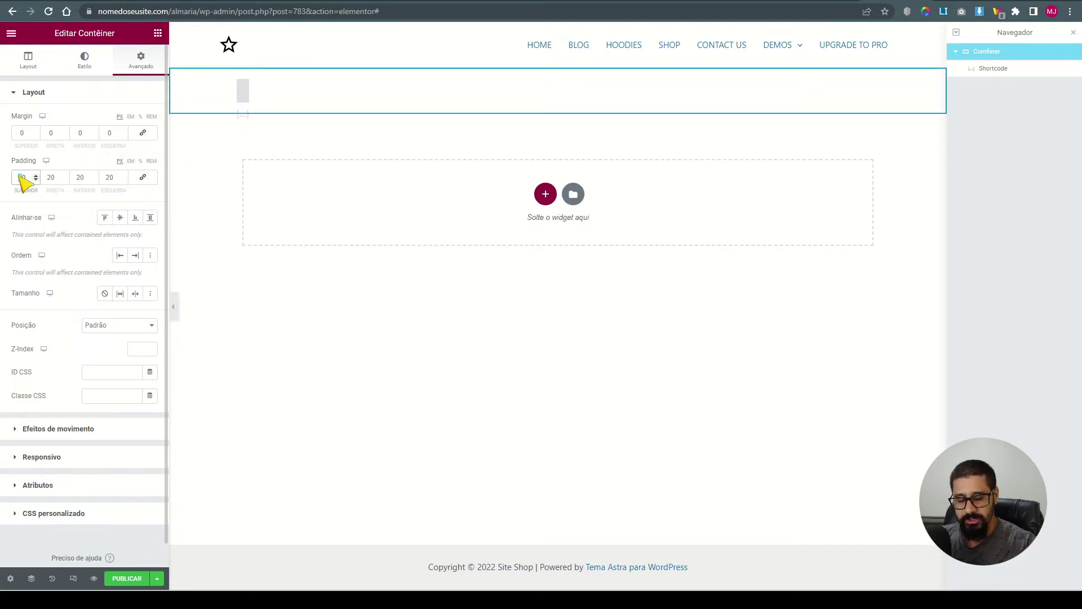
text(80)
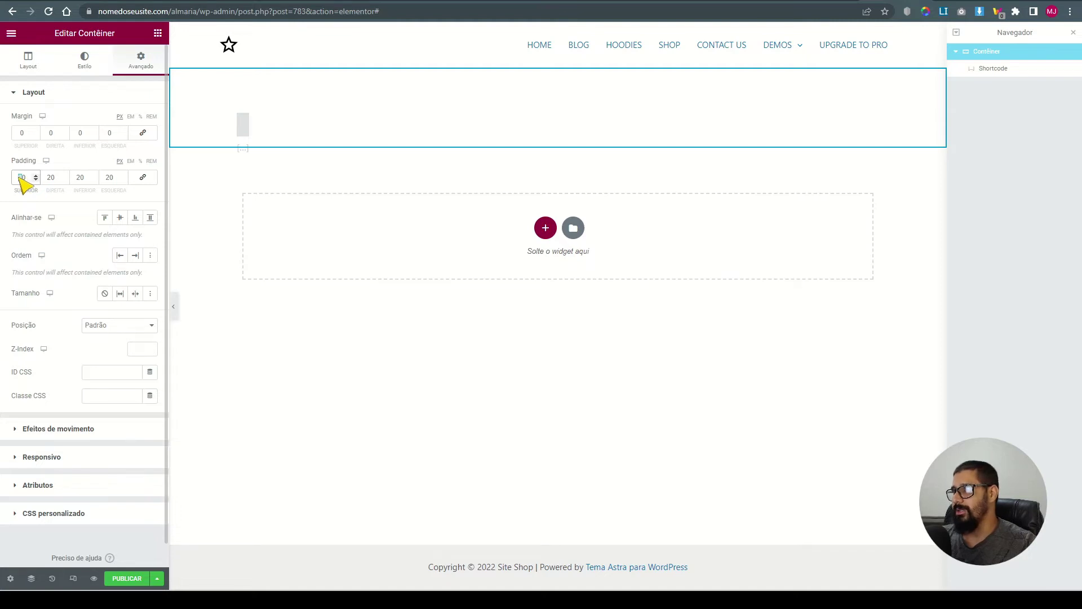
text(20)
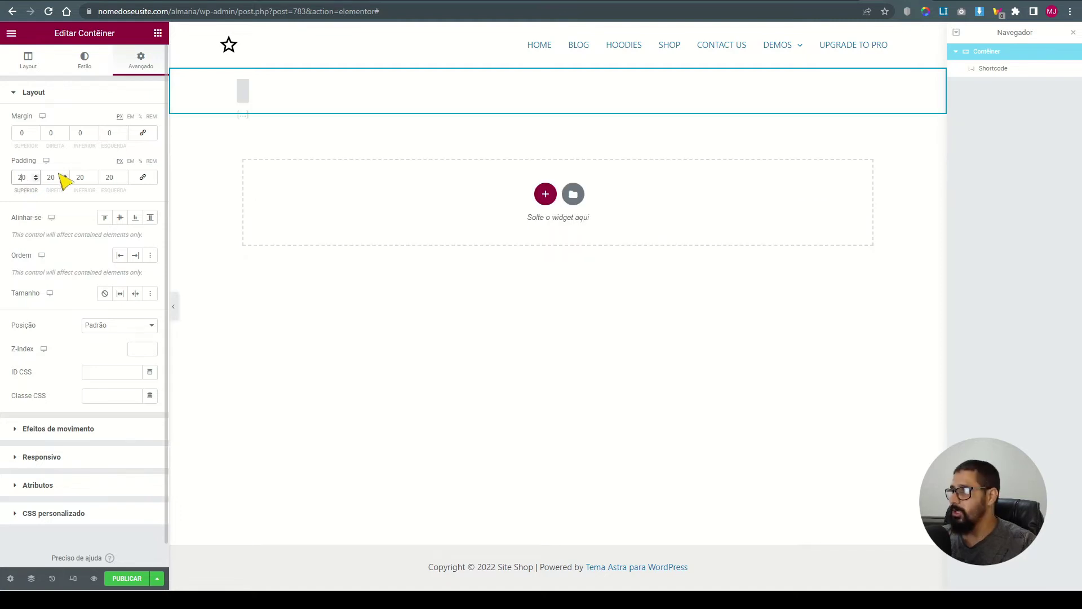
click(23, 133)
text(80)
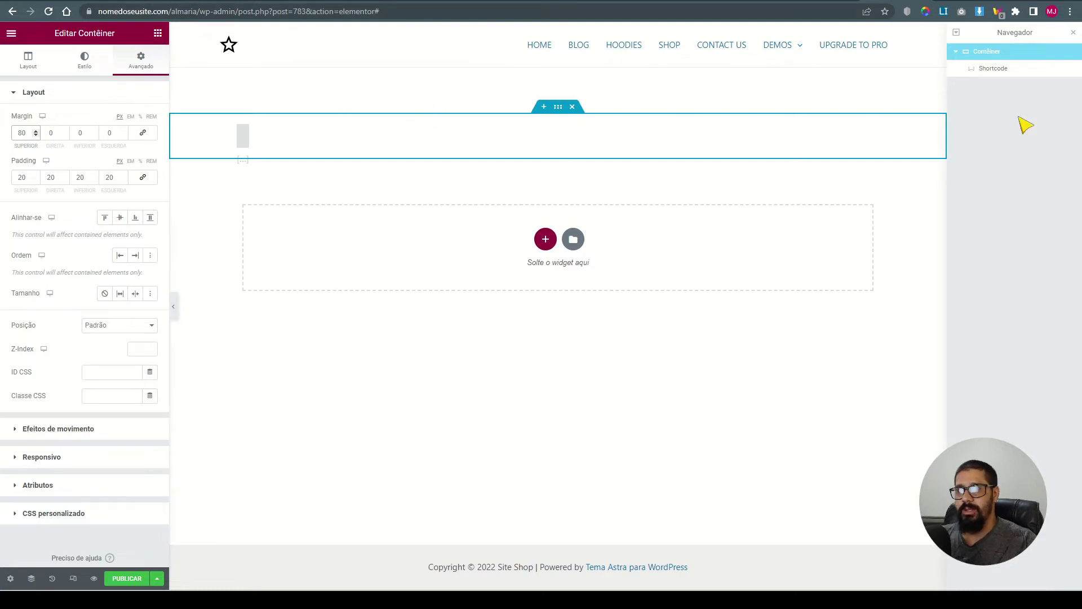
Return to the Shortcode widget's Conteúdo settings, then switch to the WooCommerce docs
click(1012, 69)
click(135, 66)
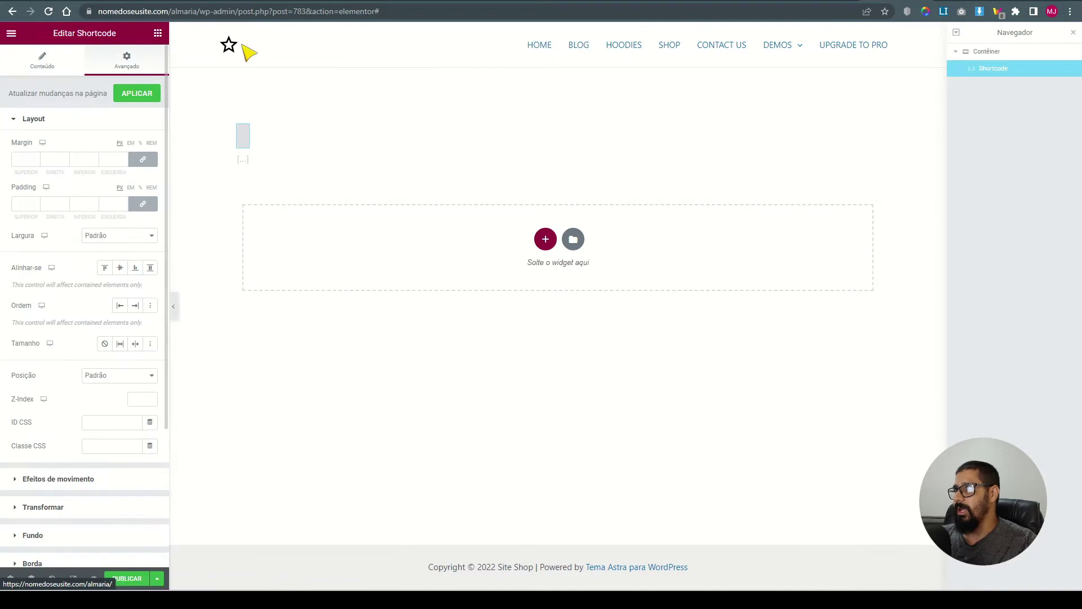
click(157, 34)
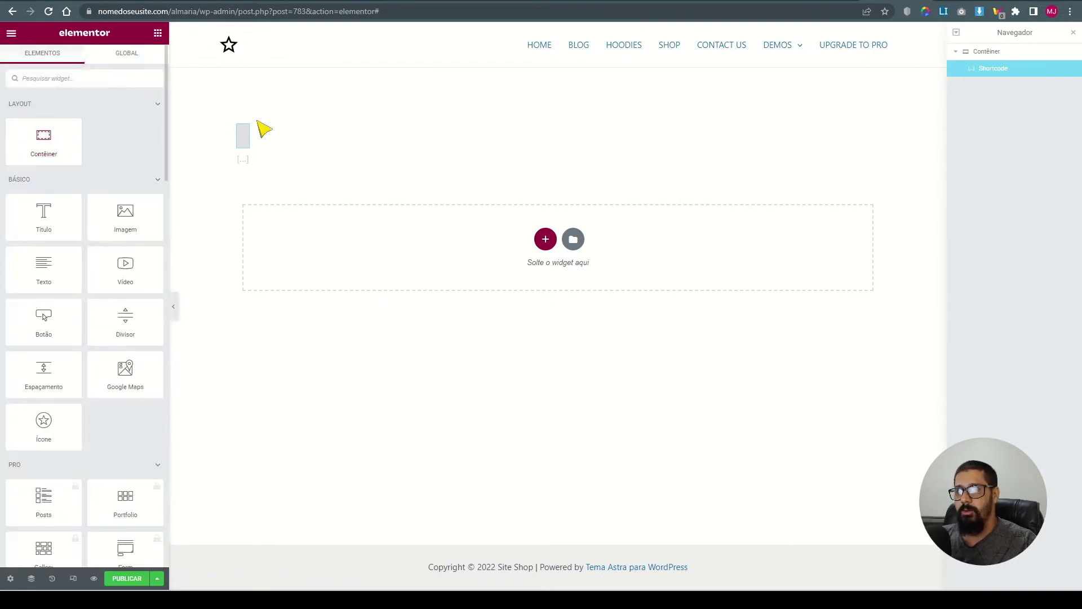
click(243, 138)
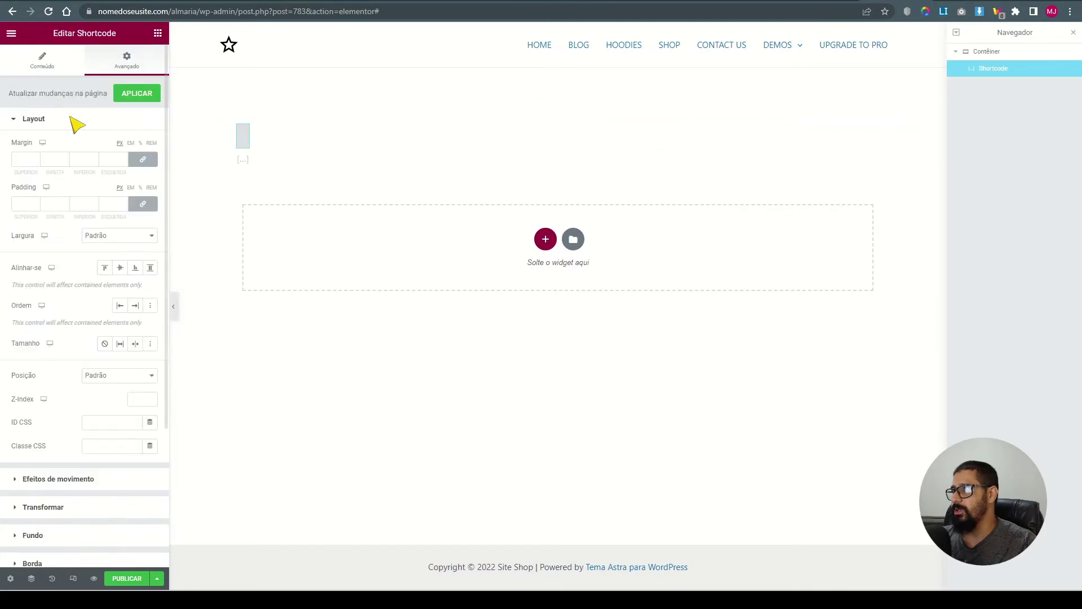
click(42, 63)
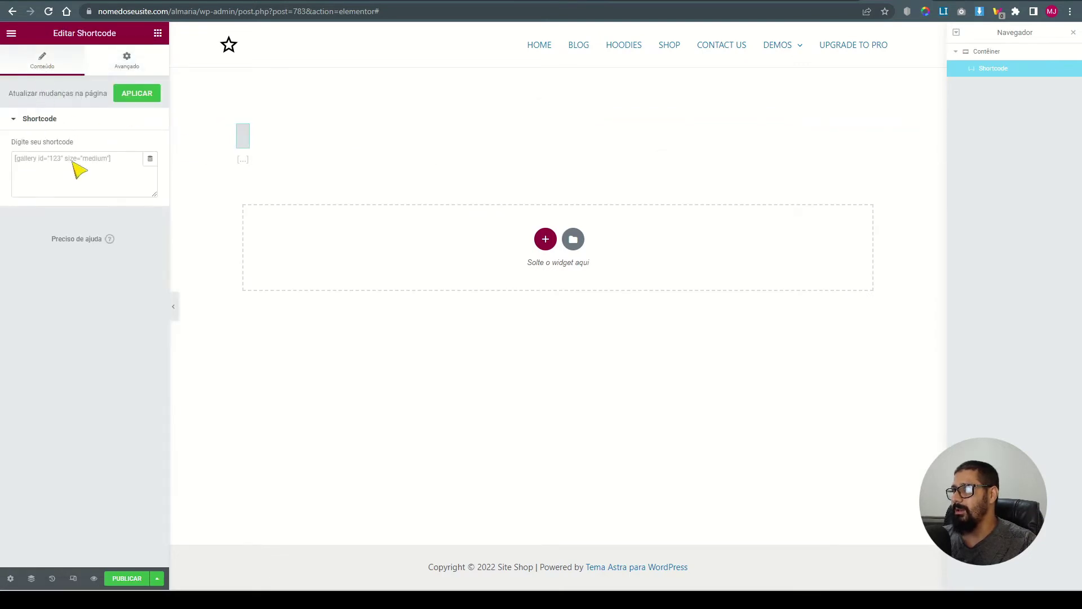
key(ctrl+Tab)
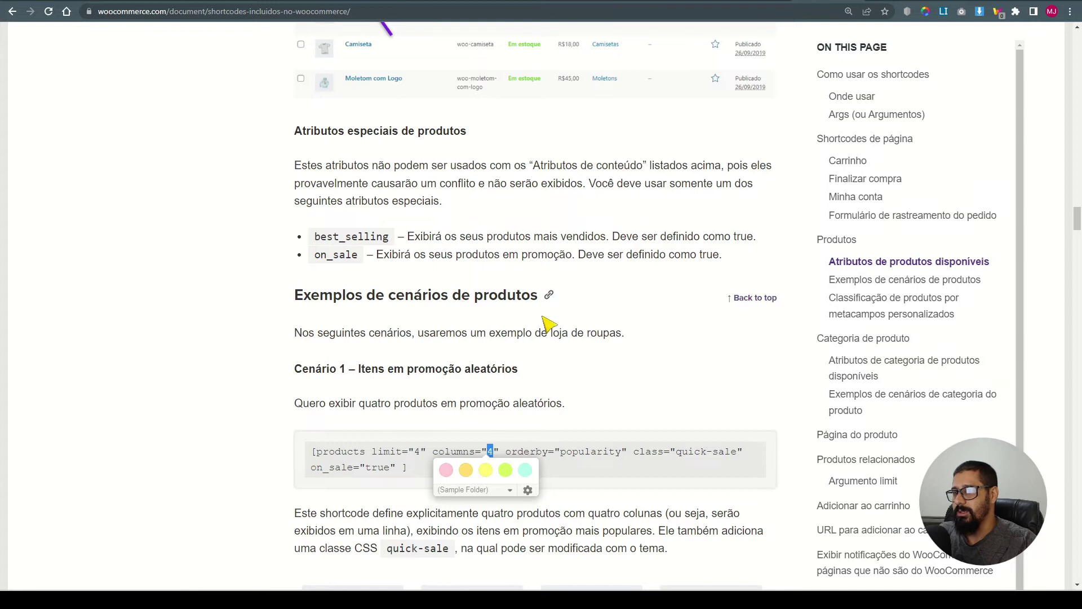
Copy the Cenário 1 on-sale shortcode from the docs and paste it into the empty Shortcode widget
drag(434, 481, 315, 462)
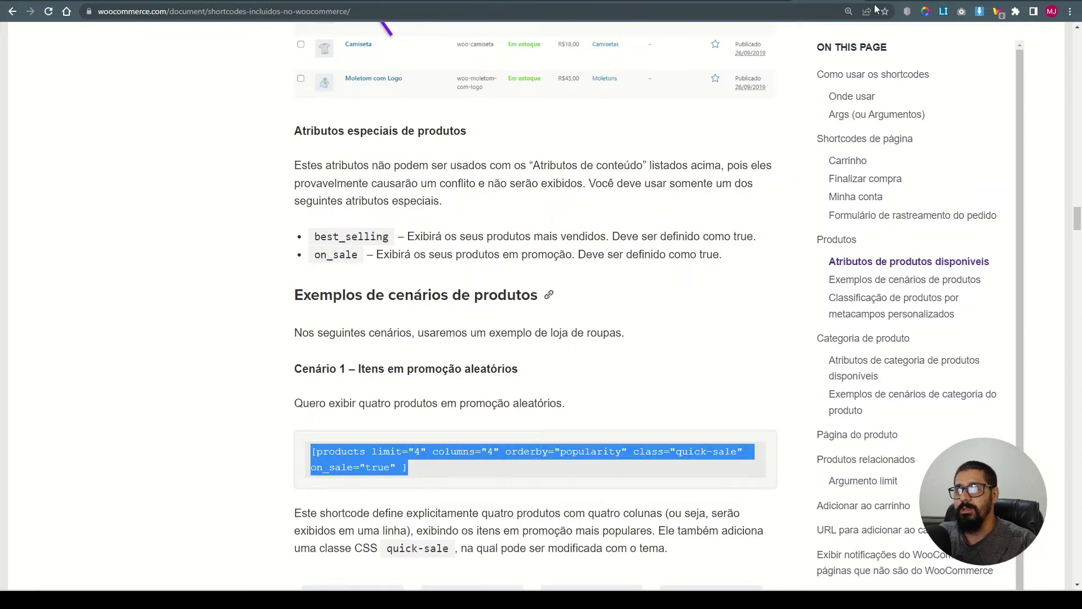
key(ctrl+c)
key(ctrl+shift+Tab)
click(60, 169)
key(ctrl+v)
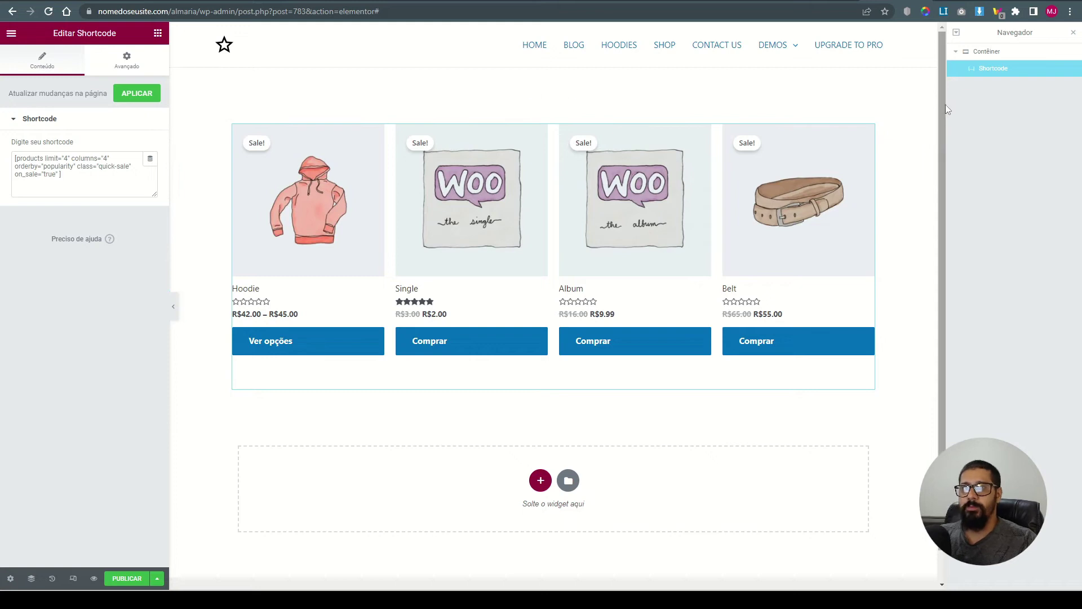
click(989, 51)
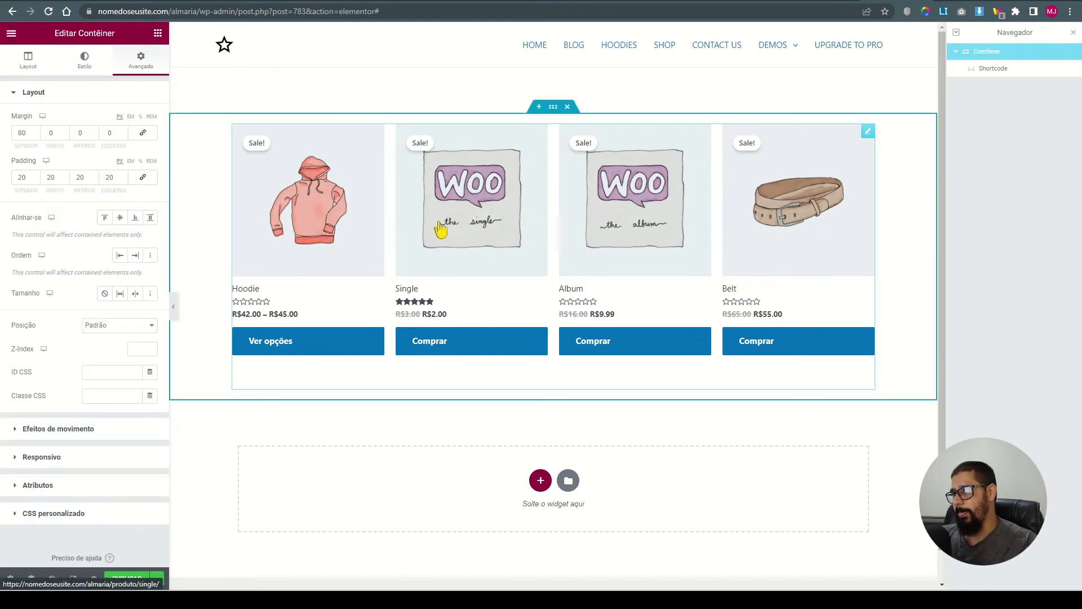
Add a new inner Contêiner and move the Shortcode widget into it via the Navigator
click(158, 33)
drag(50, 149, 257, 203)
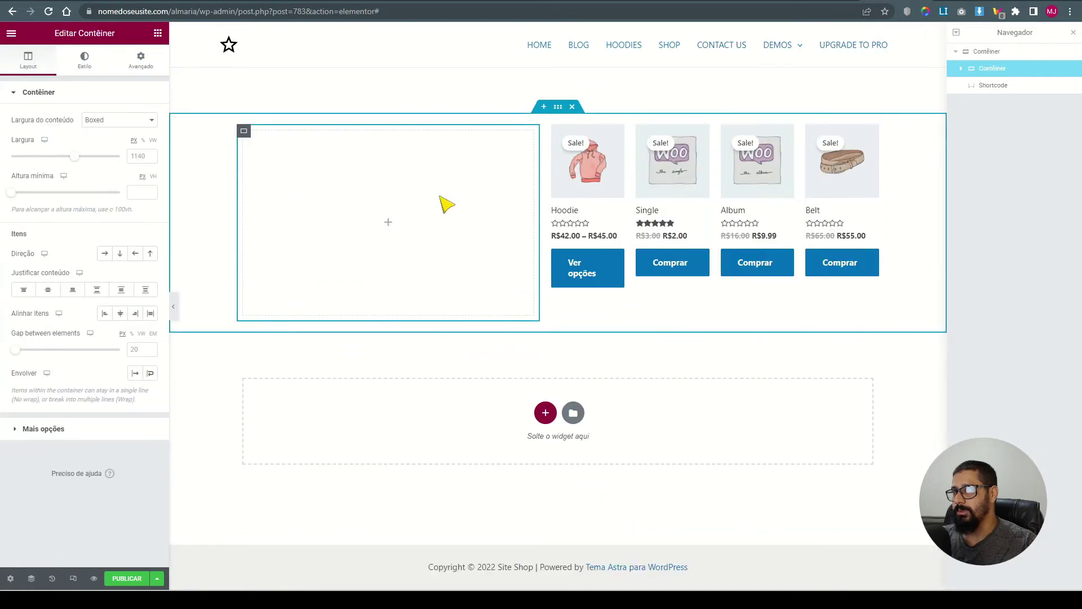
click(997, 89)
mouse_move(967, 79)
mouse_down()
mouse_move(995, 107)
mouse_move(970, 84)
mouse_up()
click(962, 69)
click(987, 52)
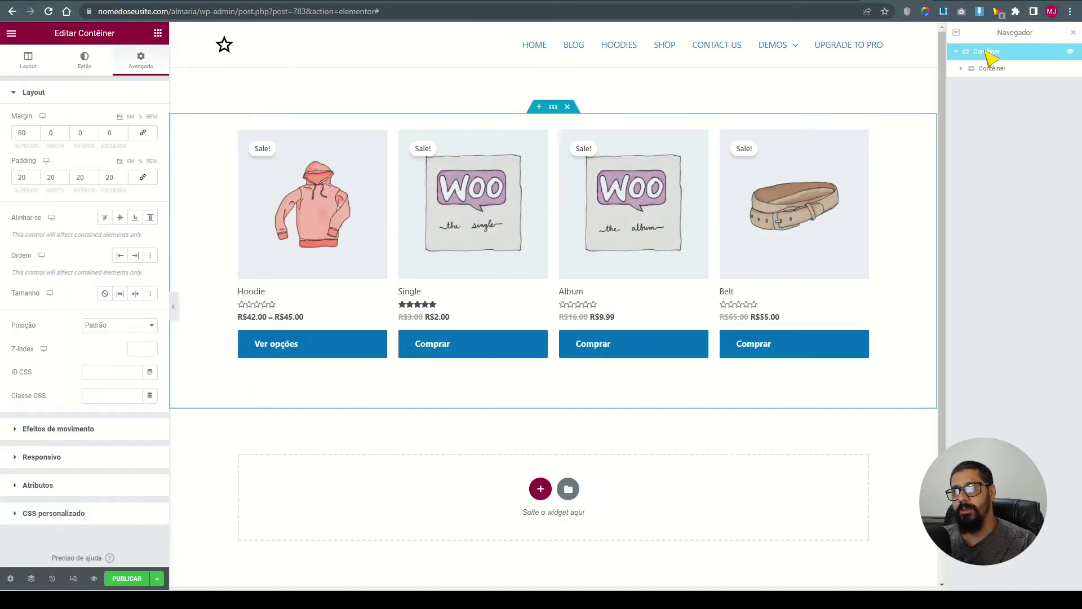
click(996, 68)
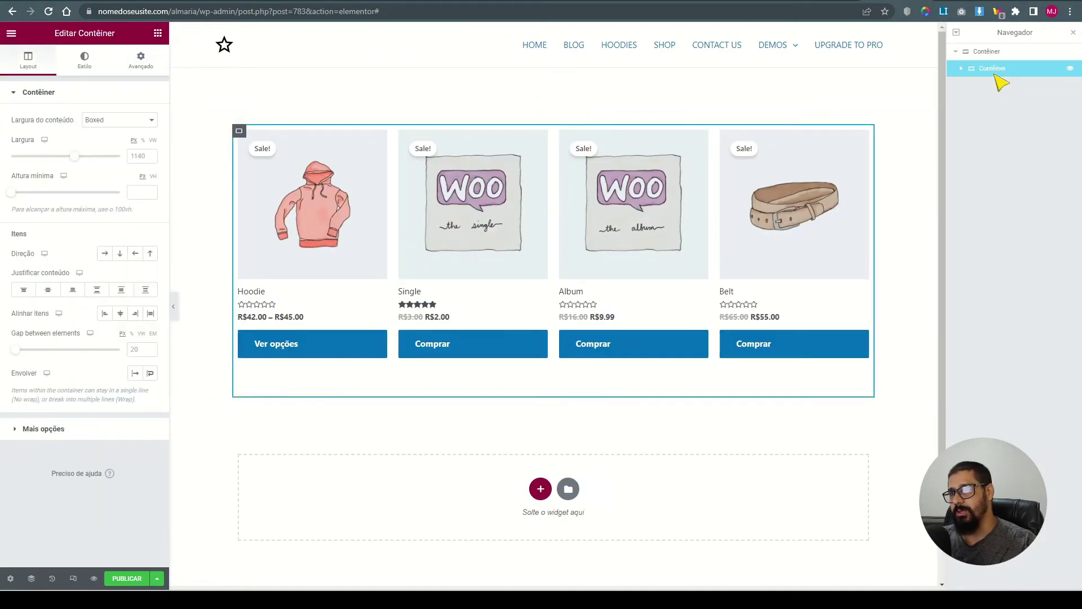
click(962, 69)
click(996, 86)
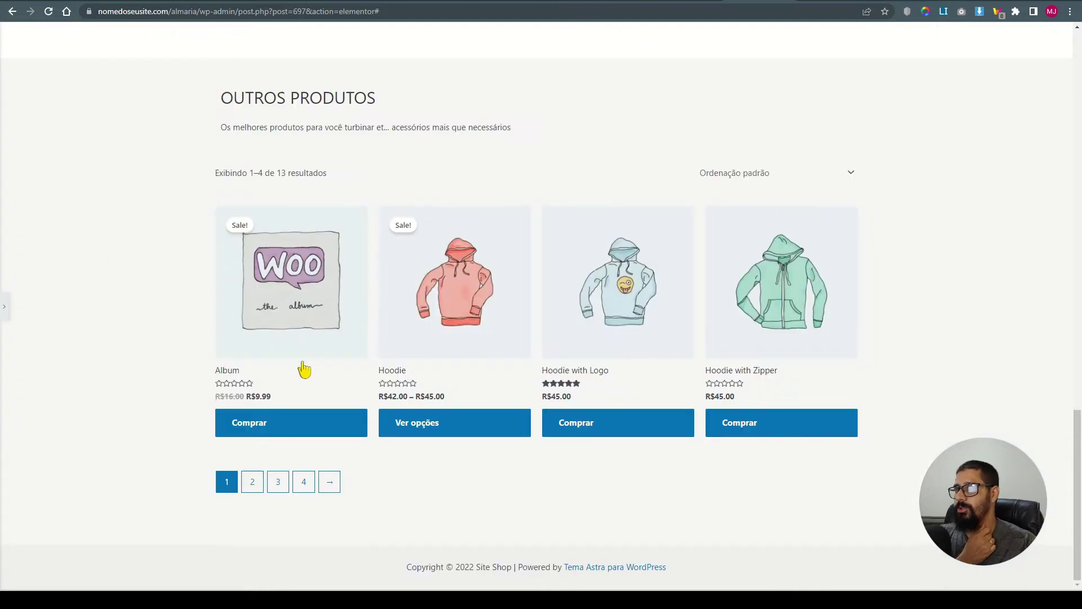
scroll(312, 363, up, 8)
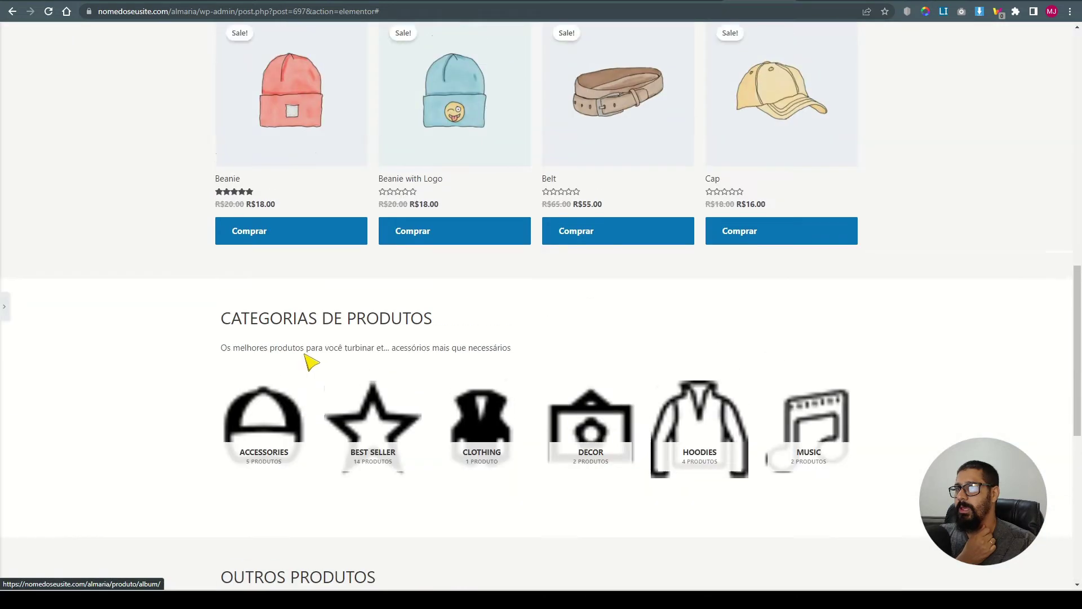
scroll(312, 362, up, 10)
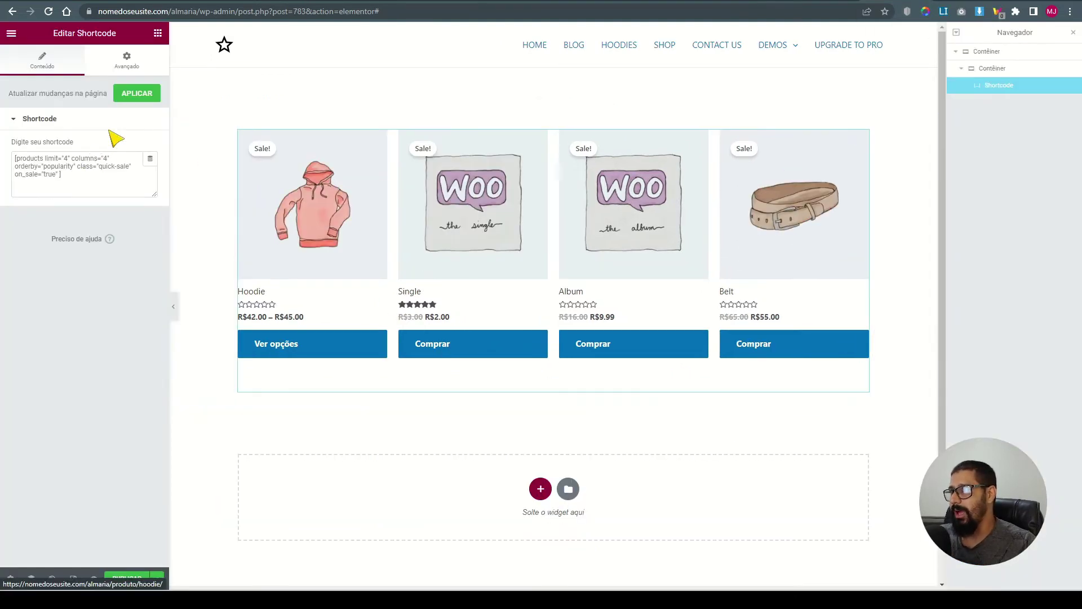
Add a Título widget reading DESTAQUES above the grid, sized Médio and made bold
click(158, 32)
drag(56, 228, 319, 136)
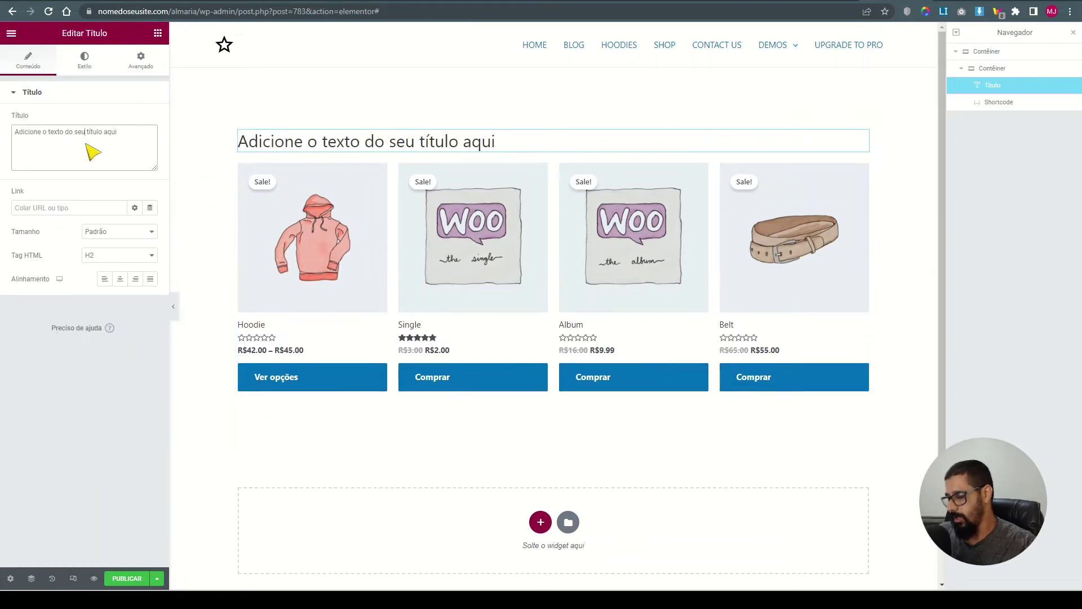
key(ctrl+a)
text(DES)
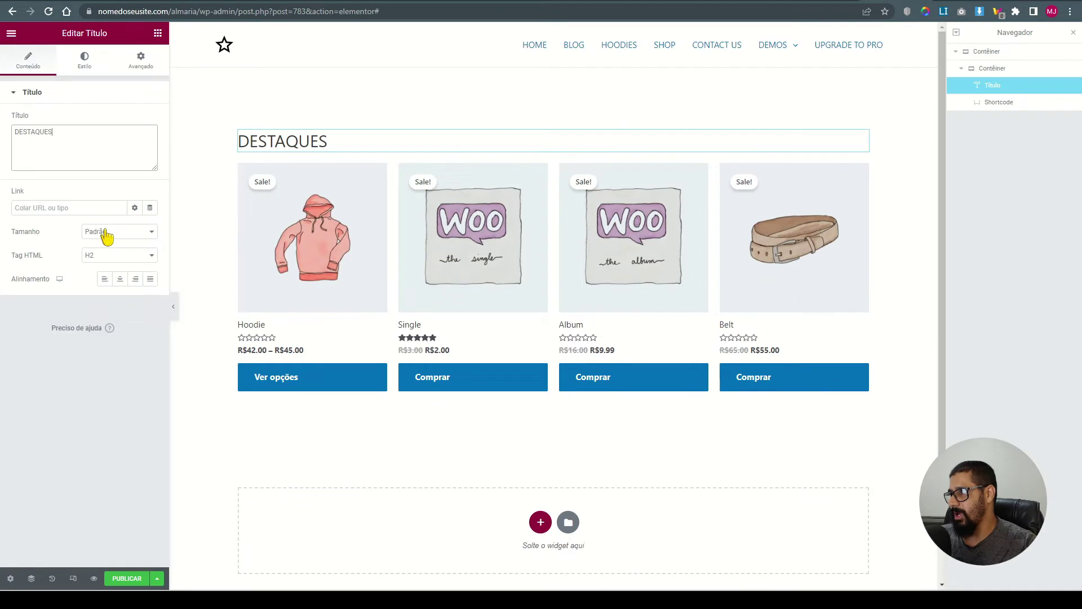
click(107, 237)
click(107, 266)
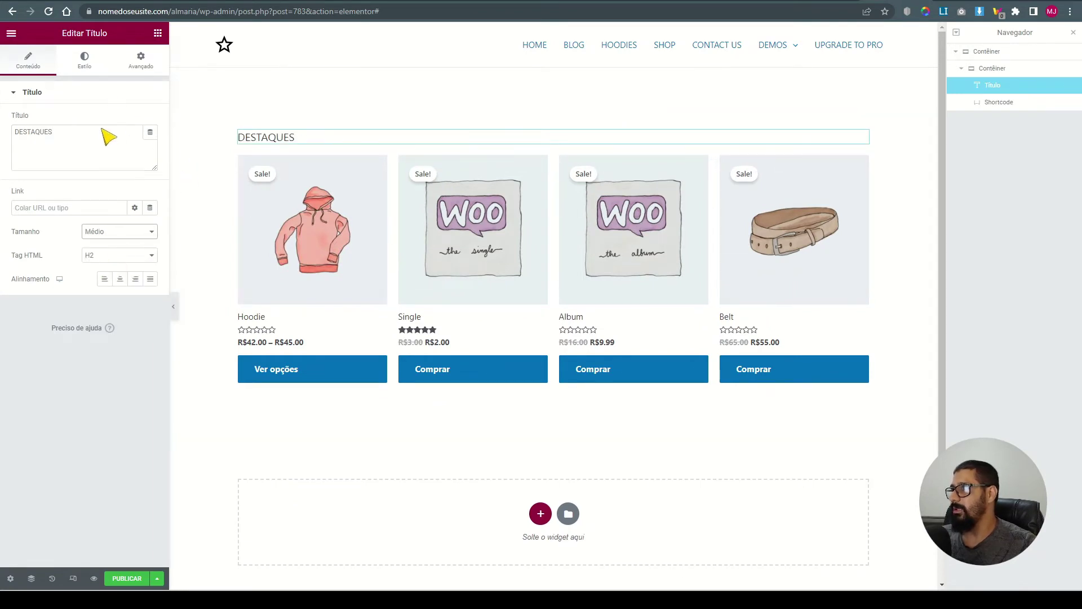
double_click(261, 142)
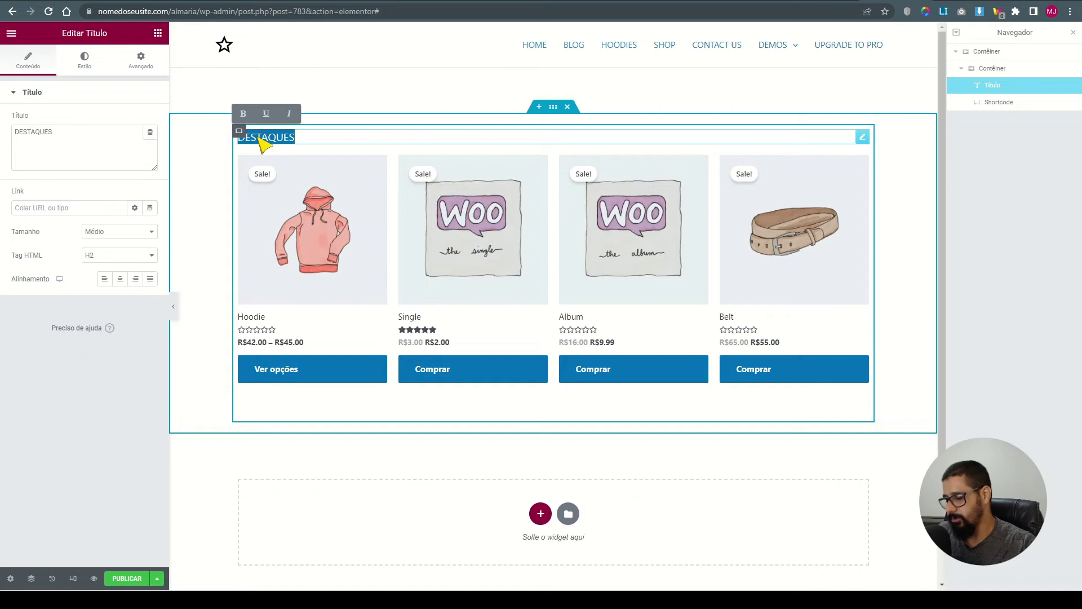
click(244, 114)
click(121, 439)
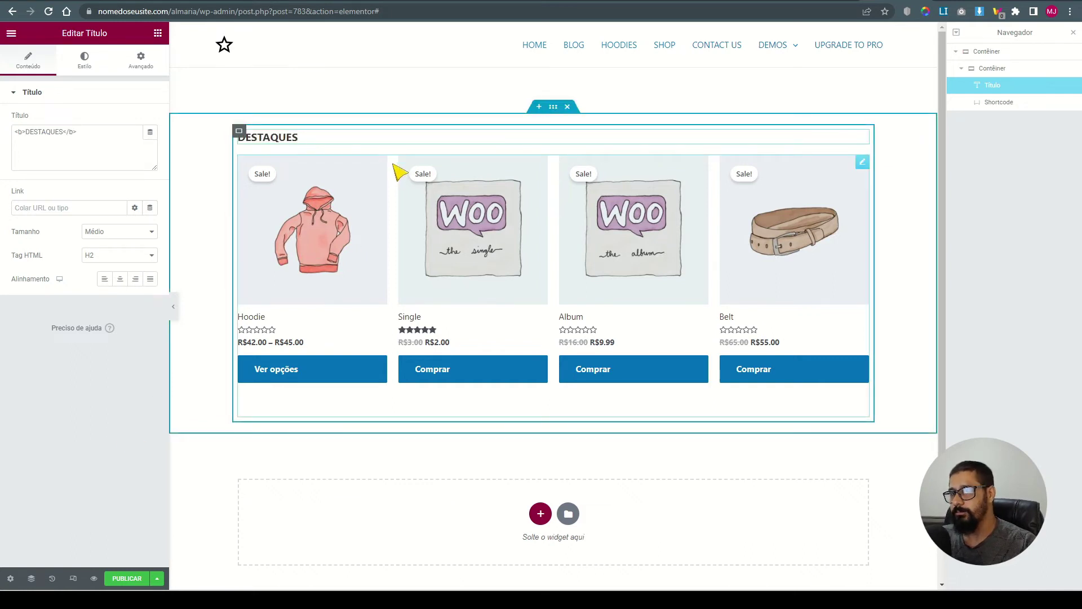
Open the grid's shortcode settings, then find and copy [featured_products] in the docs' Produtos section
right_click(428, 225)
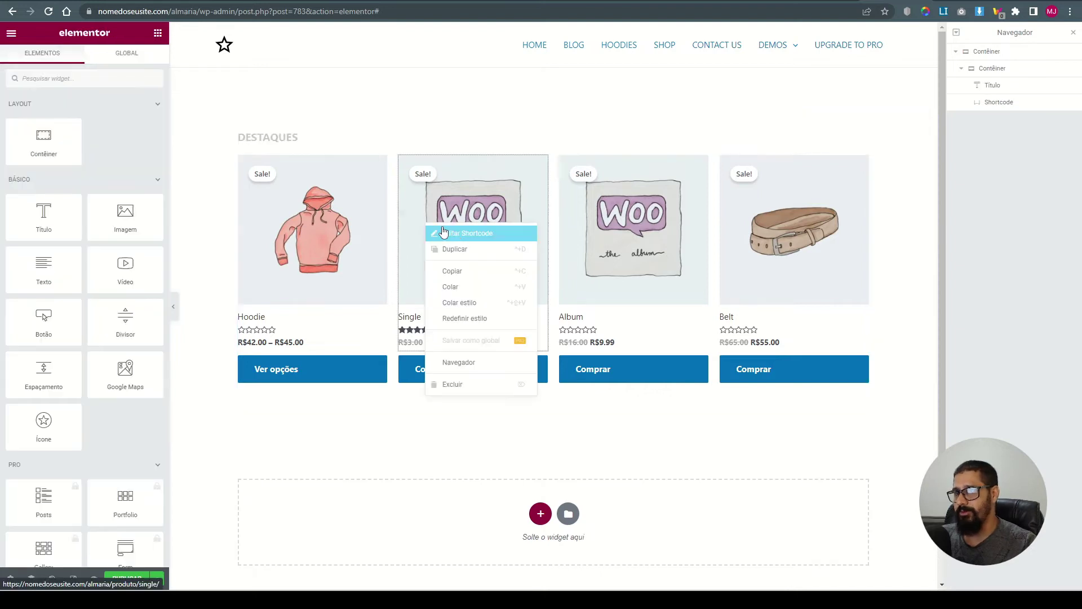
click(445, 232)
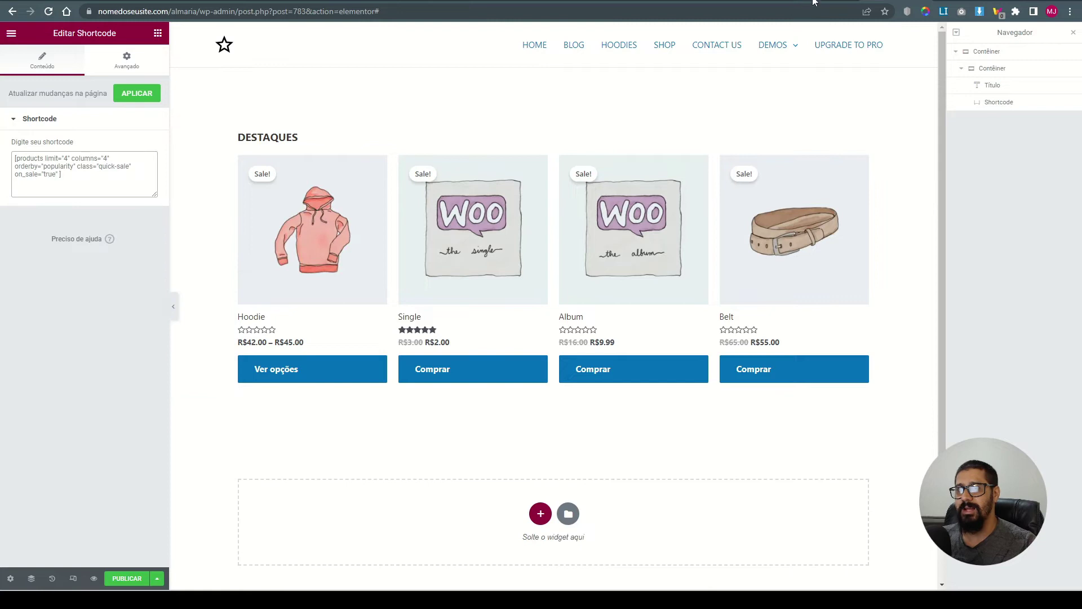
key(ctrl+Tab)
click(318, 257)
scroll(487, 274, up, 9)
scroll(488, 273, up, 13)
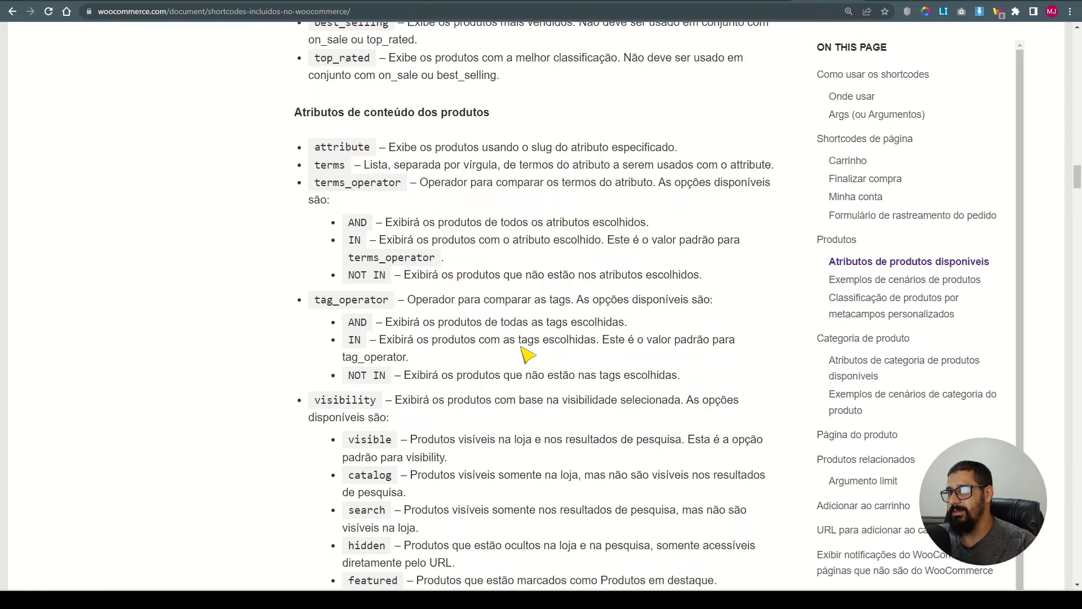
scroll(528, 354, up, 13)
scroll(529, 354, down, 6)
scroll(528, 354, up, 7)
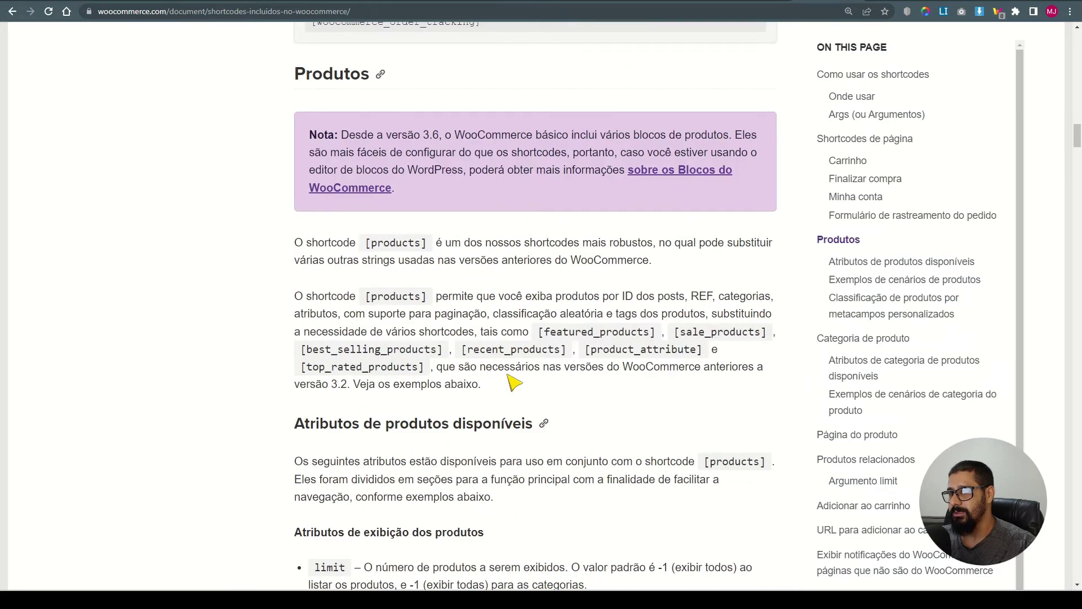
drag(543, 331, 657, 340)
drag(539, 332, 657, 338)
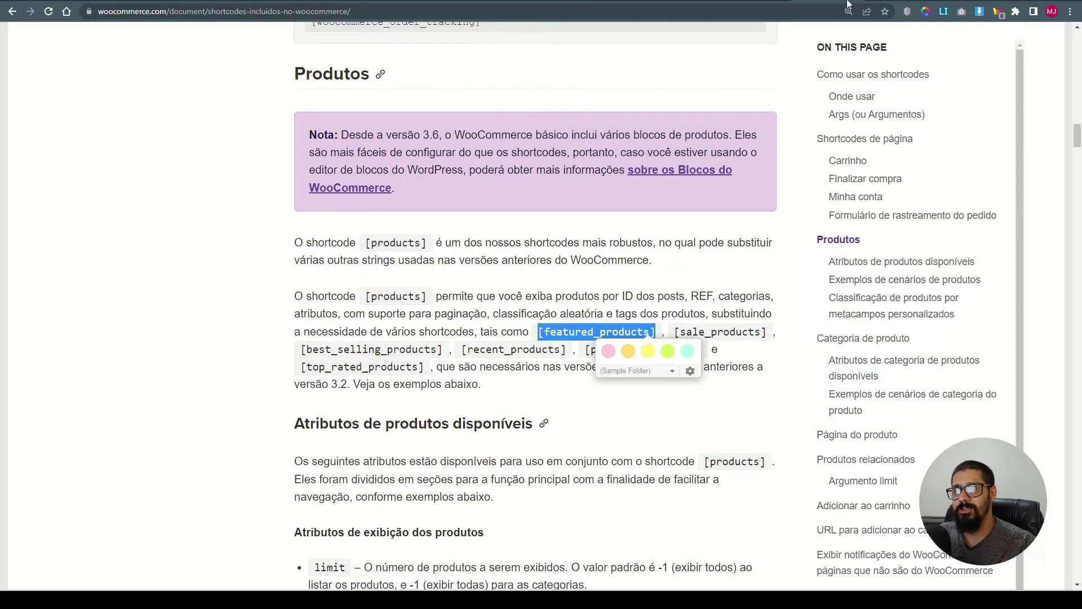
key(ctrl+Tab)
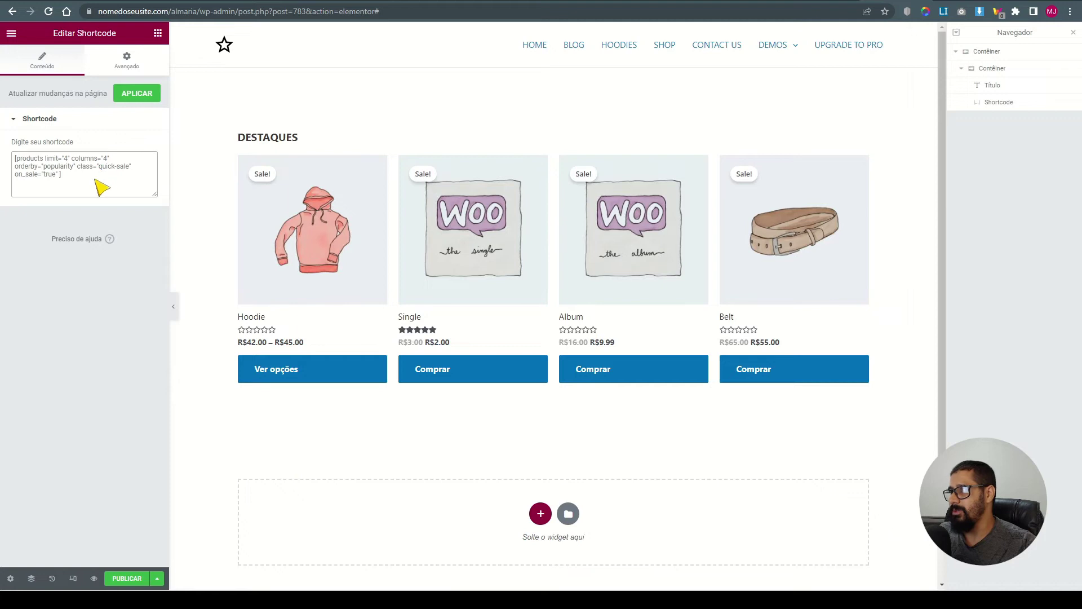
Replace the shortcode with [featured_products], then jump to the Painel dashboard via a 'DASH' search
drag(97, 191, 8, 156)
key(ctrl+v)
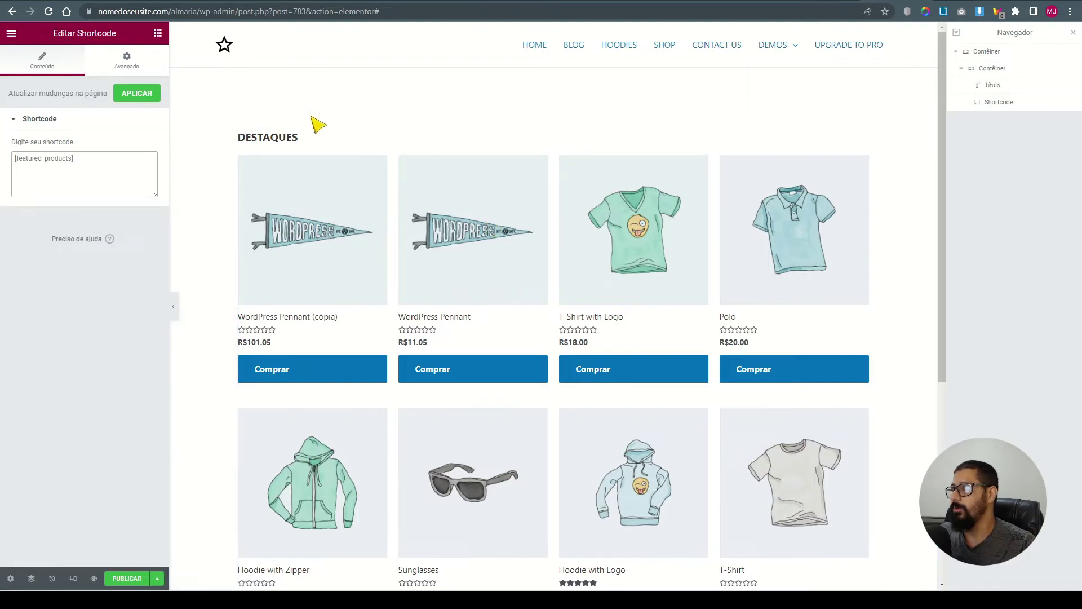
key(ctrl+e)
text(DASH)
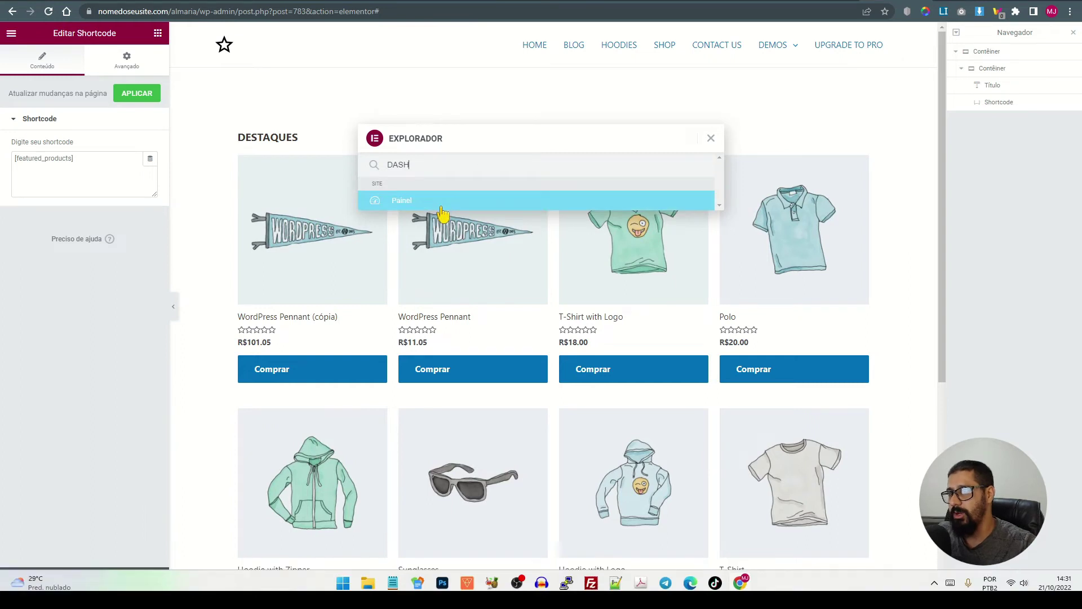
key(Return)
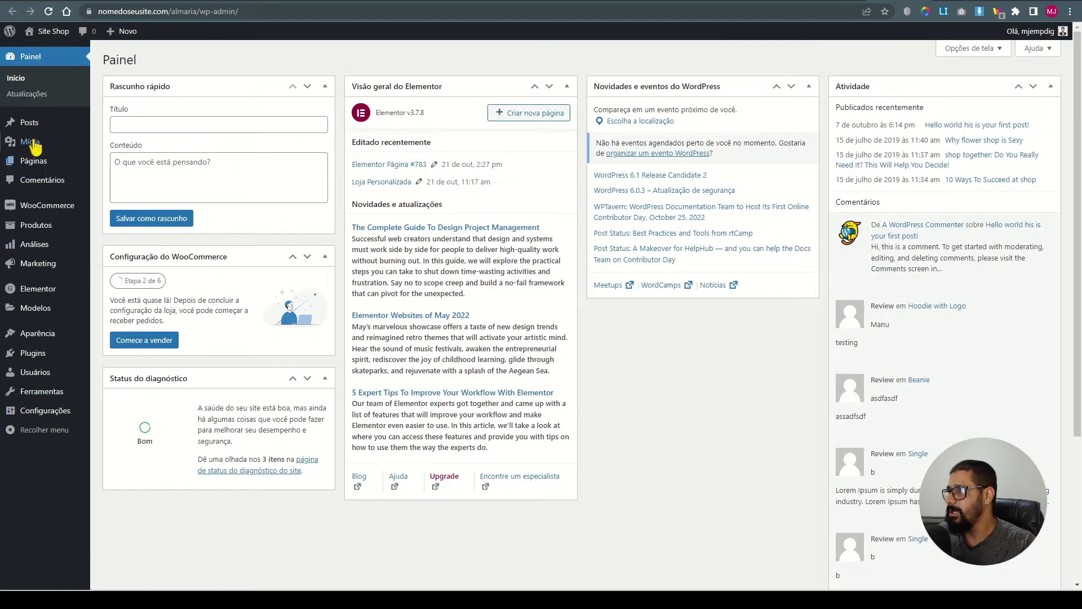
Check which products are starred as featured in Todos os produtos, then return to Elementor
mouse_move(33, 215)
click(153, 230)
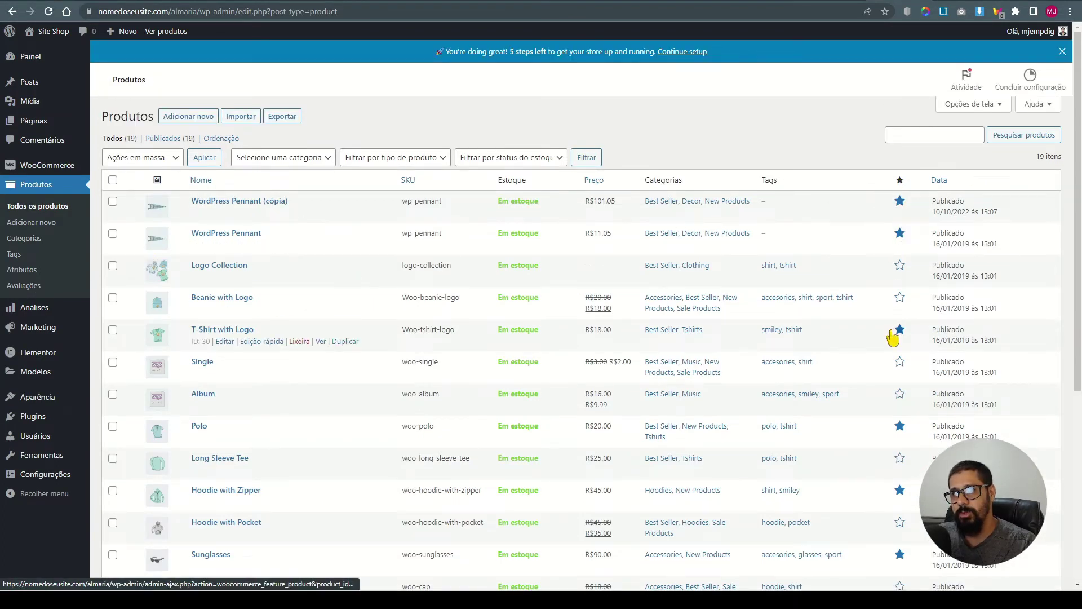
scroll(901, 349, down, 3)
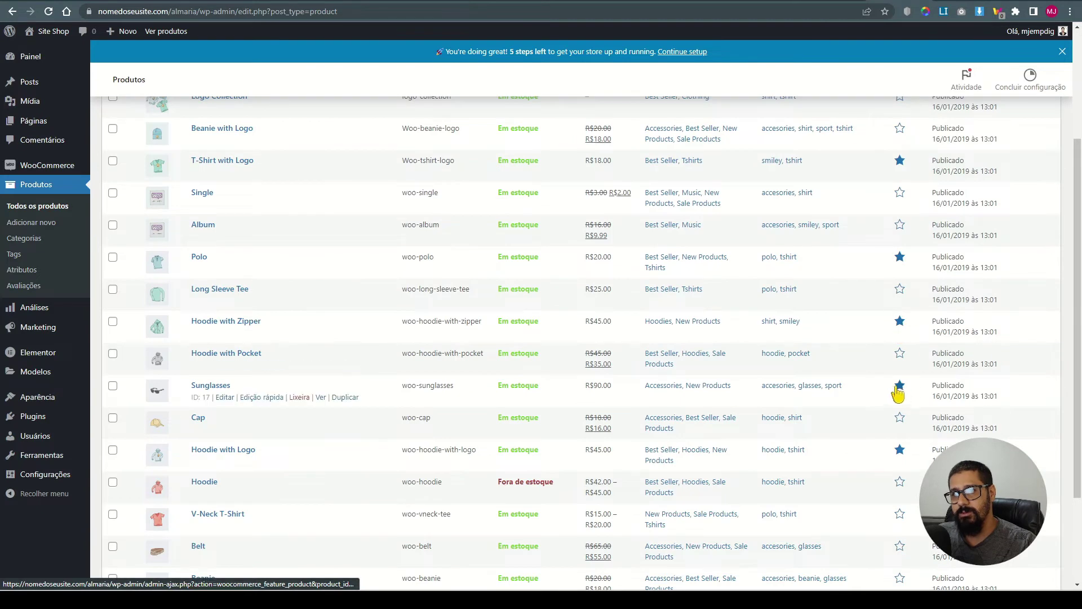
scroll(899, 393, down, 3)
click(898, 319)
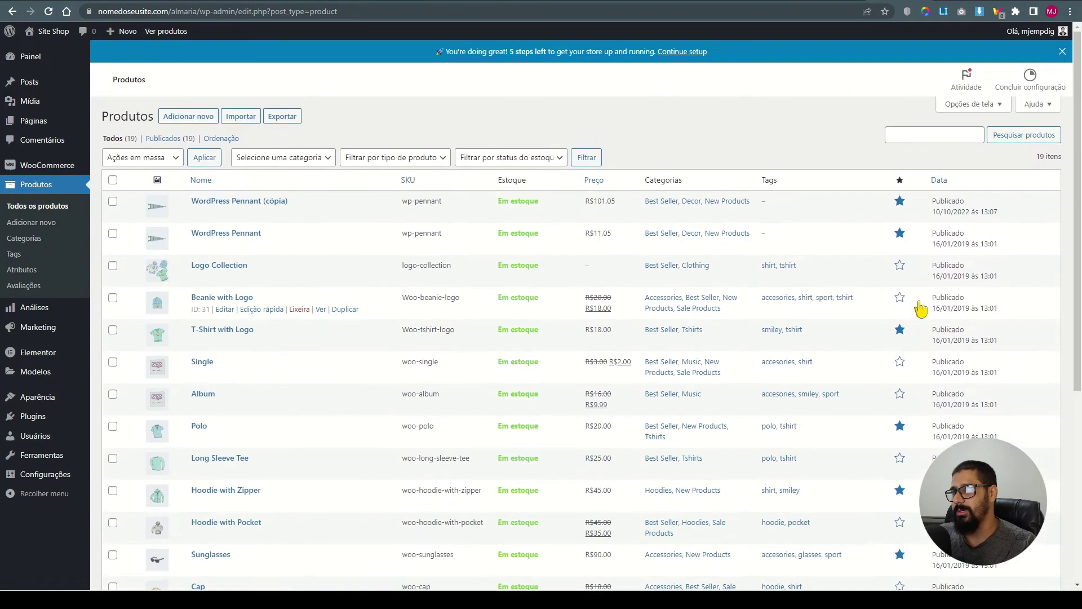
click(840, 1)
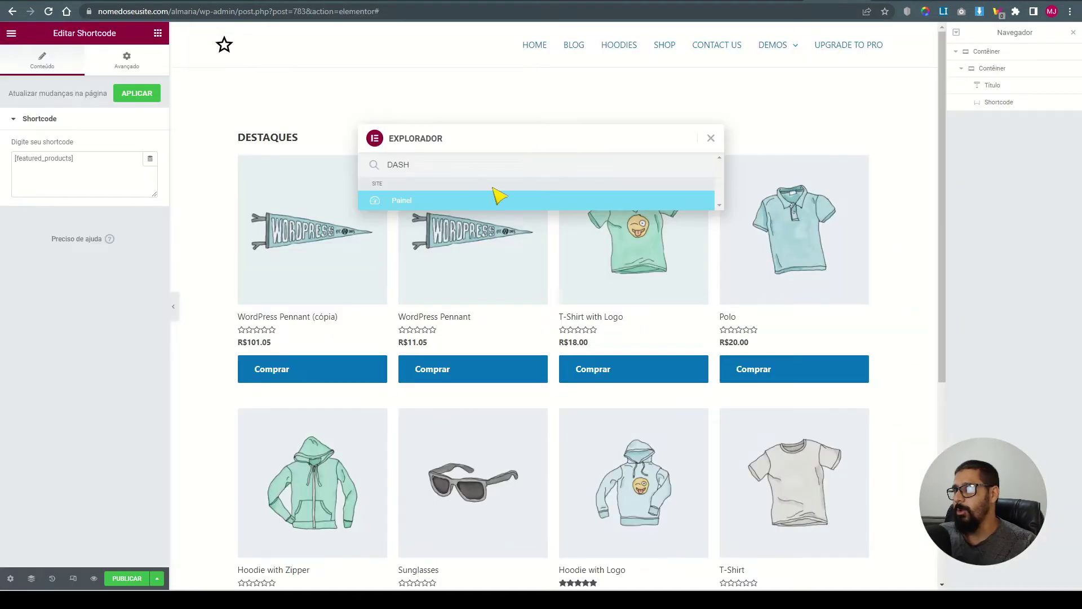
Add limite="4" colluns="2" to the shortcode and strip 'featured_' from its name
key(Escape)
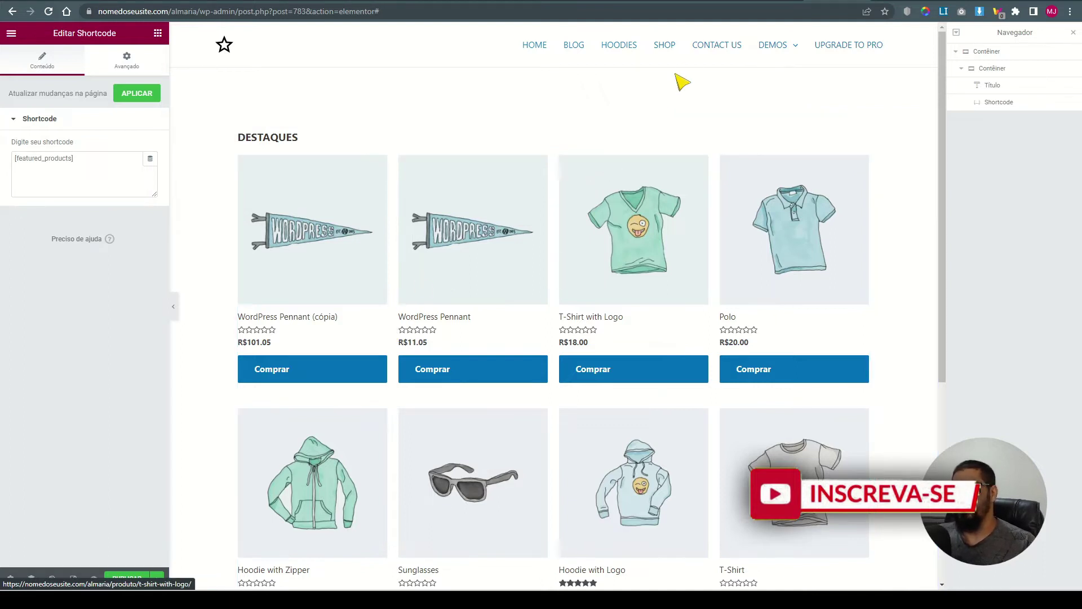
click(74, 158)
text(limite="4")
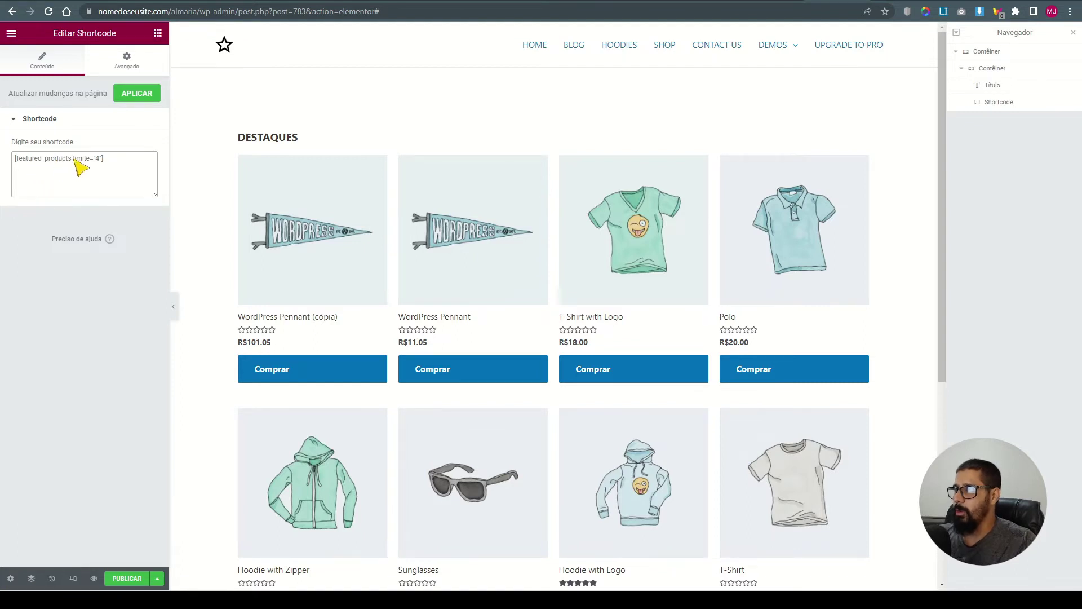
text(colluns="2")
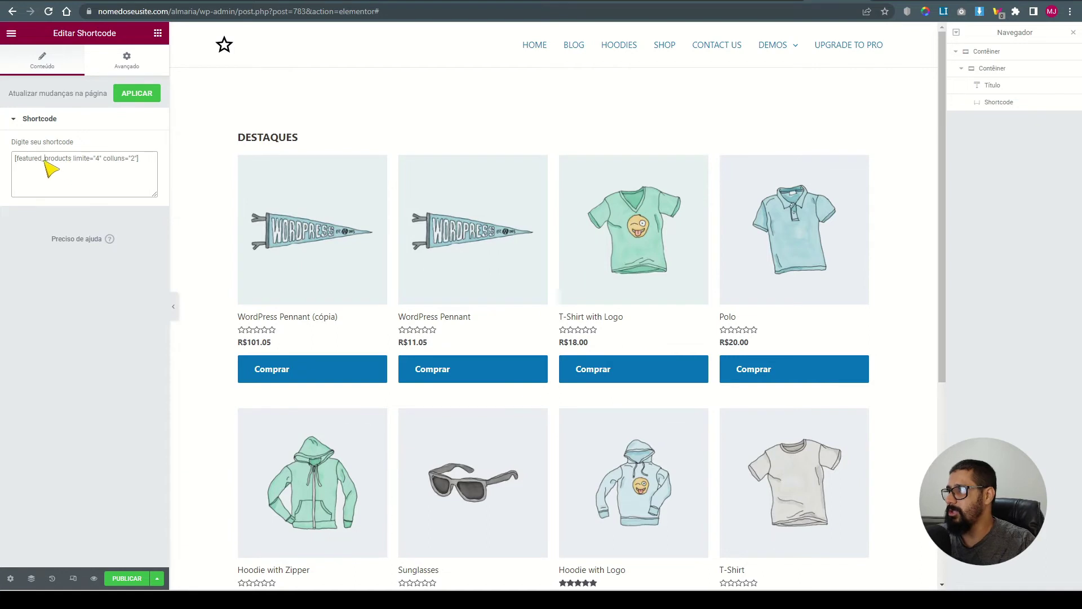
drag(44, 160, 23, 160)
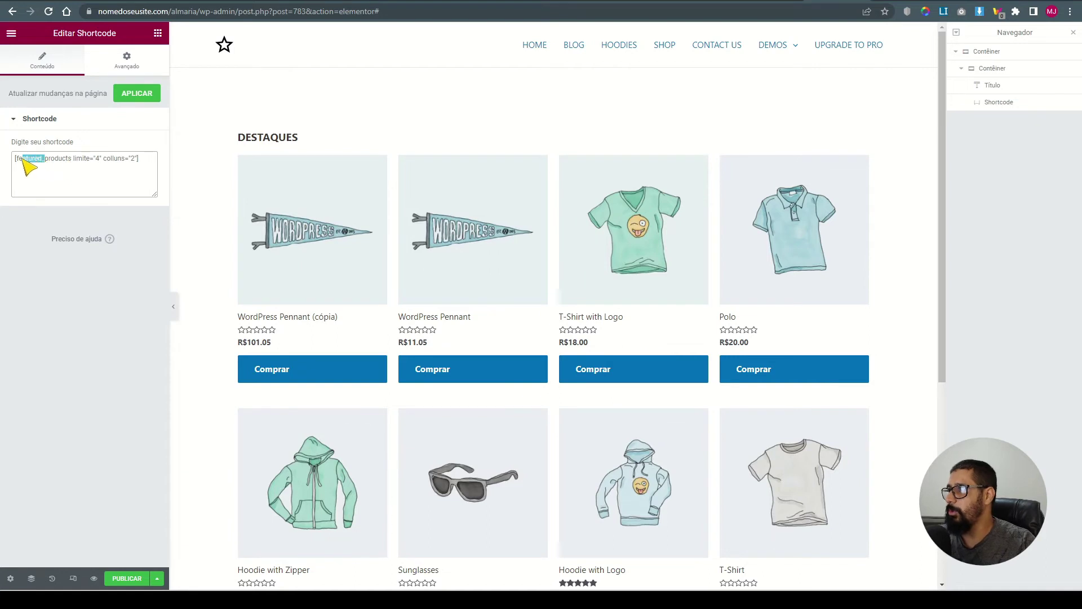
key(BackSpace)
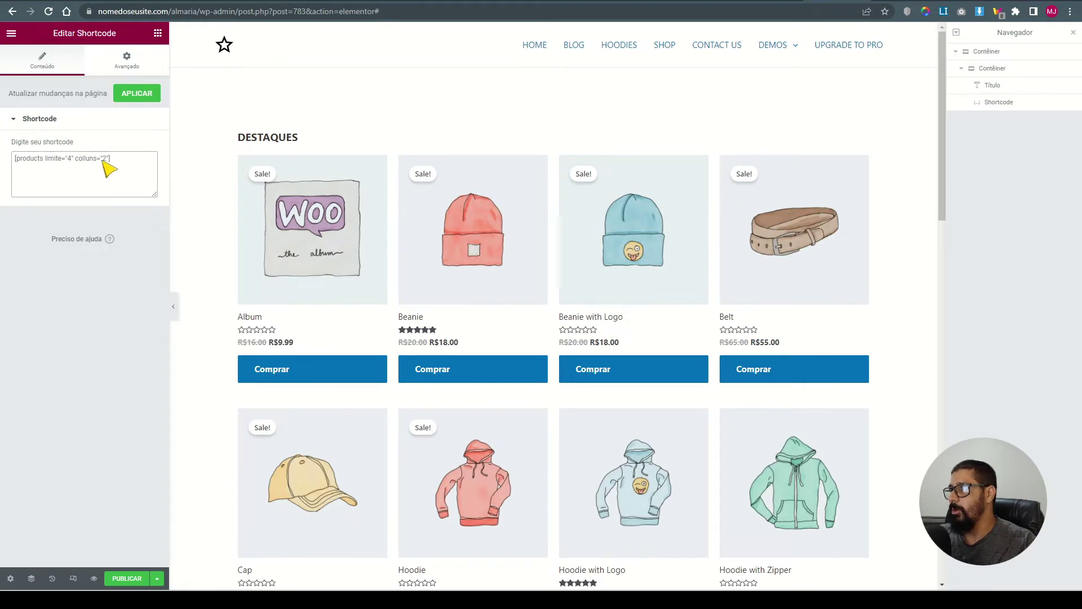
In the WooCommerce docs' Cenário 1 example, select products limit="4" columns="4" to copy
click(858, 2)
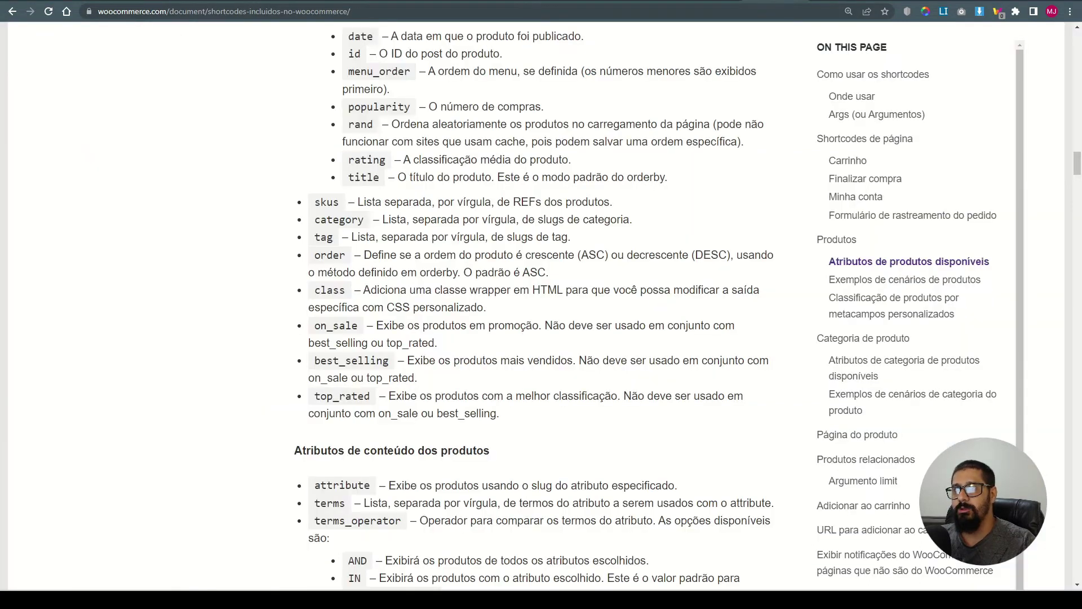
scroll(506, 360, up, 8)
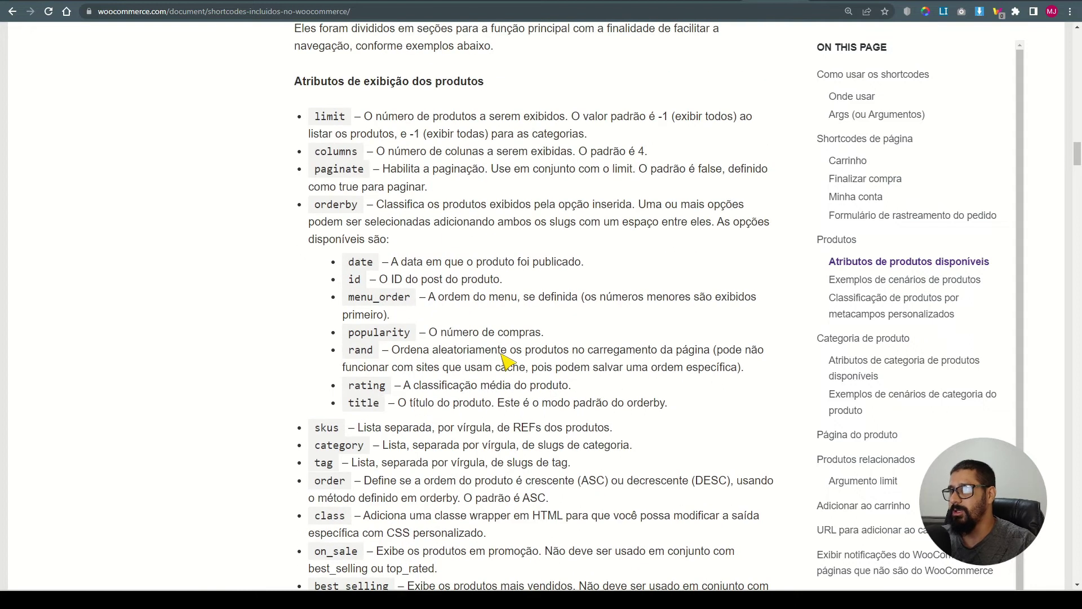
scroll(505, 361, down, 20)
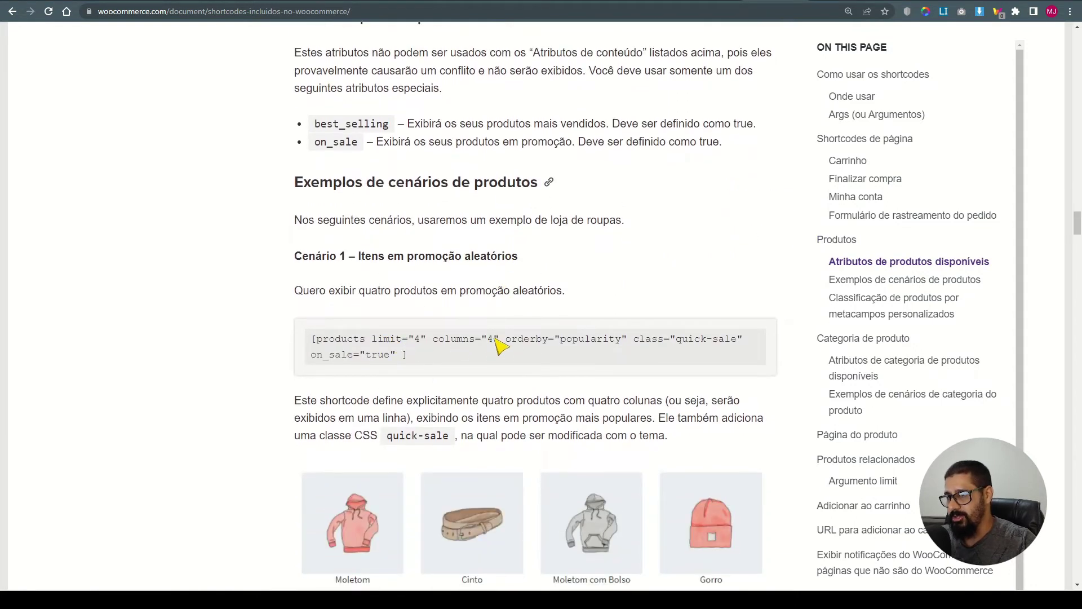
drag(513, 342, 546, 343)
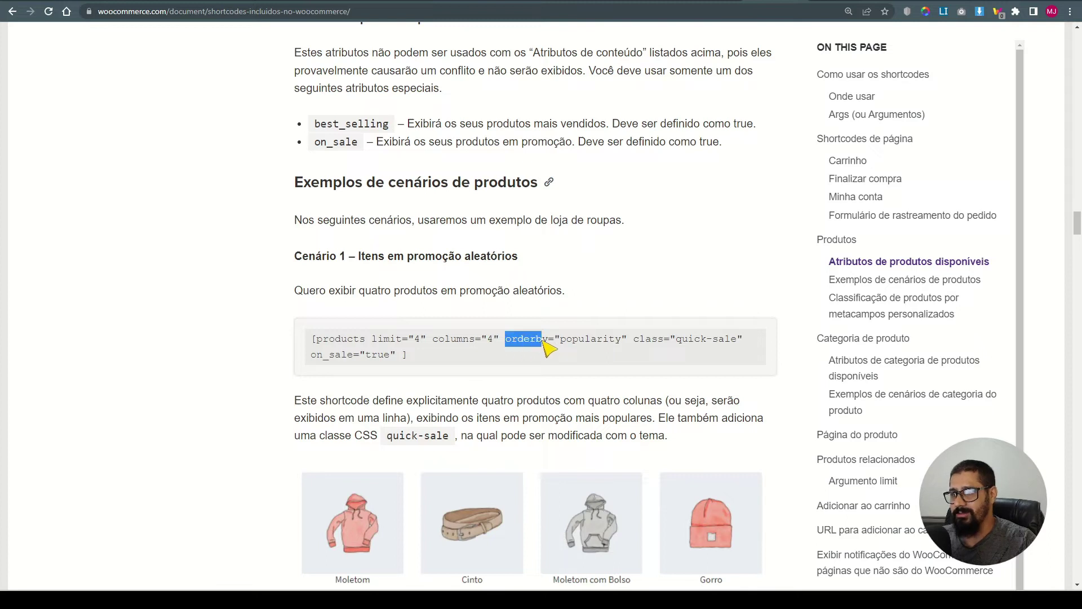
click(640, 342)
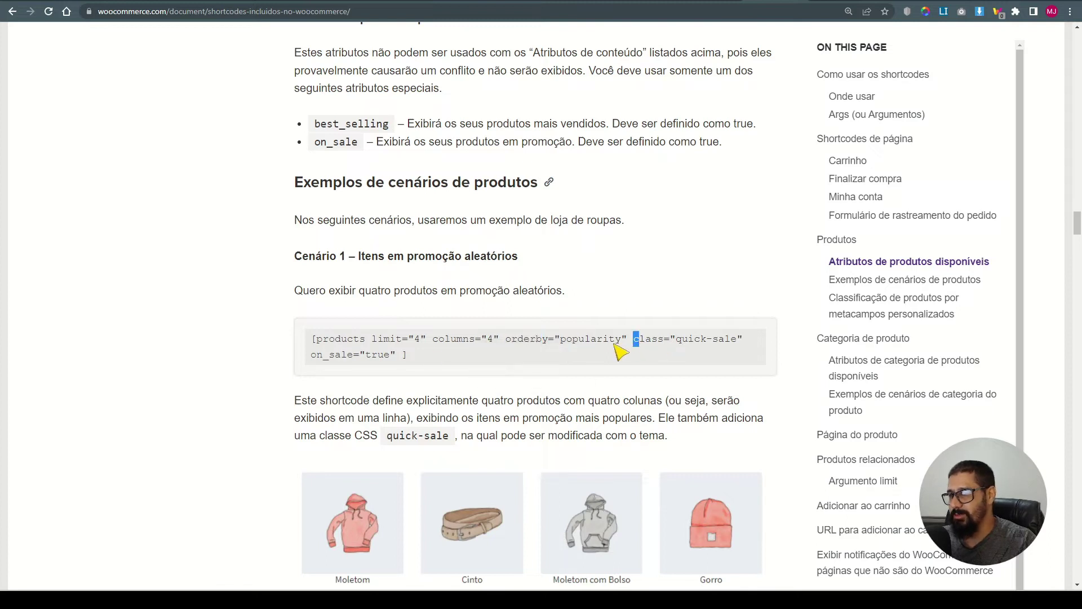
double_click(316, 360)
click(384, 353)
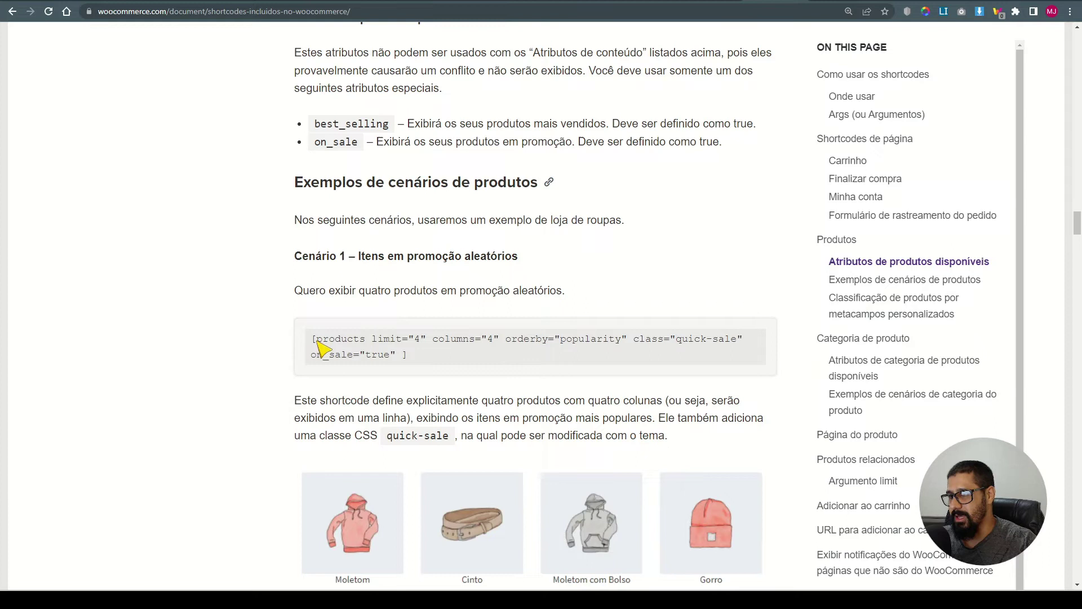
drag(317, 342, 501, 342)
key(ctrl+c)
Replace the Shortcode widget text with the copied products limit="4" columns="4", wrapped in brackets
click(809, 1)
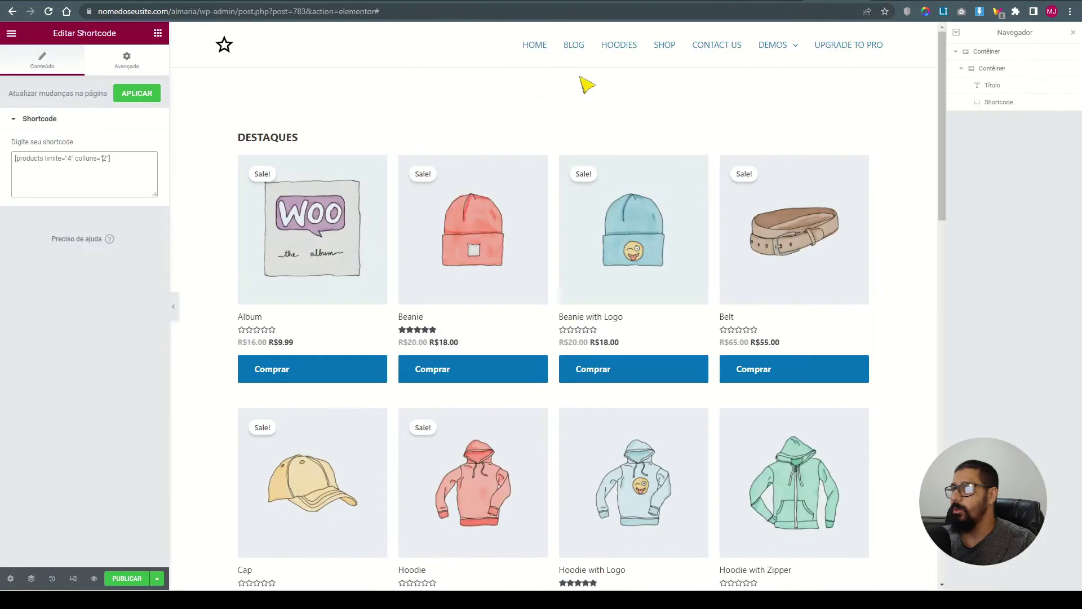
drag(138, 168, 9, 181)
key(ctrl+v)
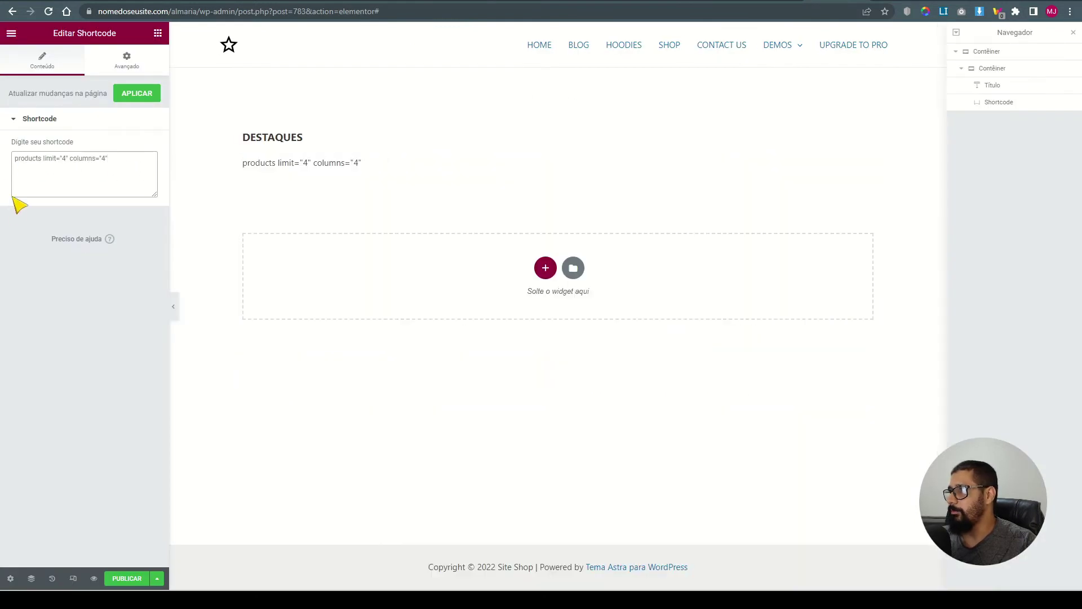
text(])
key(Home)
text([)
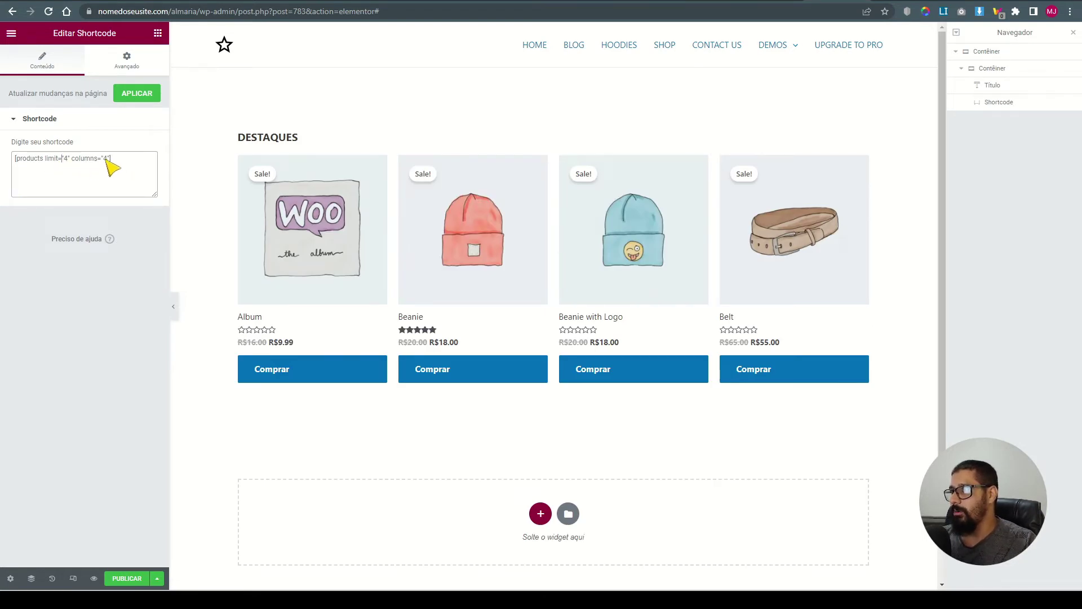
Change columns to "2", refresh the preview, and search the Finder for DASH
key(Delete)
text(2)
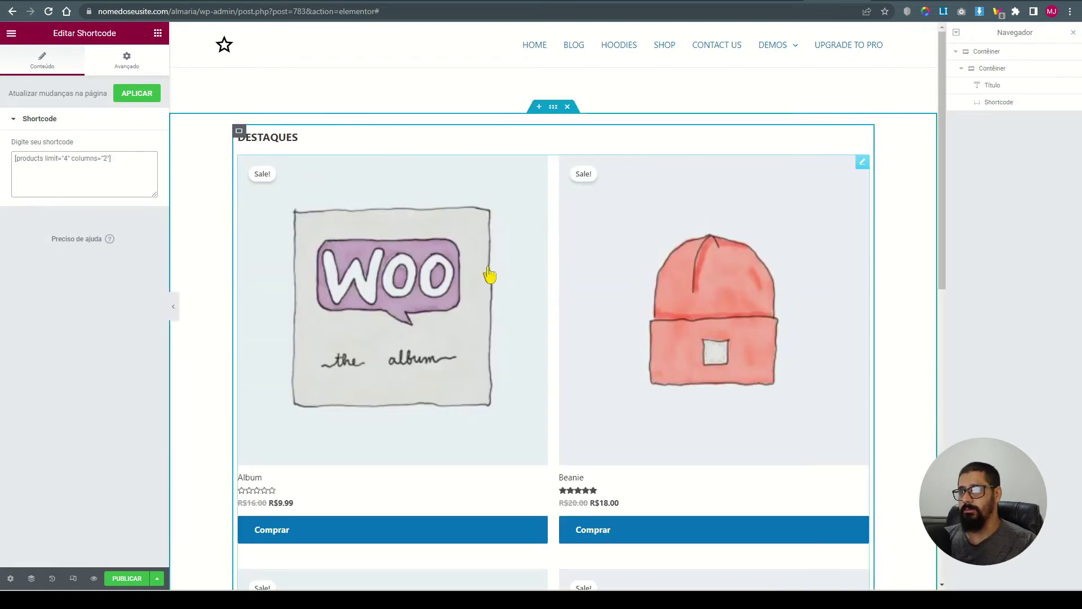
scroll(452, 280, down, 3)
scroll(448, 279, down, 5)
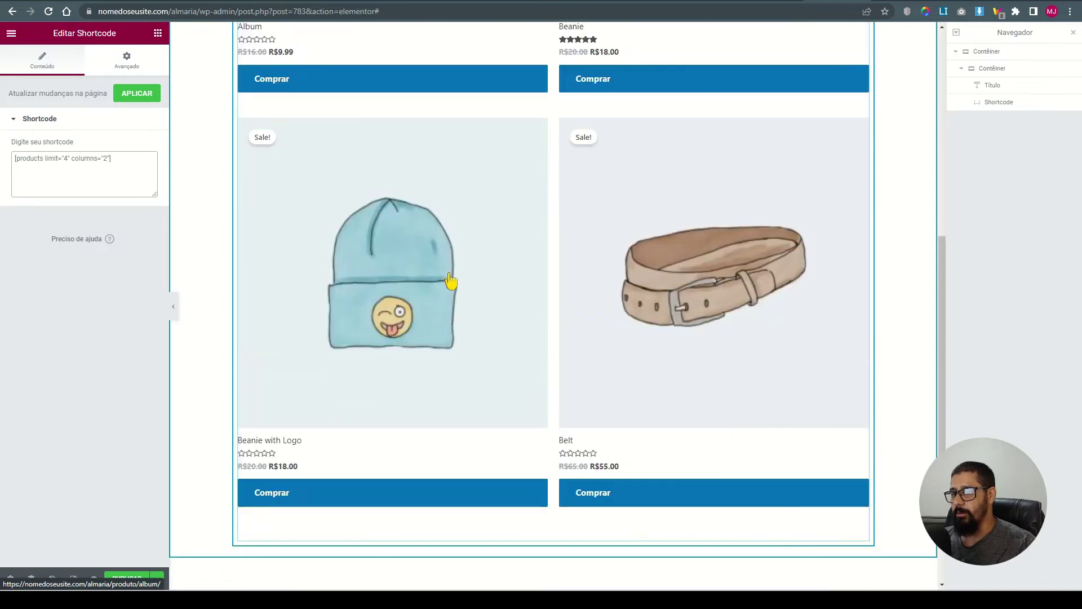
click(113, 164)
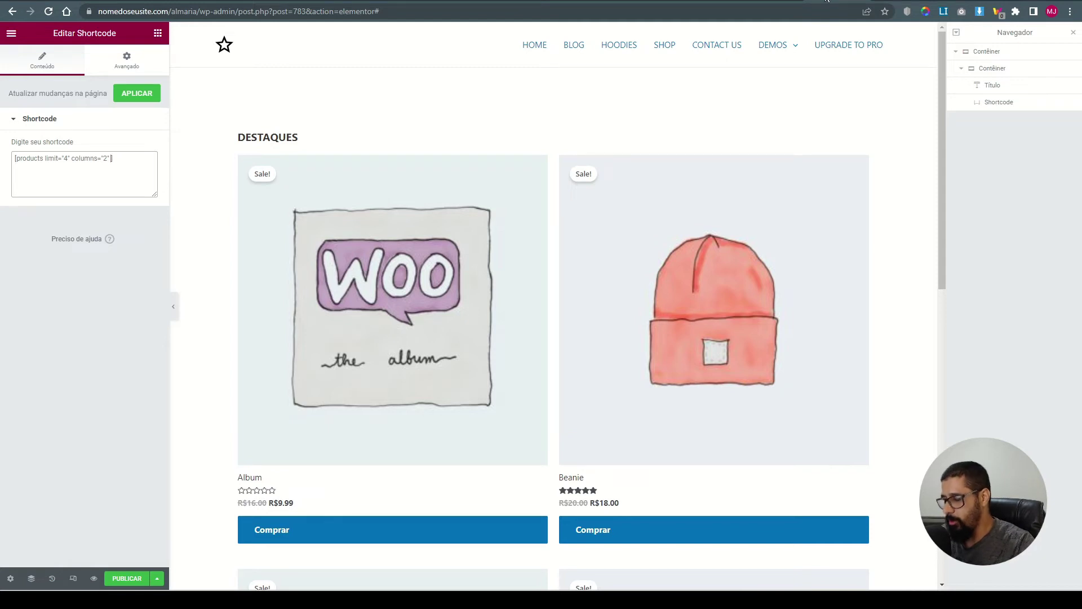
key(ctrl+e)
text(DASH)
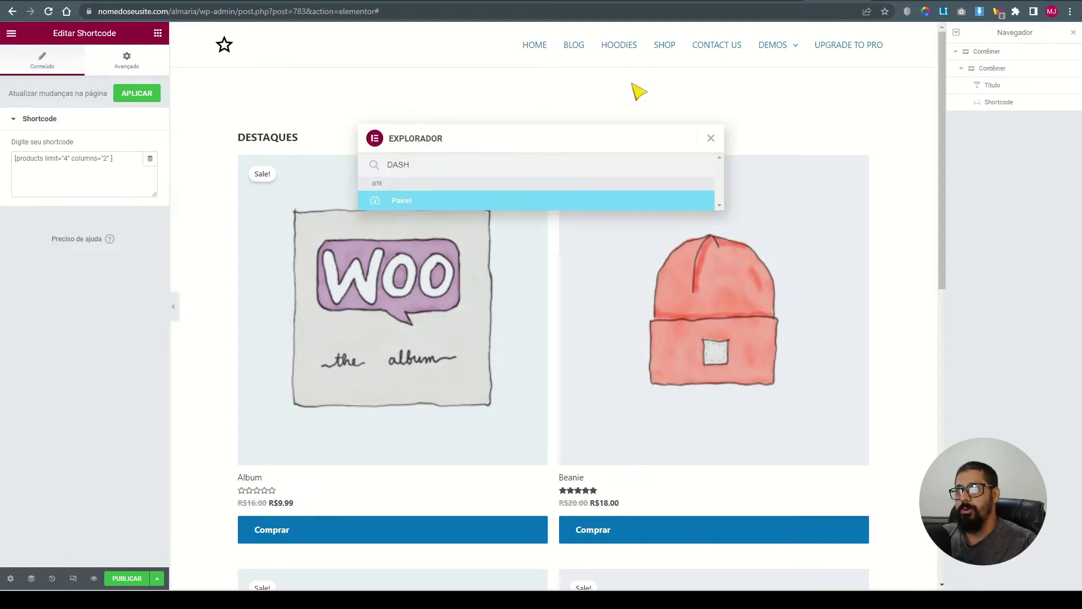
Review WordPress Pennant (cópia)'s catalog visibility, keeping it in shop and search and featured
click(468, 201)
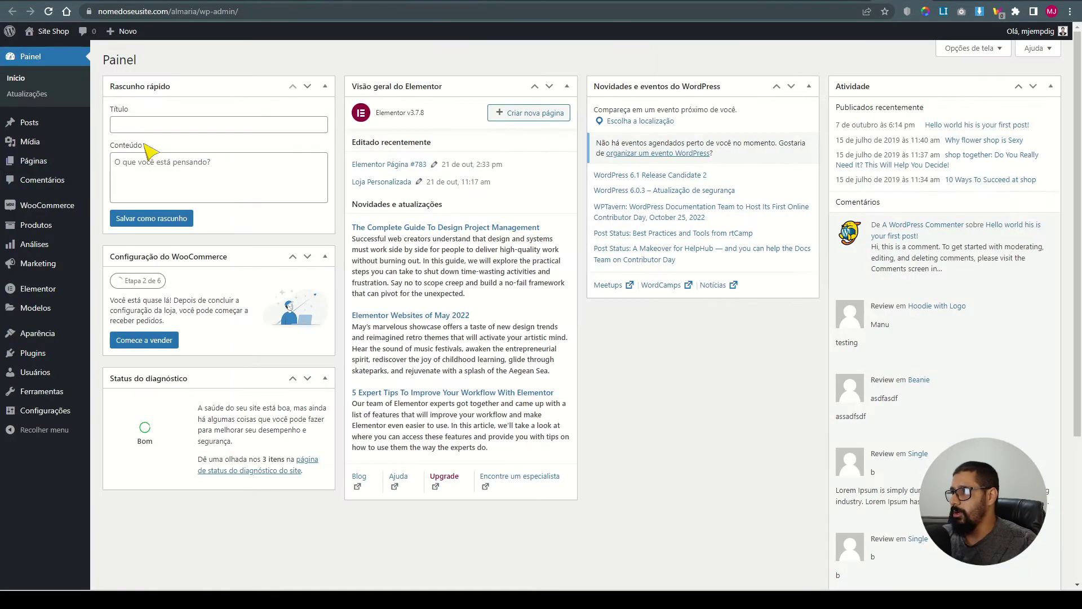
click(36, 225)
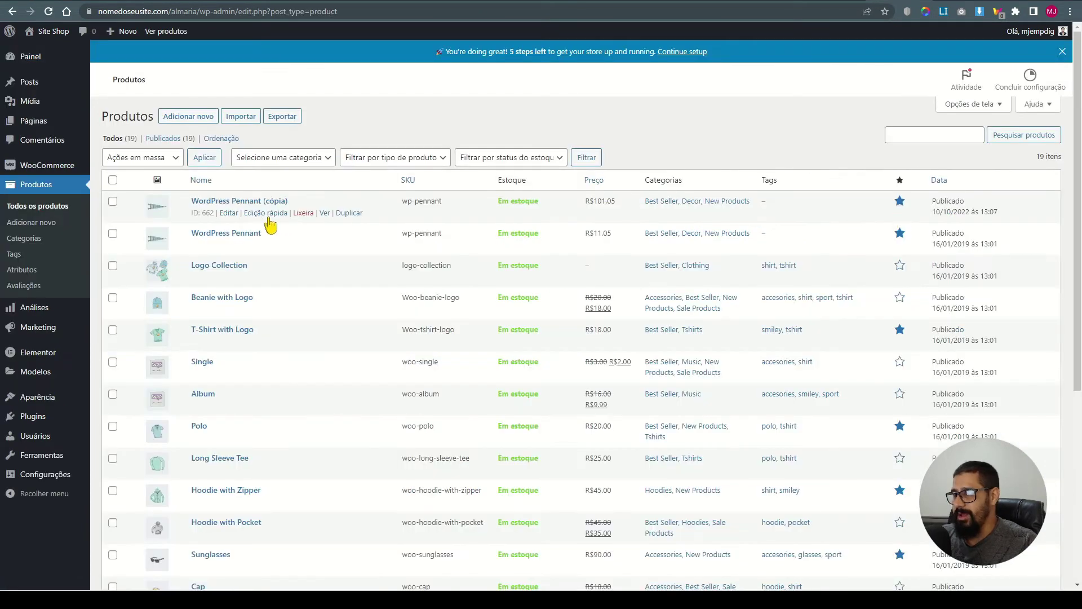
click(217, 202)
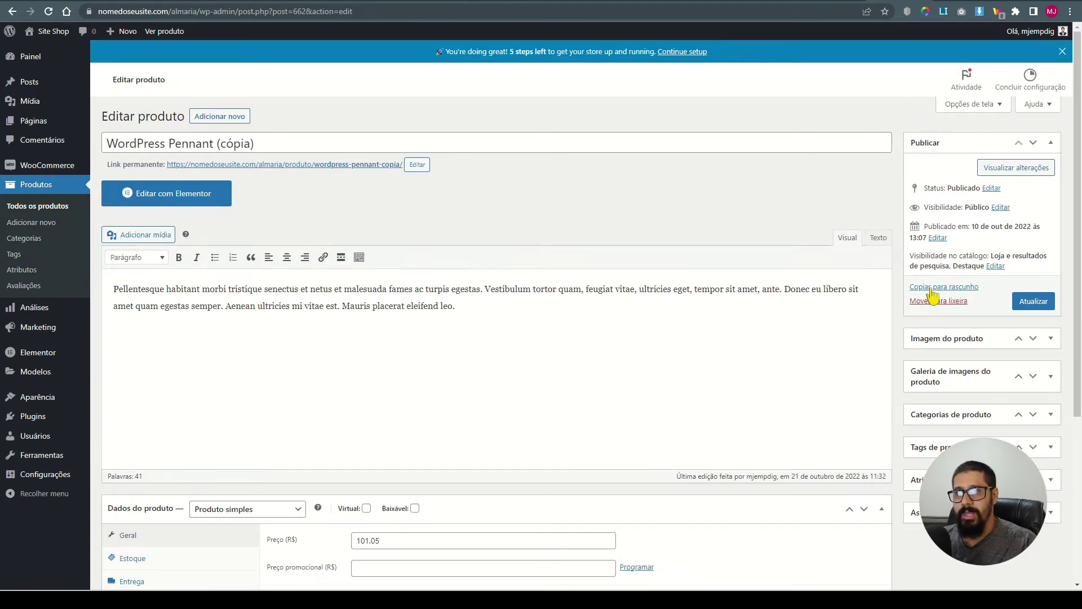
click(996, 266)
click(917, 362)
drag(926, 365, 1024, 375)
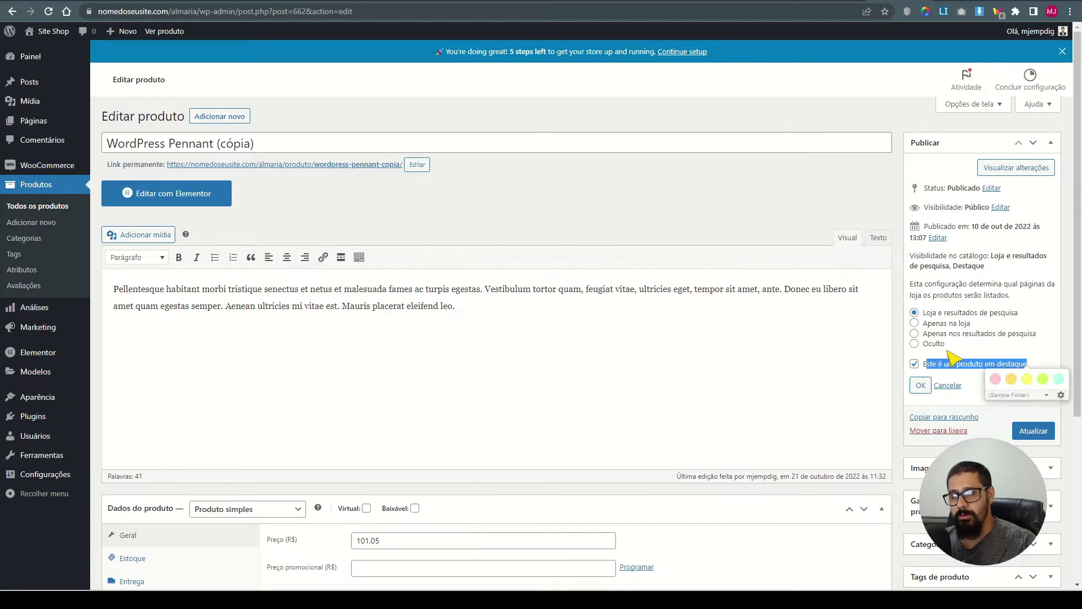
click(914, 344)
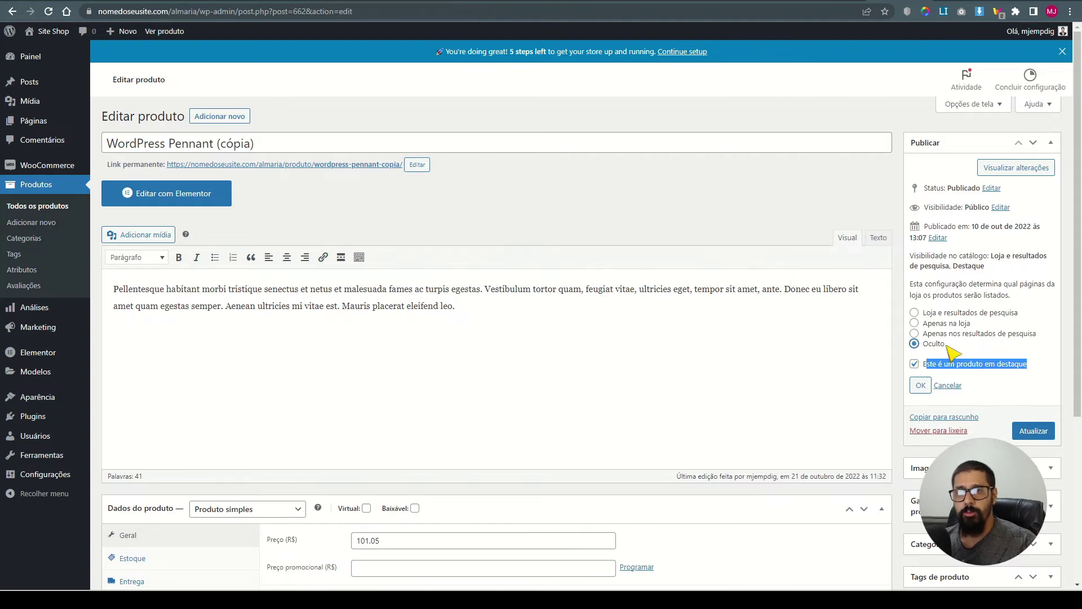
click(914, 344)
click(914, 313)
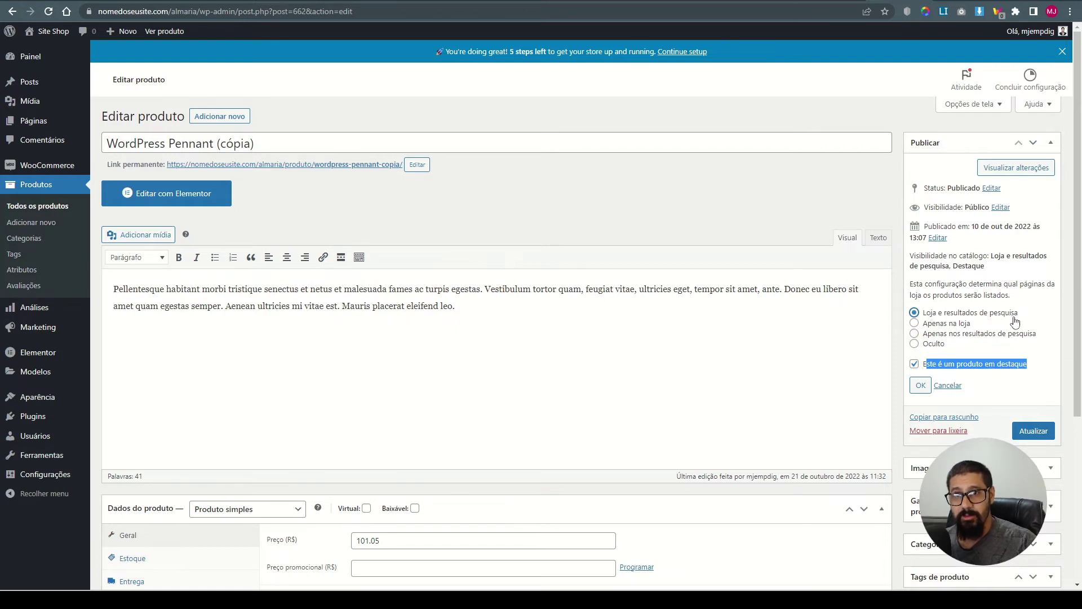
click(927, 366)
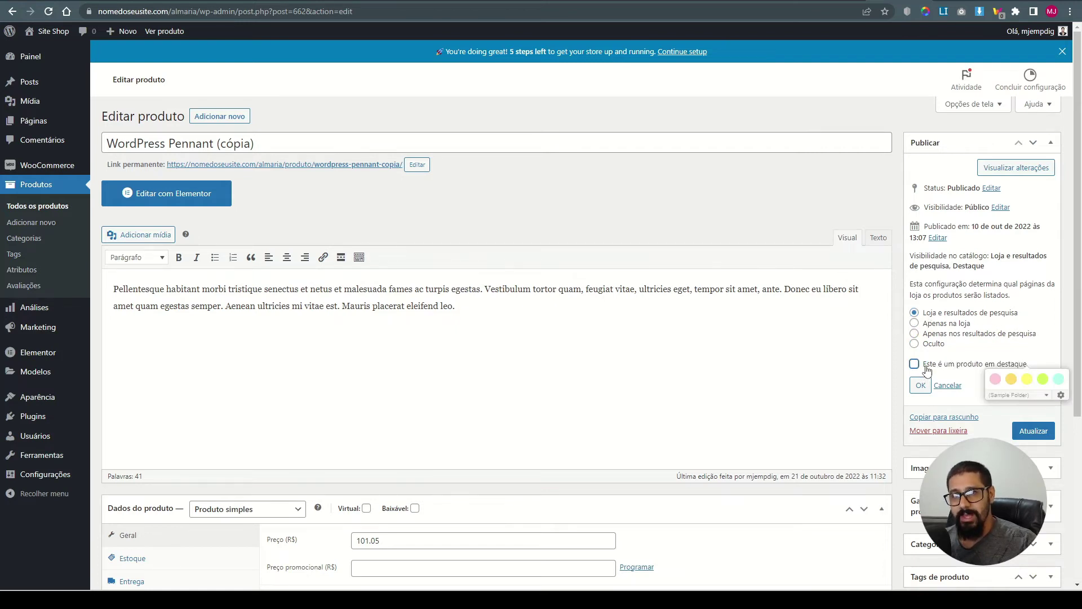
click(914, 364)
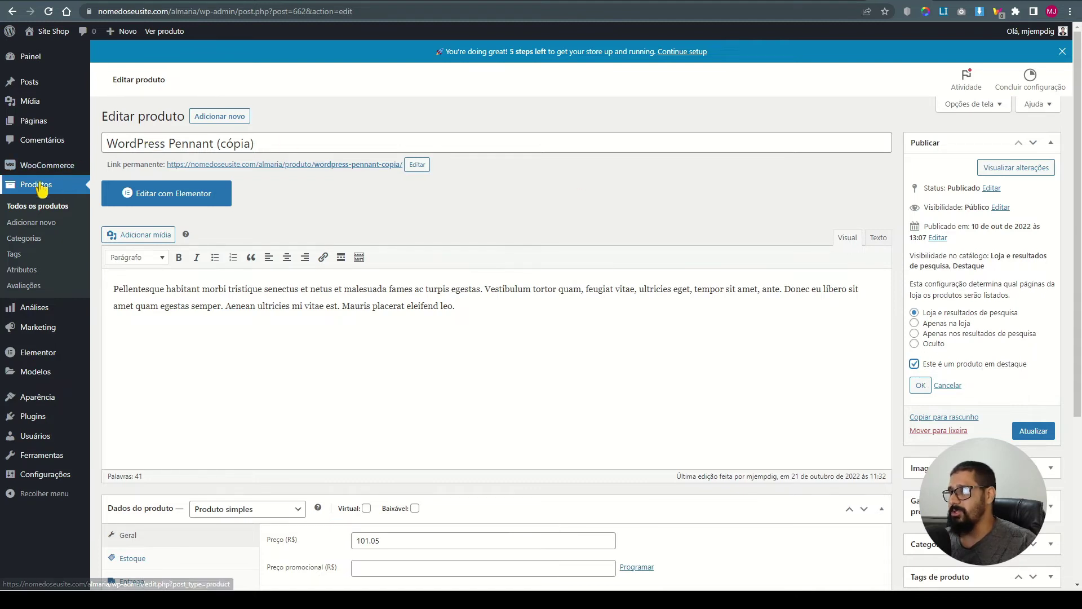
Back in the Produtos list, toggle Logo Collection's featured star
drag(117, 145, 216, 145)
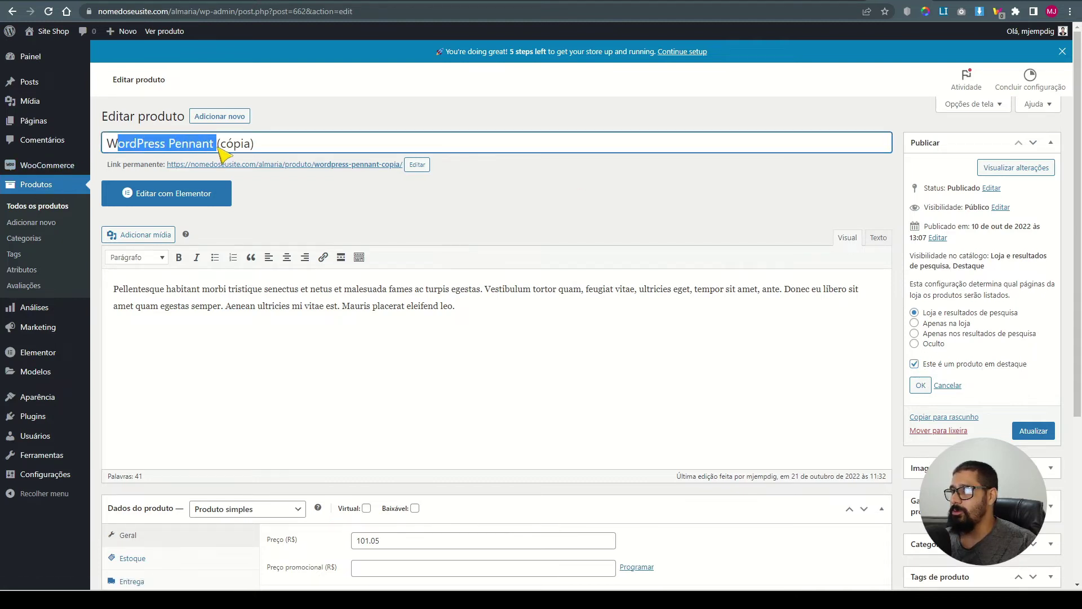
click(35, 191)
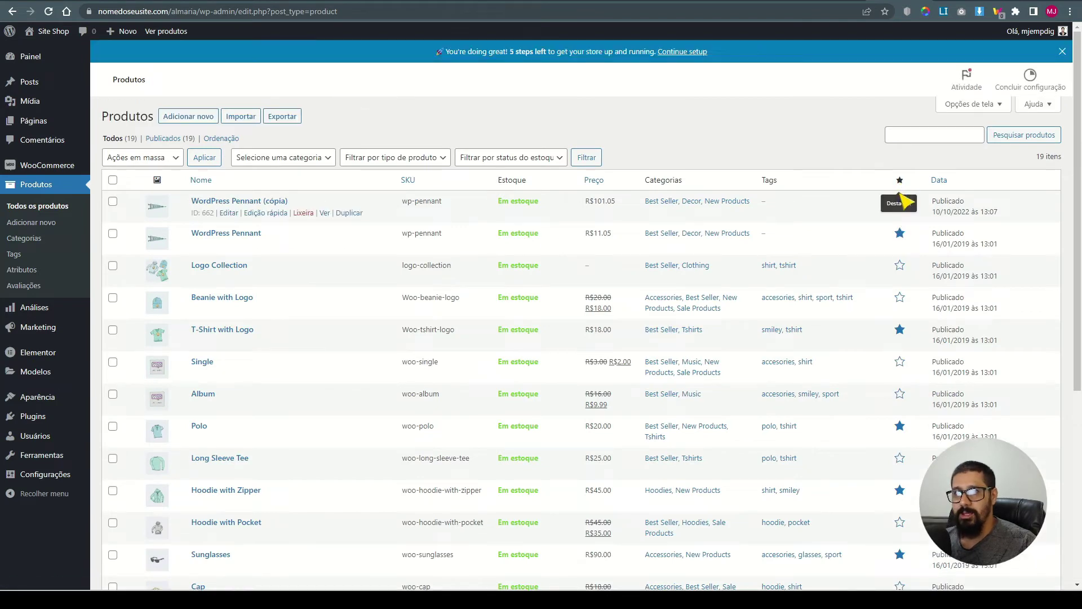
click(899, 266)
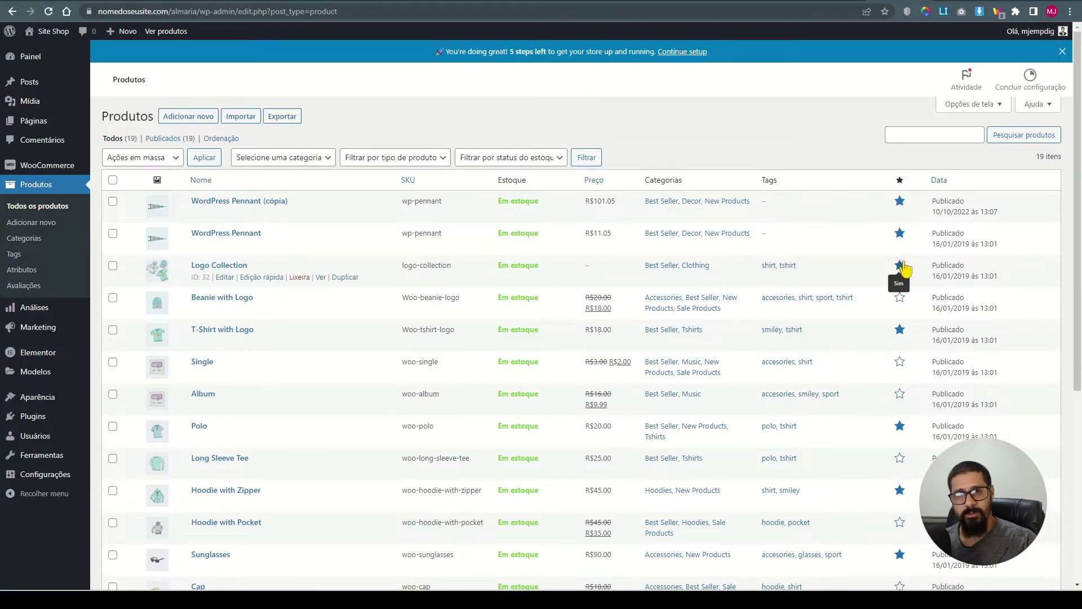
click(900, 267)
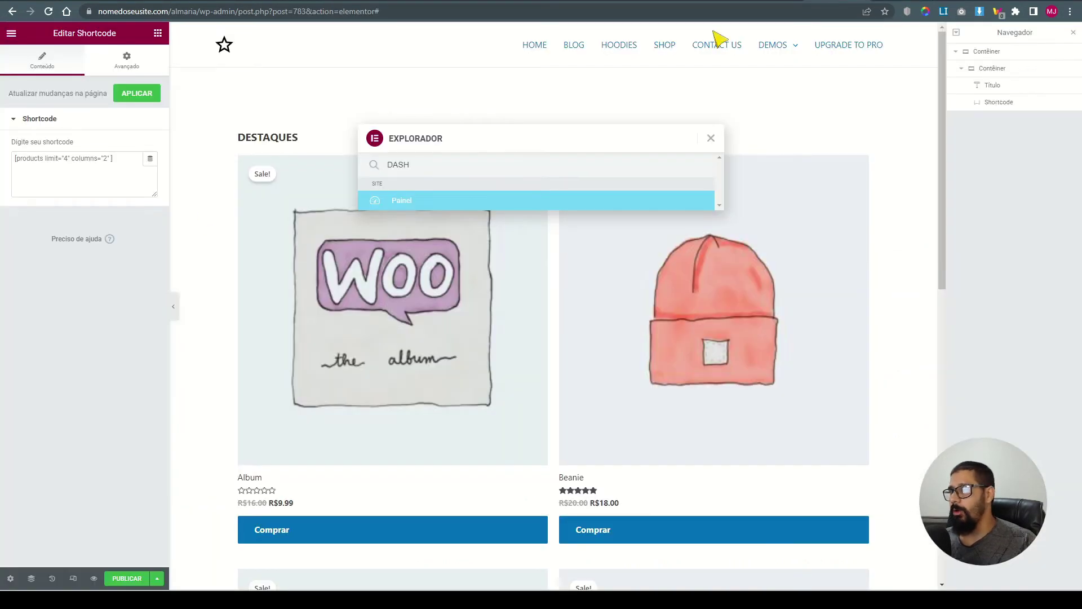
Start a visibility attribute in the shortcode and find visibility="featured" in the docs' Cenário 2
click(116, 168)
click(119, 168)
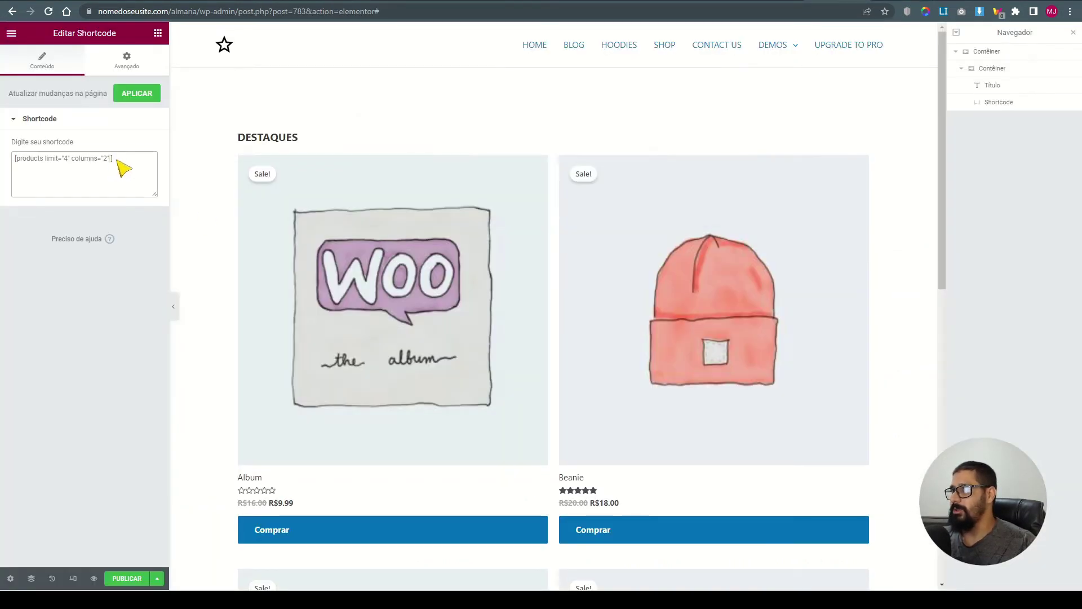
text(visibiuli)
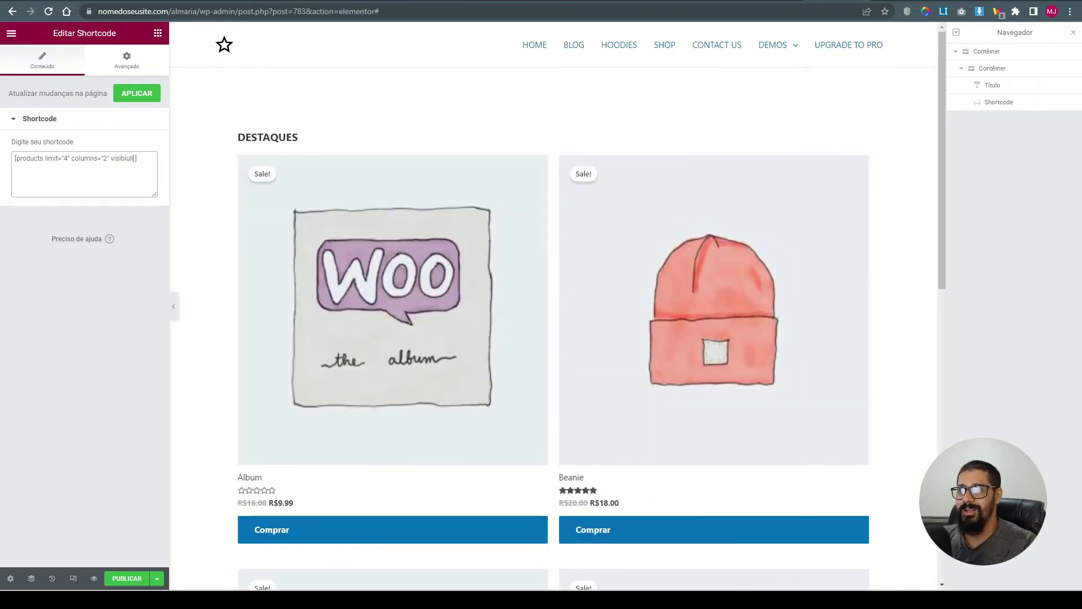
click(792, 1)
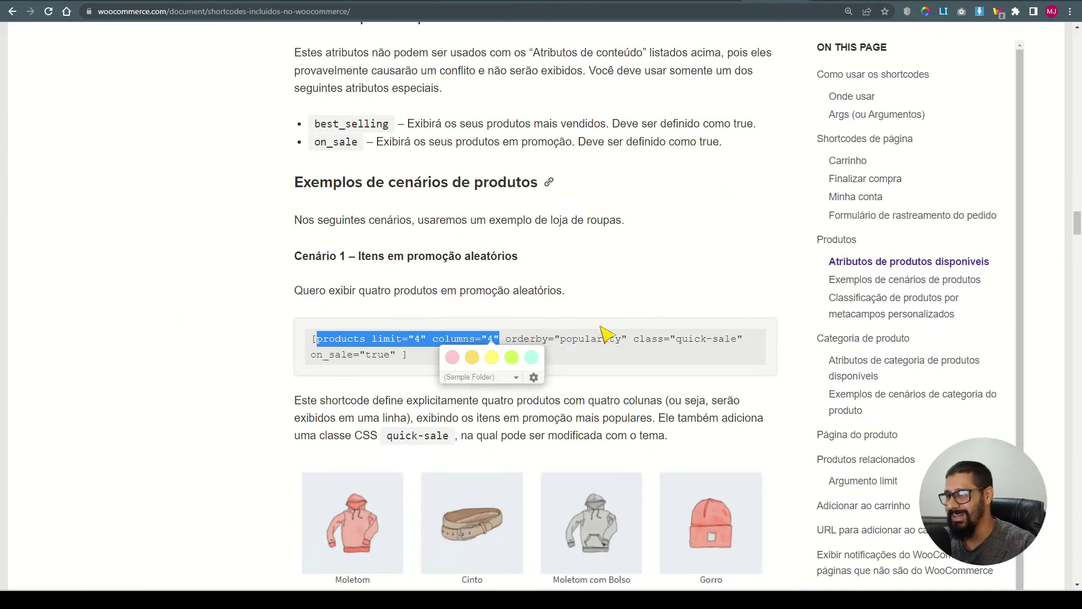
click(571, 344)
scroll(572, 345, down, 1)
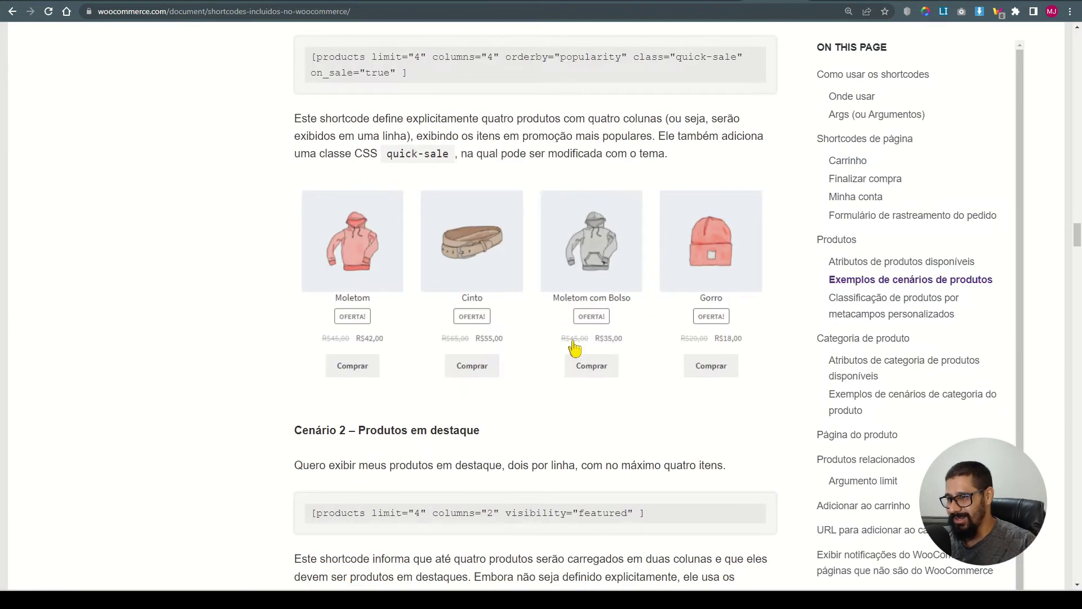
scroll(575, 349, down, 2)
drag(509, 401, 633, 403)
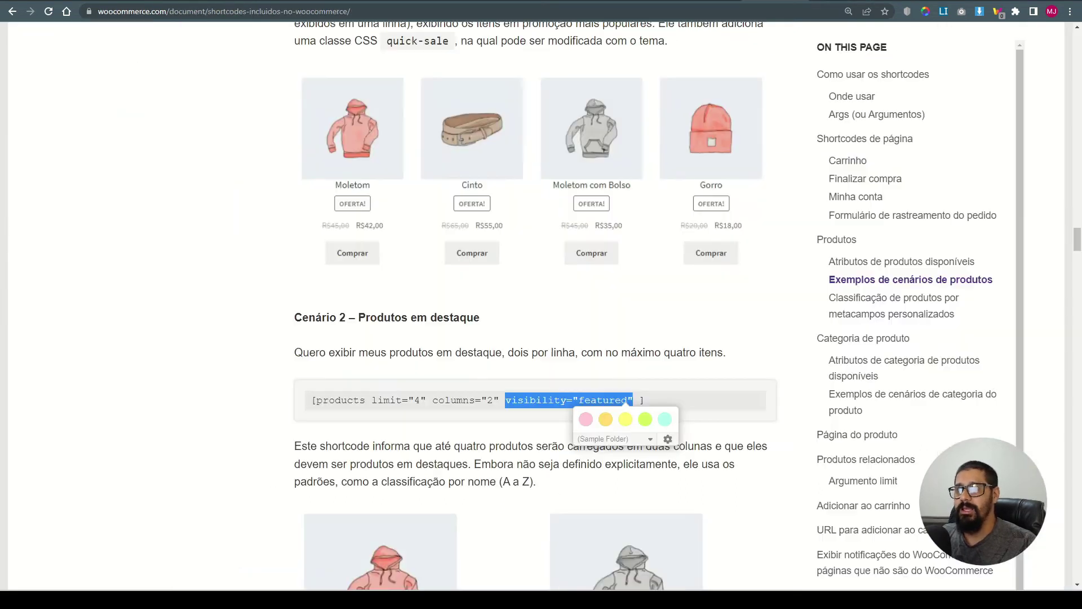
Compare the visibility values visible, catalog, search, hidden and featured, then select the half-typed attribute
scroll(671, 286, up, 5)
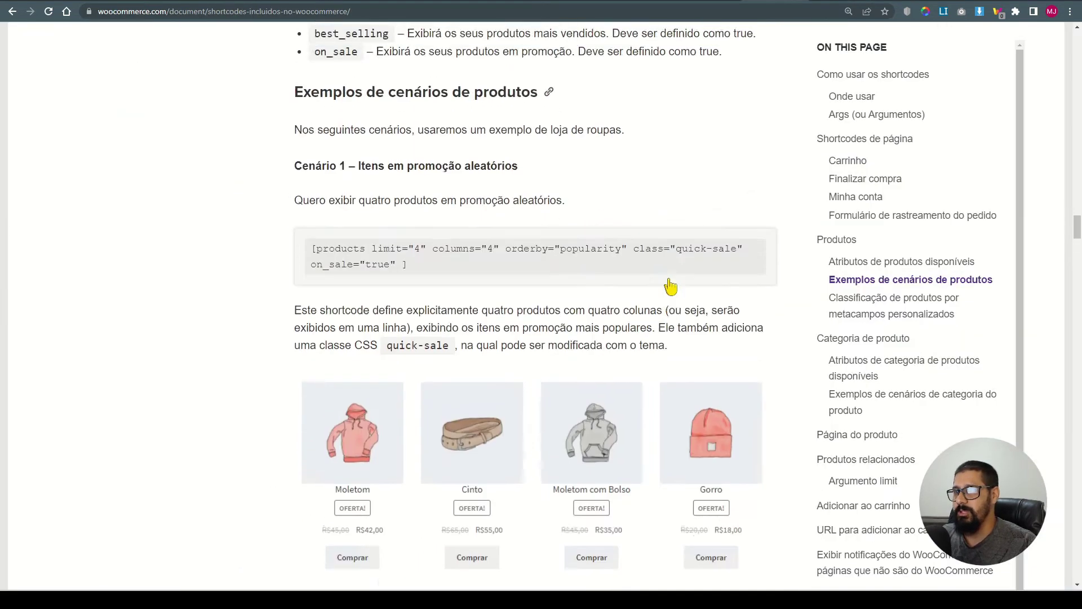
scroll(670, 287, up, 15)
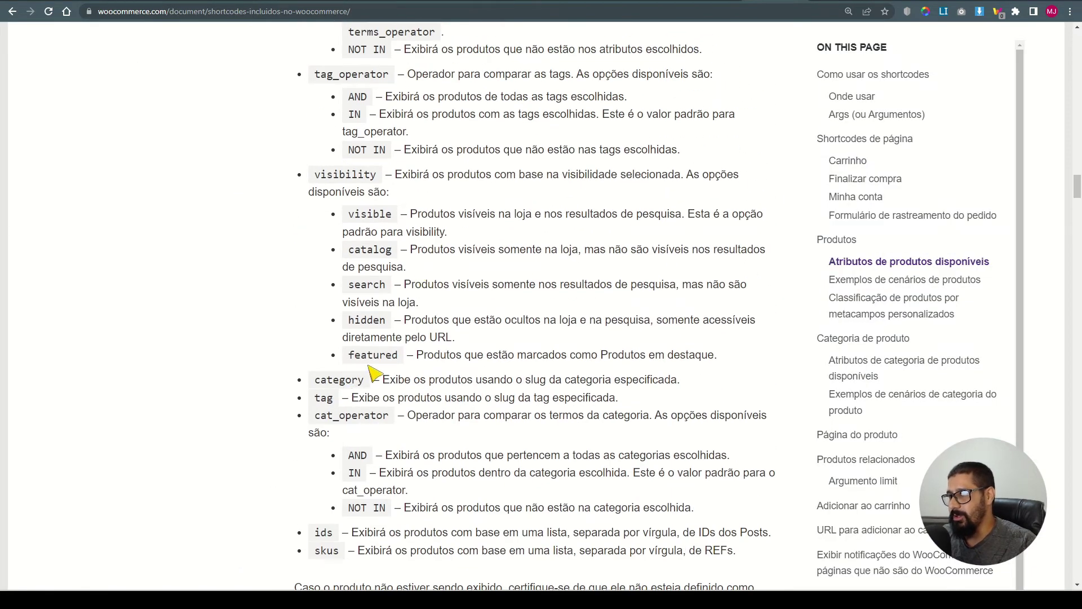
drag(349, 357, 398, 356)
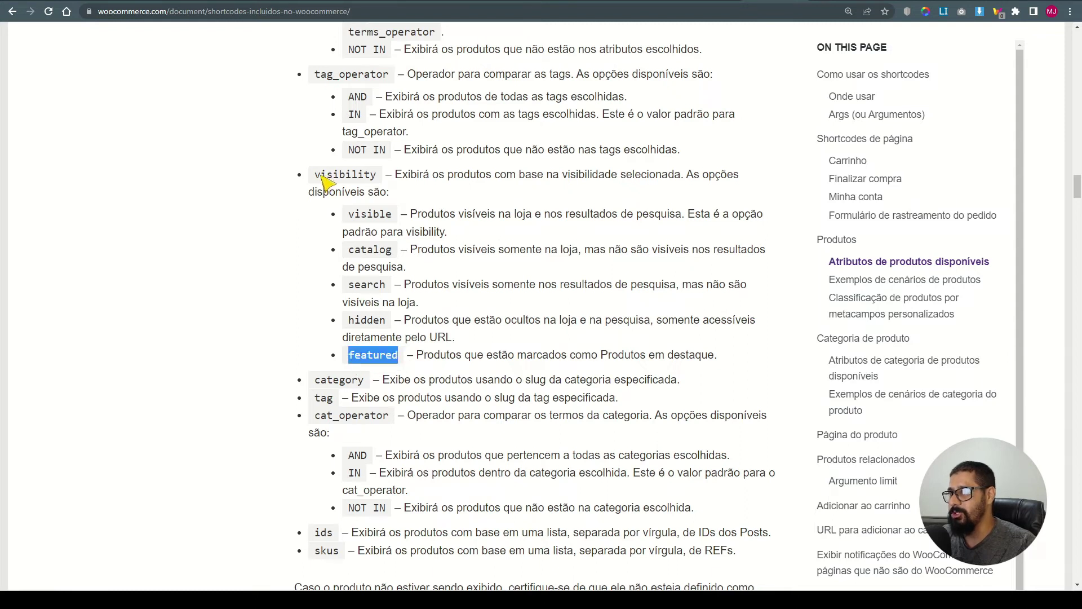
drag(322, 175, 377, 176)
click(386, 179)
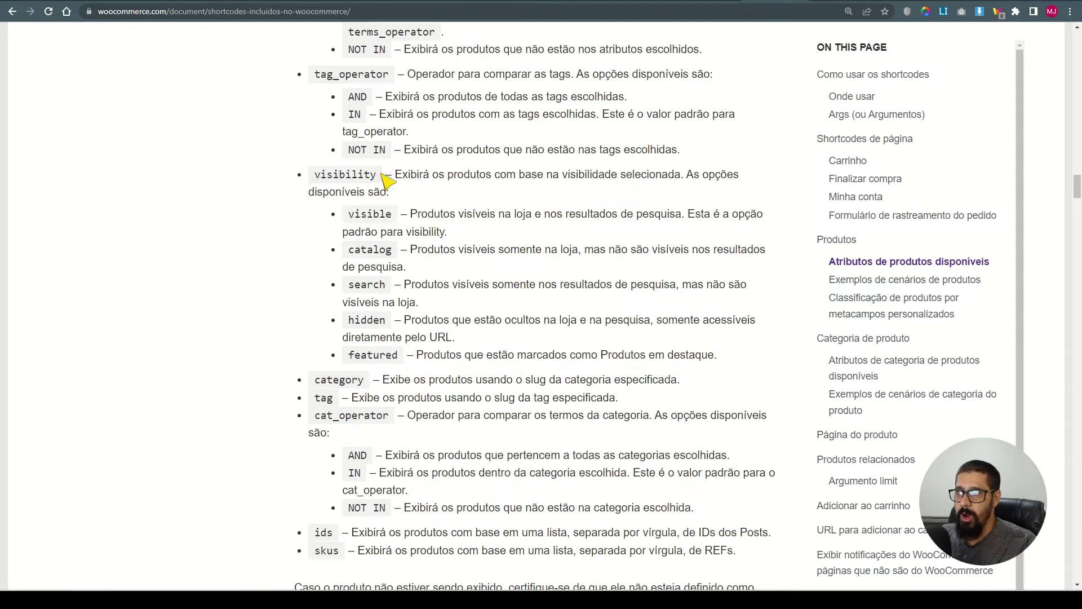
drag(350, 355, 398, 357)
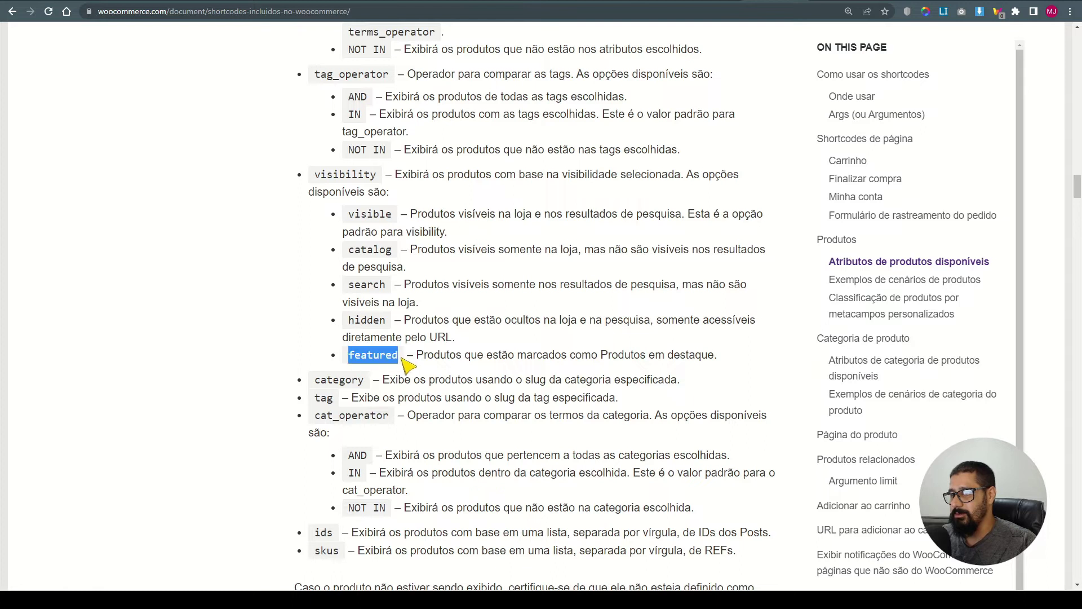
drag(349, 320, 386, 321)
drag(350, 285, 387, 286)
drag(354, 251, 392, 250)
drag(349, 214, 390, 215)
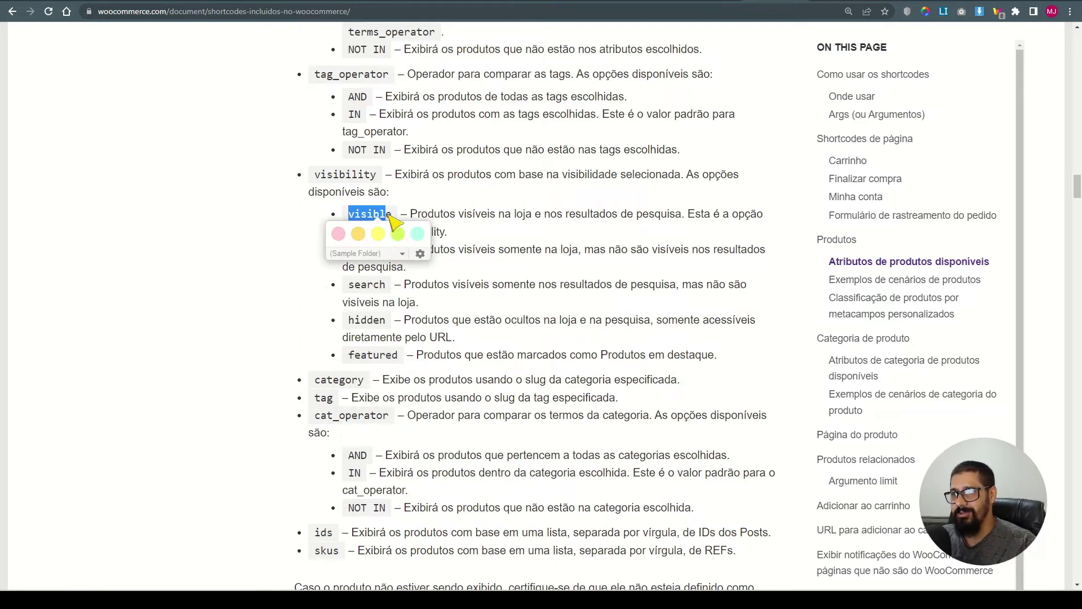
click(354, 287)
drag(349, 250, 391, 250)
click(427, 292)
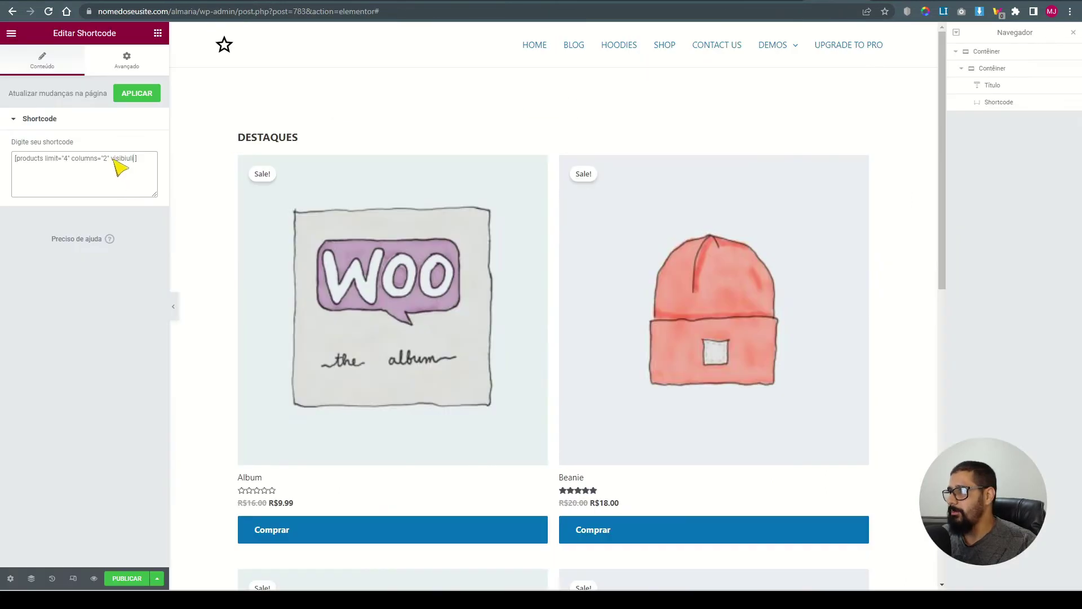
drag(112, 159, 132, 159)
Paste visibility="featured" over the half-typed attribute in the shortcode
text(visibility="featured"])
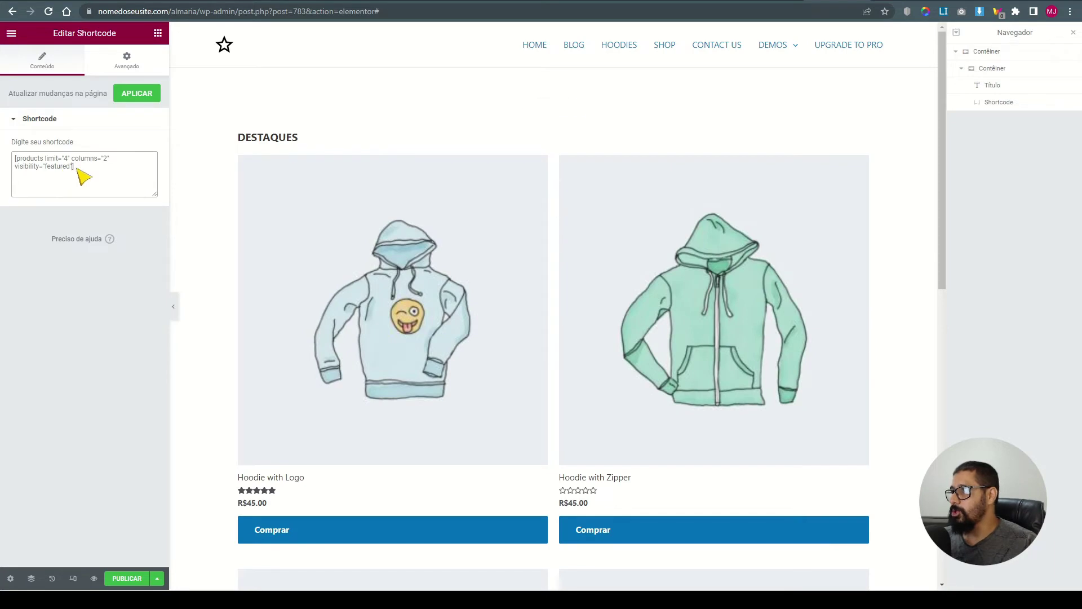
scroll(563, 275, down, 4)
scroll(625, 255, down, 4)
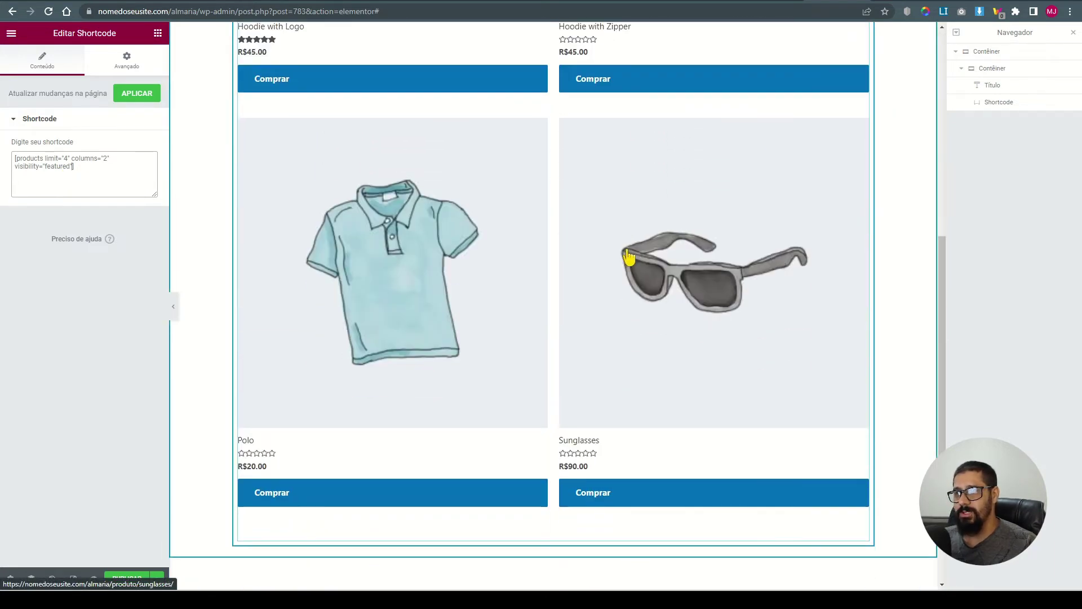
scroll(628, 259, up, 8)
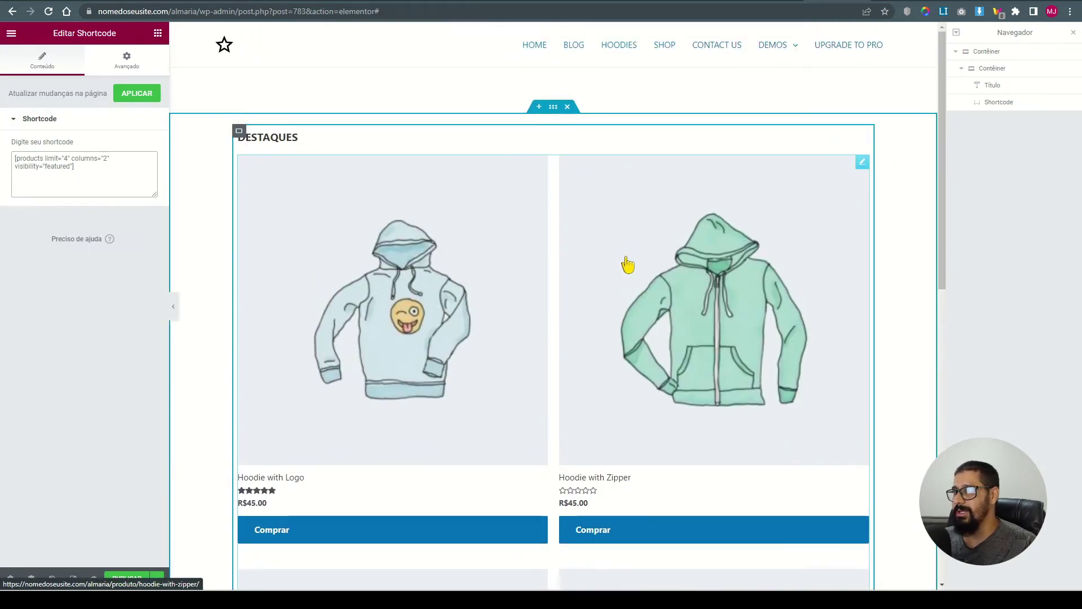
scroll(628, 264, down, 1)
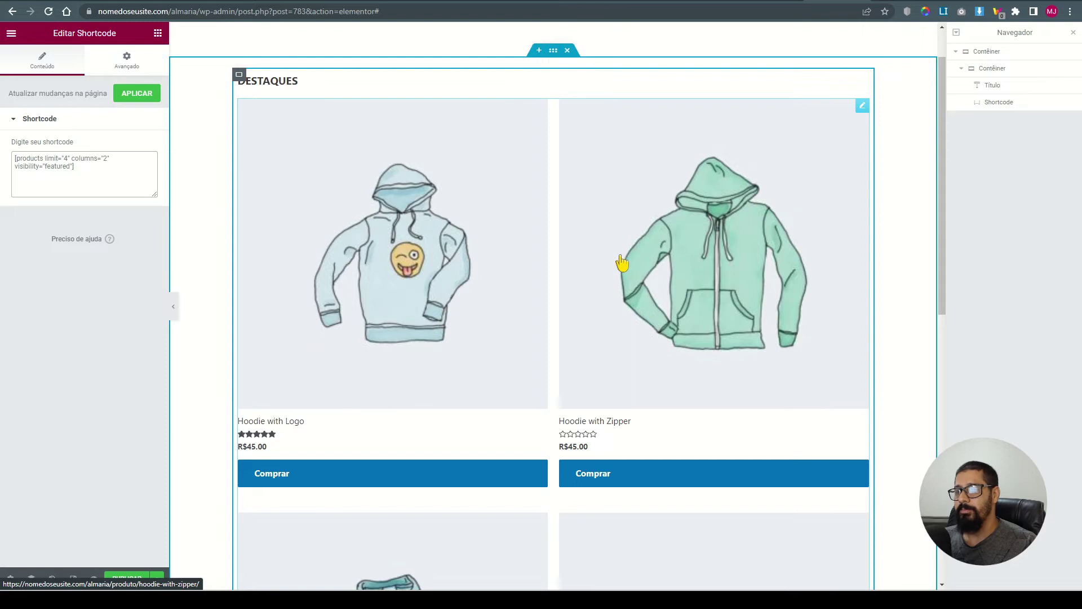
Copy class="quick-sale" from the docs and add it to the shortcode
click(776, 2)
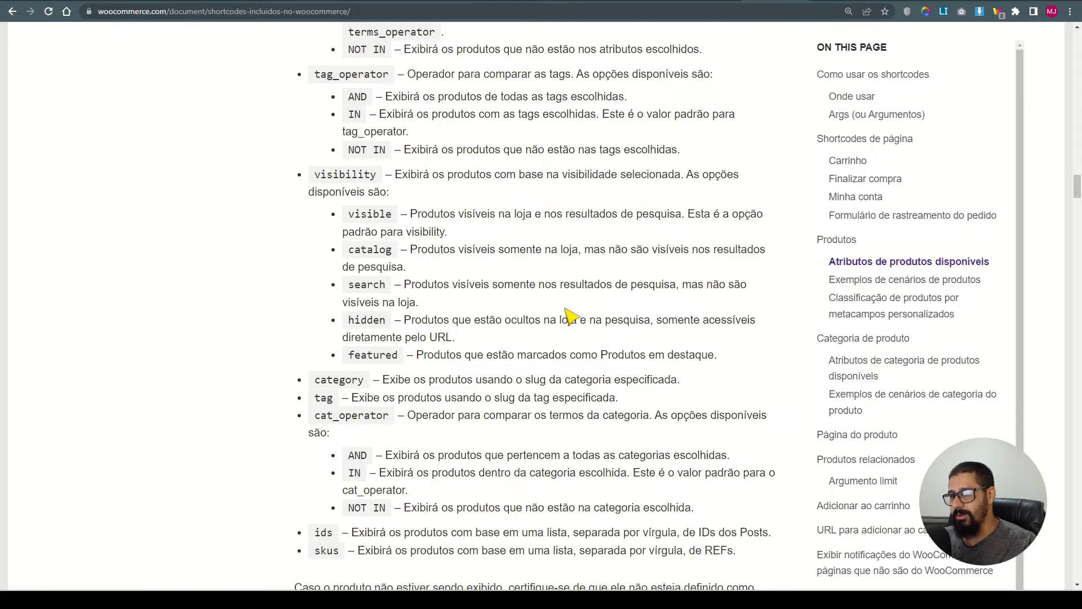
scroll(569, 316, down, 10)
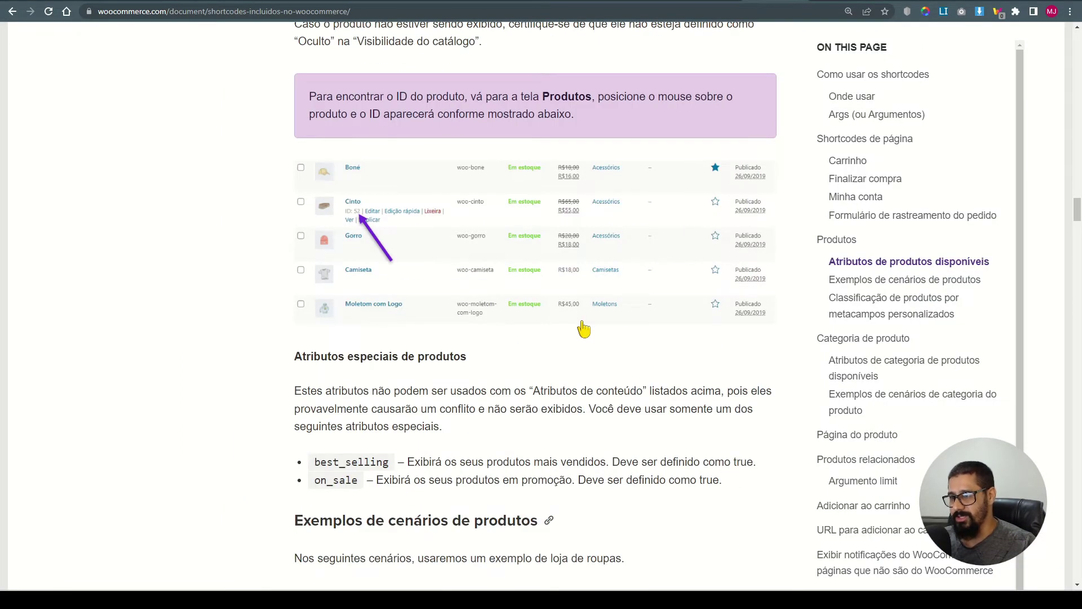
scroll(584, 328, down, 4)
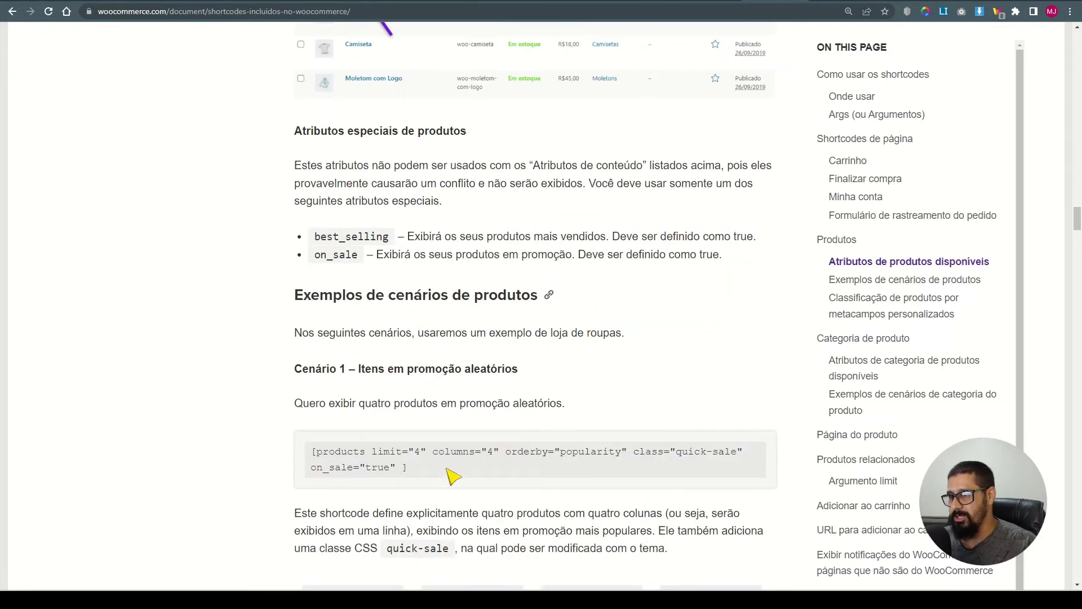
scroll(493, 479, down, 2)
drag(633, 339, 744, 340)
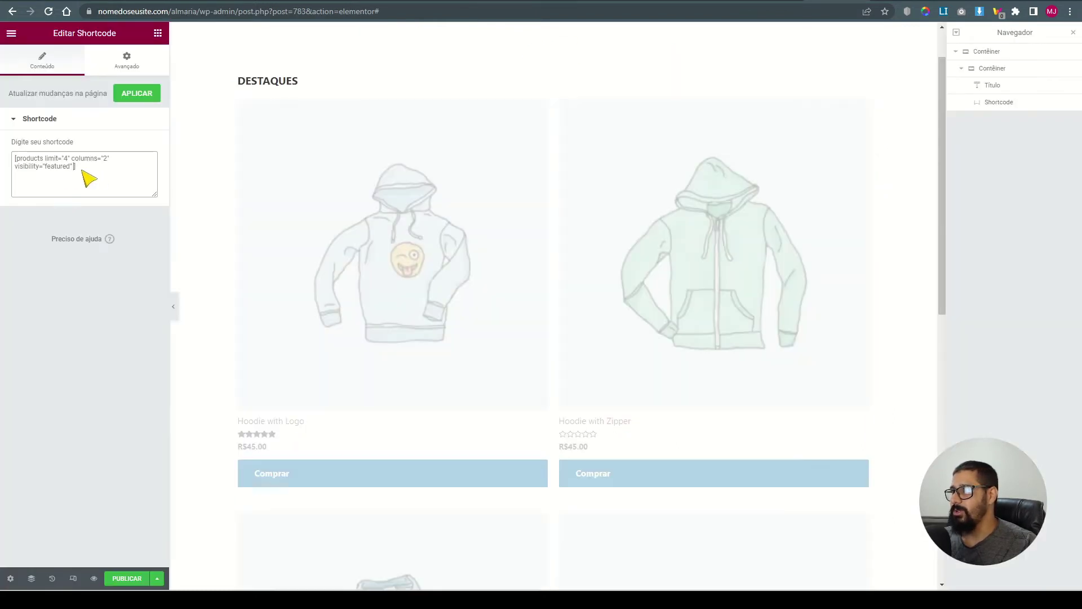
text(class="quick-sale")
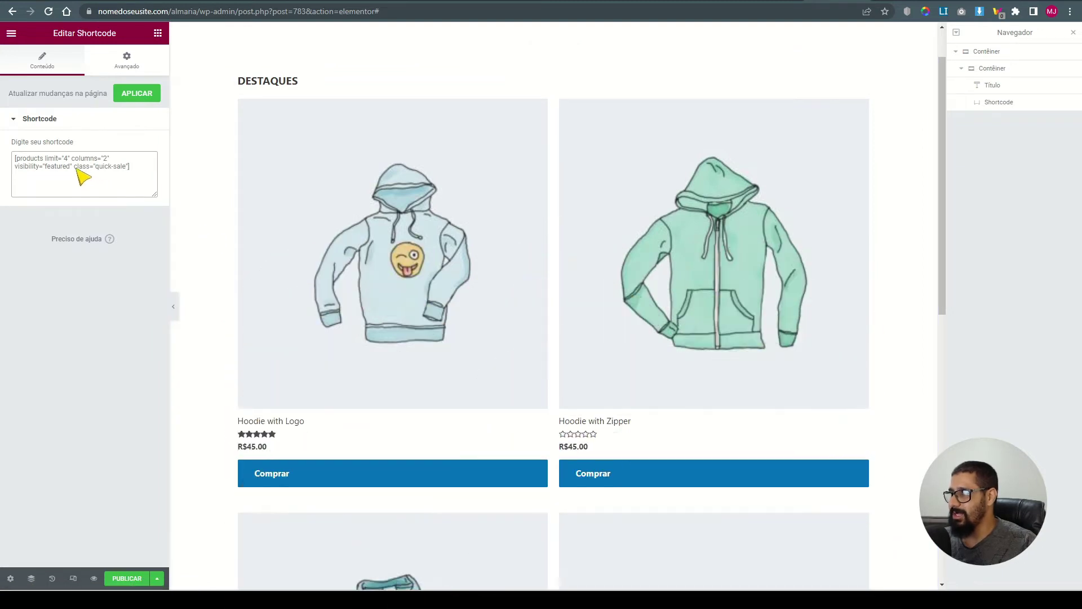
drag(77, 169, 131, 168)
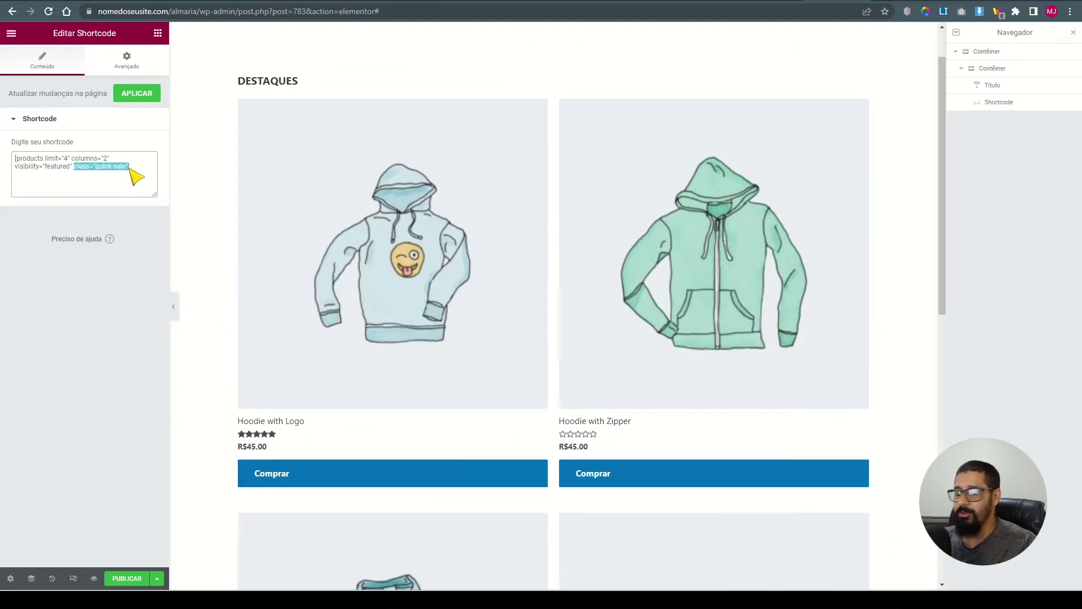
scroll(438, 249, up, 1)
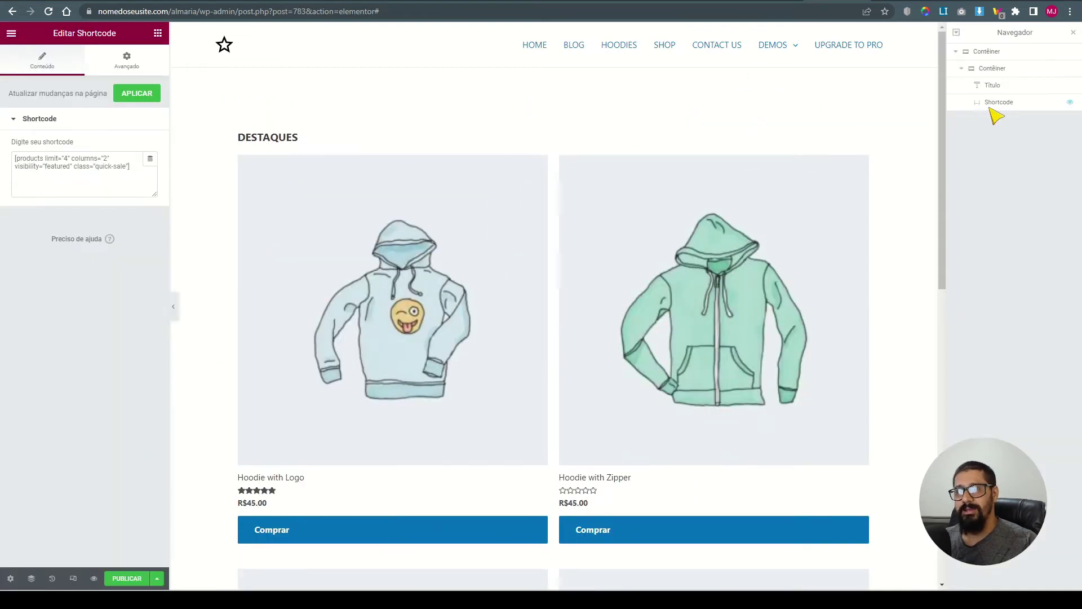
drag(990, 113, 979, 73)
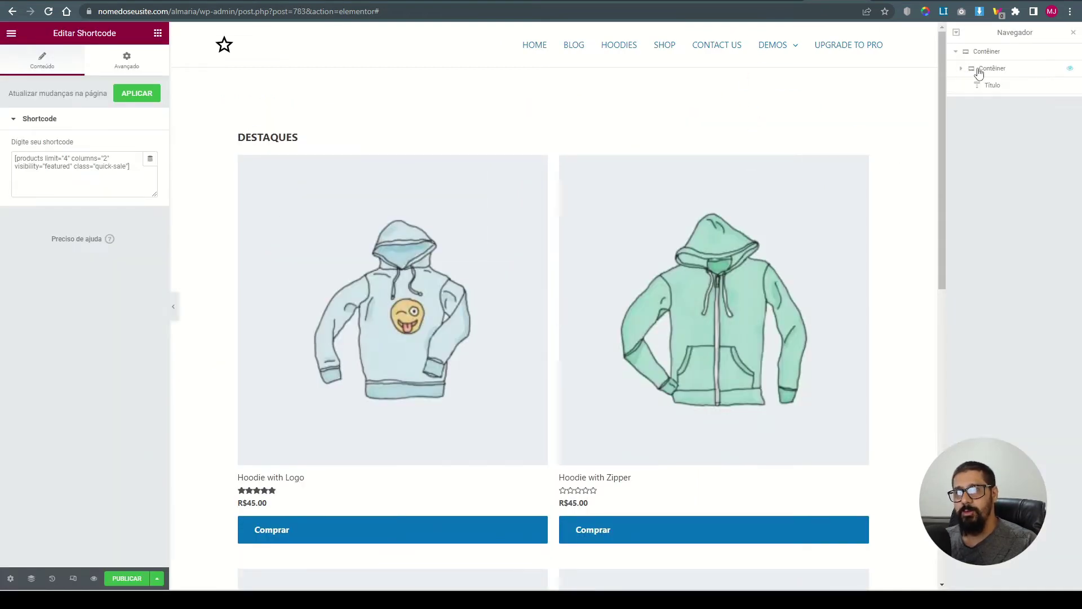
Rename the outer container TOPO and the inner one DESTAQUE in the Navigator
click(978, 73)
double_click(987, 52)
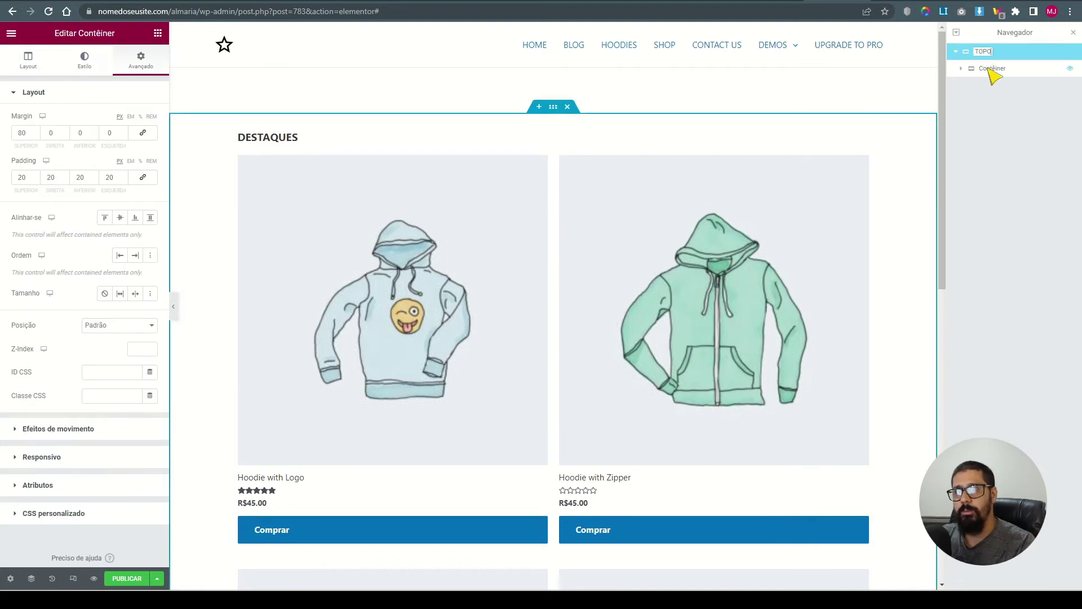
double_click(990, 69)
text(DESTAQUE)
double_click(998, 68)
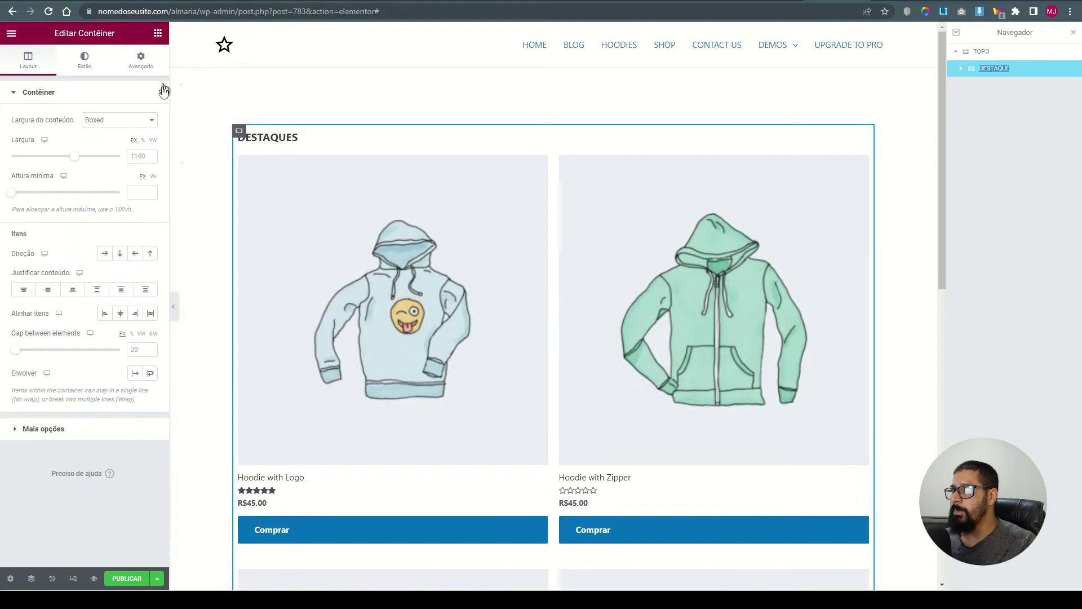
click(136, 69)
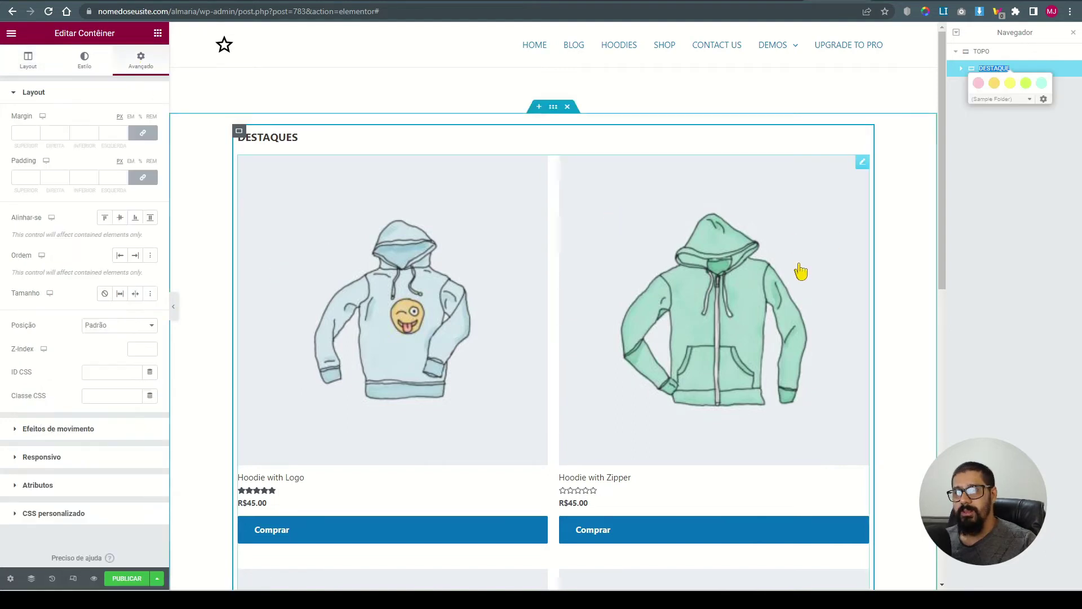
Justify TOPO's content with Espaço entre in its layout settings
click(991, 52)
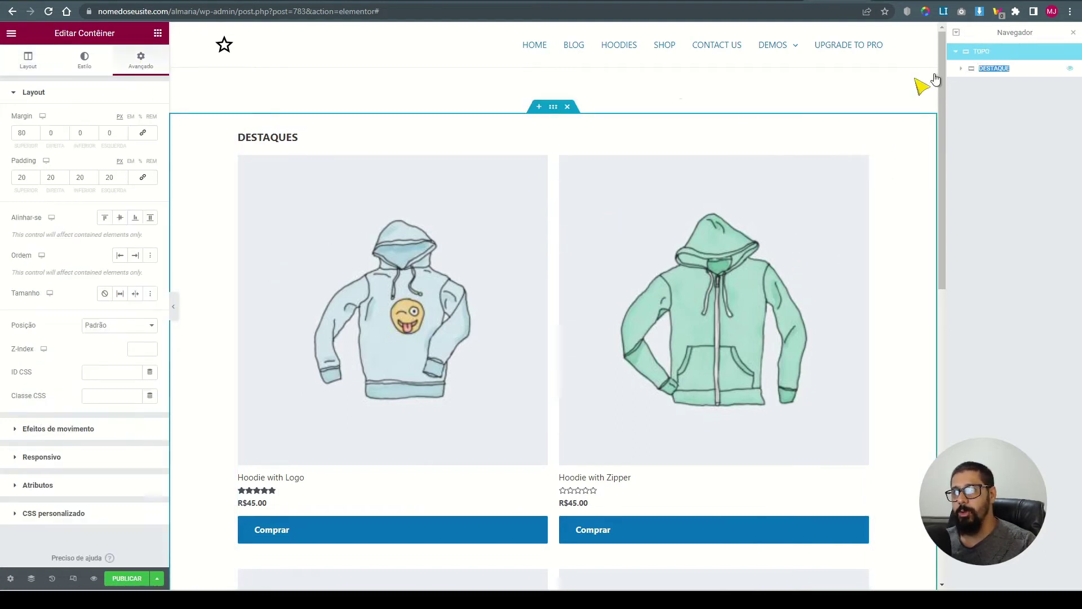
click(32, 61)
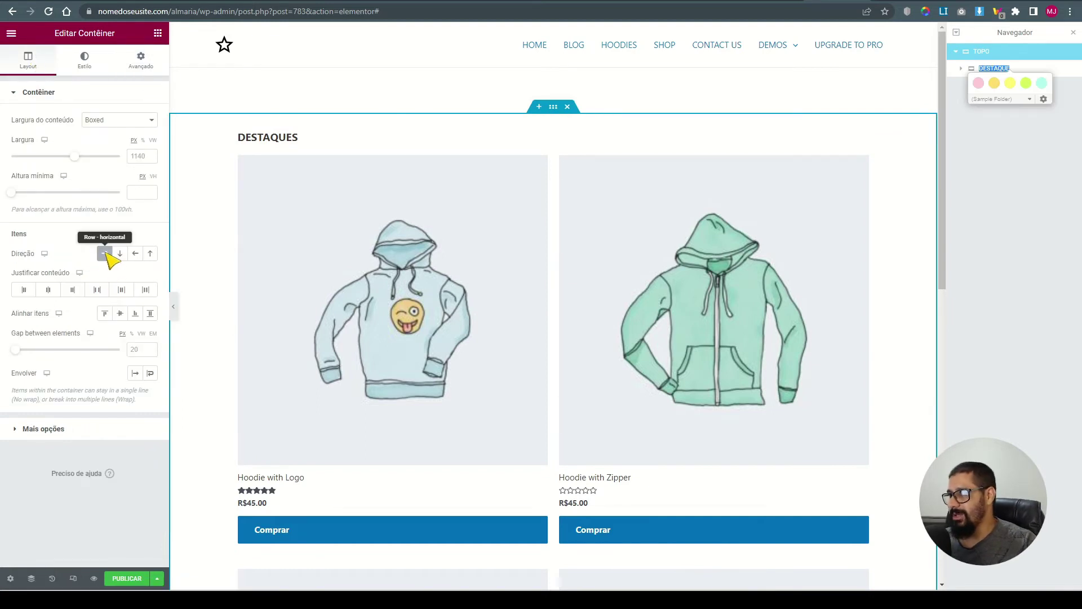
click(97, 290)
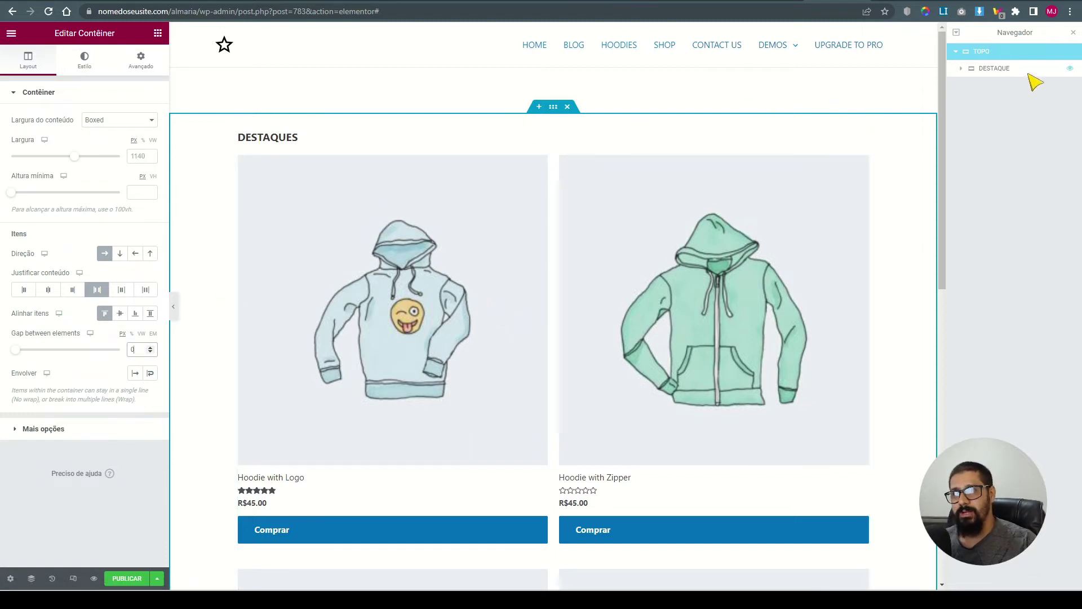
click(1004, 70)
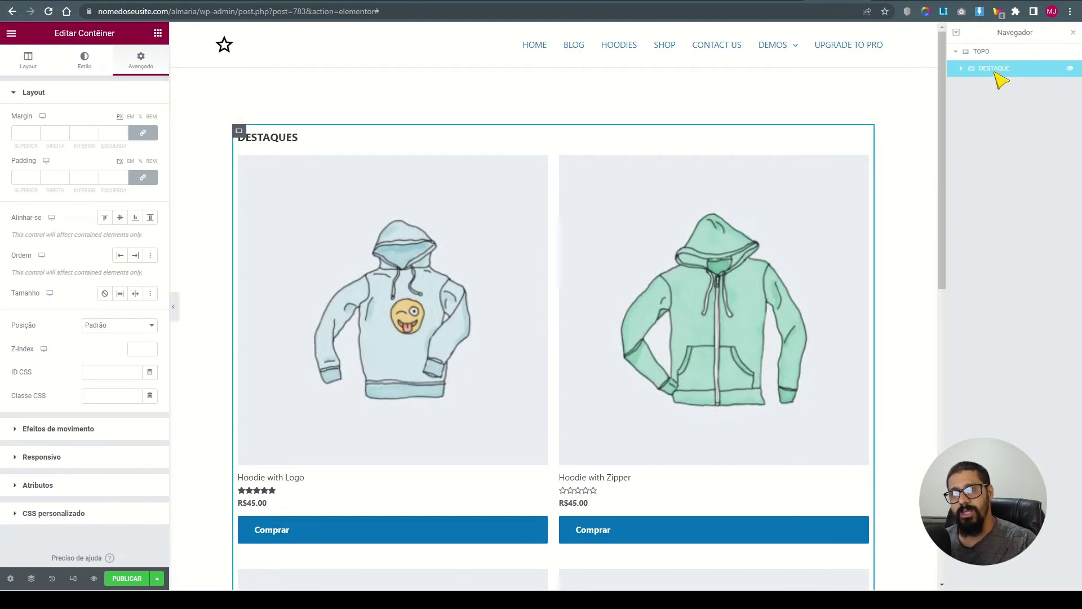
Set DESTAQUE's content width to Largura total and its width to 50%
click(29, 67)
click(107, 120)
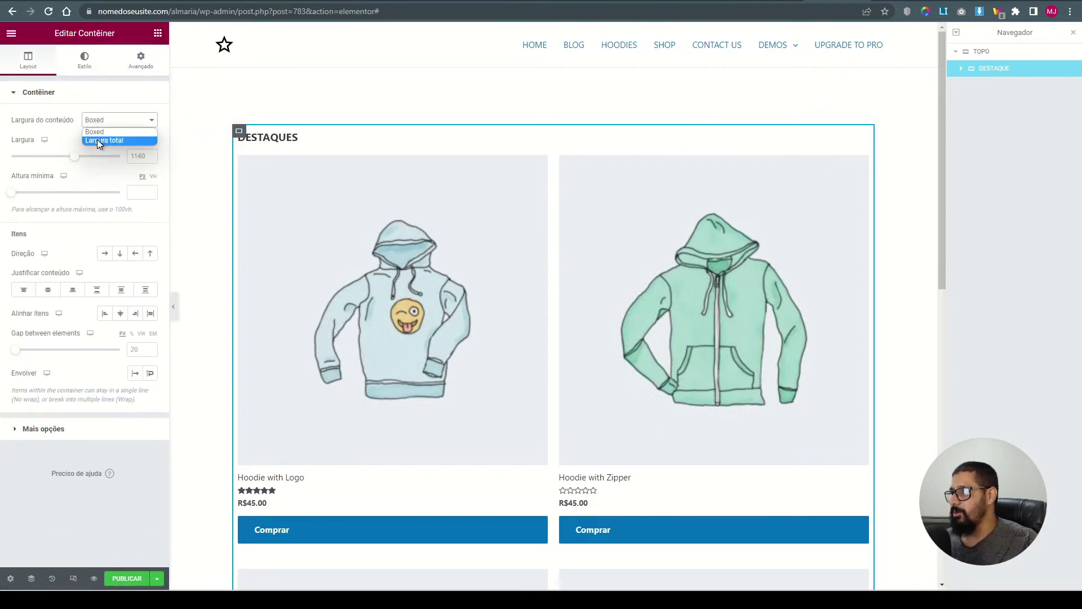
click(99, 140)
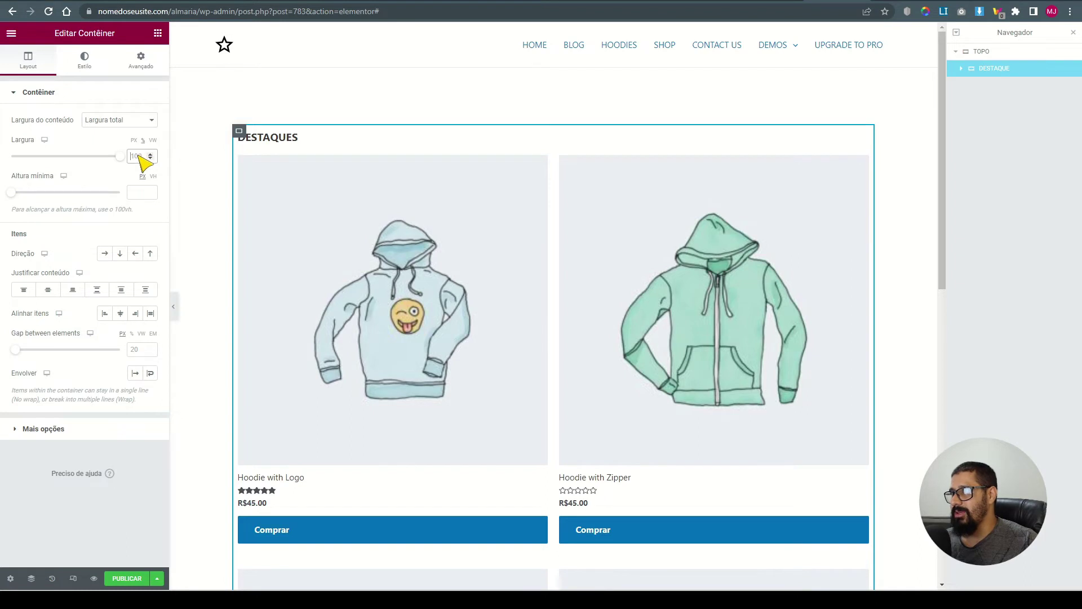
text(50)
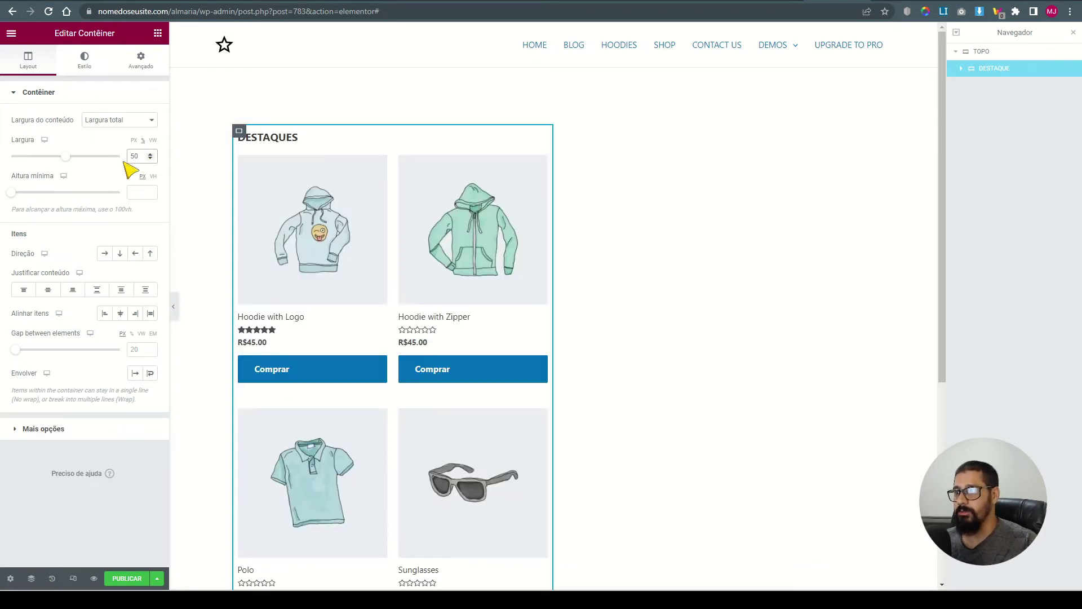
scroll(386, 237, down, 3)
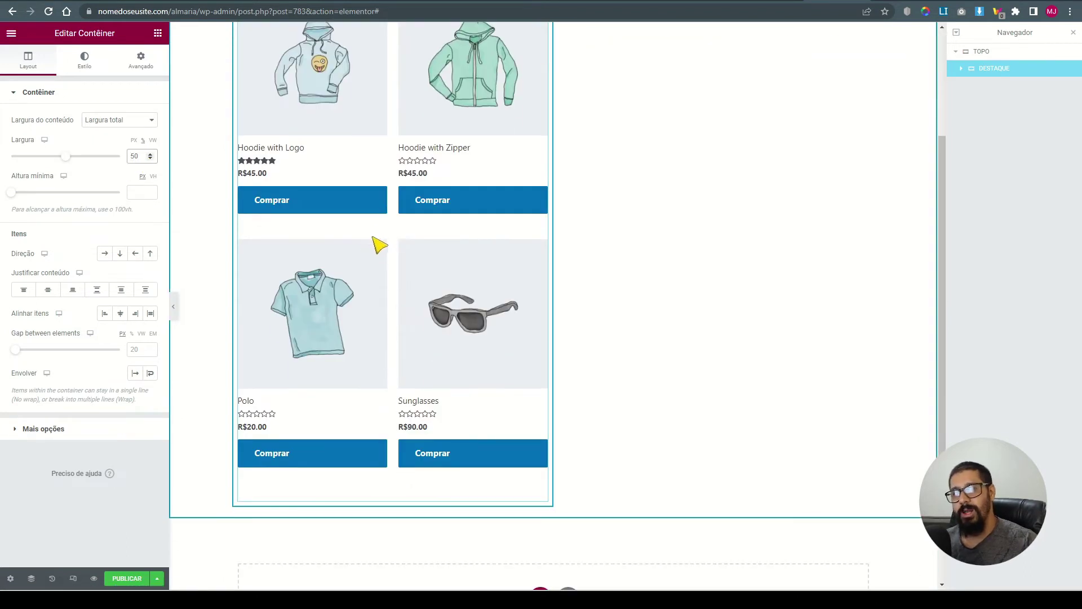
scroll(379, 245, up, 3)
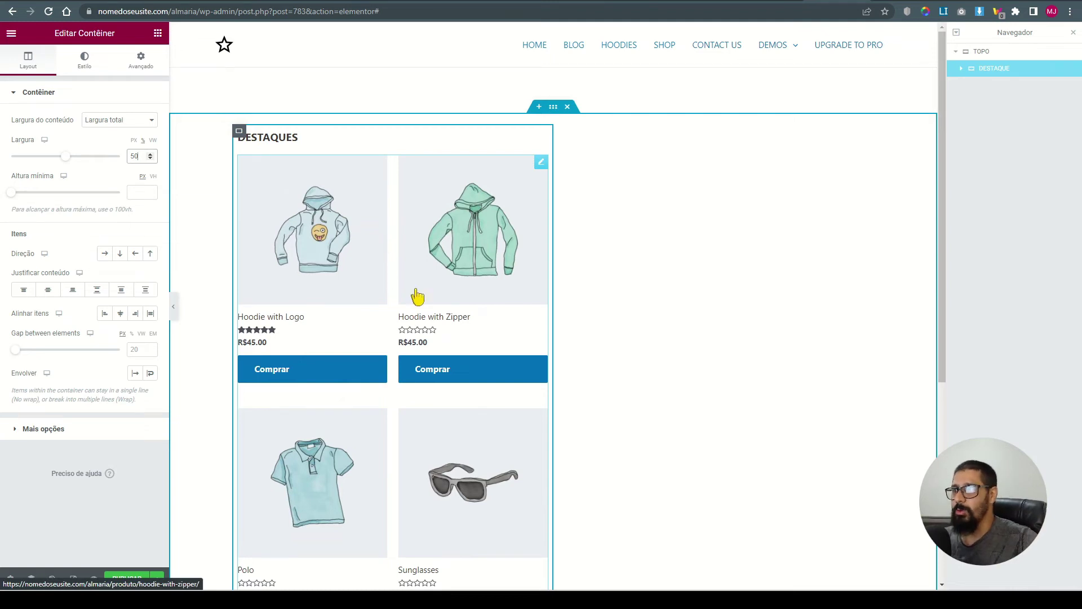
right_click(1009, 68)
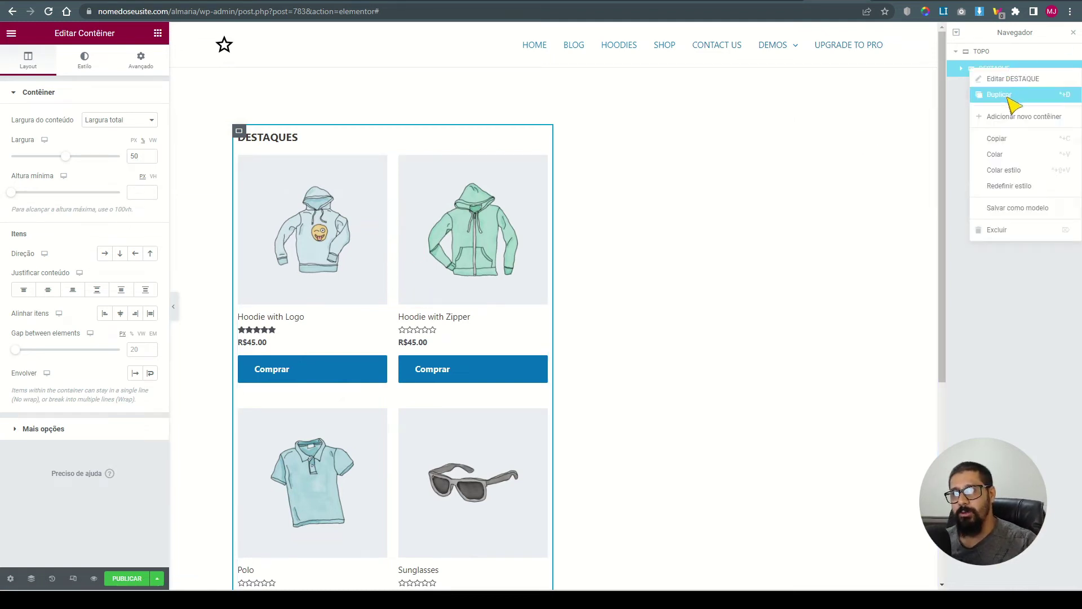
Duplicate the DESTAQUE container and name the copy PROMOÇÕES
click(1012, 95)
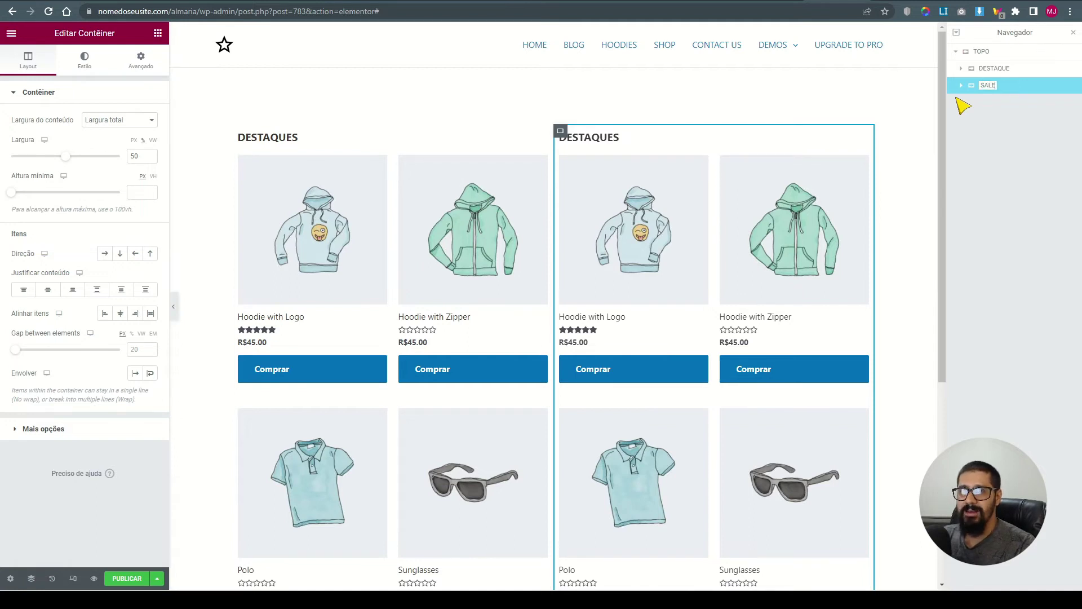
key(Return)
scroll(587, 256, down, 4)
scroll(403, 295, up, 4)
In the copy's shortcode, replace visibility="featured" with on-sale="true"
right_click(630, 219)
click(648, 224)
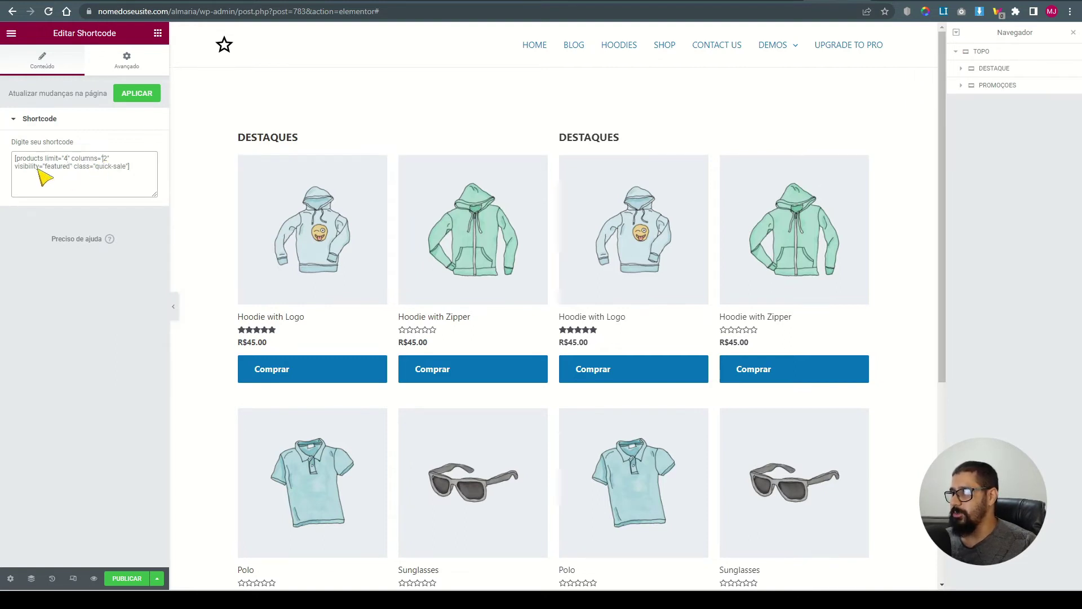
drag(47, 170, 71, 170)
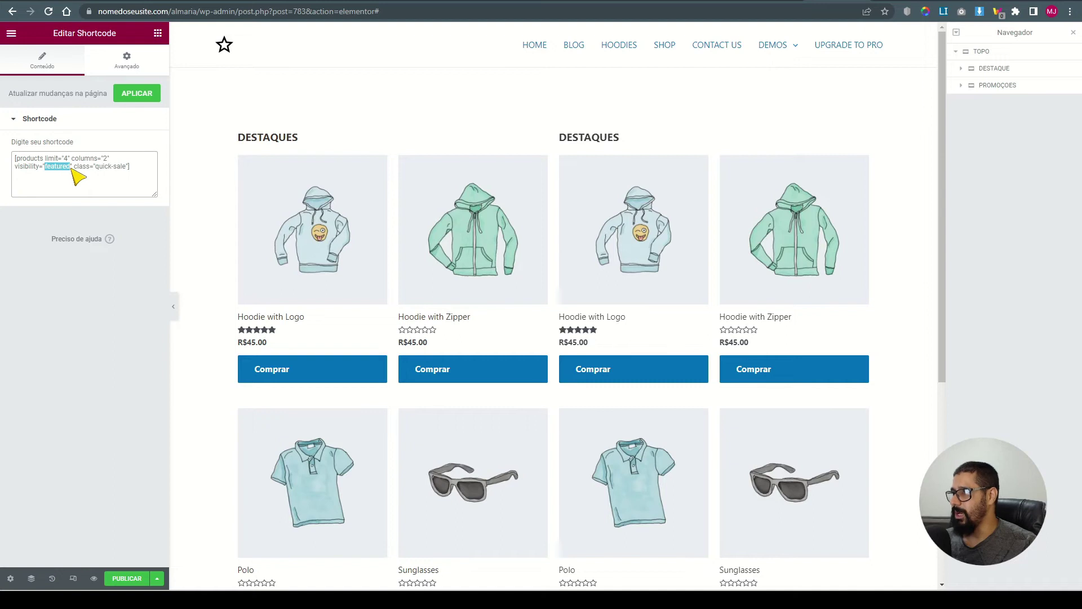
key(BackSpace)
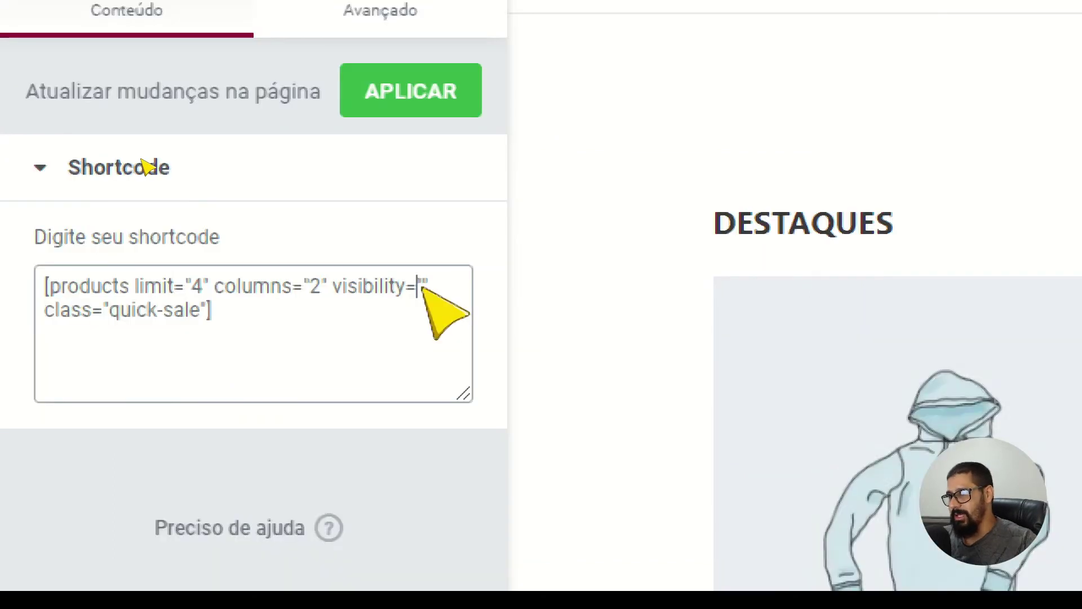
key(ctrl+BackSpace)
text(on-sale)
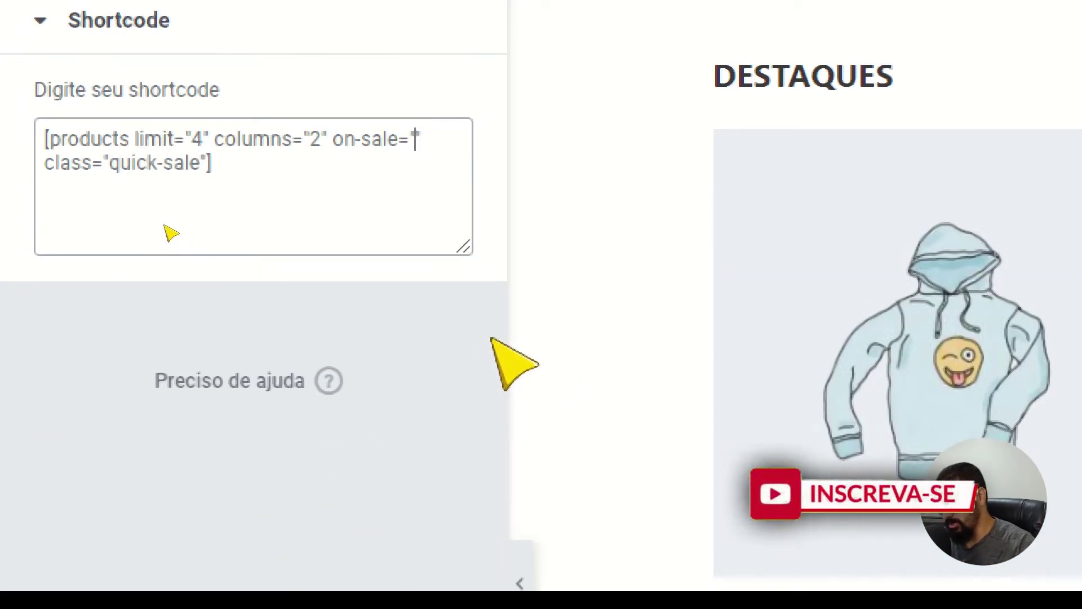
text(true)
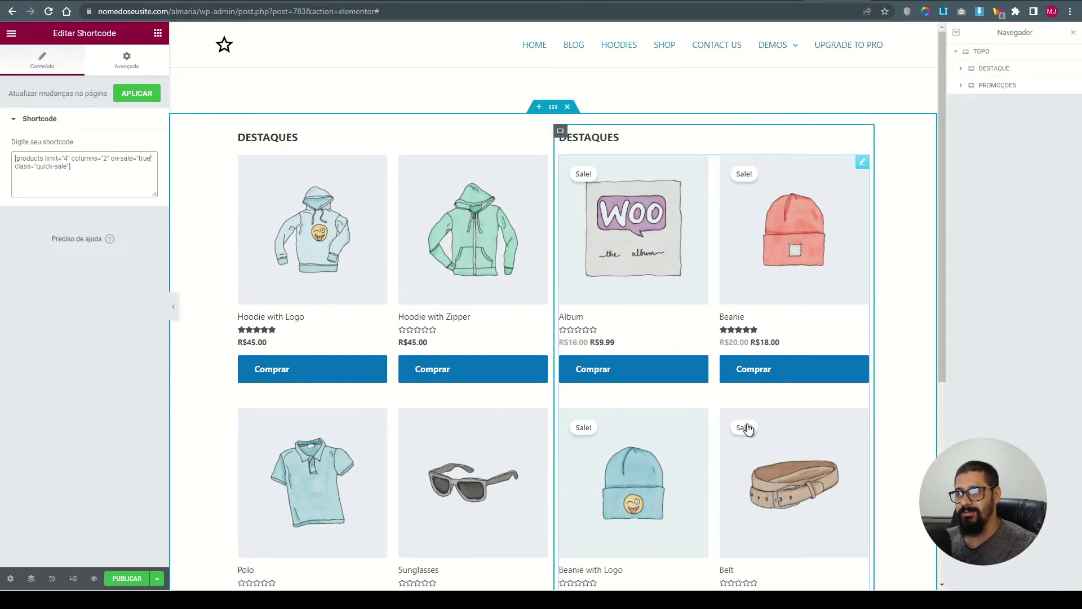
scroll(748, 429, down, 3)
scroll(756, 427, up, 3)
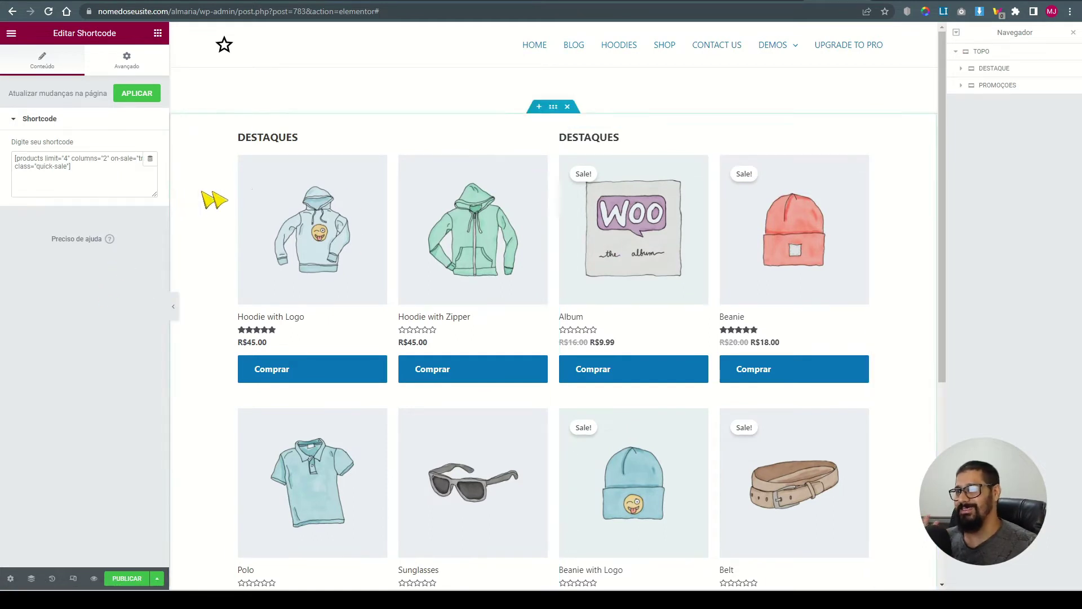
click(73, 578)
click(528, 34)
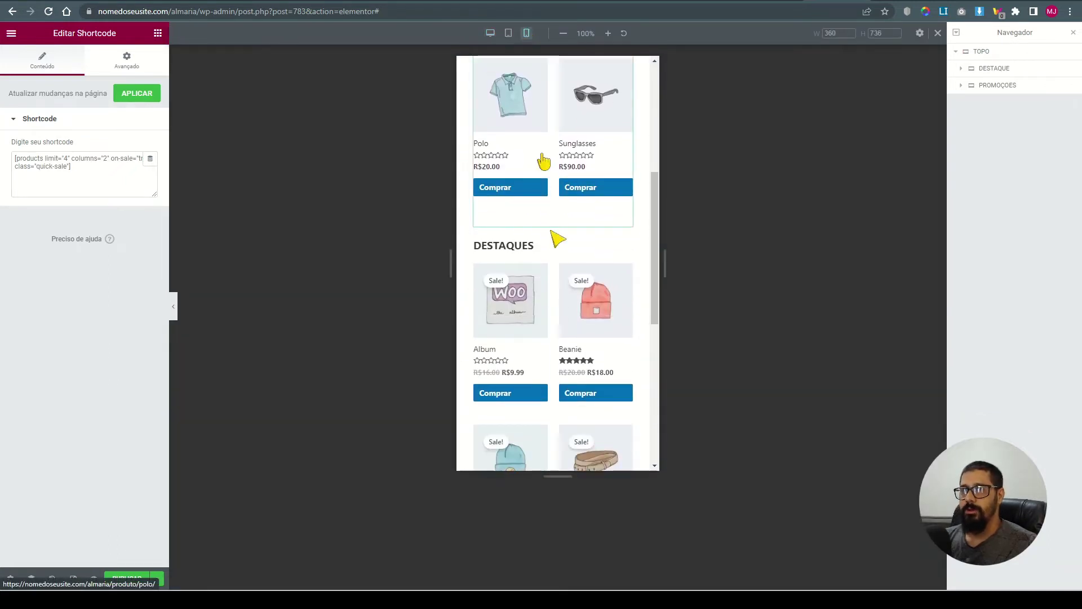
scroll(556, 236, up, 5)
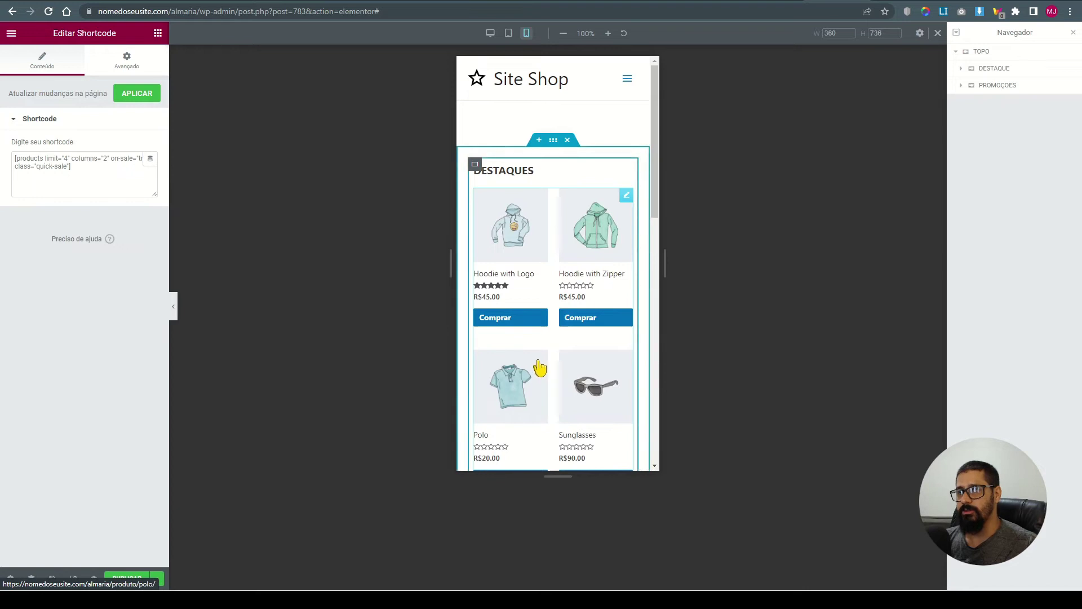
scroll(541, 366, down, 6)
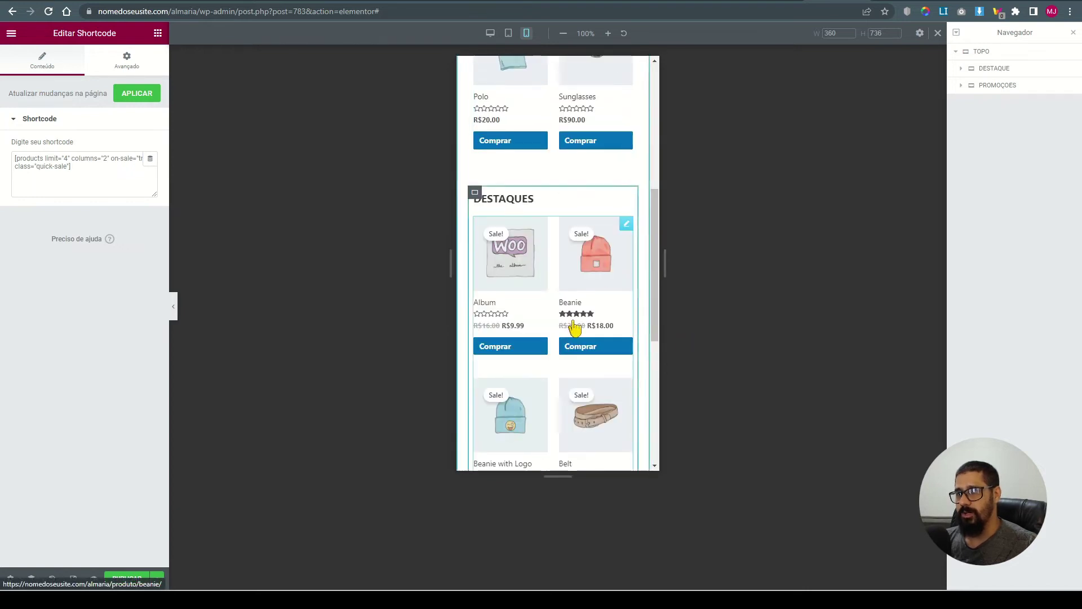
scroll(572, 324, down, 4)
scroll(589, 330, up, 10)
click(490, 33)
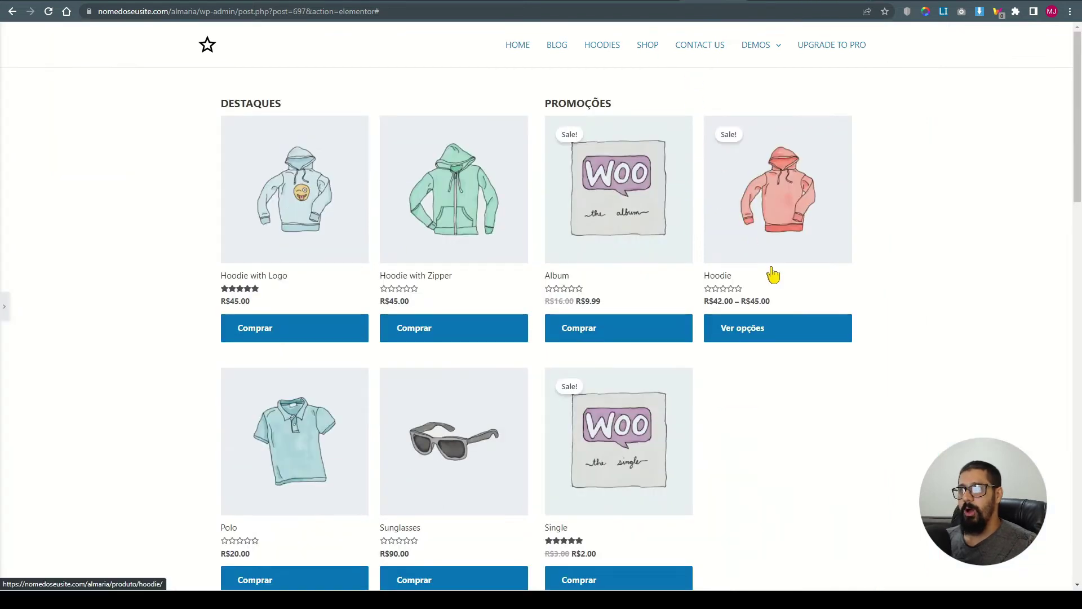
scroll(727, 246, down, 2)
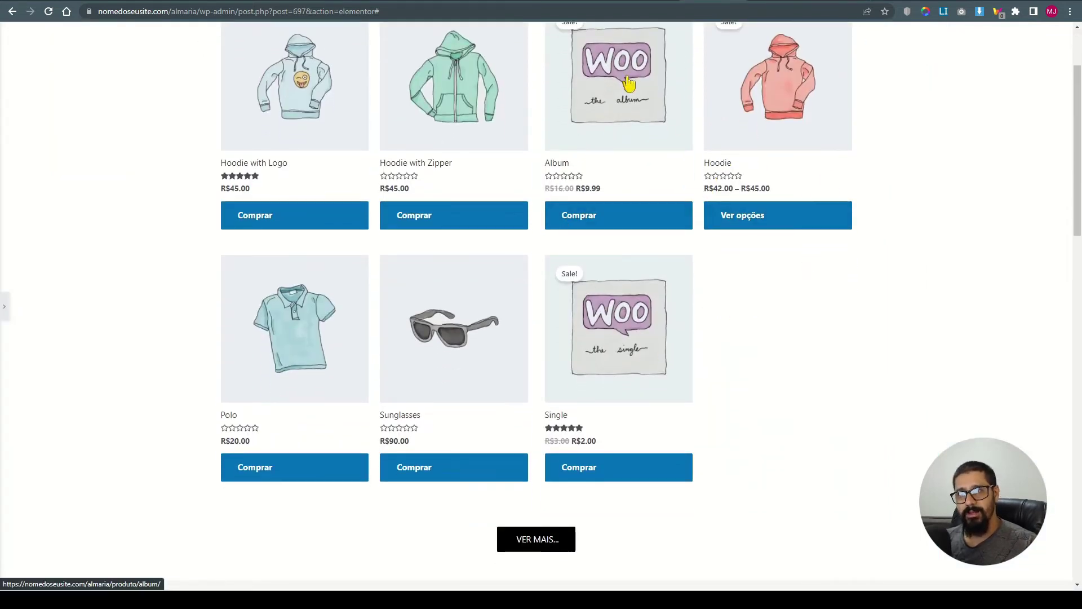
scroll(628, 85, down, 4)
scroll(763, 134, up, 6)
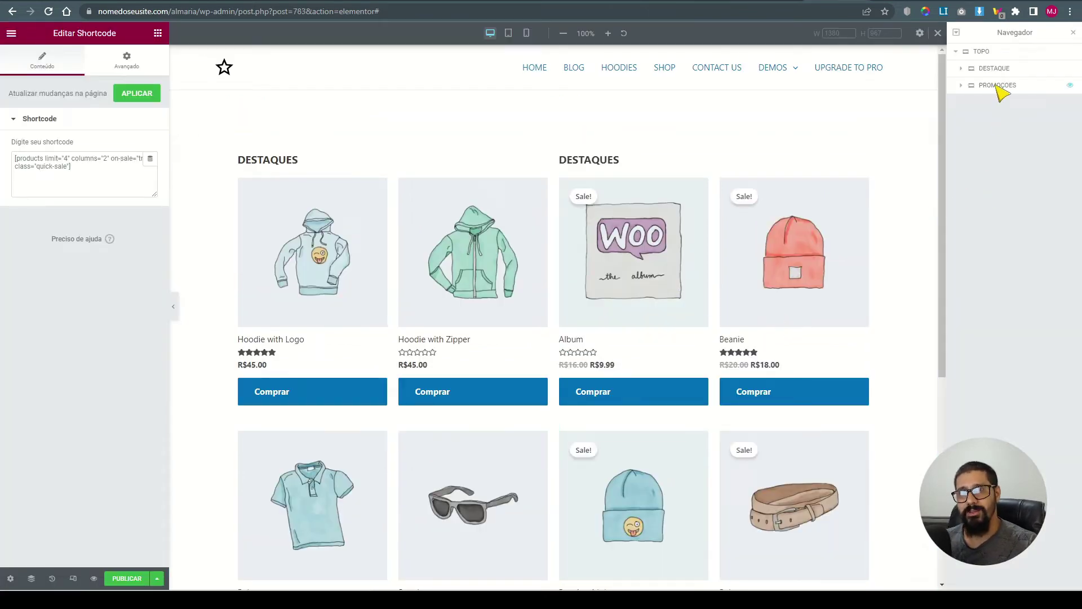
Drag a Botão widget onto the page below the promotions grid
click(981, 52)
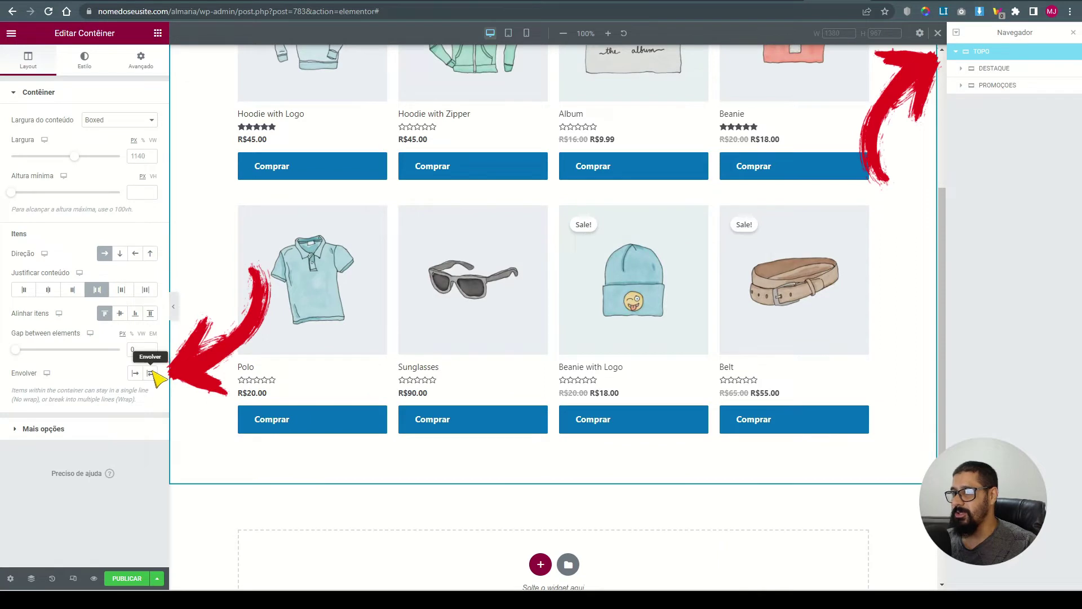
click(560, 154)
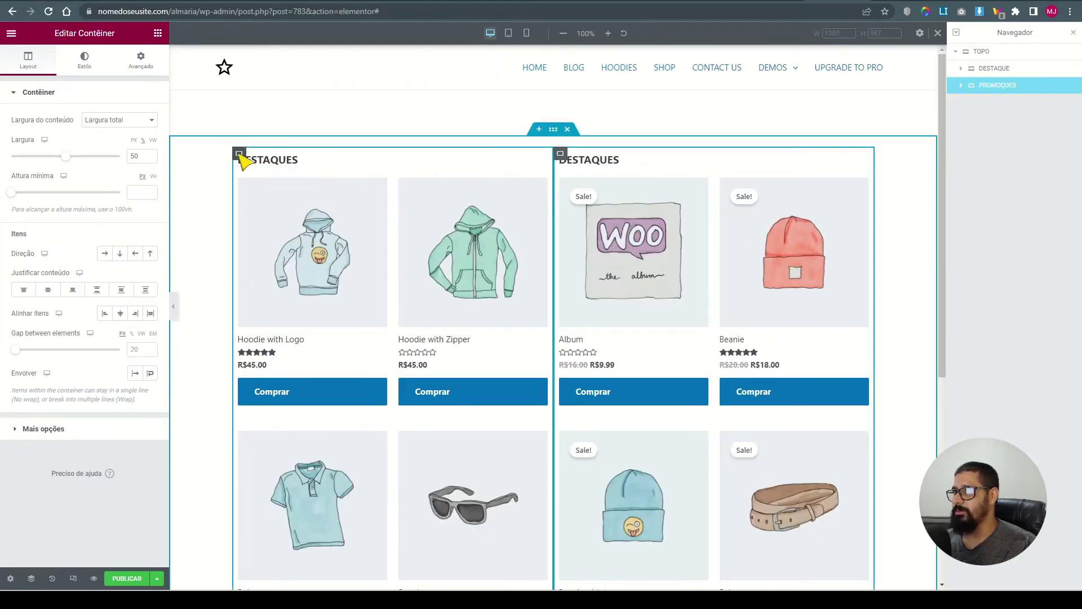
click(240, 154)
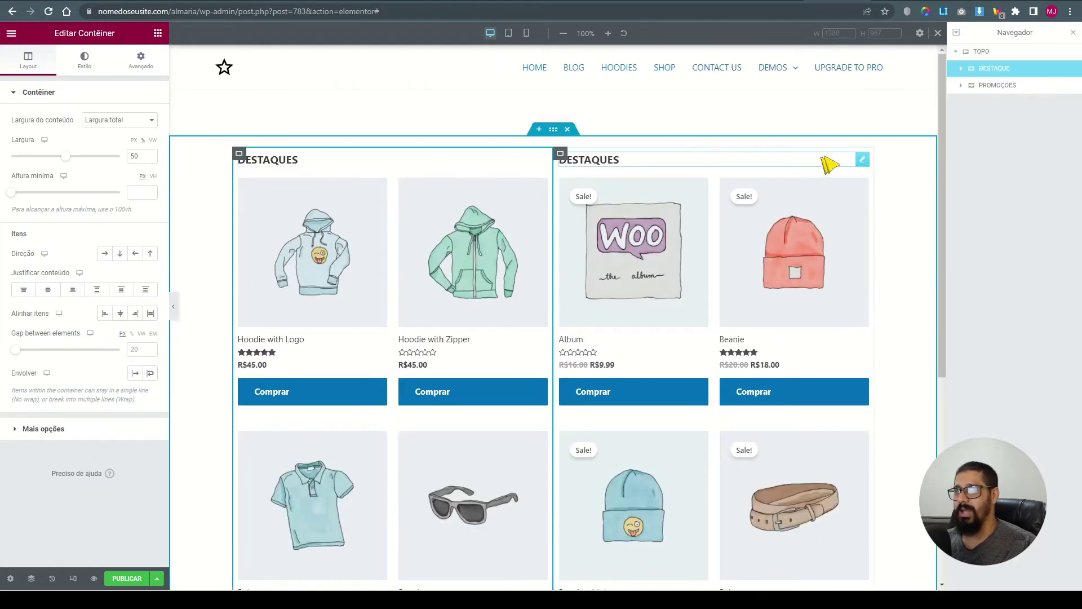
click(158, 33)
scroll(515, 333, down, 6)
drag(42, 317, 605, 296)
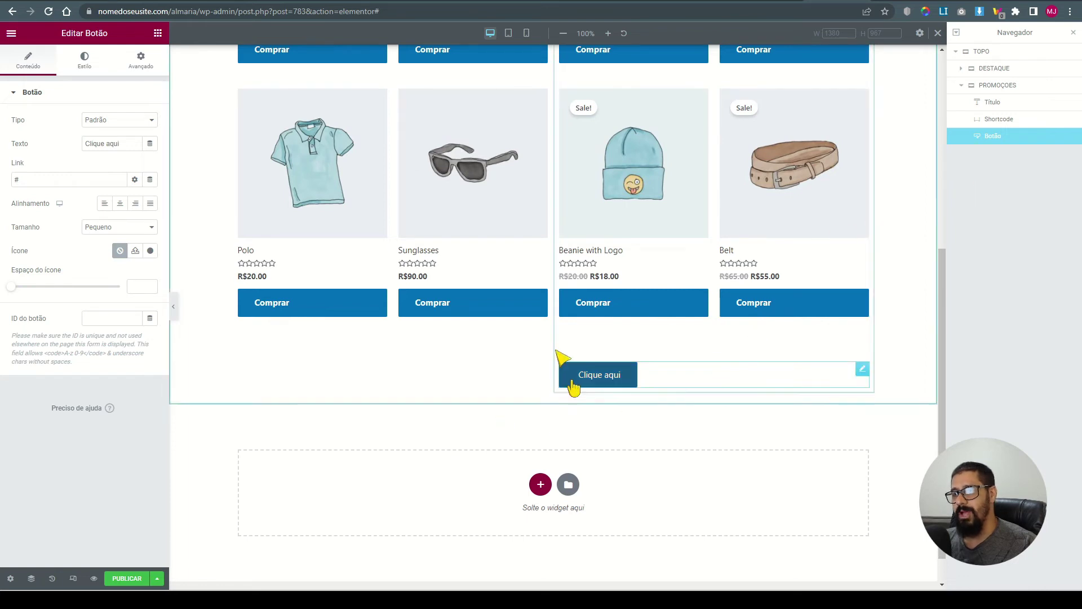
Move the button in the Navigator to sit after PROMOÇÕES inside TOPO
scroll(476, 226, up, 4)
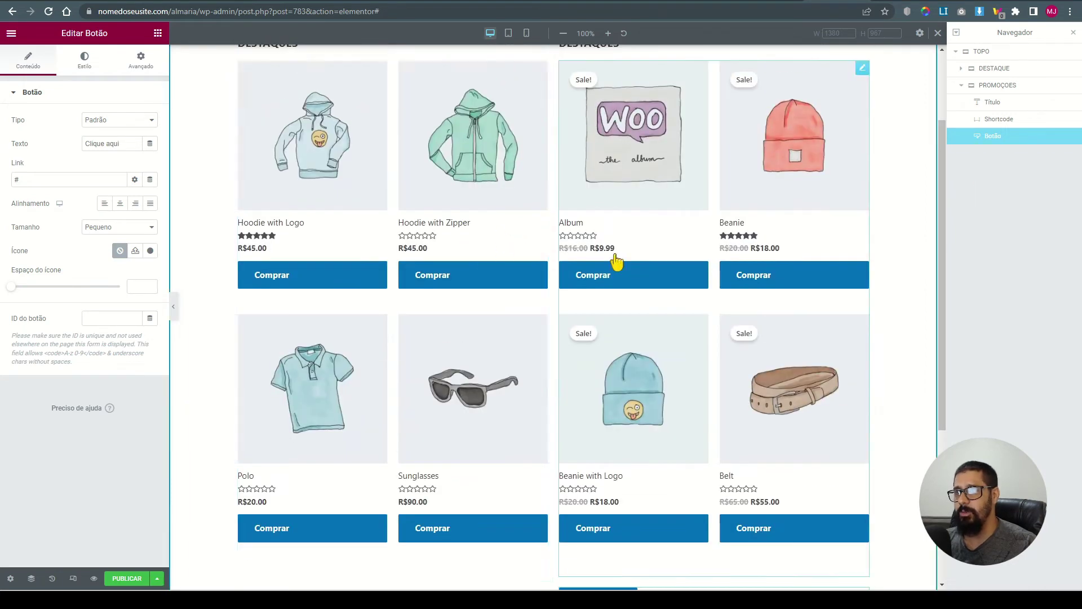
click(992, 52)
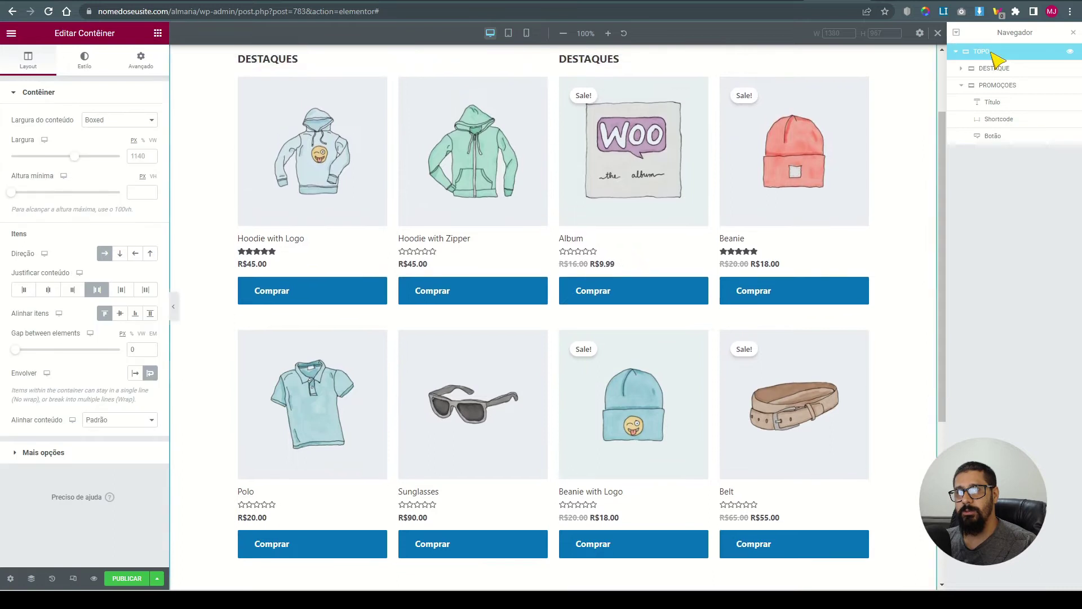
drag(997, 137, 968, 87)
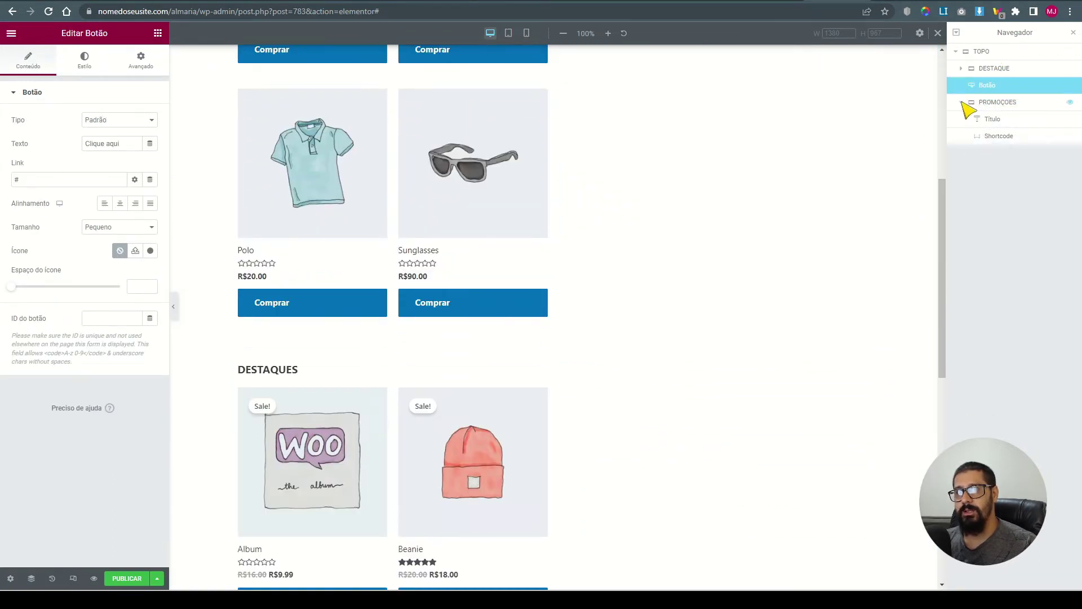
click(963, 103)
scroll(683, 280, up, 6)
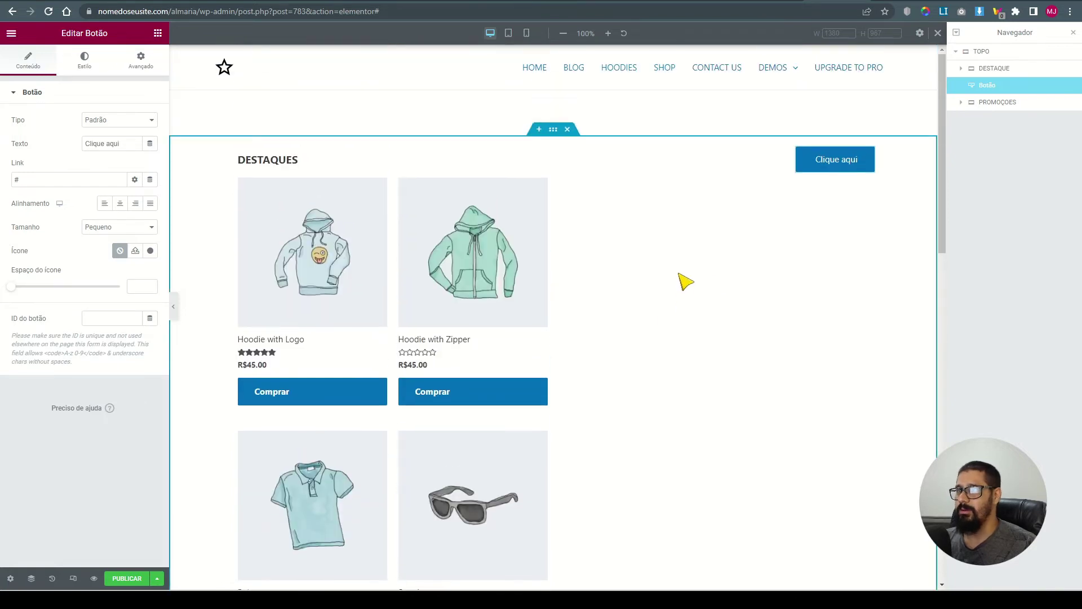
drag(990, 87, 992, 117)
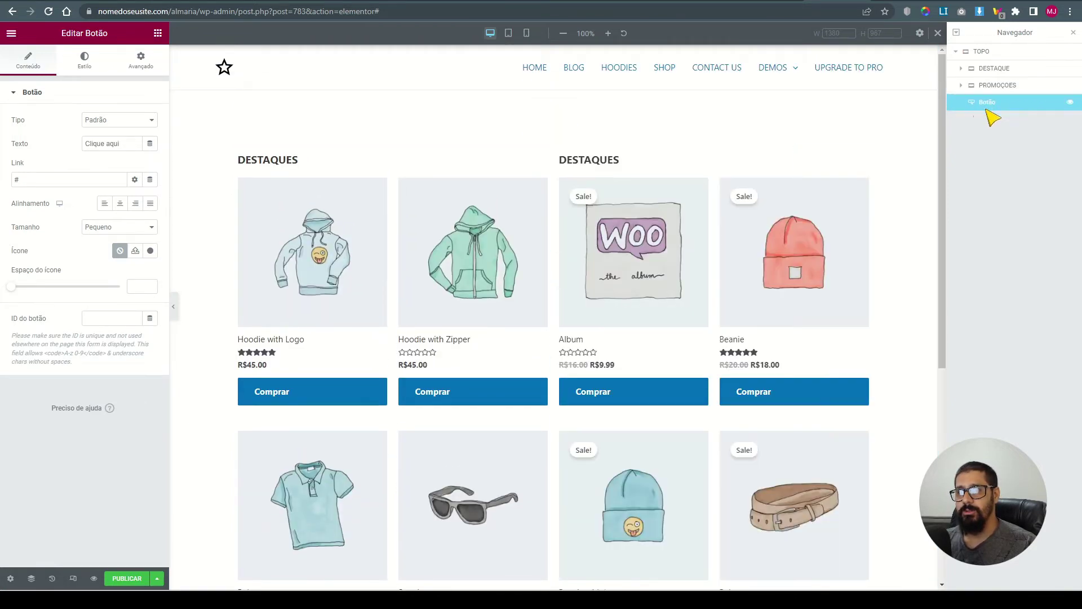
scroll(720, 241, down, 7)
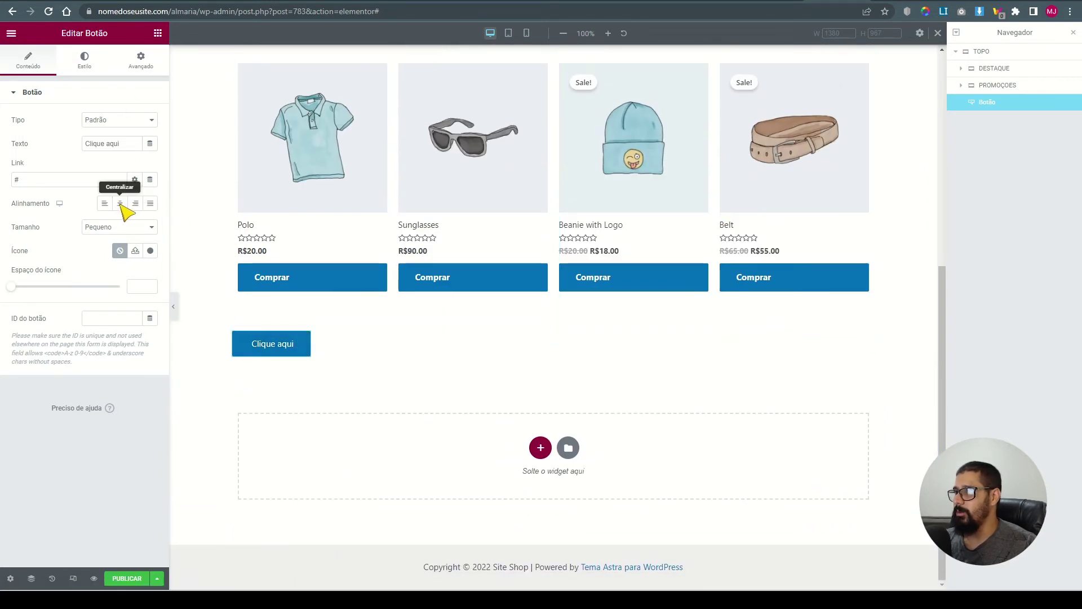
Set the button's width to Largura total (100%) in Avançado
click(143, 63)
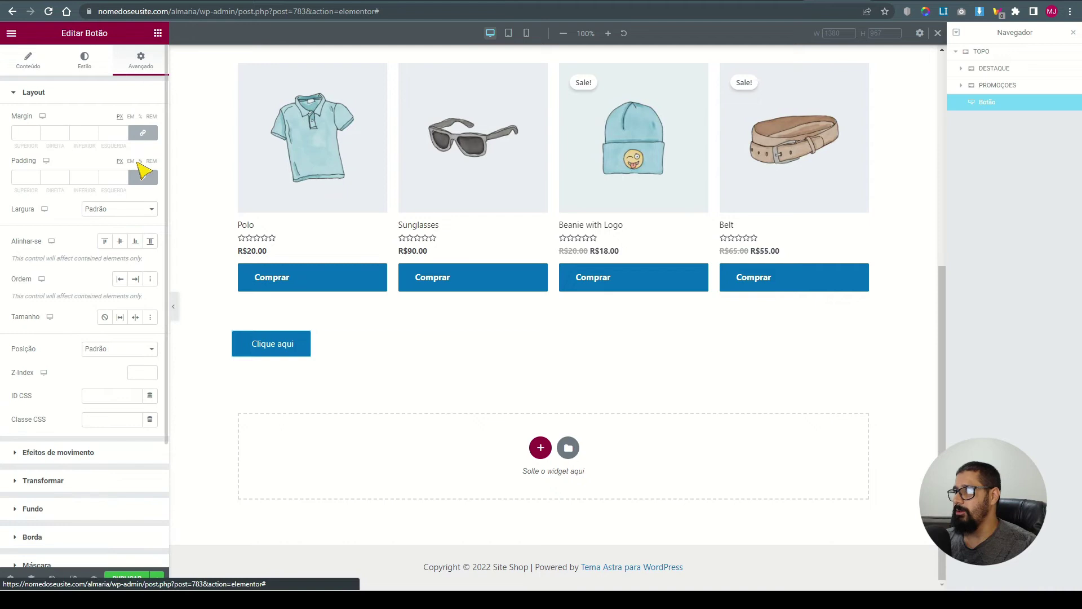
click(119, 216)
click(114, 232)
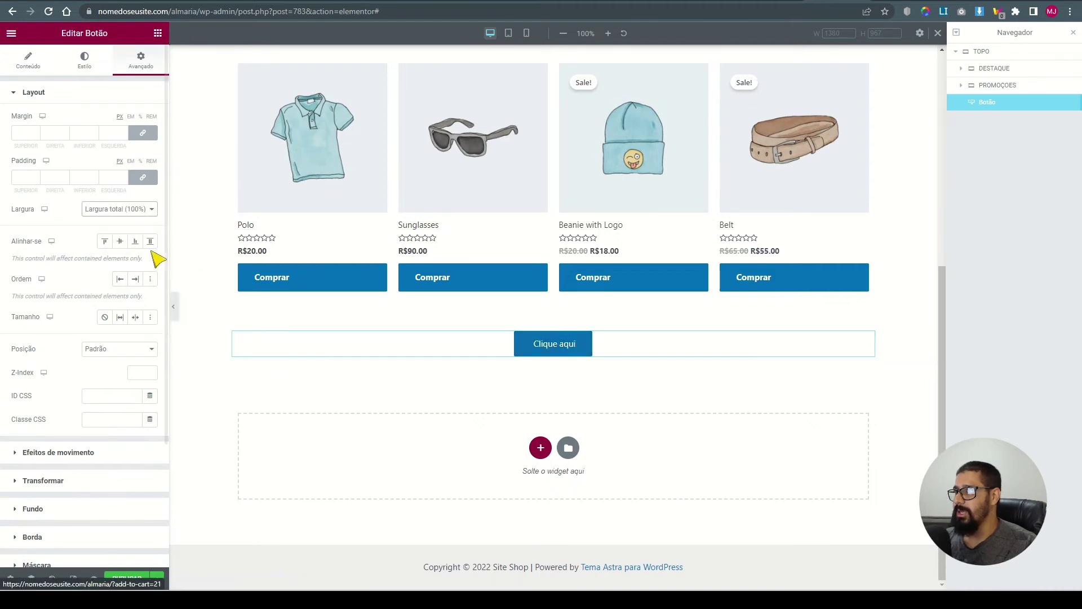
Change the button label from 'Clique aqui' to 'VER MAIS...' and link it to the Shop page
click(28, 62)
triple_click(110, 144)
text(VER MAIS...)
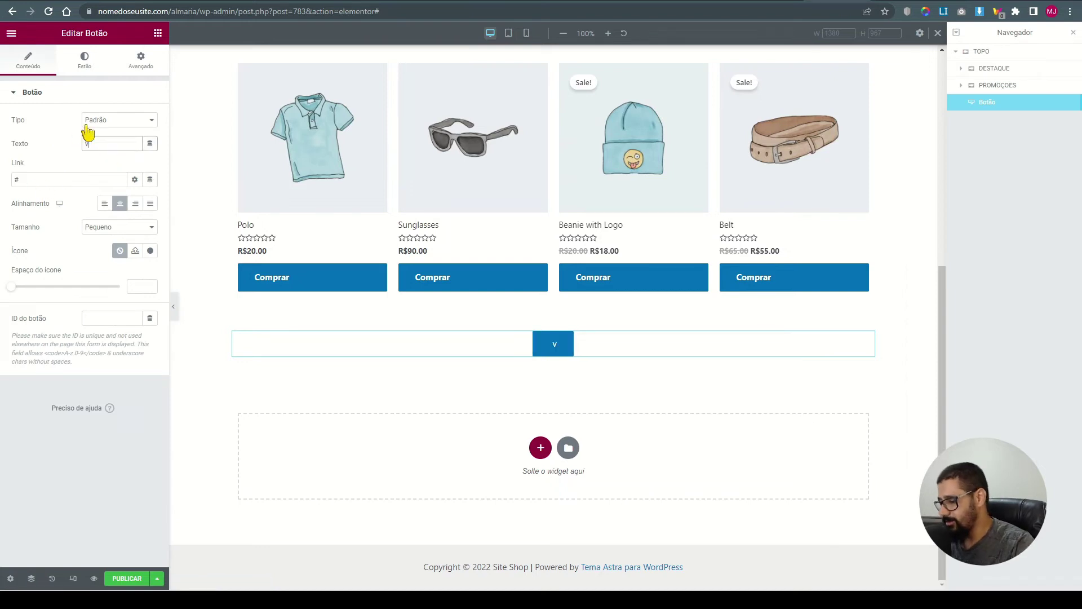
triple_click(15, 179)
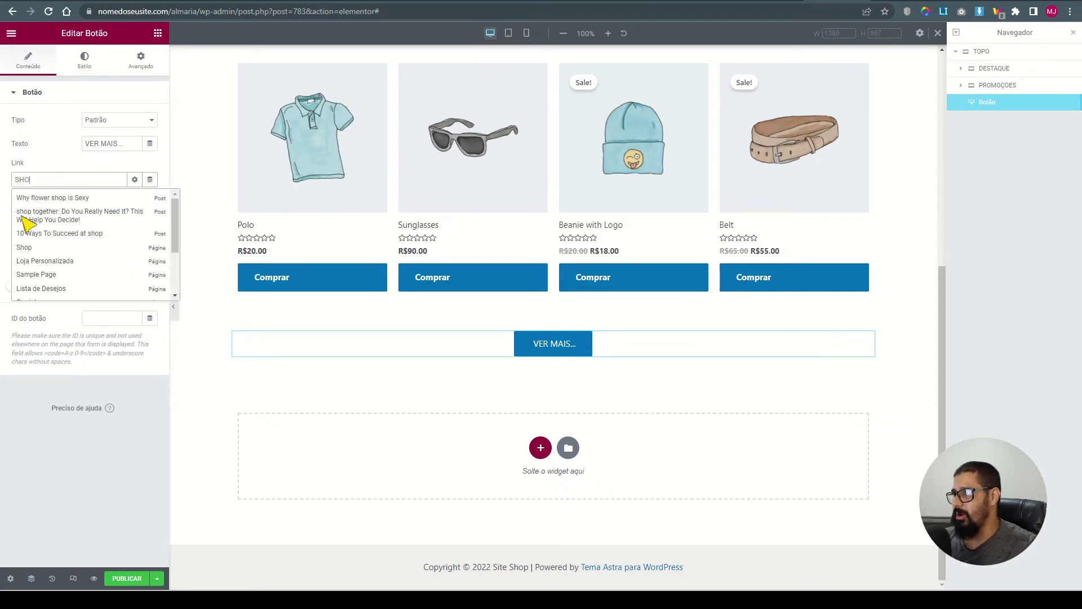
click(30, 247)
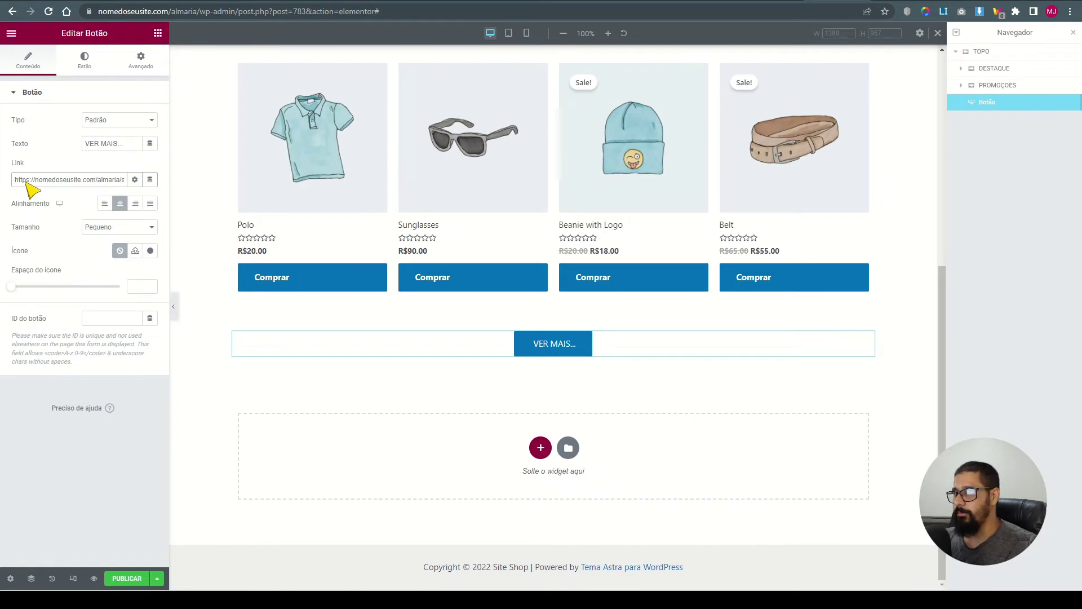
click(84, 63)
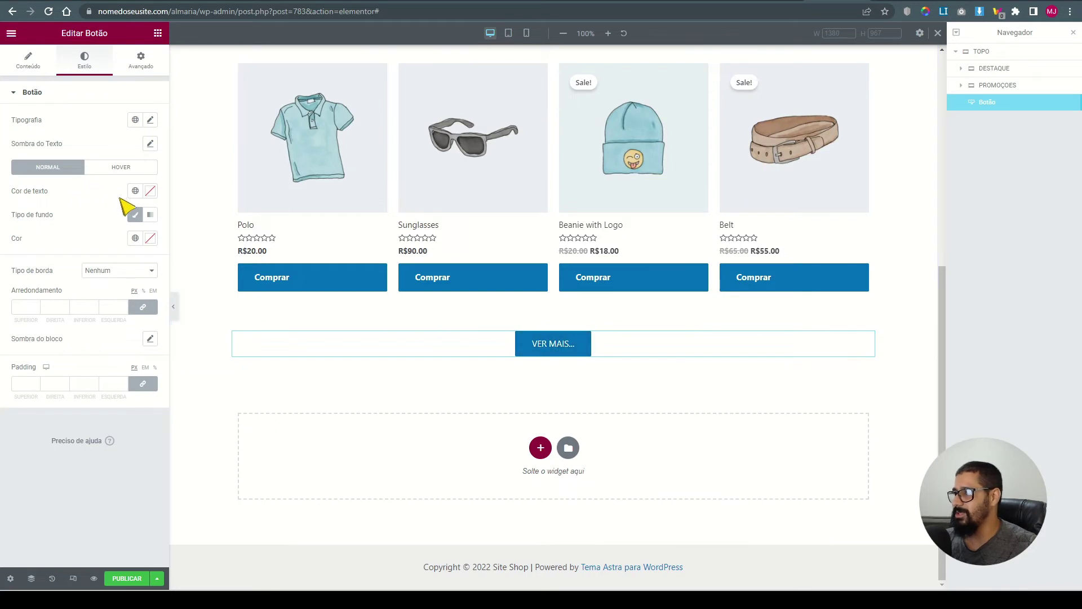
Give the button a dark grey theme background that turns green (Acento) on hover
click(135, 238)
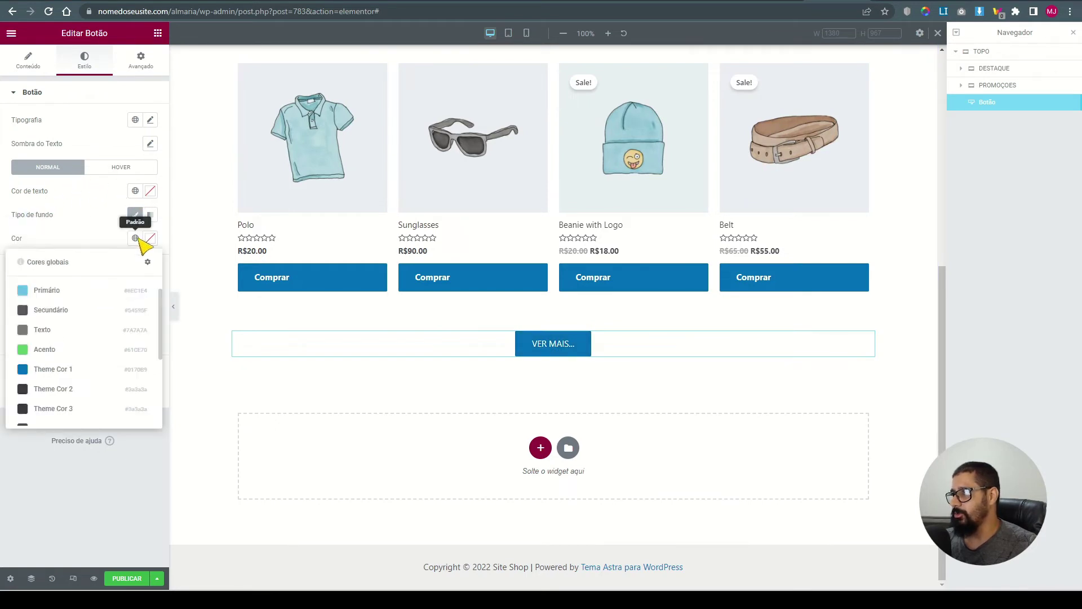
scroll(57, 344, down, 3)
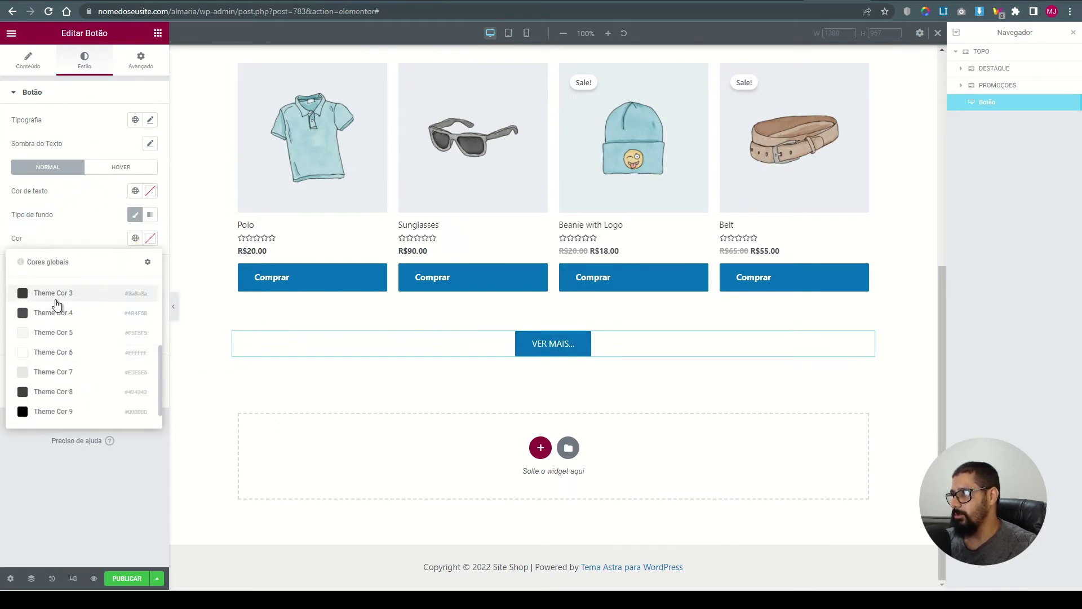
click(53, 304)
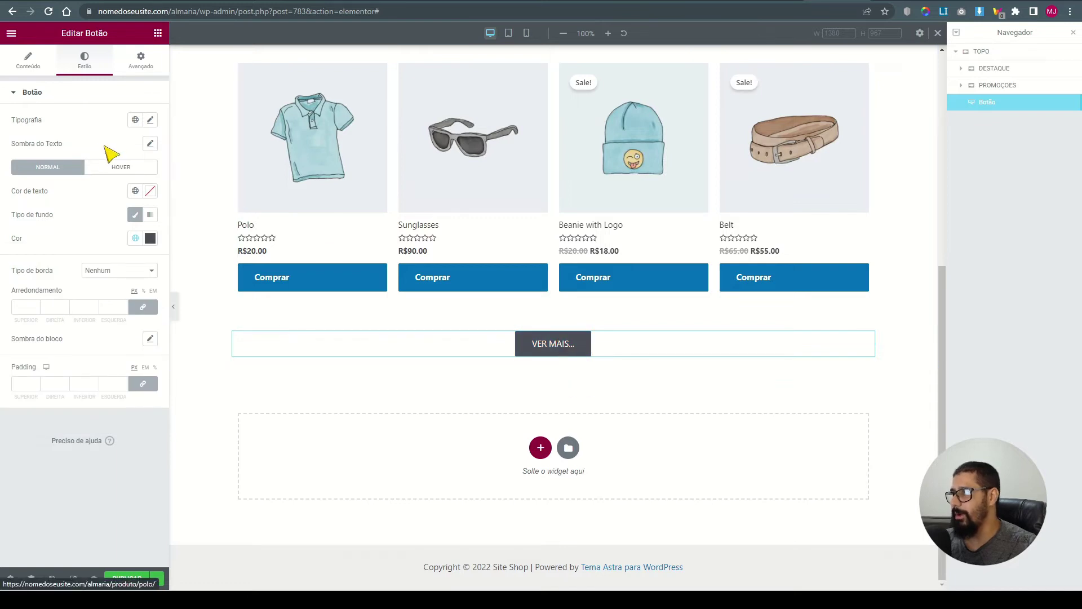
click(105, 168)
click(133, 261)
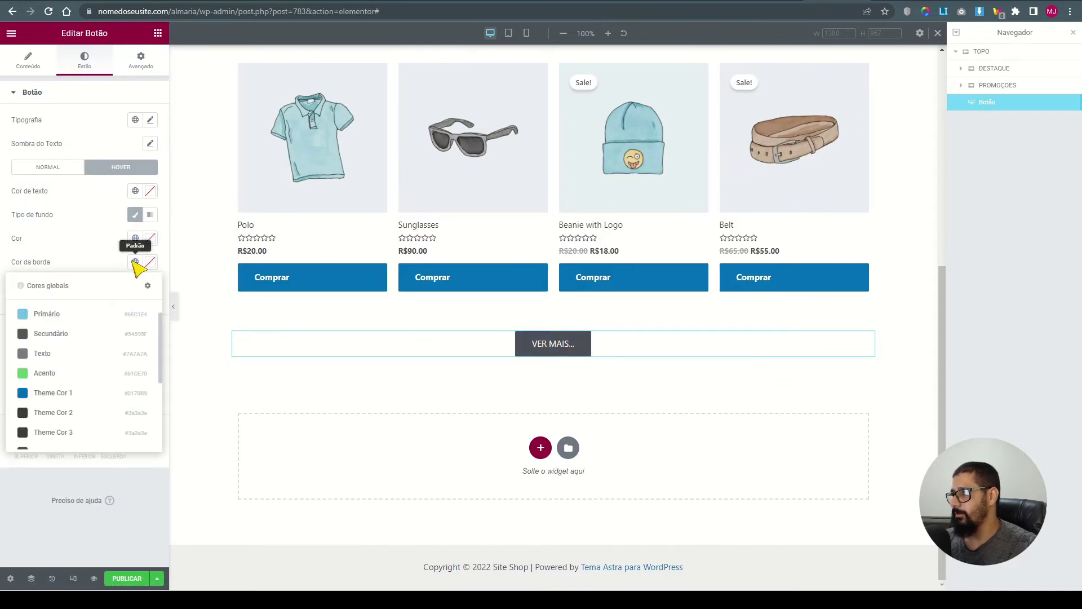
click(136, 237)
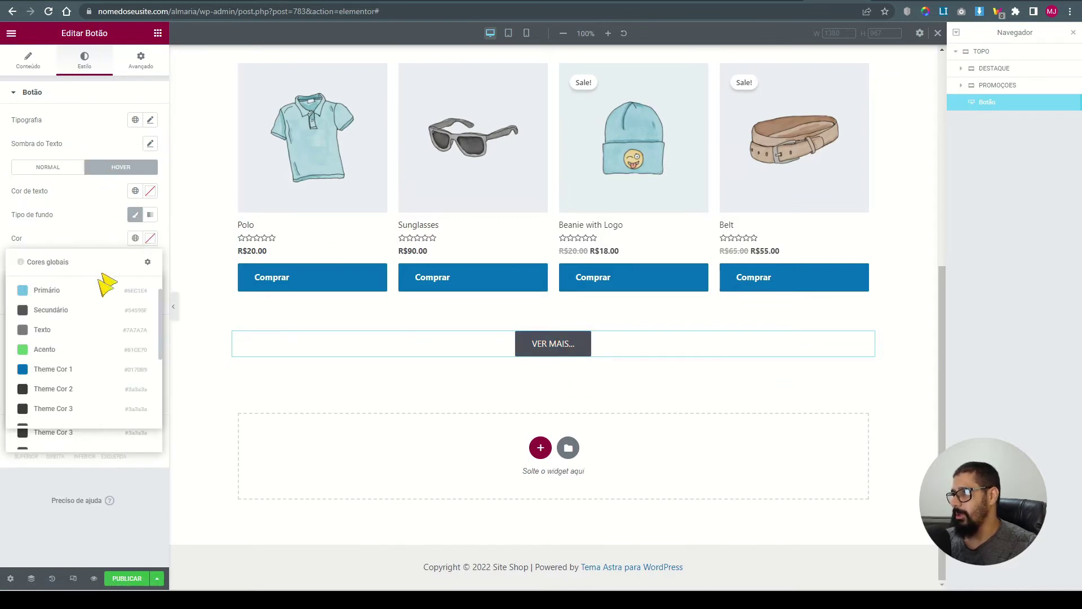
click(51, 351)
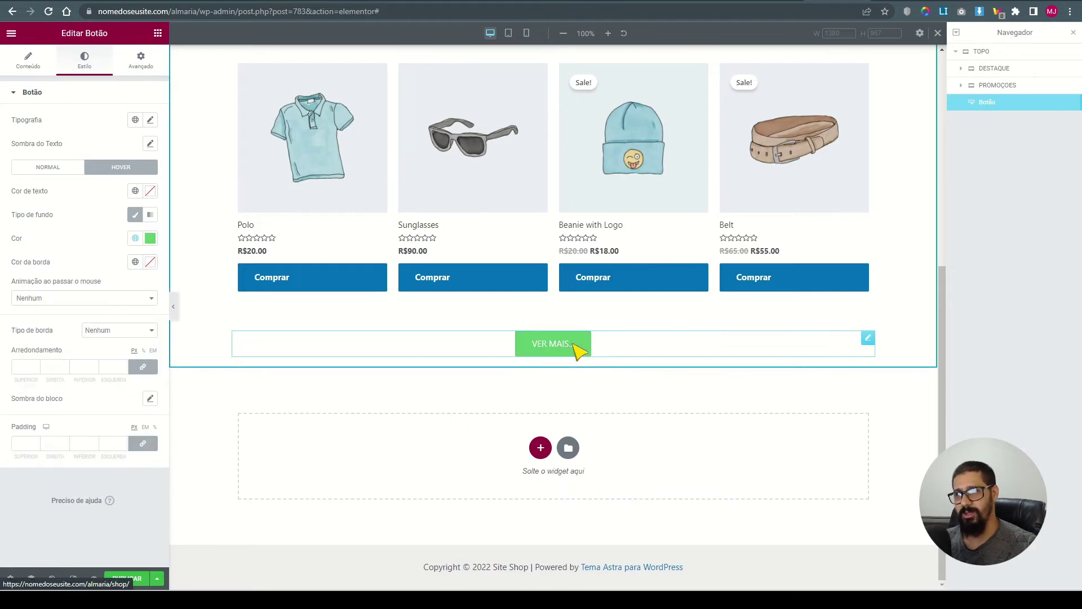
Save the page as a draft with Salvar rascunho
scroll(500, 370, up, 1)
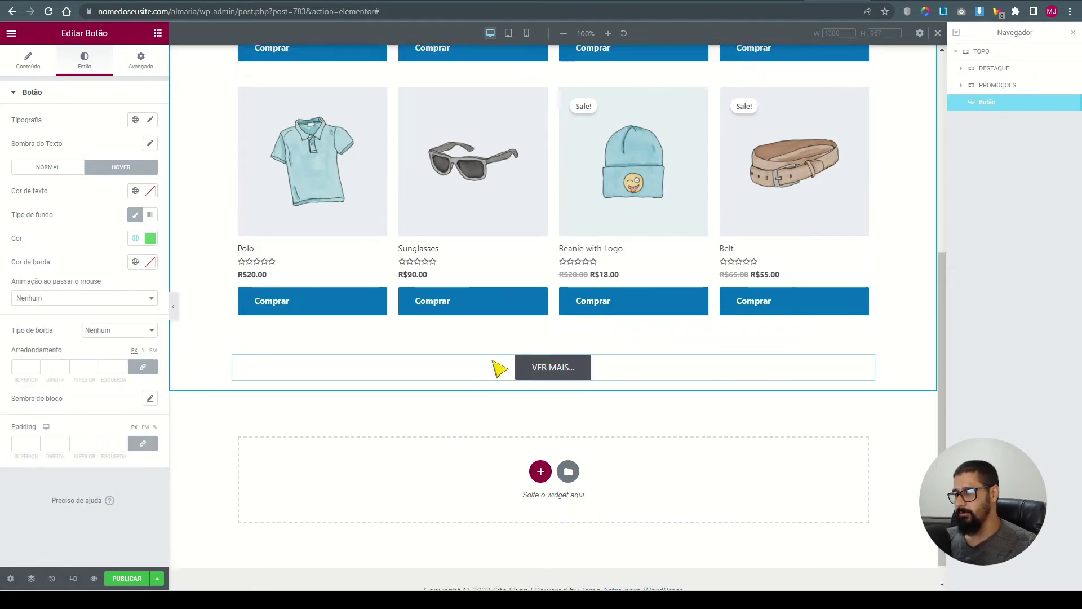
scroll(499, 369, up, 3)
click(157, 578)
click(58, 525)
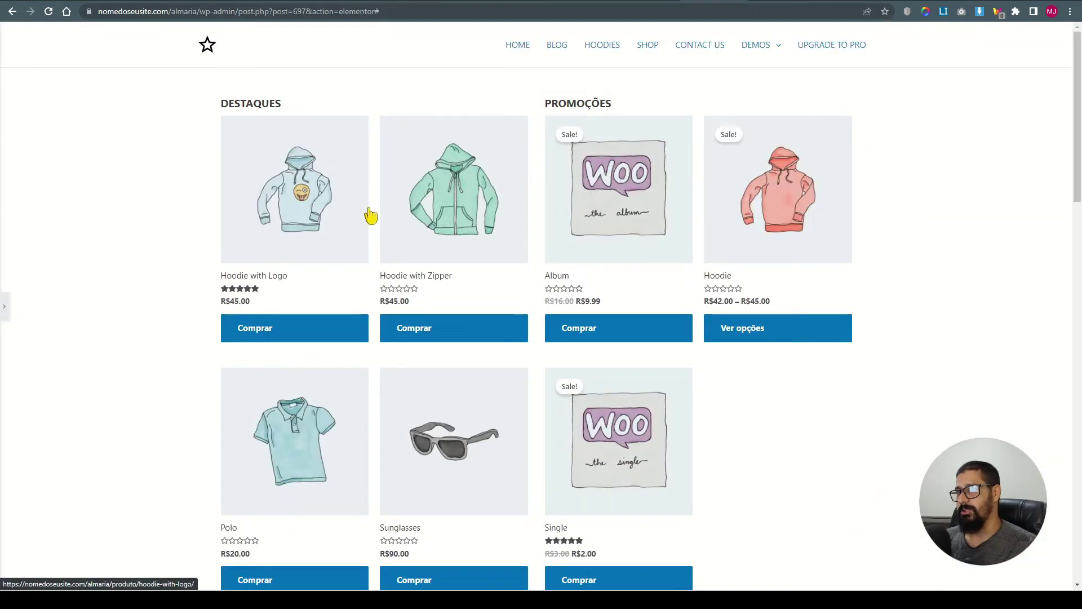
Add a row container below VER MAIS with Espaço entre justification and Start alignment
scroll(369, 217, down, 8)
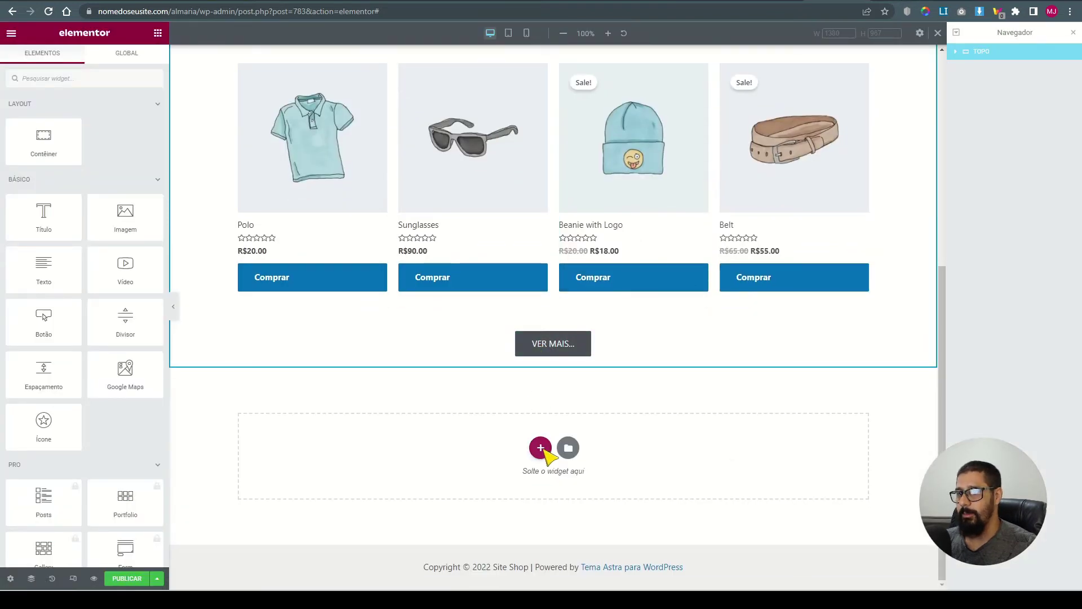
click(541, 447)
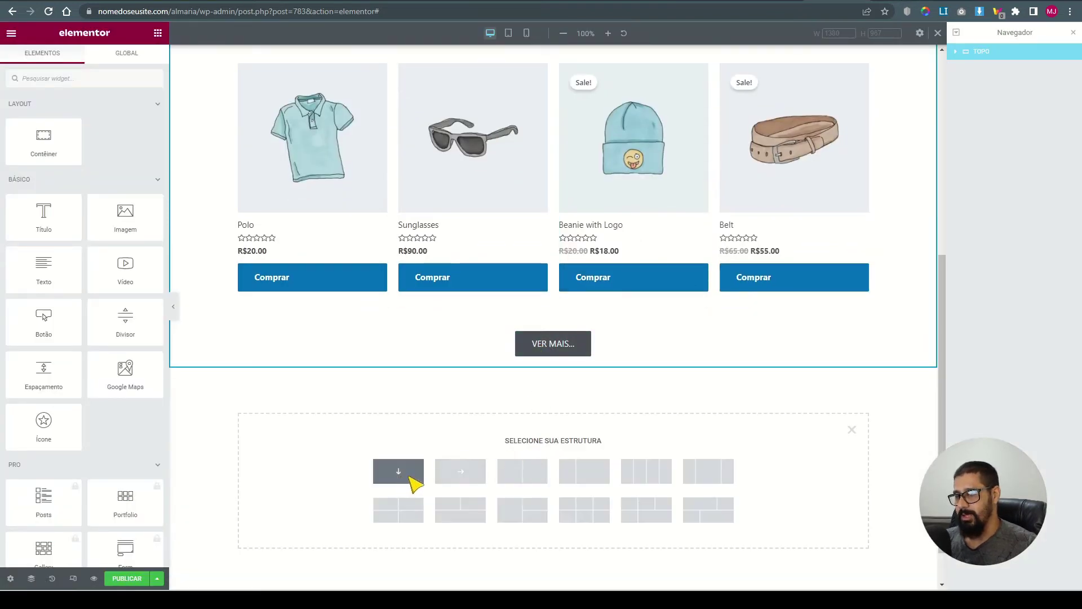
click(461, 474)
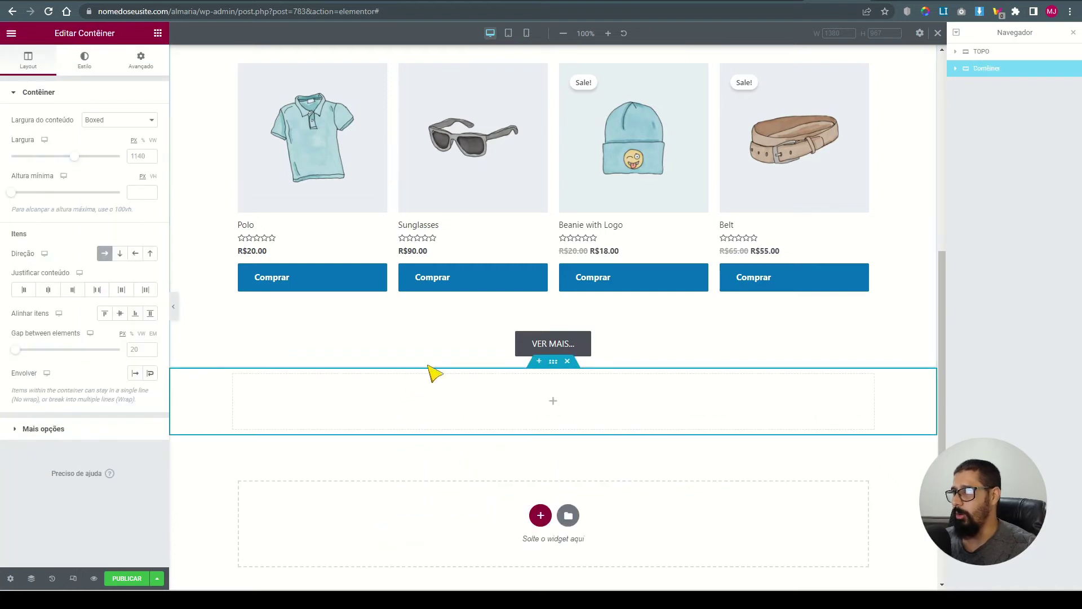
click(97, 289)
click(106, 313)
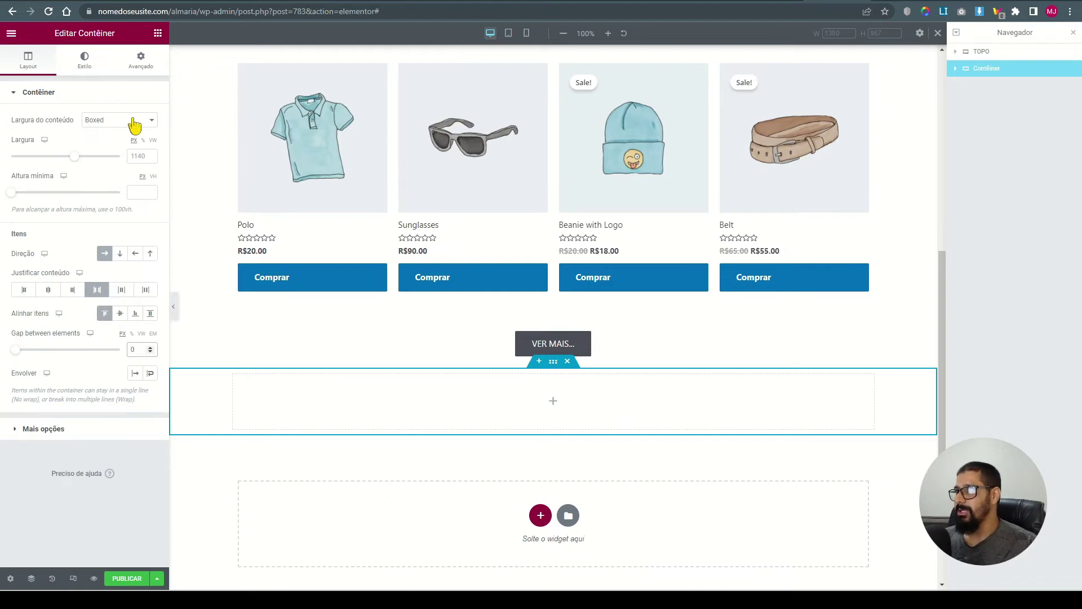
Give the container a Clássico background in light grey Theme Cor 5
click(84, 58)
click(105, 144)
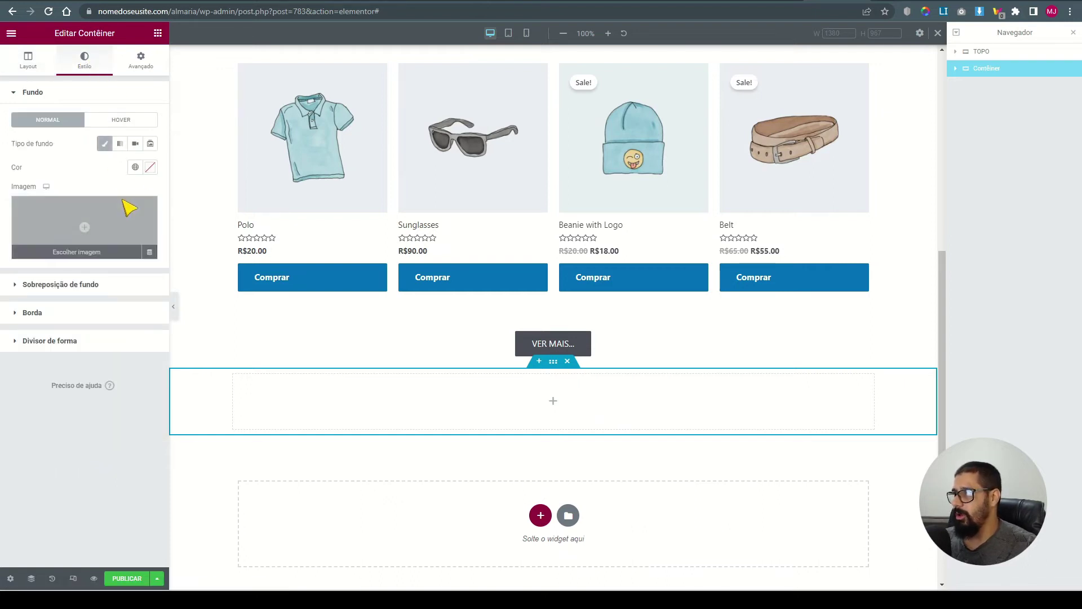
click(136, 167)
scroll(93, 333, down, 3)
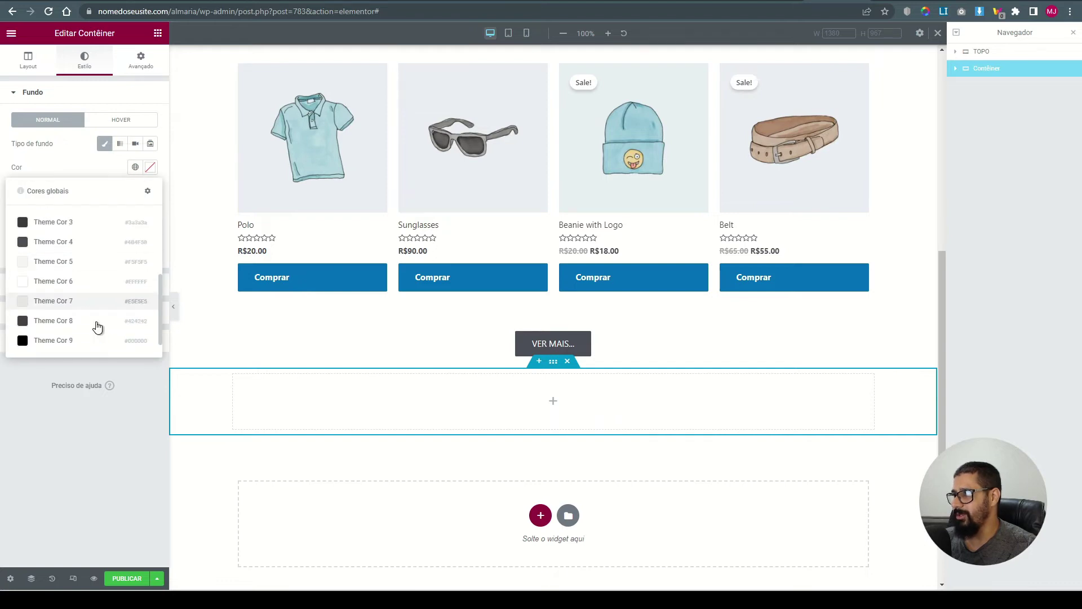
click(66, 264)
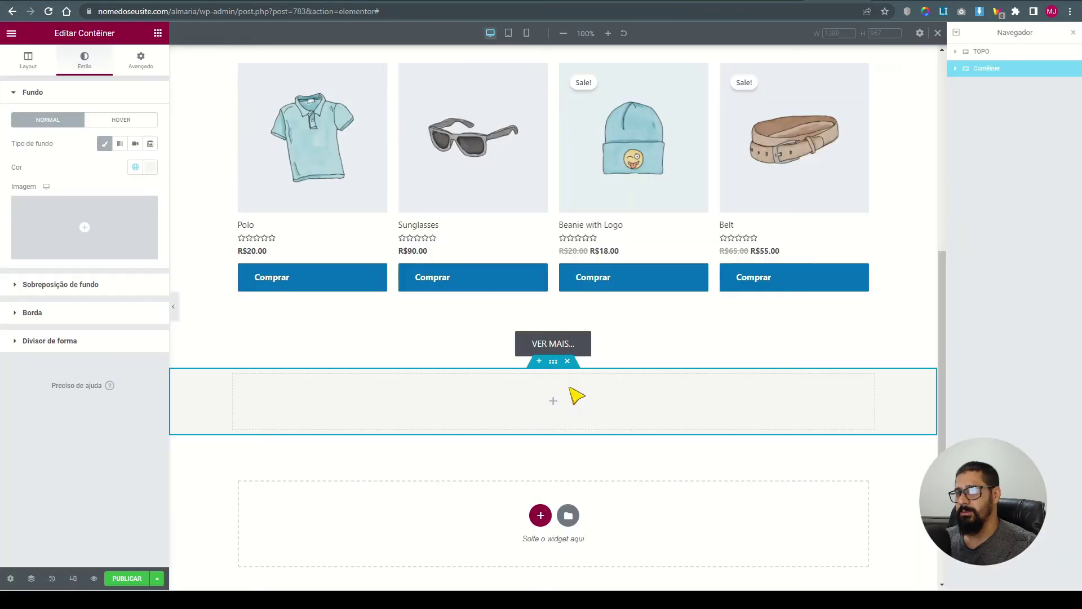
Copy the DESTAQUES heading into the grey container and retitle it CATEGORIA ACESSÓRIOS
scroll(576, 395, up, 6)
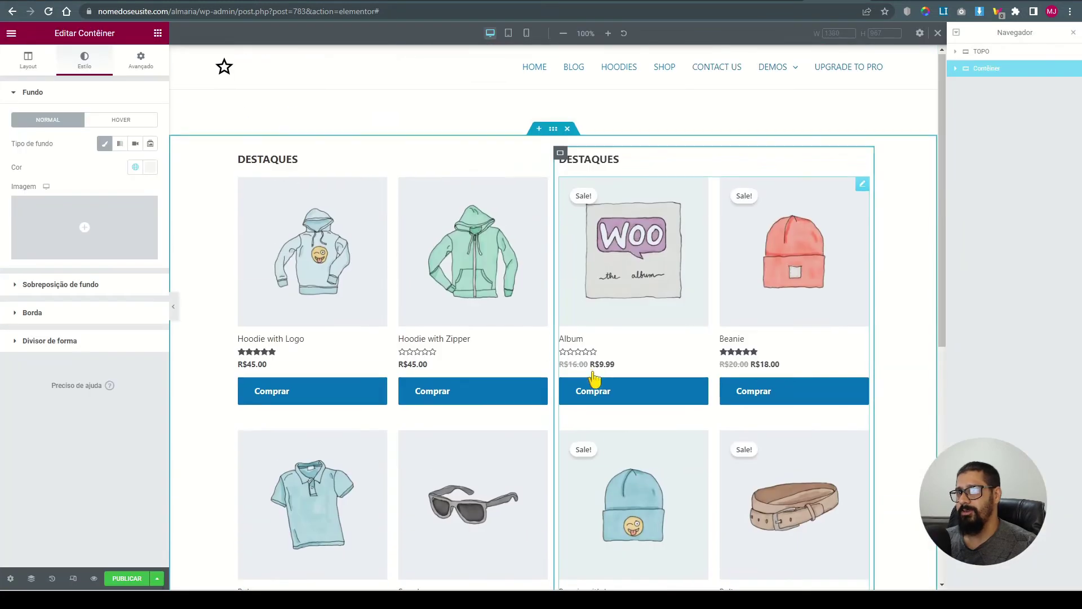
right_click(269, 162)
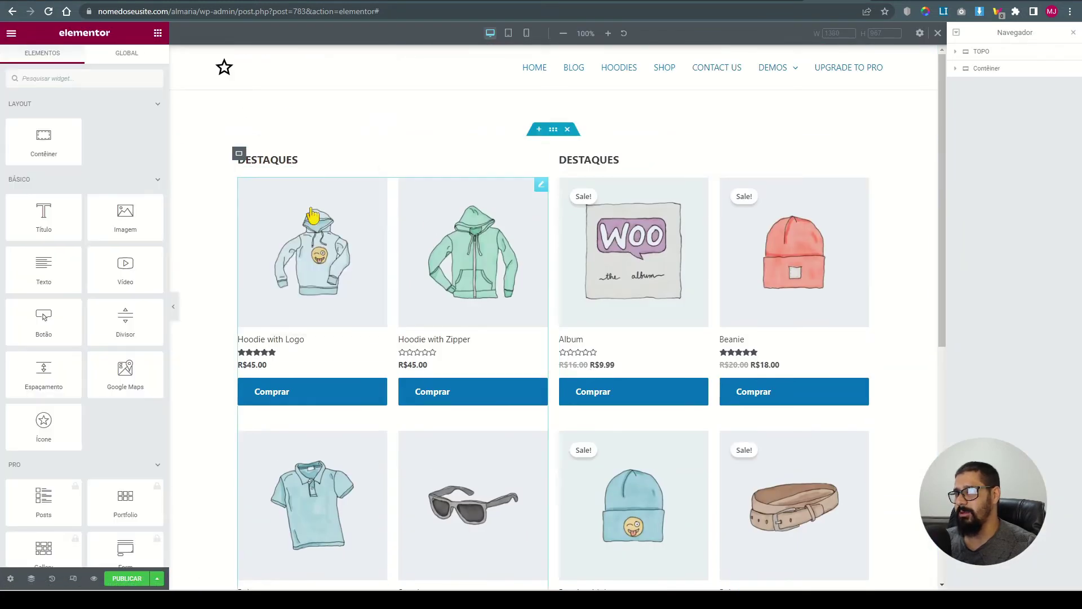
click(311, 222)
right_click(472, 344)
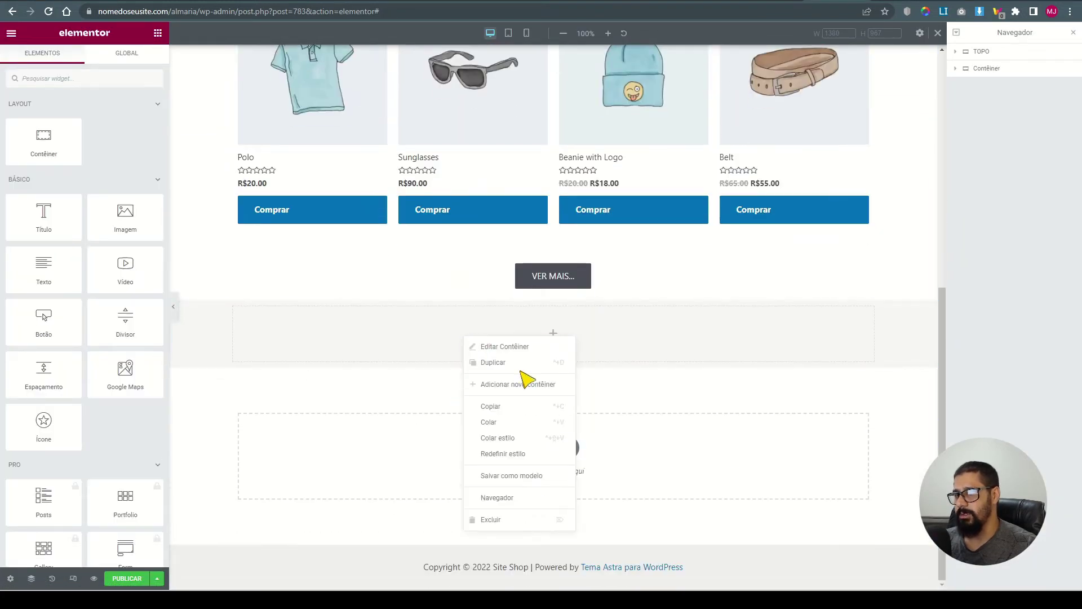
click(498, 424)
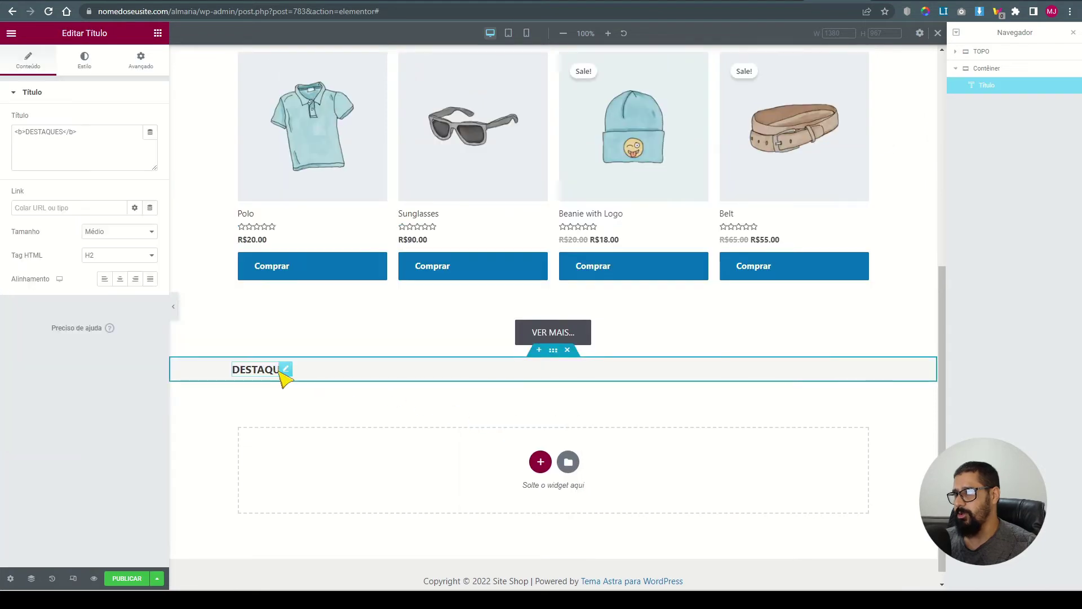
drag(83, 132, 8, 134)
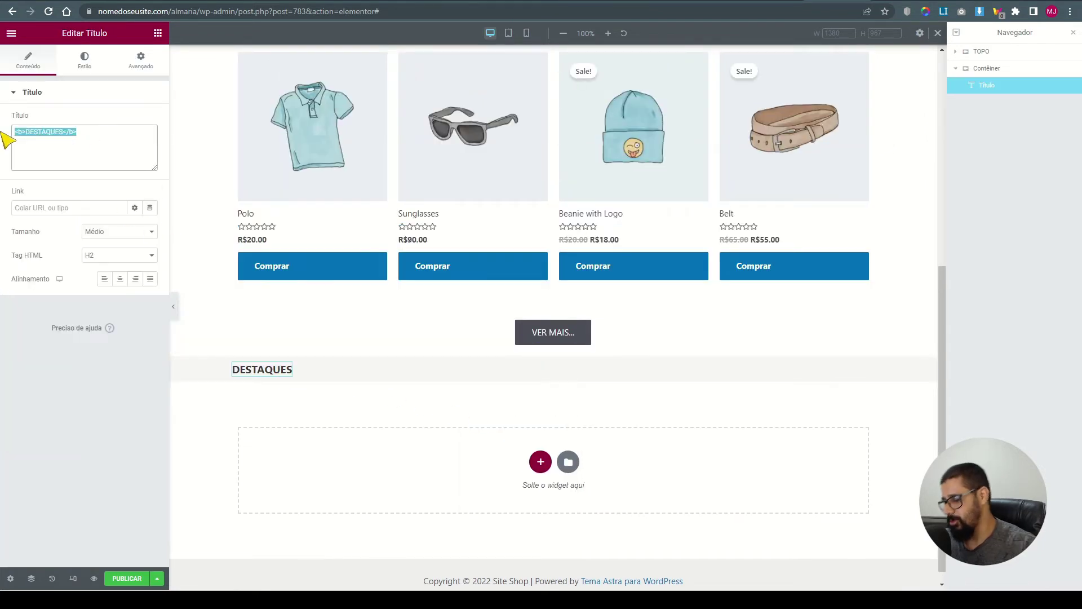
key(End)
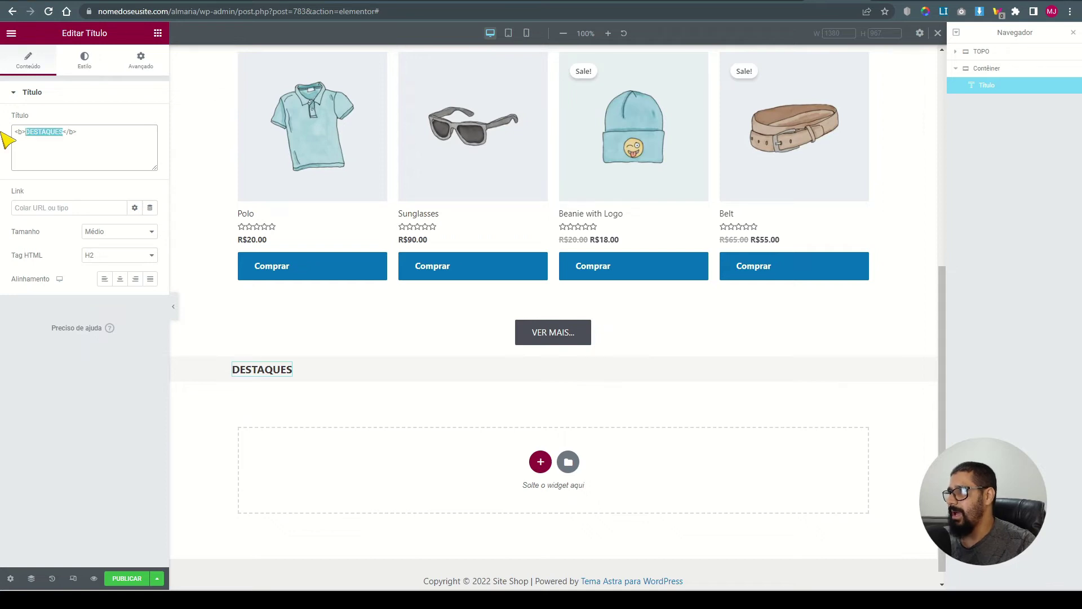
text(ACESSÓRIO)
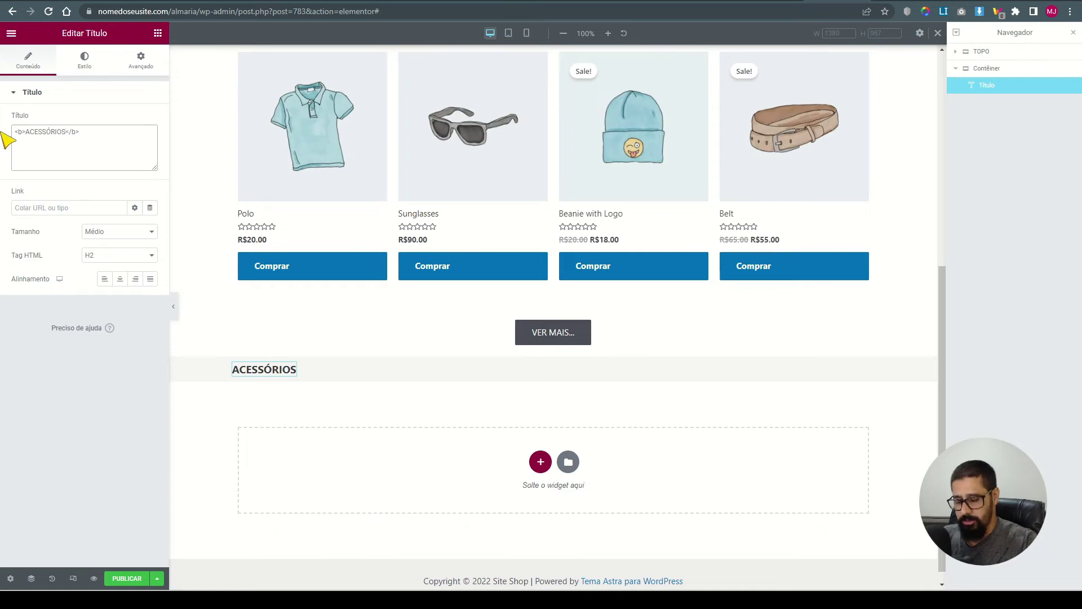
text(CATEGO)
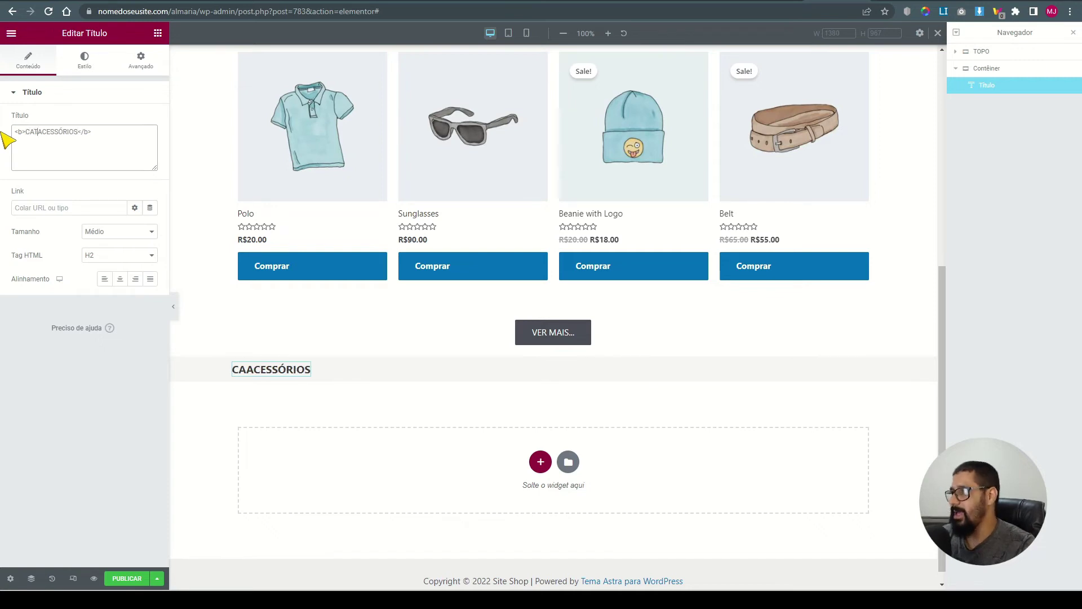
text(RIA)
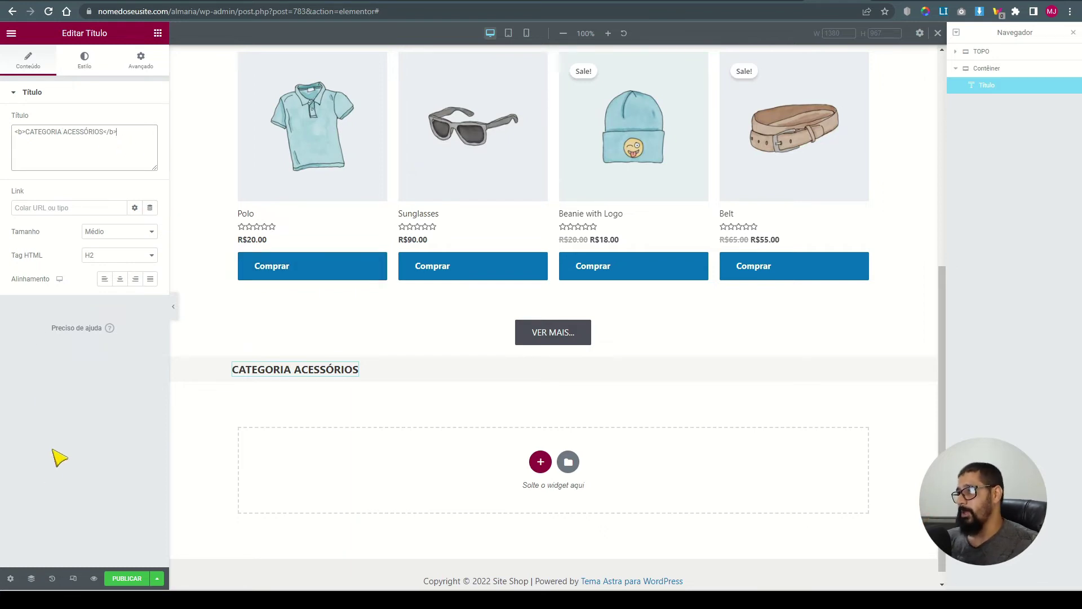
Add a Text widget beside the heading, replacing Lorem ipsum with the reference page's accessories description
click(157, 34)
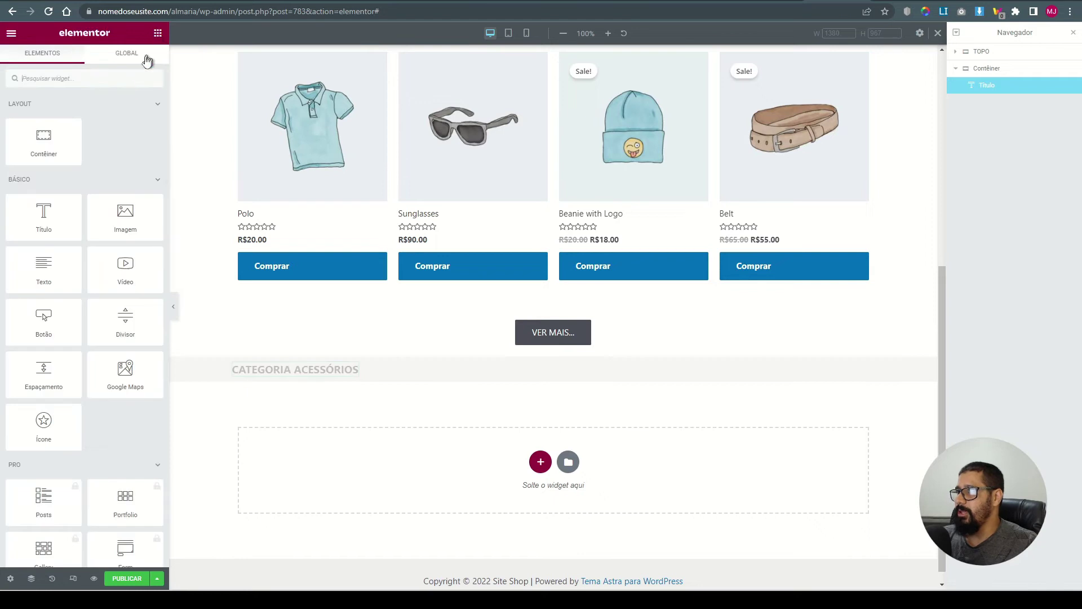
drag(56, 266, 355, 380)
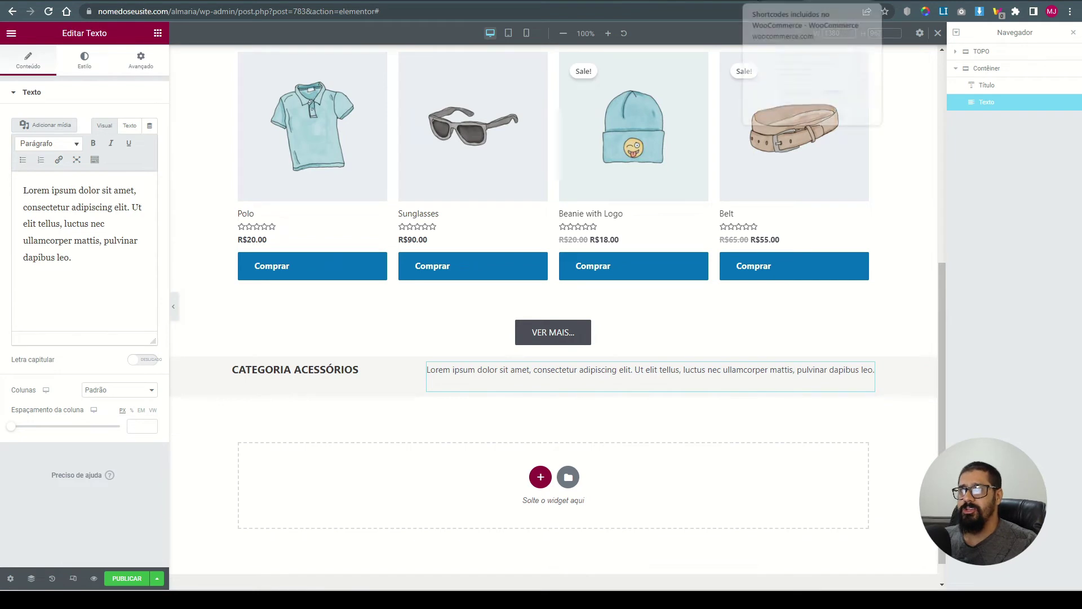
click(773, 1)
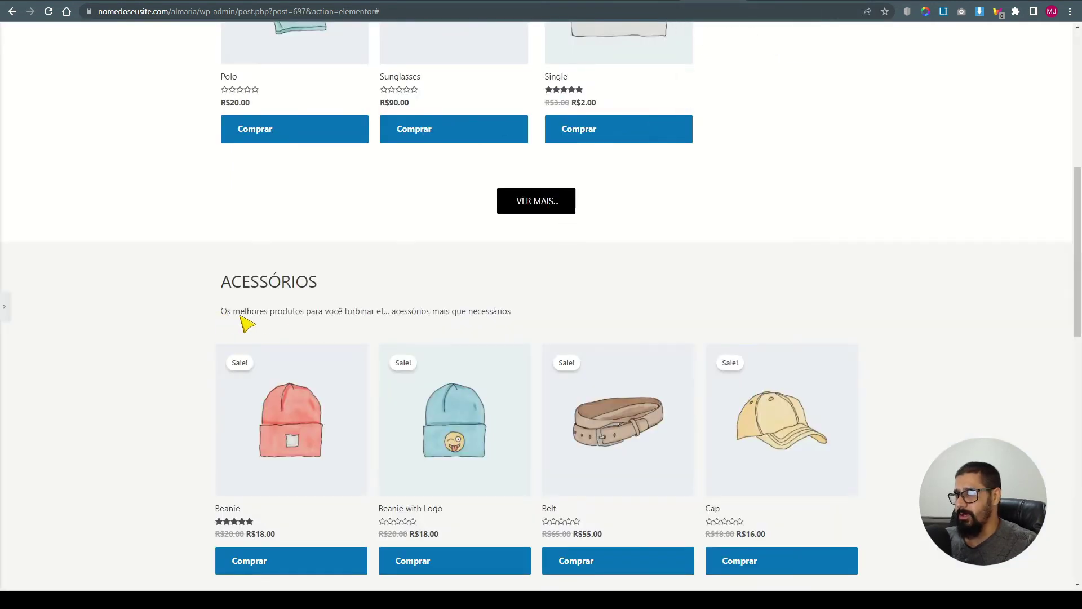
key(ctrl+shift+Tab)
key(ctrl+a)
text(Os melhores produtos para você turbinar et... acessórios mais que necessários)
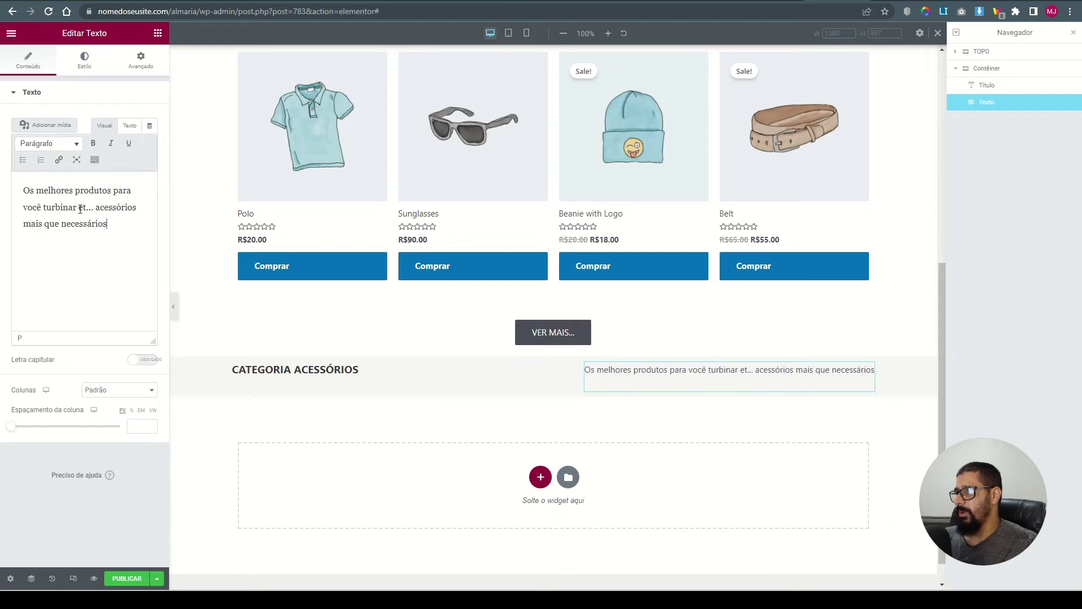
drag(83, 207, 86, 224)
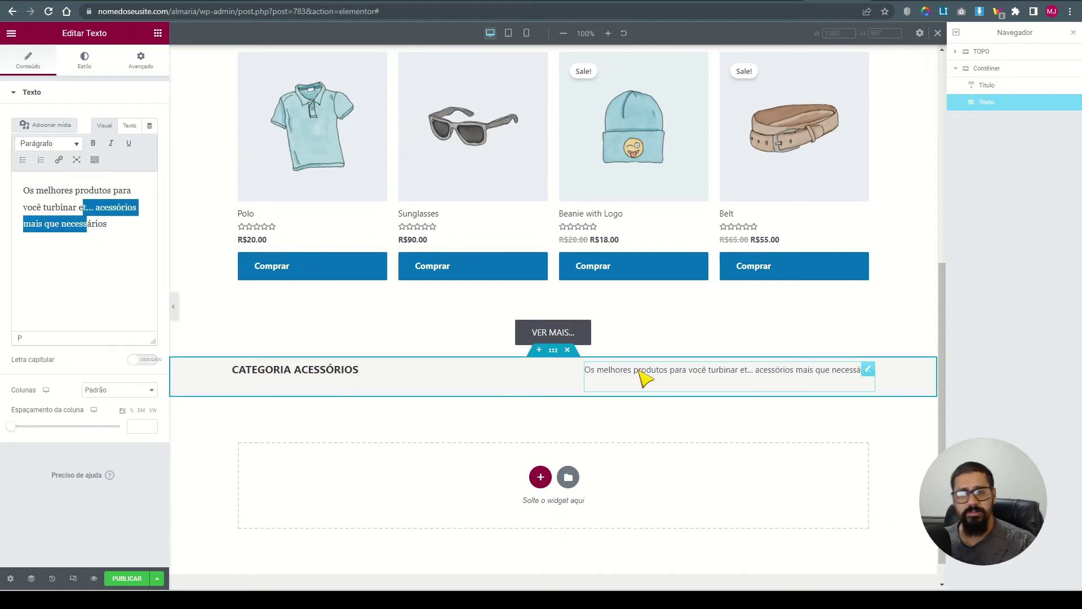
Set both the heading and the description widgets to Largura total (100%) width
click(319, 372)
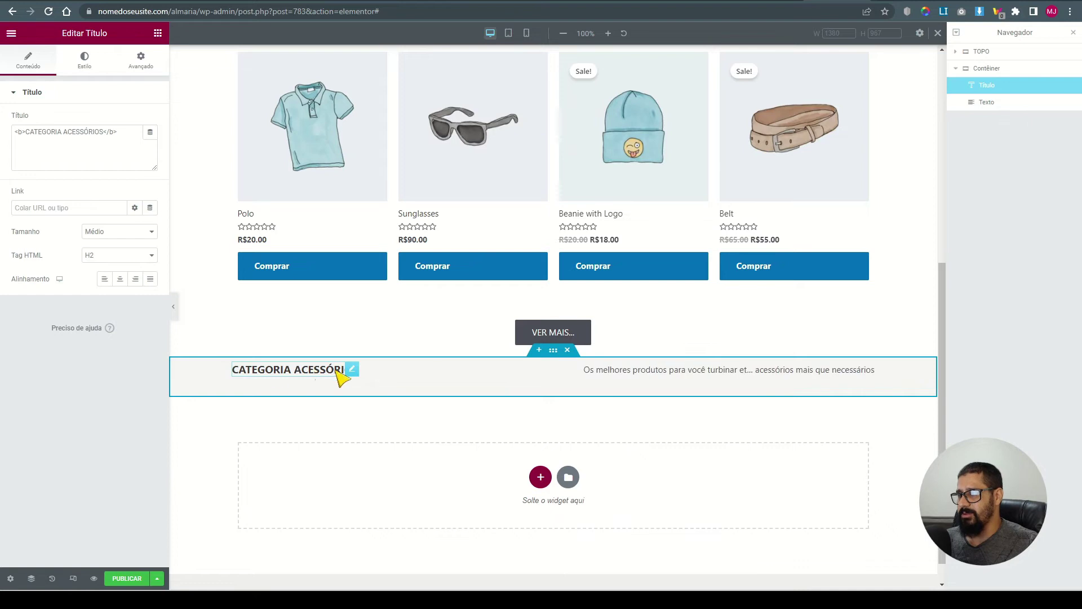
click(141, 61)
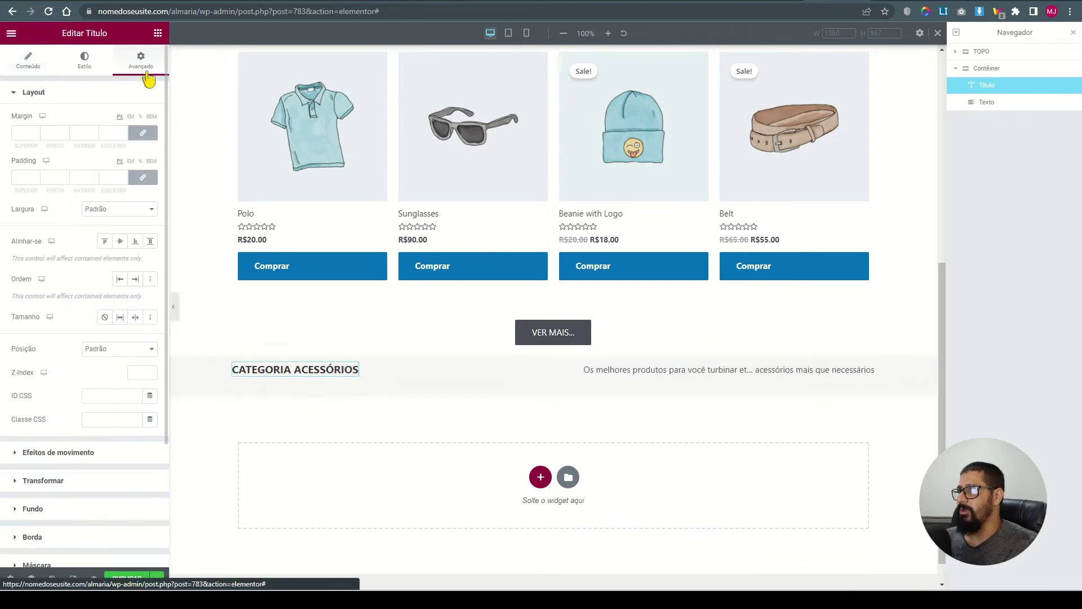
click(143, 218)
click(118, 226)
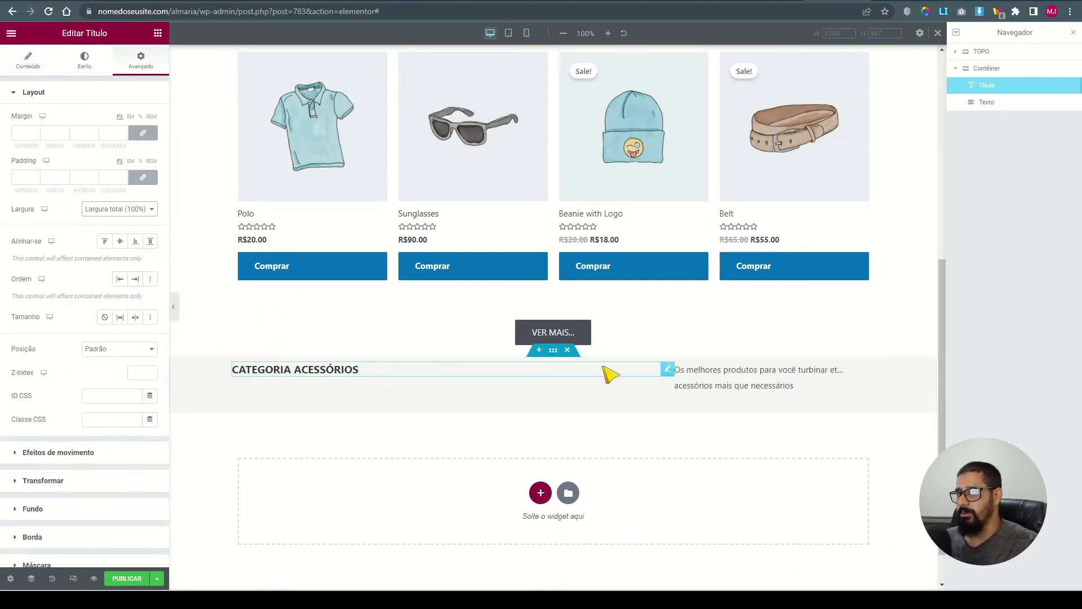
click(713, 388)
click(141, 61)
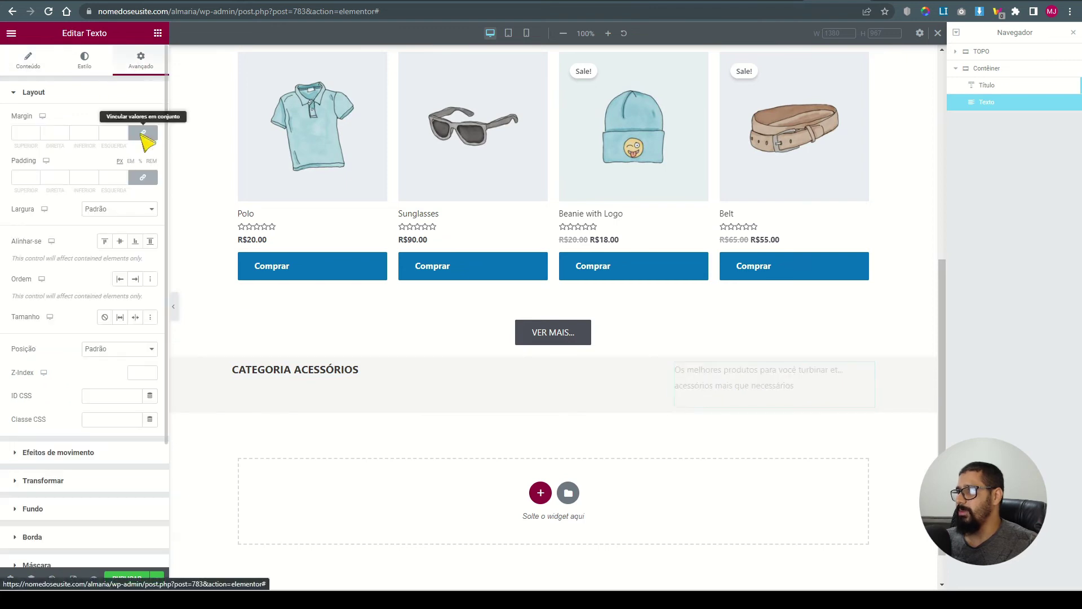
click(126, 217)
click(119, 231)
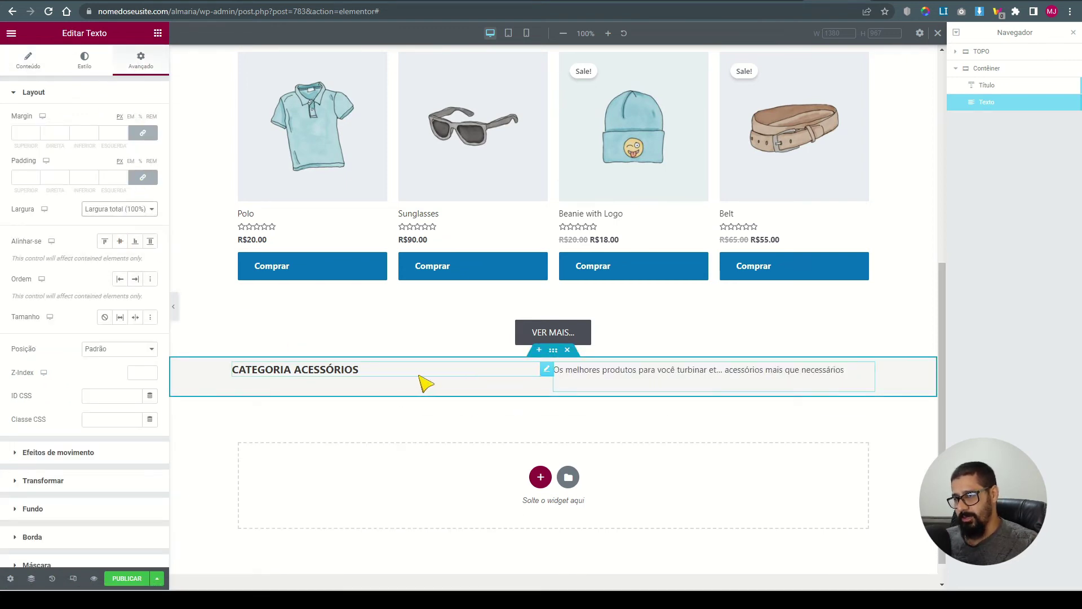
Turn on Envolver (wrap) in the category container's layout settings
right_click(558, 354)
click(575, 360)
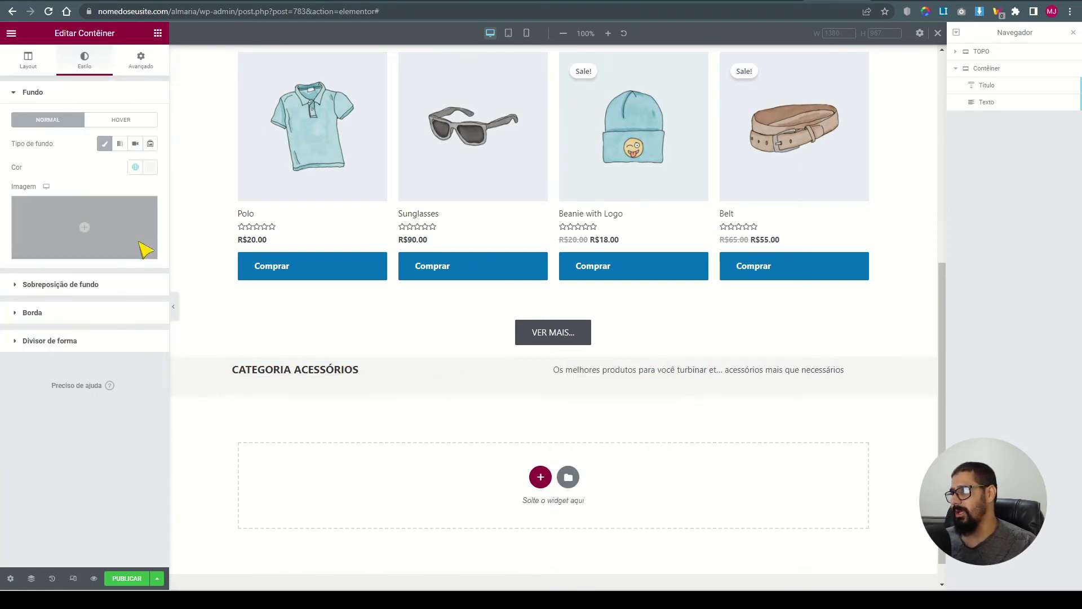
click(29, 59)
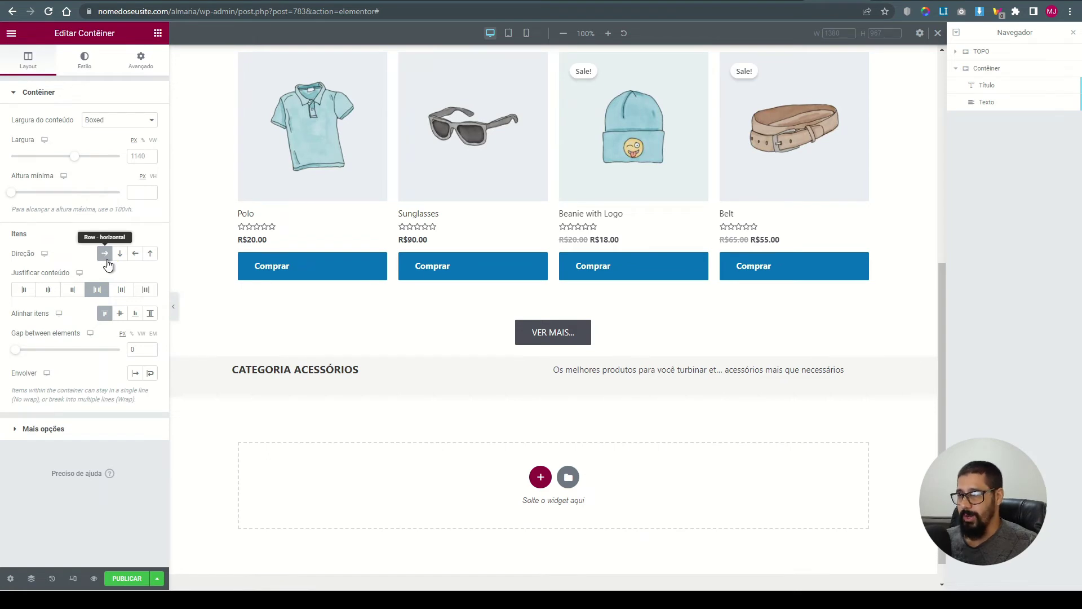
click(150, 373)
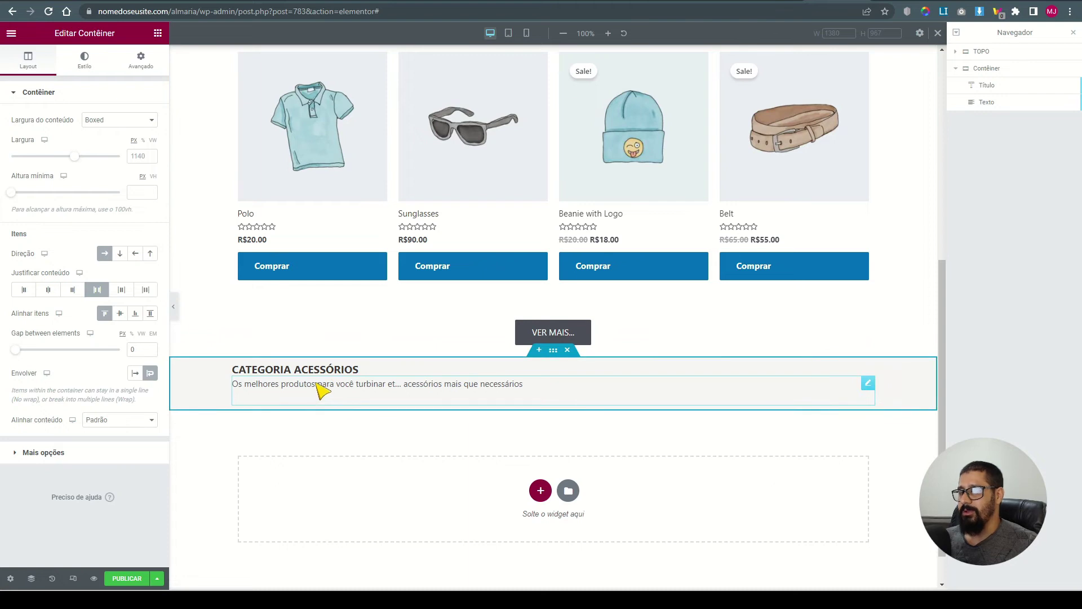
scroll(406, 369, down, 2)
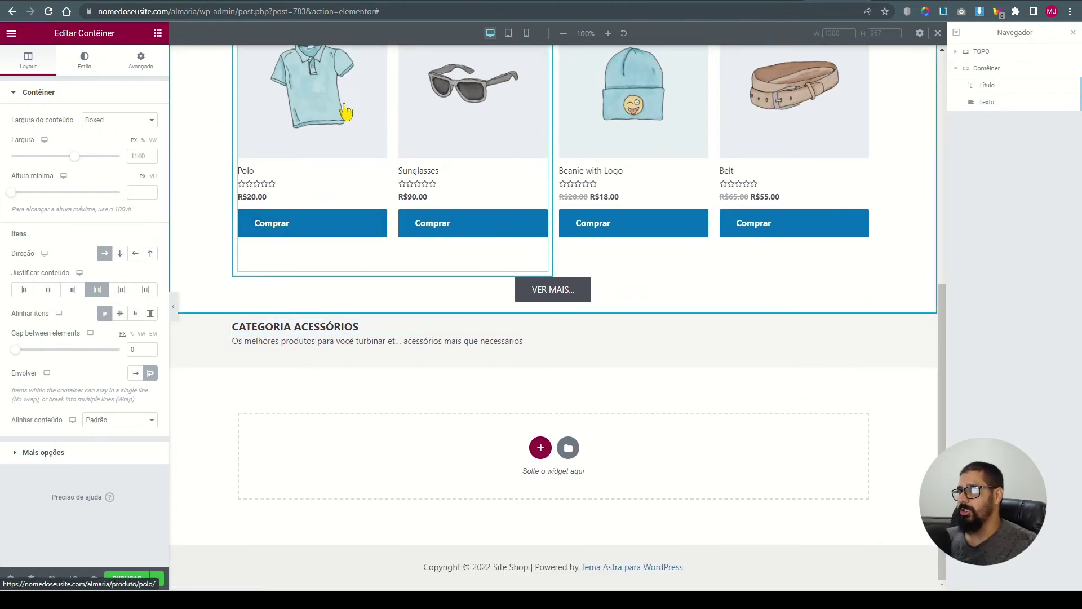
Add a Shortcode widget into the category container below the description
click(158, 33)
text(SH)
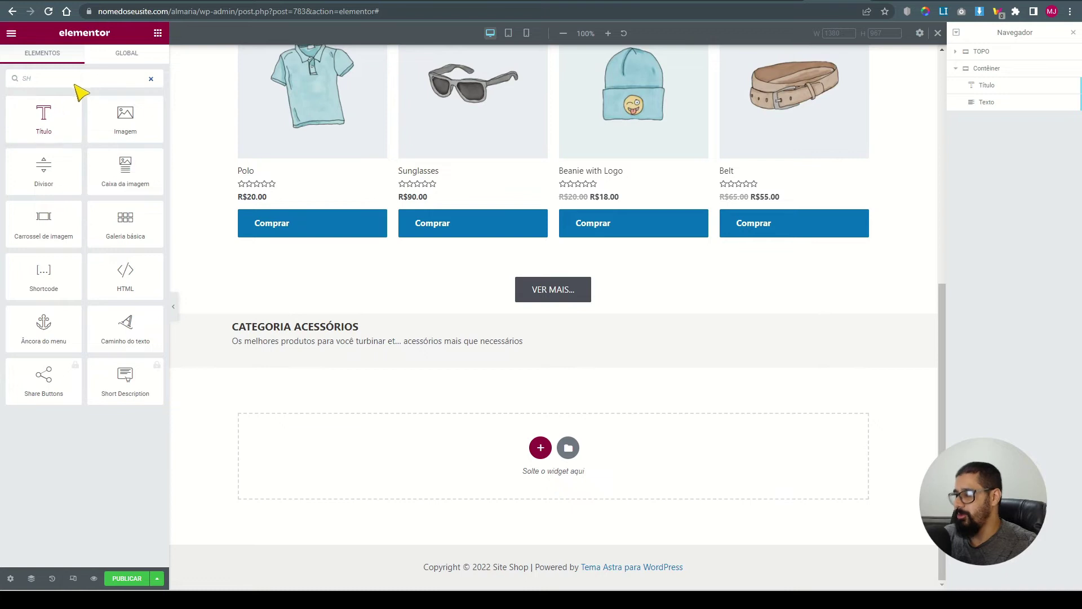
text(OR)
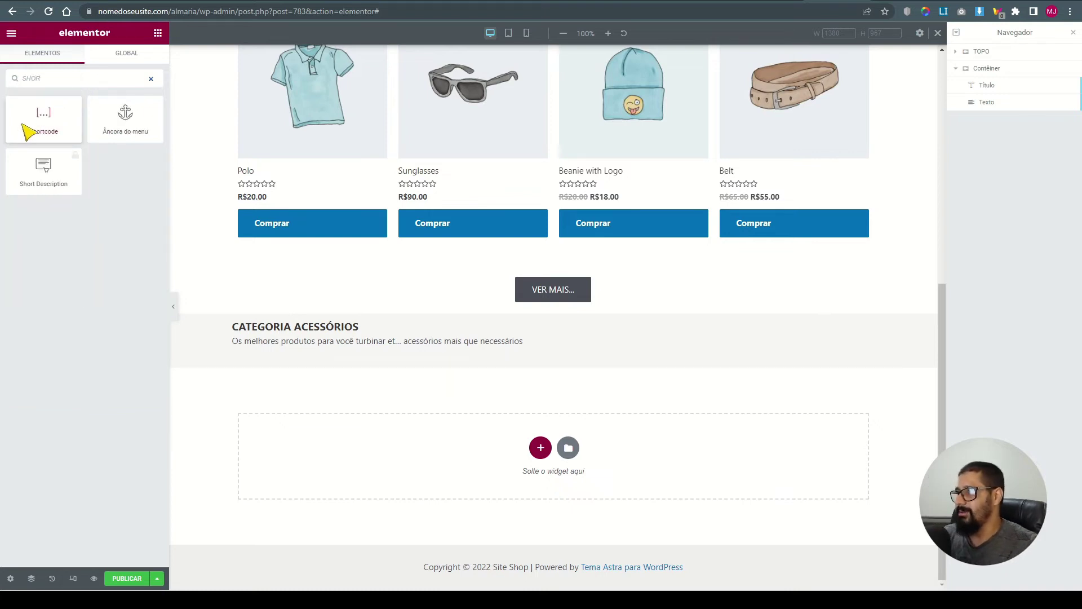
drag(40, 124, 322, 345)
drag(1009, 102, 1009, 134)
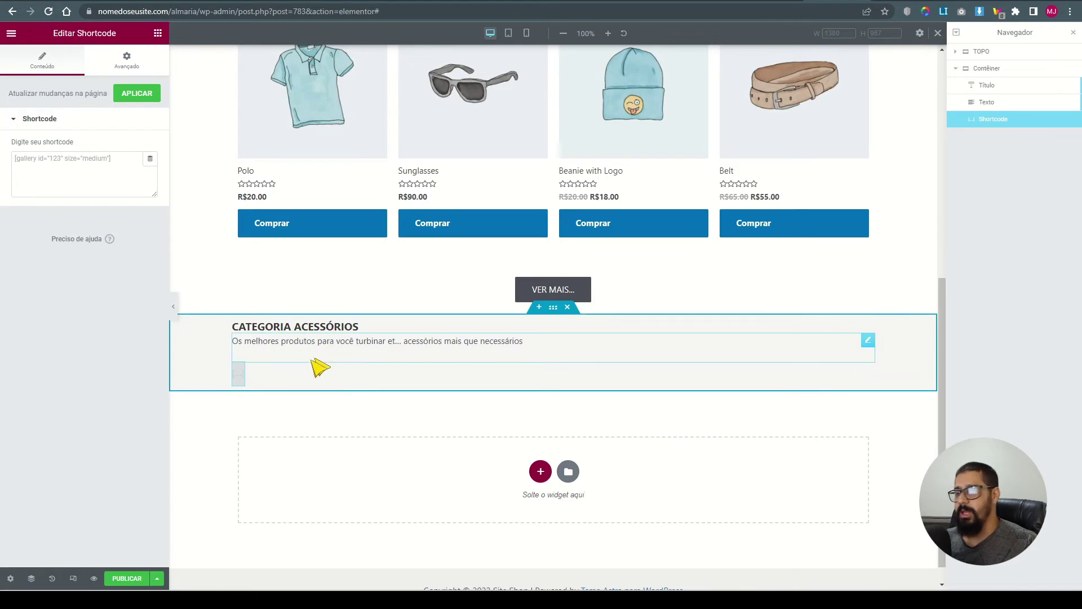
Rename the category container to CAT. ACESSÓRIOS in the Navigator
double_click(988, 69)
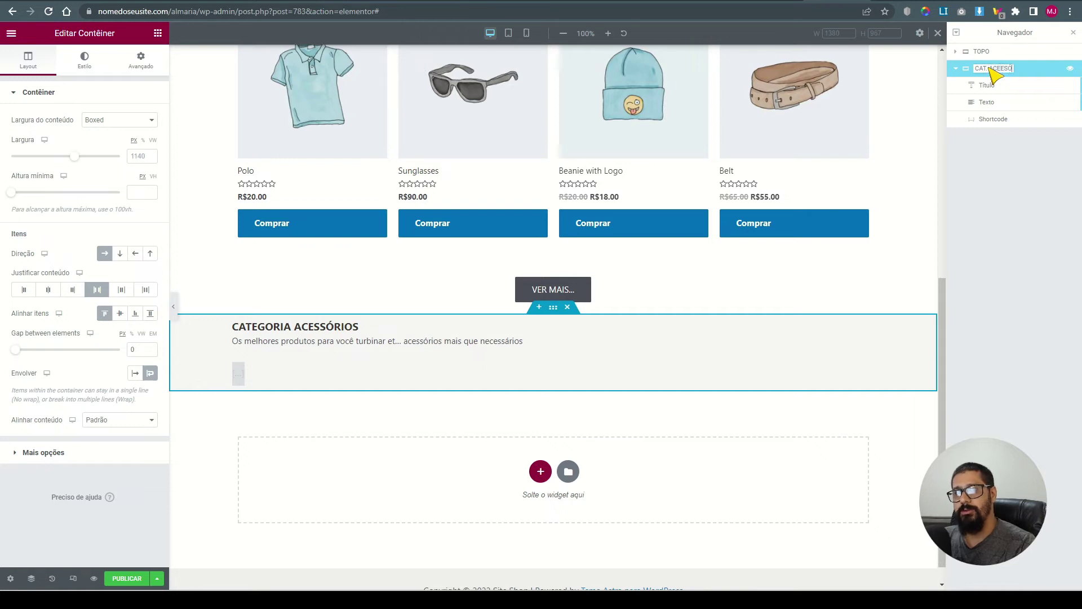
click(998, 160)
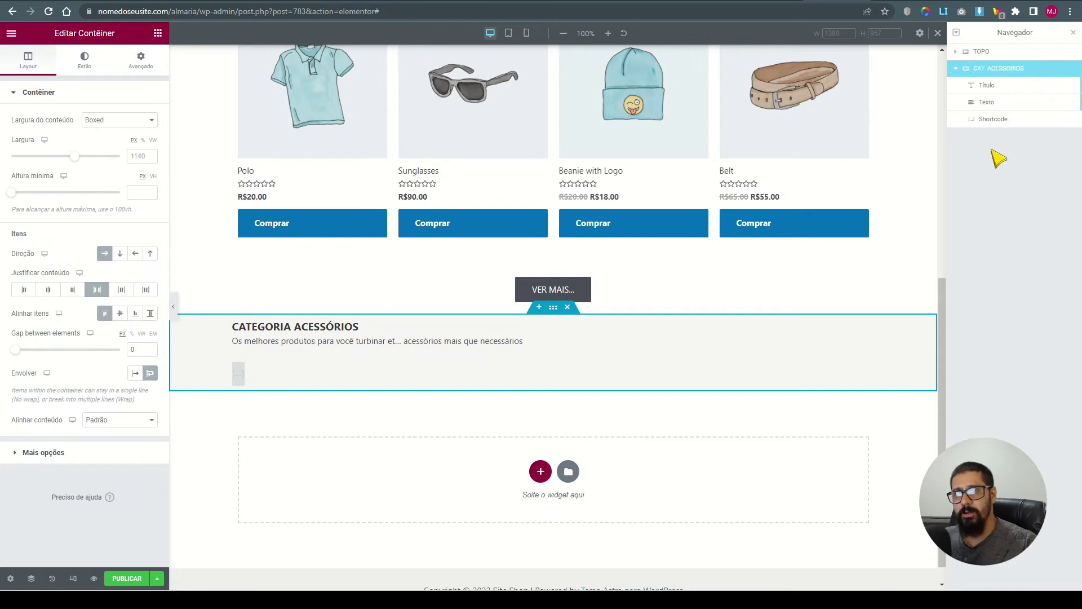
click(993, 120)
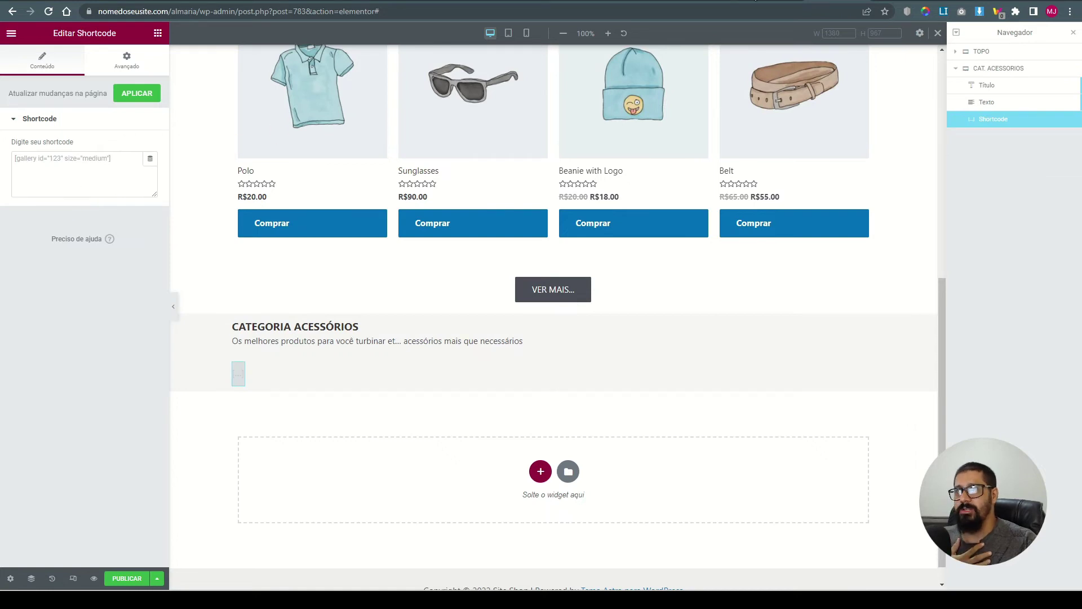
click(770, 1)
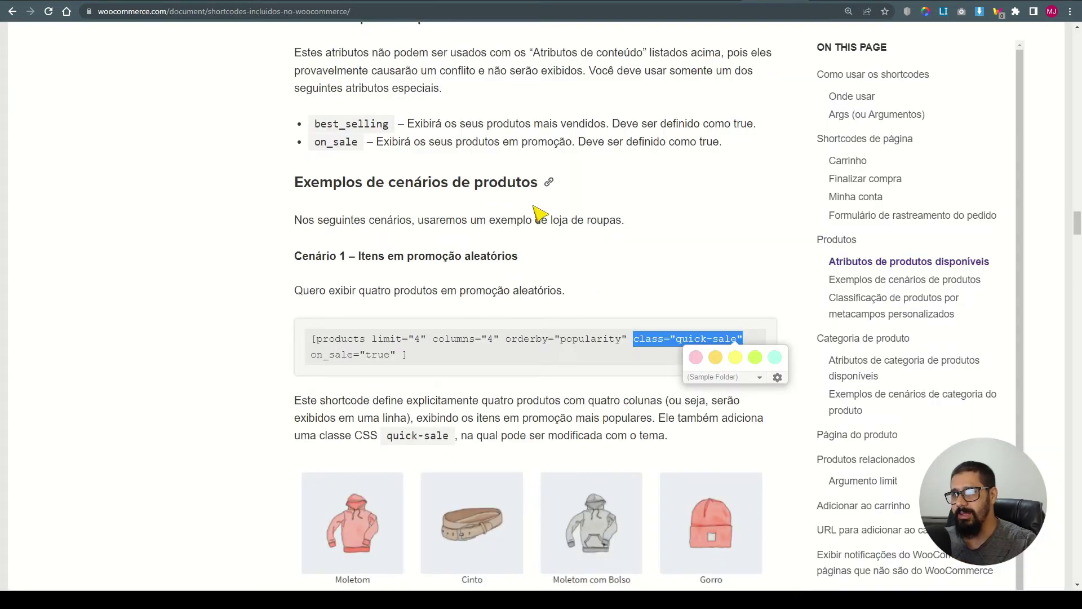
Find the category and cat_operator attributes in the shortcode attribute list
click(214, 303)
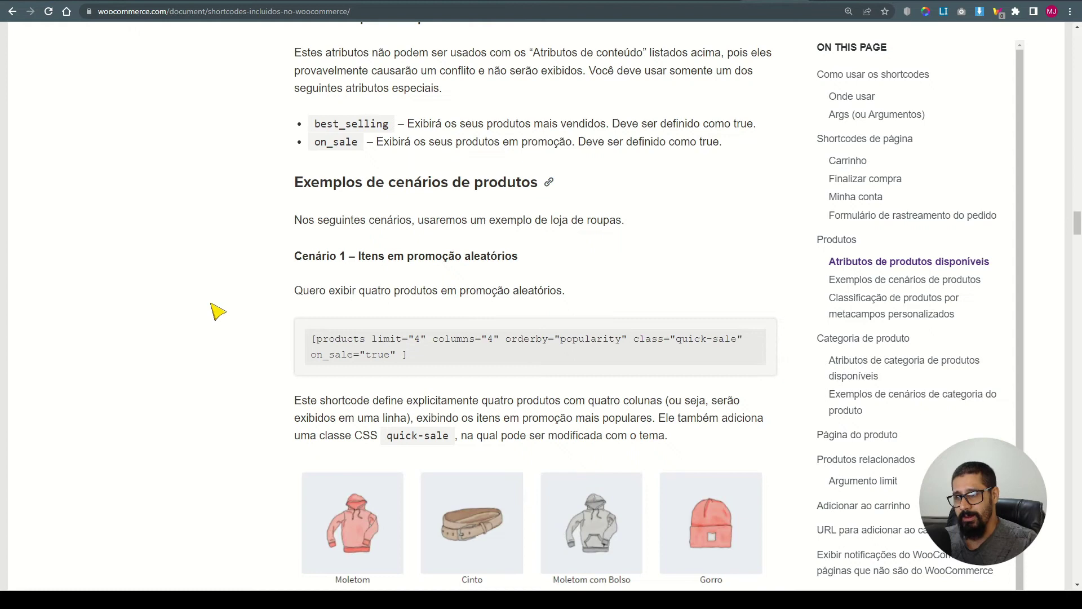
scroll(217, 311, down, 10)
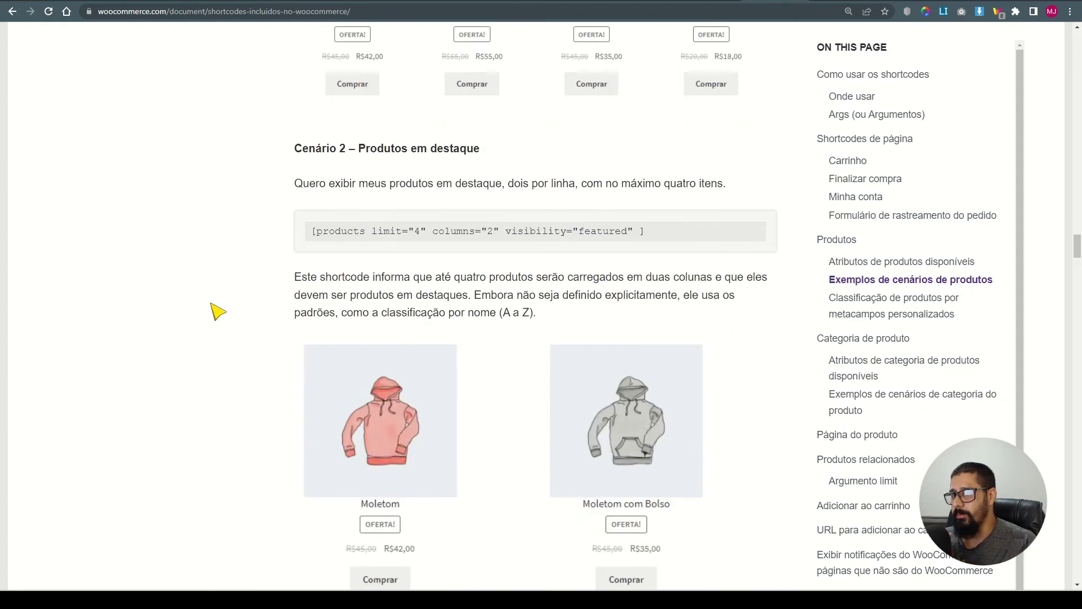
scroll(219, 312, down, 5)
scroll(215, 309, up, 20)
scroll(243, 264, up, 6)
scroll(338, 476, down, 5)
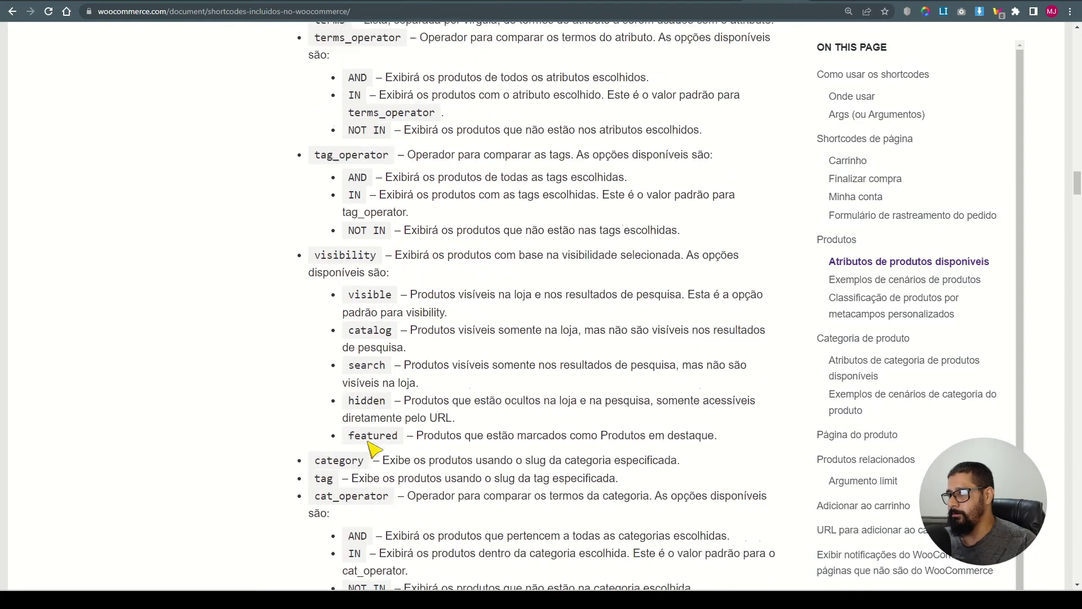
drag(315, 380, 365, 383)
scroll(338, 451, down, 3)
click(447, 384)
drag(316, 255, 394, 256)
click(530, 345)
drag(314, 211, 365, 213)
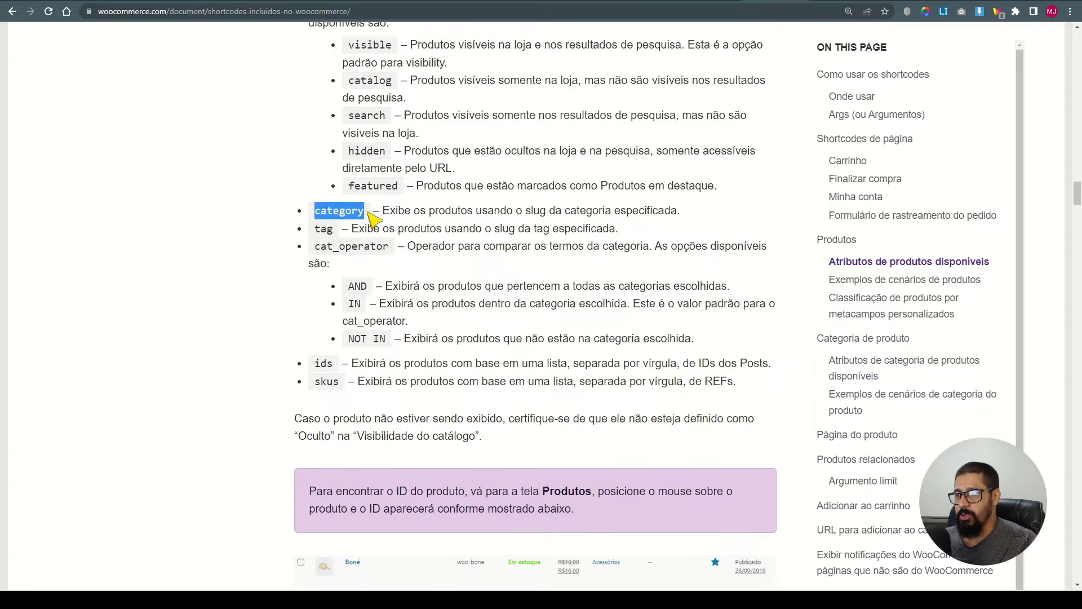
Review the cat_operator values AND, IN and NOT IN, plus the ids attribute
drag(349, 286, 370, 293)
click(388, 258)
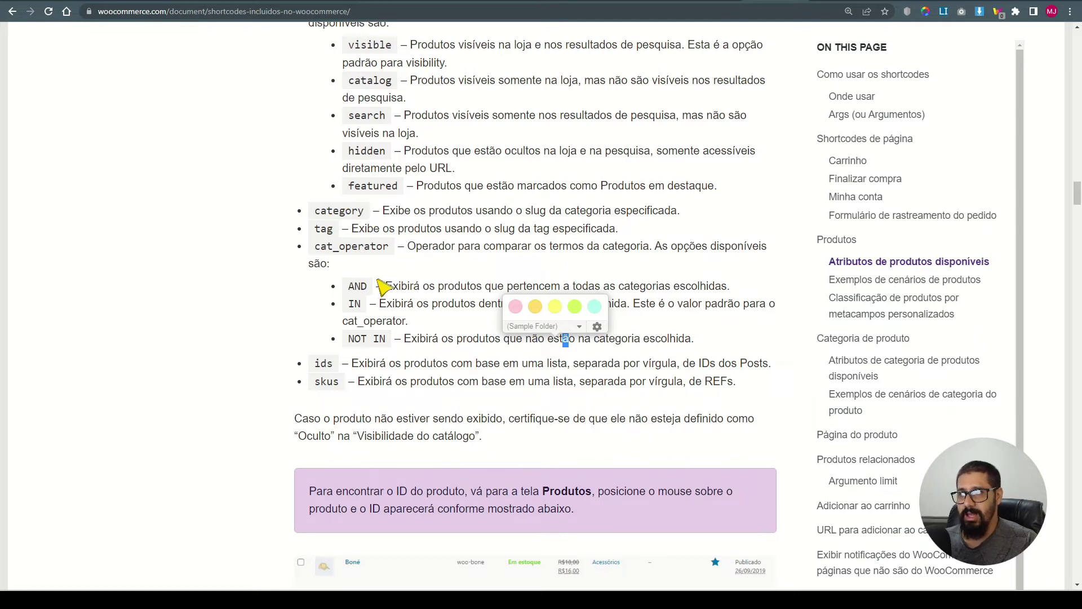
drag(369, 290, 355, 285)
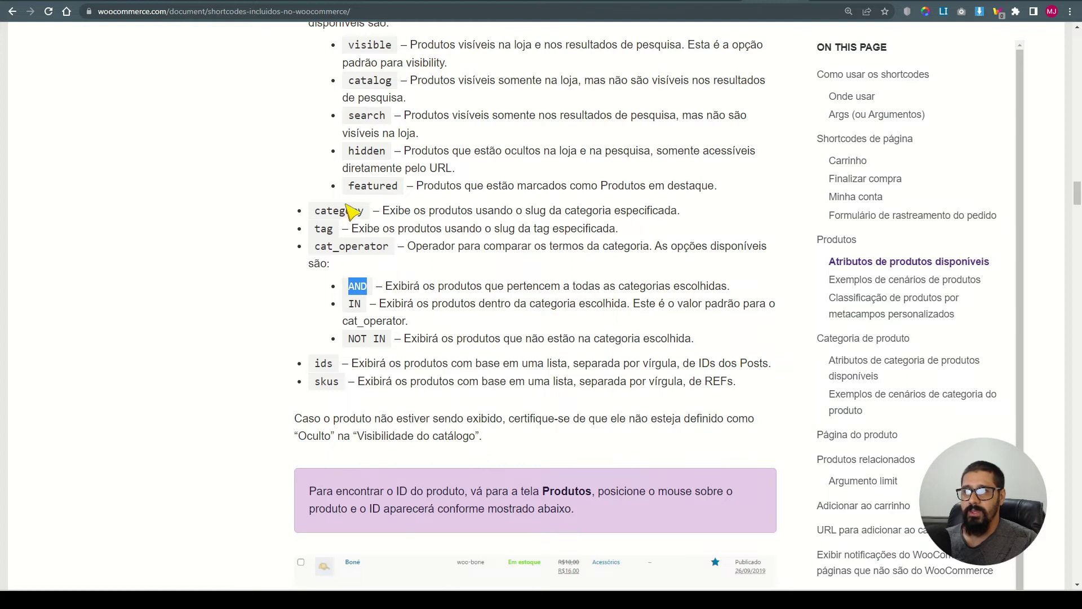
double_click(355, 305)
drag(349, 338, 389, 345)
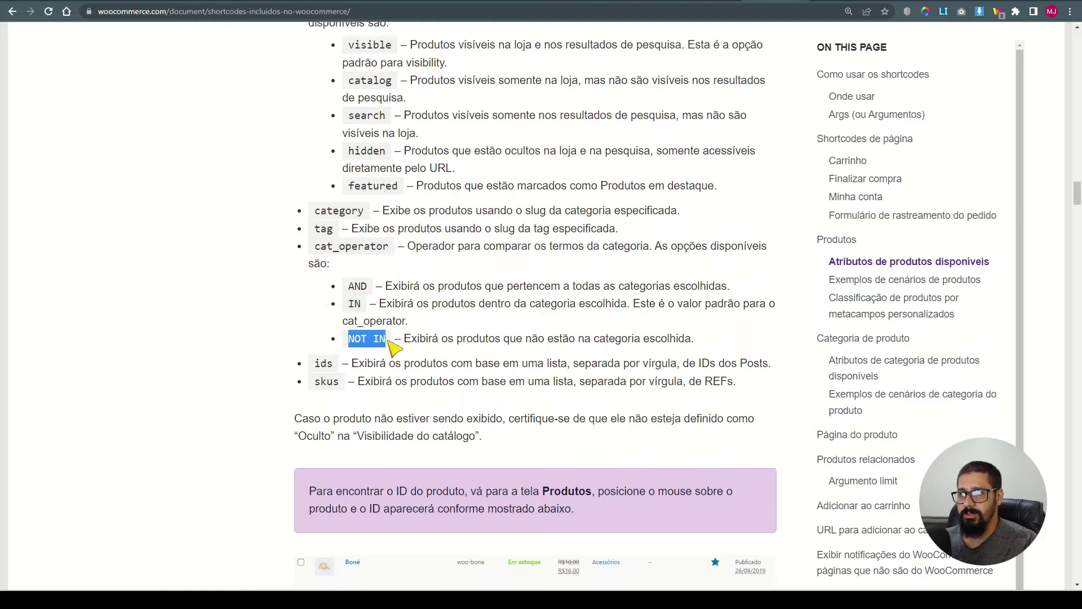
click(459, 398)
drag(325, 367, 333, 367)
Study the example [products] shortcode's limit, orderby id and DESC order, down to Cenário 5
scroll(509, 327, down, 15)
drag(317, 277, 426, 279)
drag(504, 281, 578, 285)
click(618, 285)
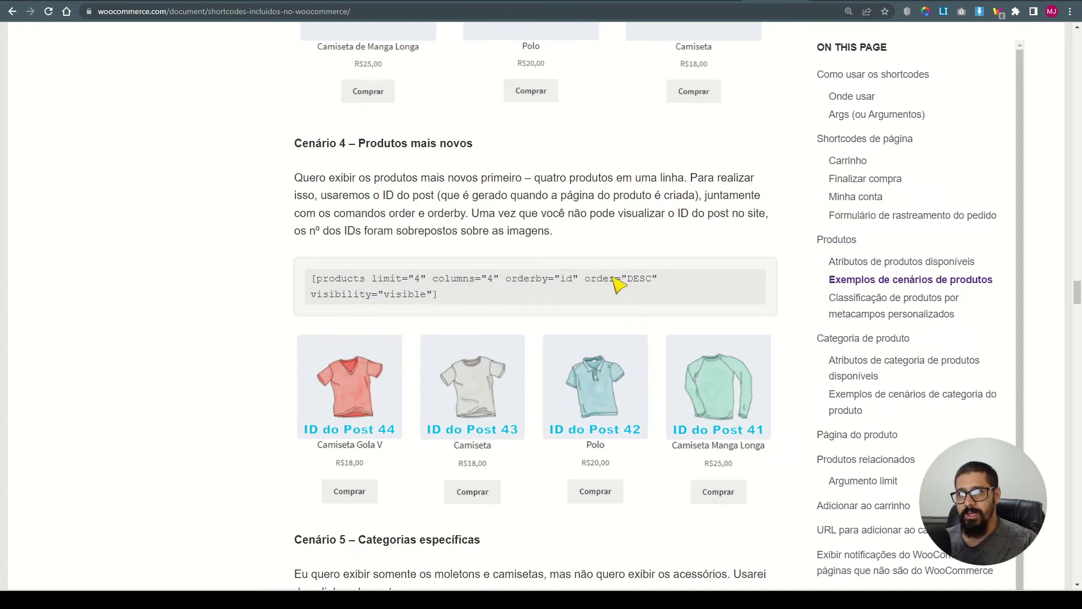
drag(627, 279, 652, 278)
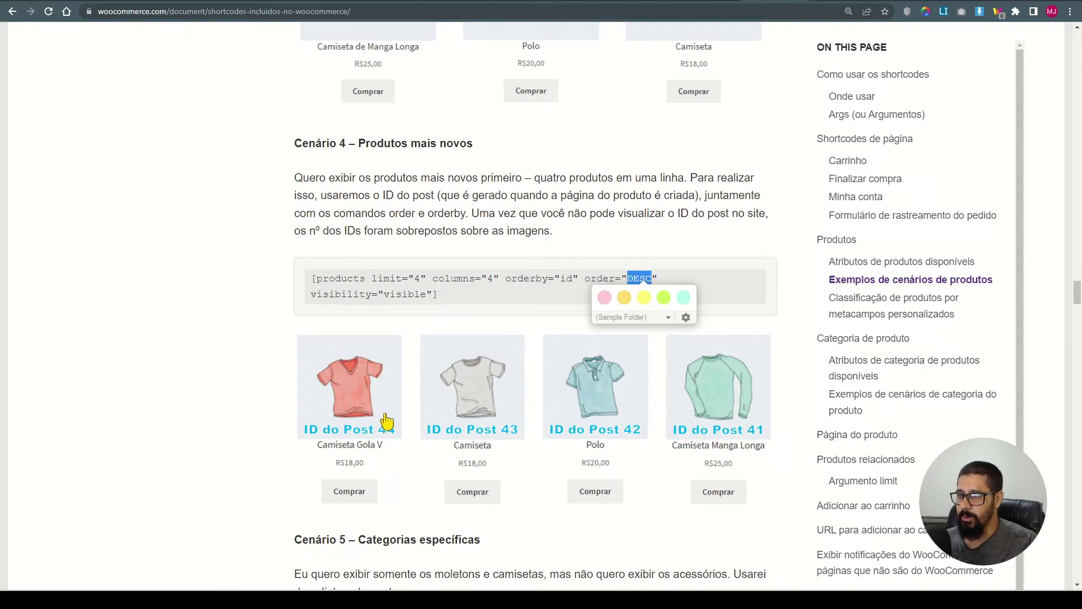
scroll(283, 391, down, 7)
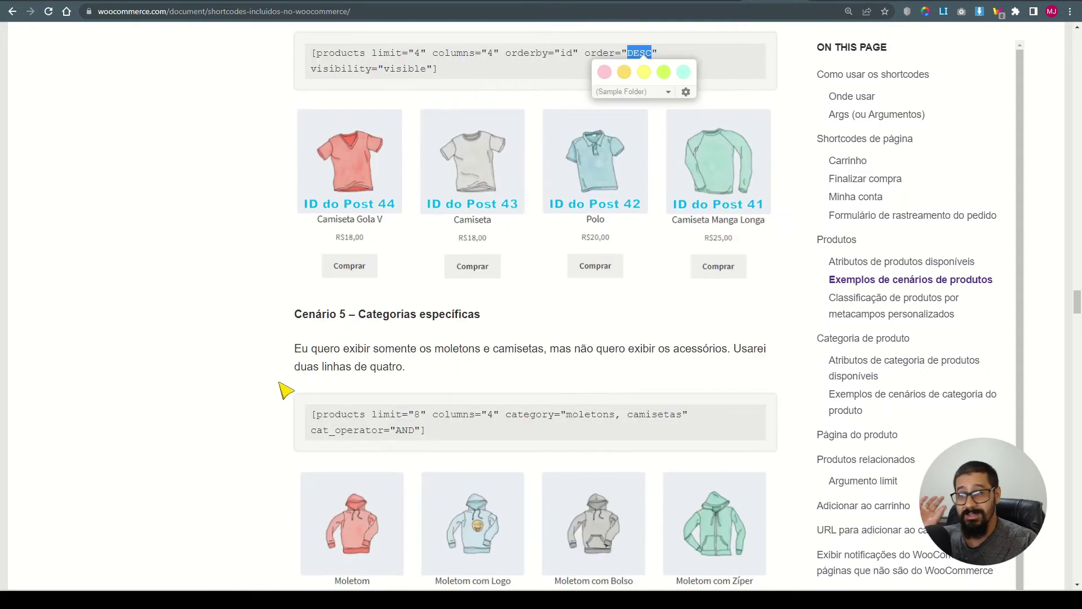
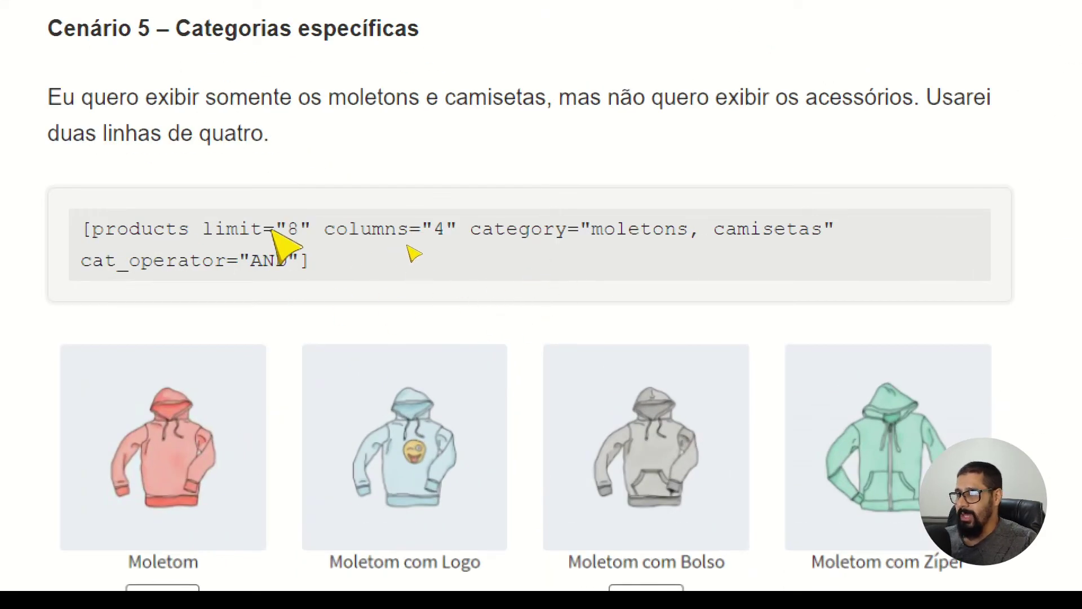
Highlight the limit="8" and columns="4" arguments of the Cenário 5 shortcode
double_click(293, 230)
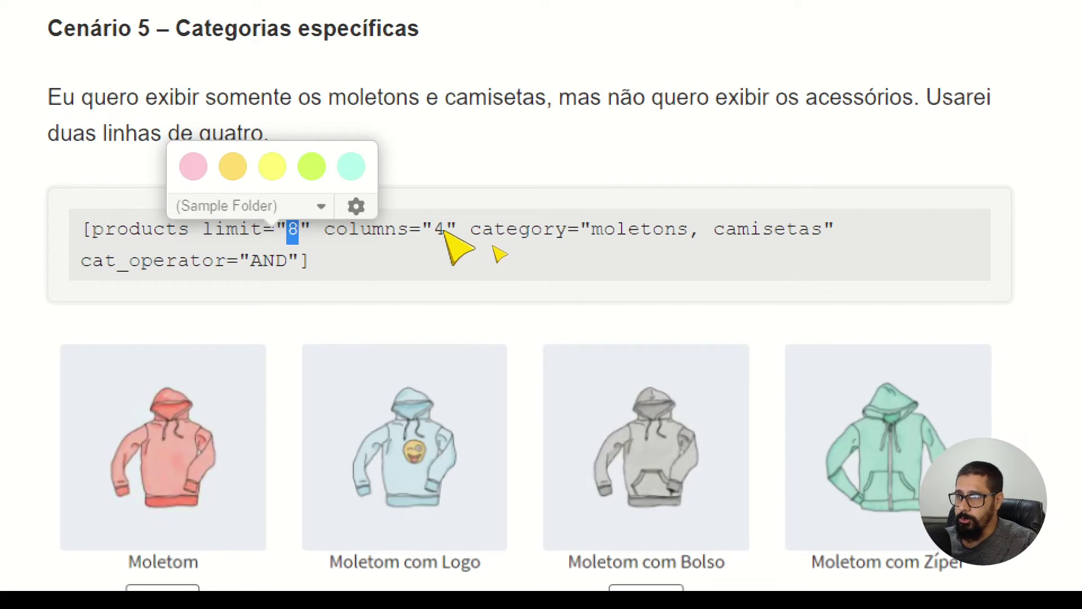
click(440, 234)
double_click(439, 231)
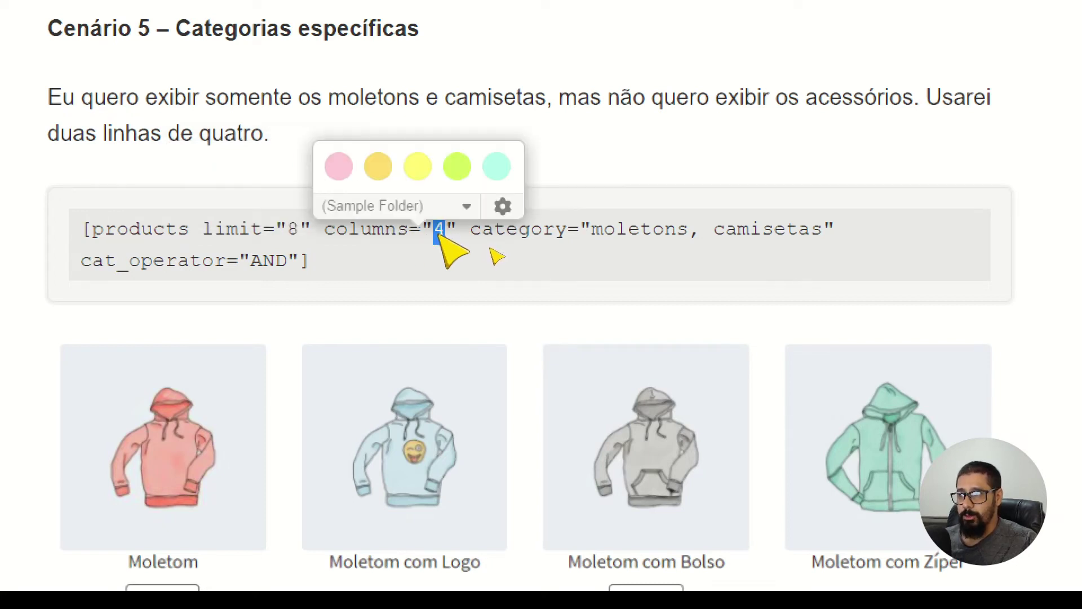
click(432, 237)
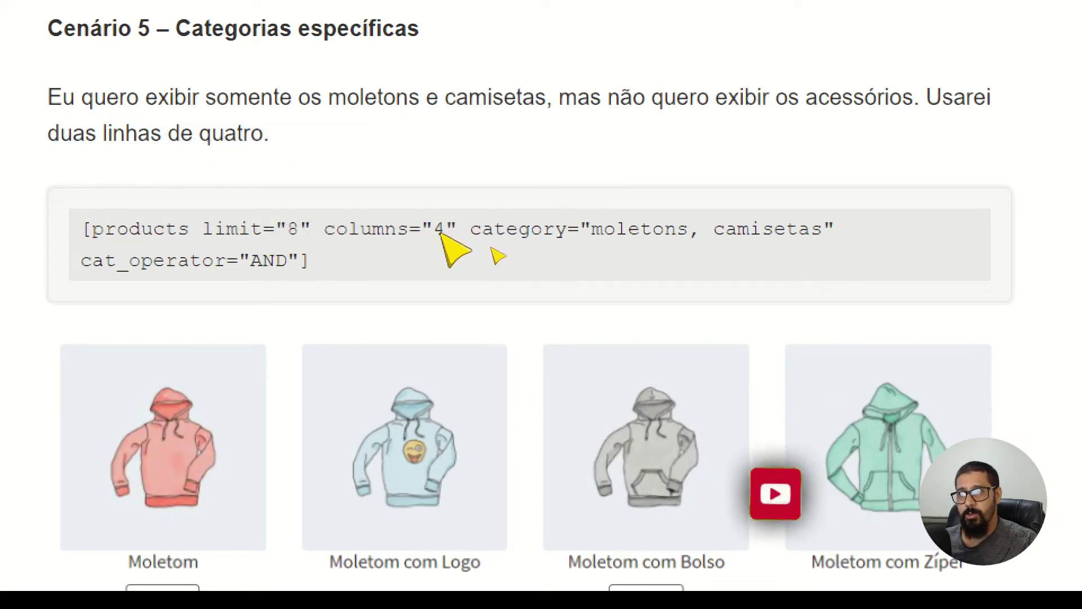
double_click(439, 232)
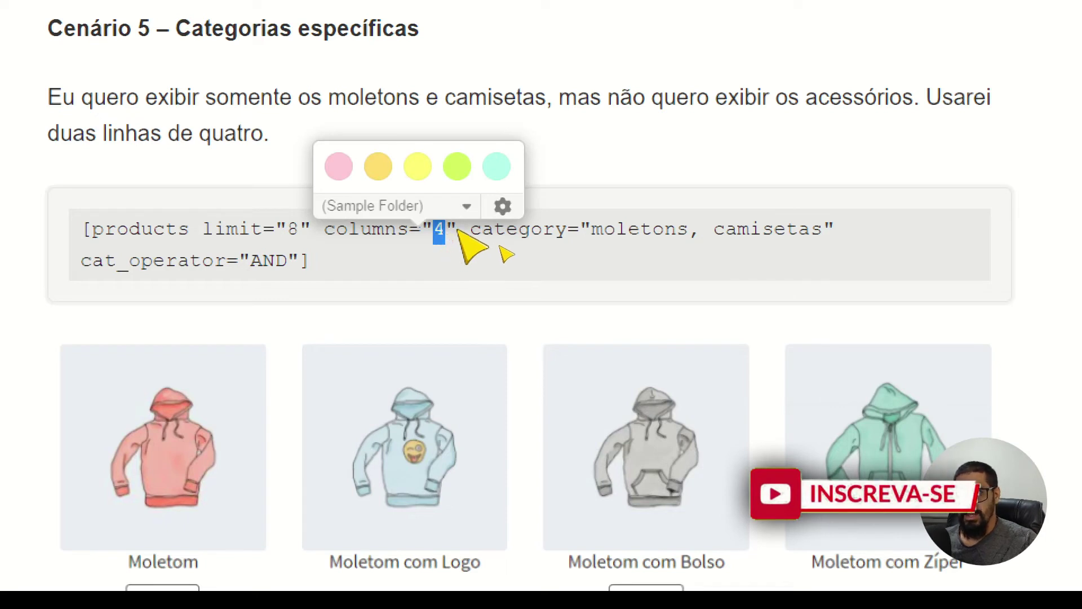
click(472, 243)
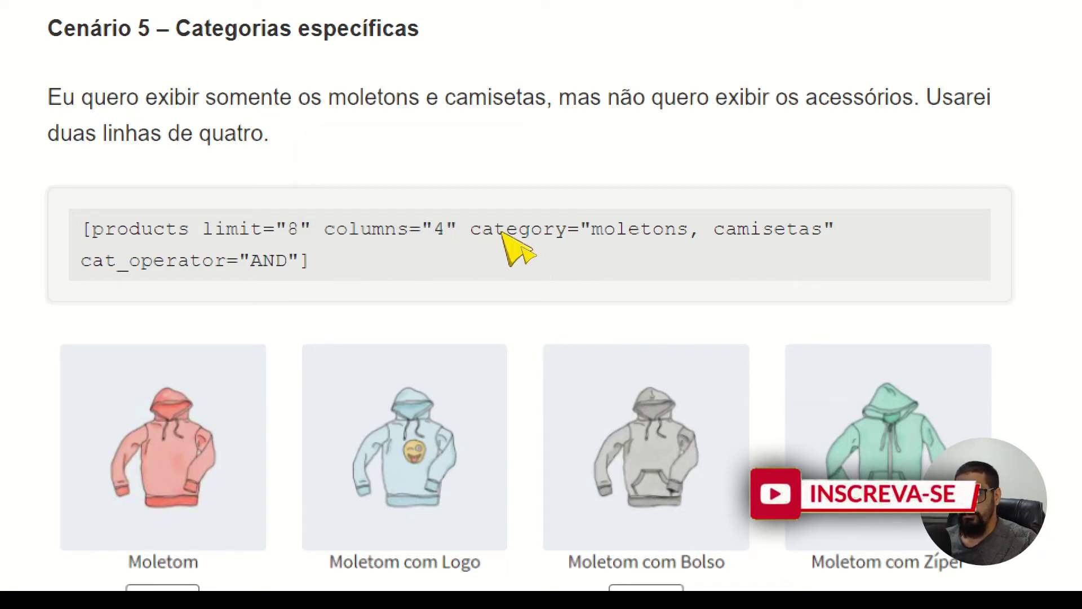
Point out the moletons category name and the AND category operator in the shortcode
mouse_move(590, 230)
mouse_down()
mouse_move(846, 241)
mouse_move(828, 241)
mouse_up()
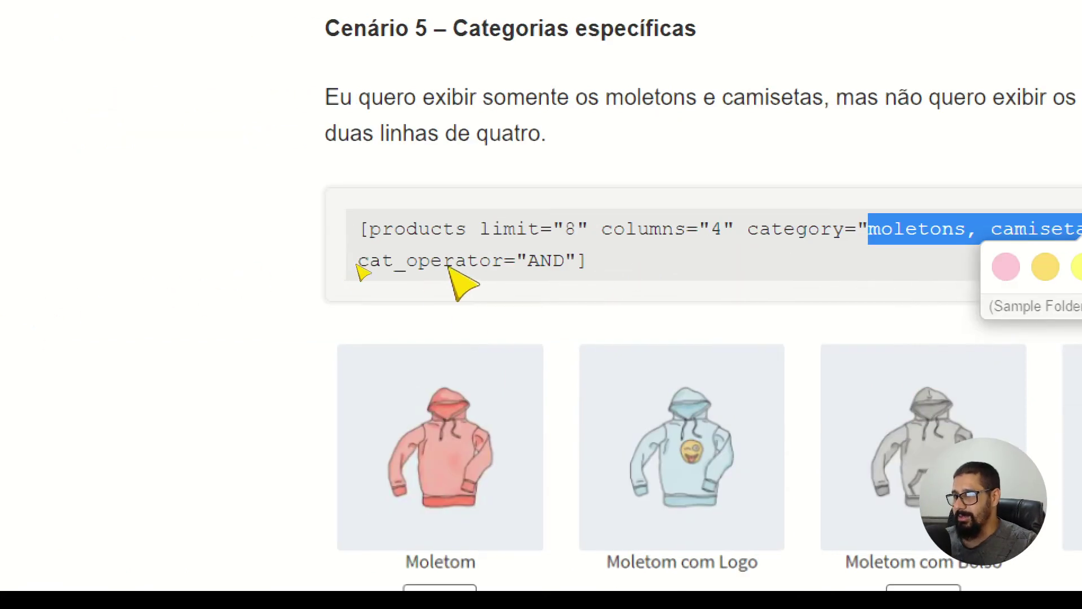
double_click(546, 261)
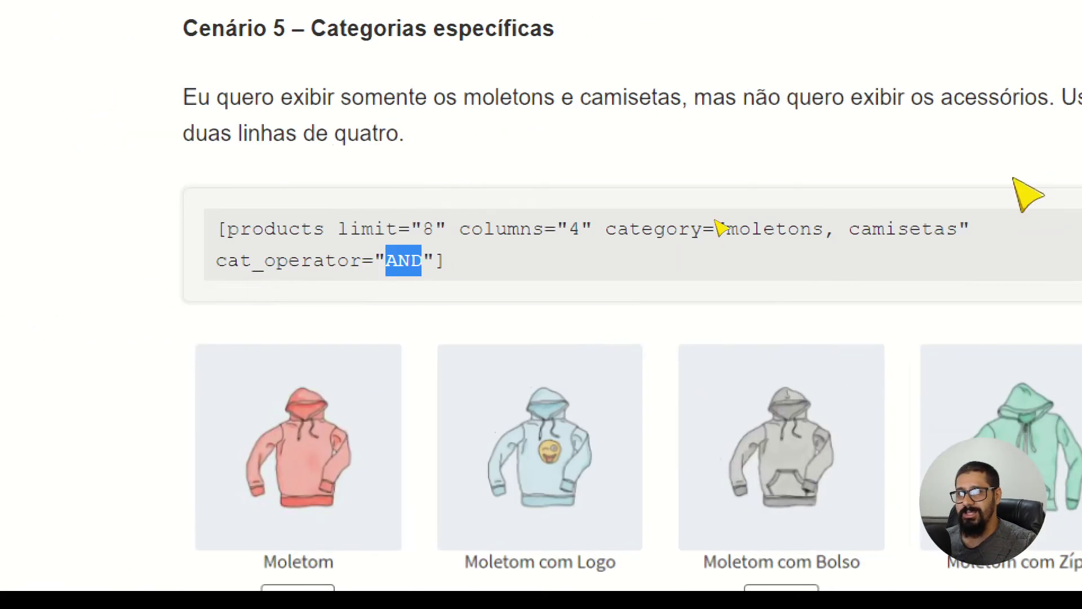
click(575, 251)
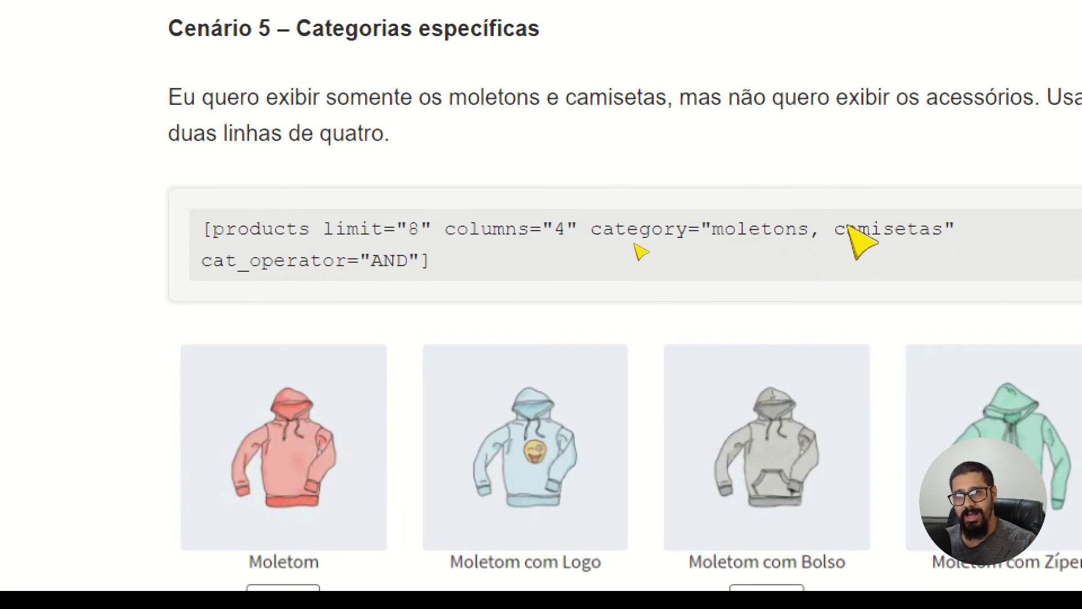
scroll(608, 314, down, 5)
scroll(635, 327, up, 1)
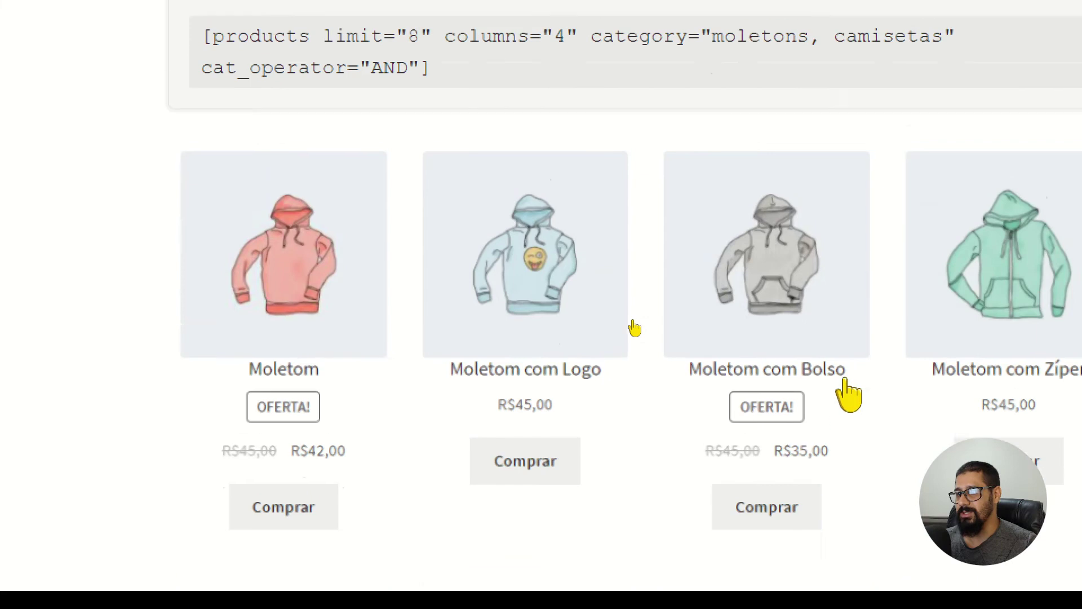
scroll(635, 327, up, 3)
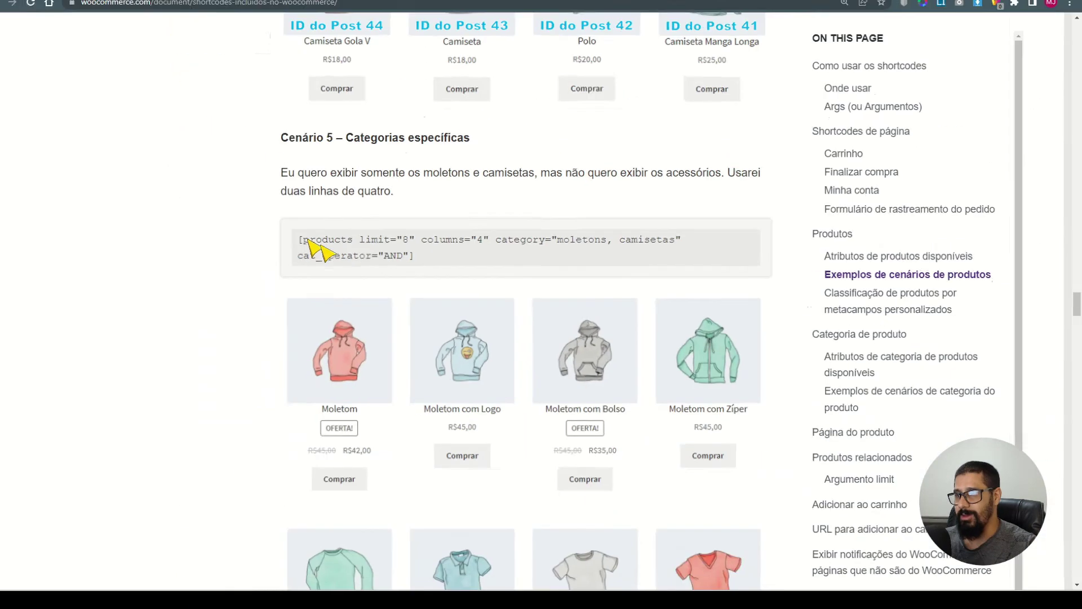
drag(408, 258, 418, 260)
click(634, 246)
Point out the category argument, then select the entire Cenário 5 shortcode
drag(516, 251, 589, 253)
click(380, 252)
drag(311, 247, 429, 260)
key(ctrl+c)
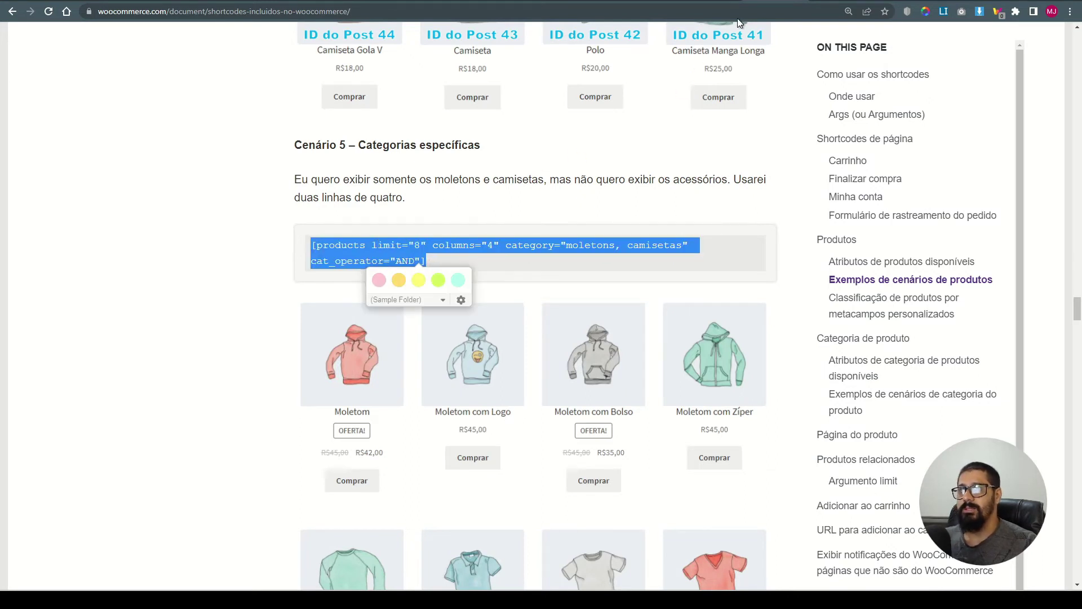
Paste the moletons/camisetas shortcode into the 'Digite seu shortcode' box and select its category list
click(795, 2)
click(65, 169)
key(ctrl+v)
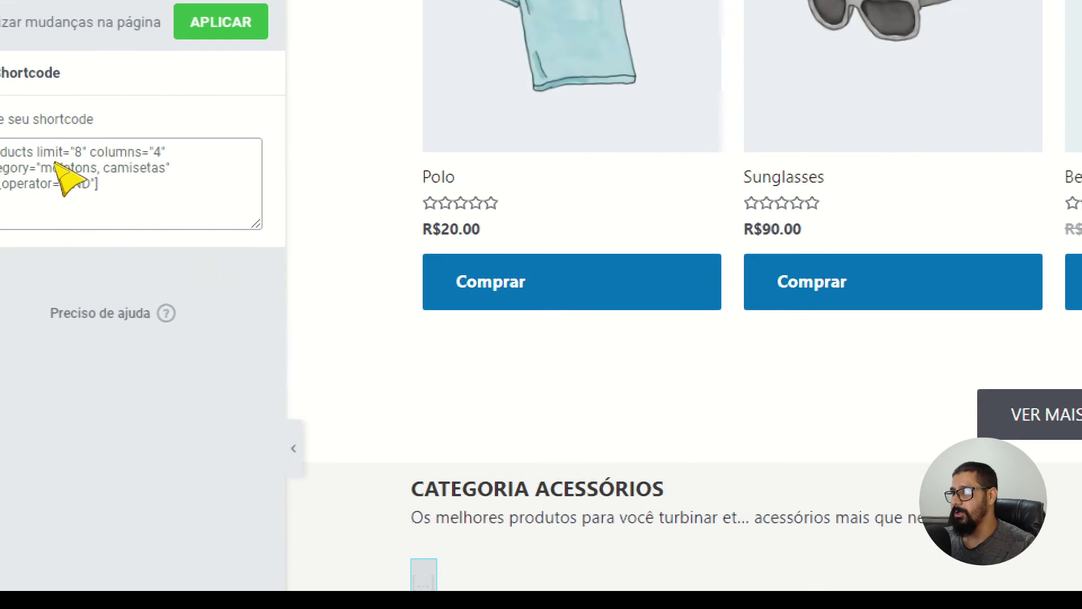
drag(95, 169, 220, 170)
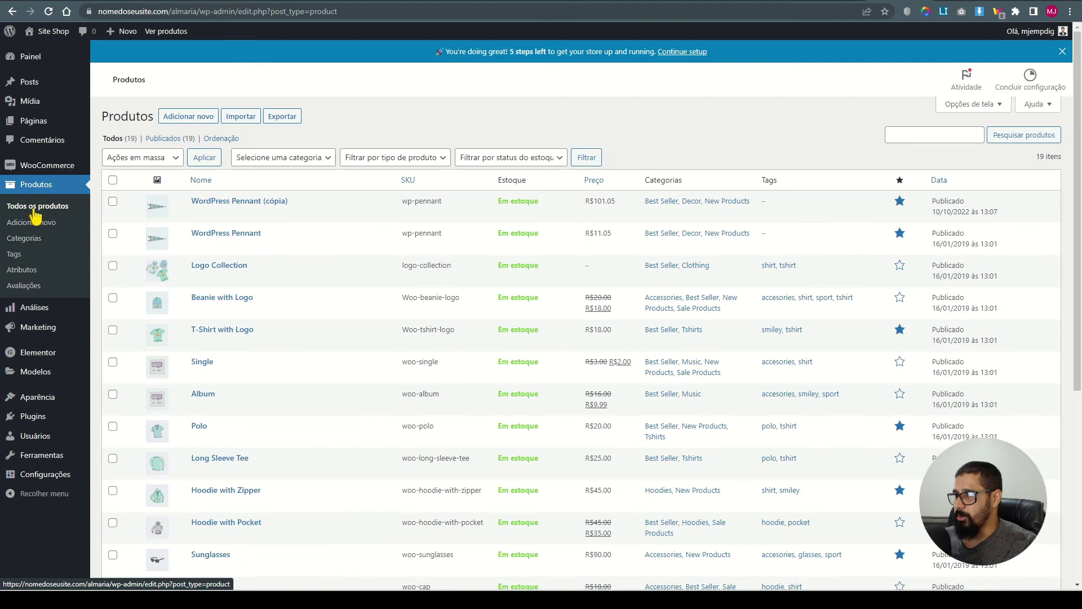
Open Produtos > Categorias and select the Accessories category name
click(23, 238)
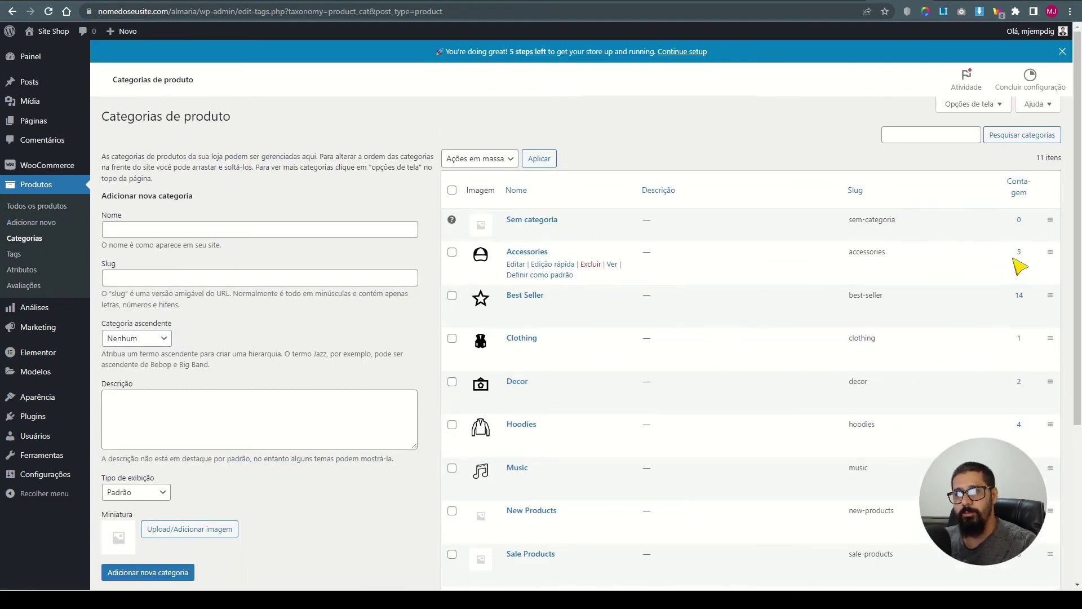
drag(551, 258, 523, 259)
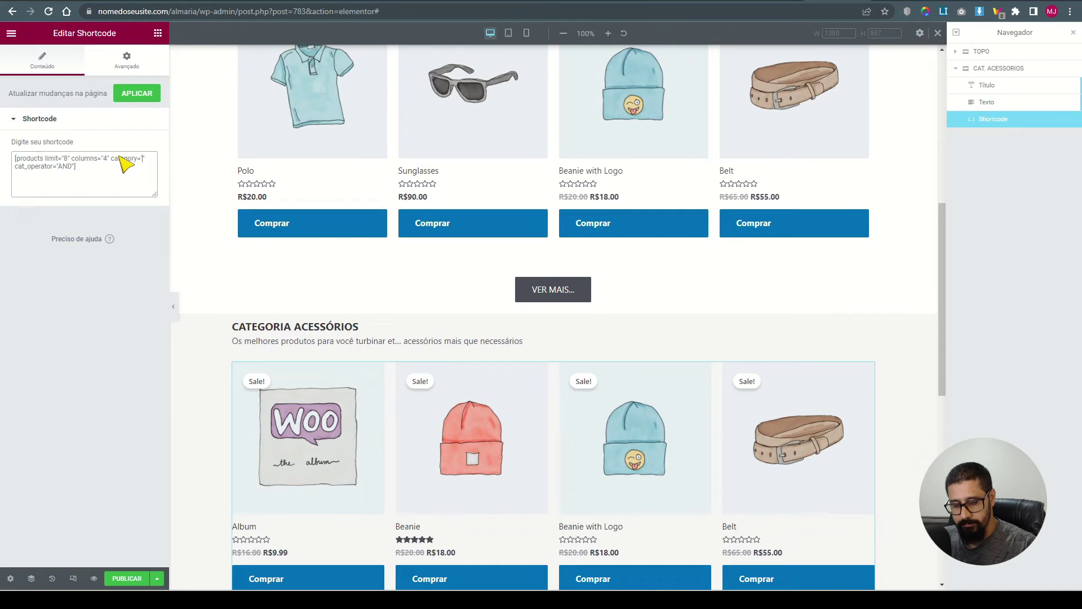
Set the shortcode category to Accessories and apply it to the preview
text(Accessories)
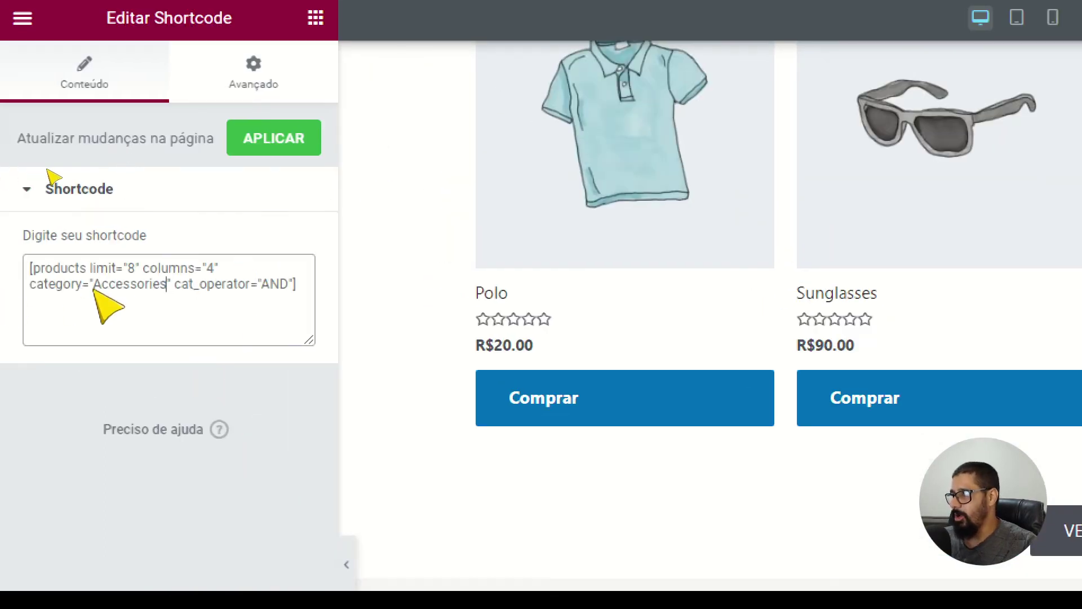
drag(174, 285, 272, 275)
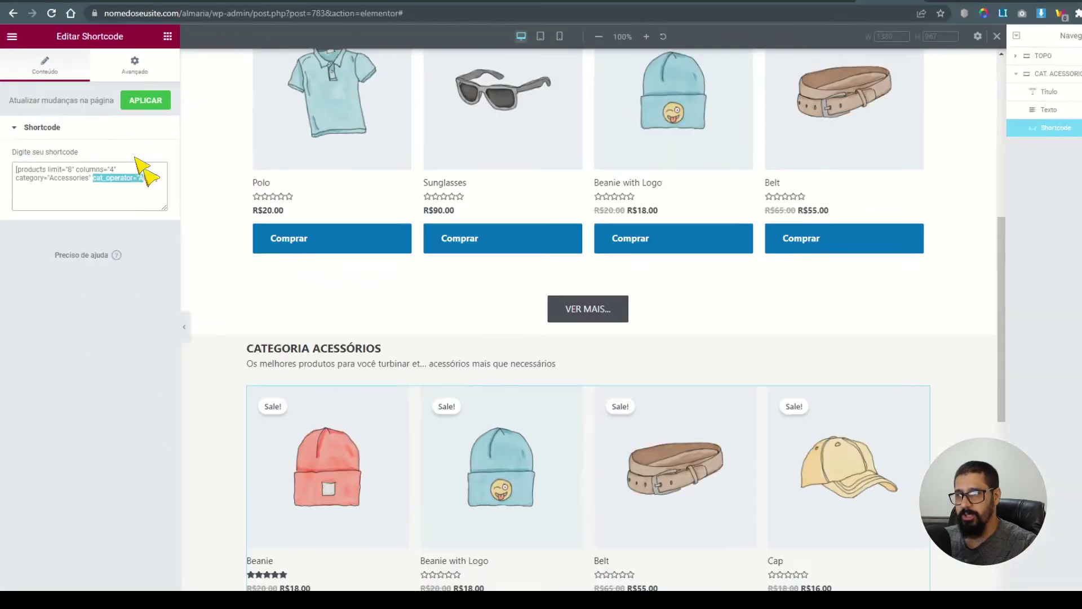
click(127, 302)
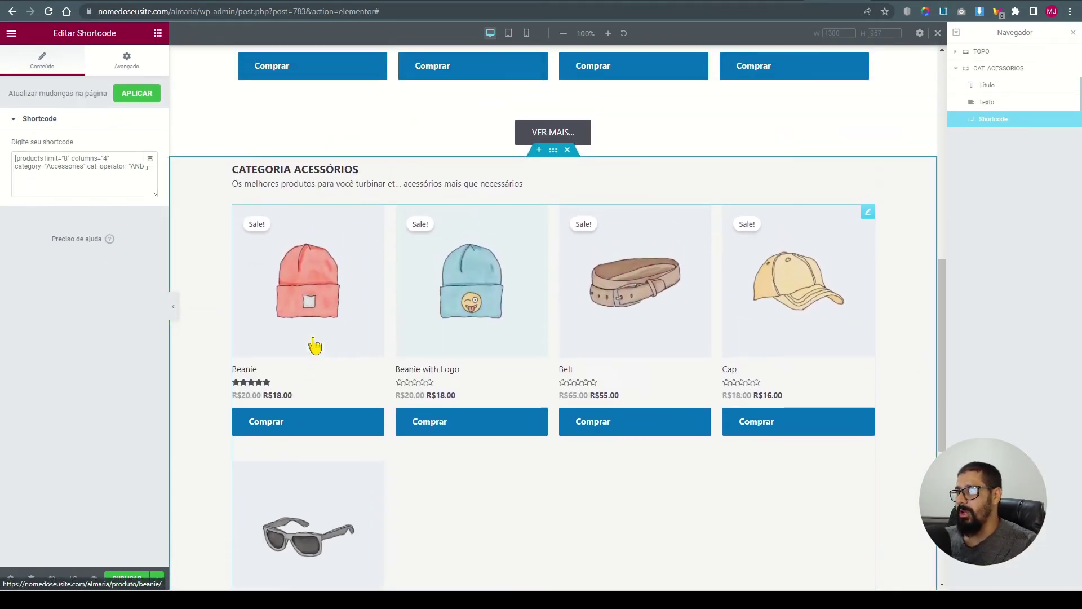
Change the shortcode's limit from 8 to 4 for a single row of products
scroll(290, 309, down, 1)
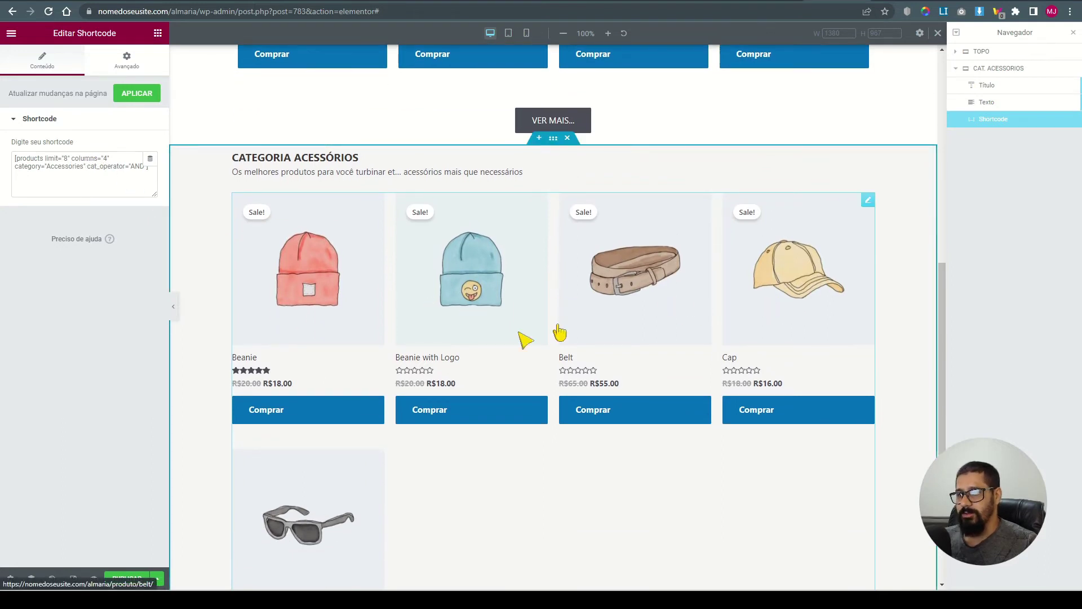
scroll(556, 331, down, 3)
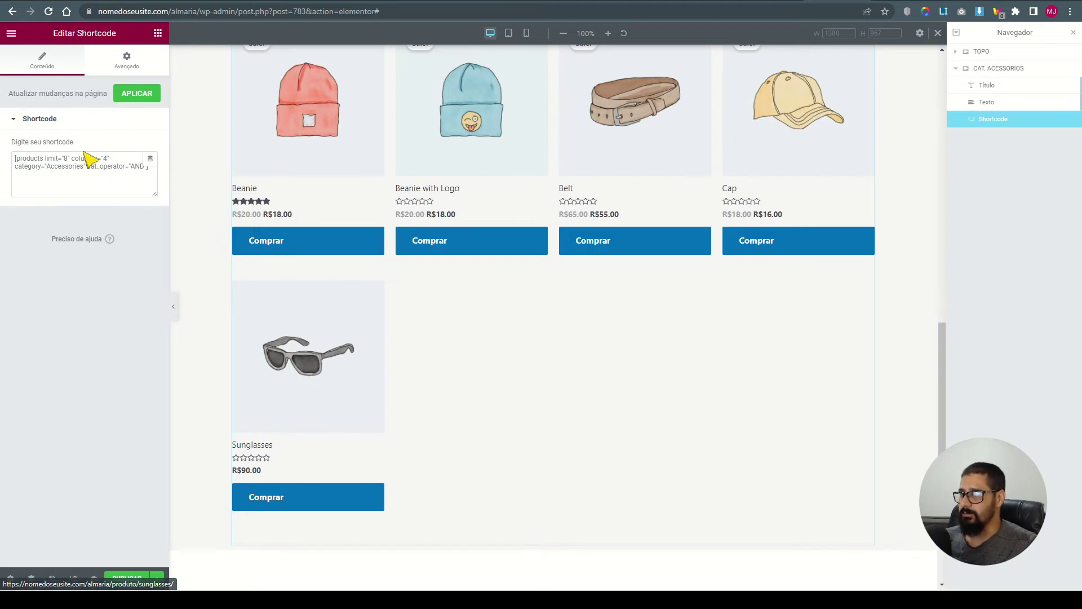
double_click(66, 158)
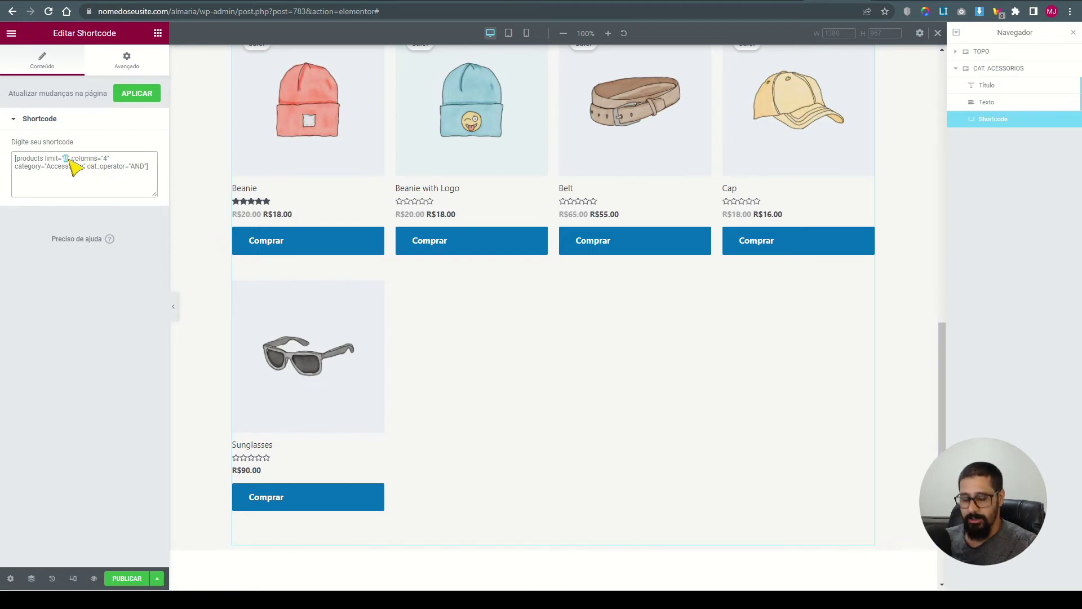
text(4)
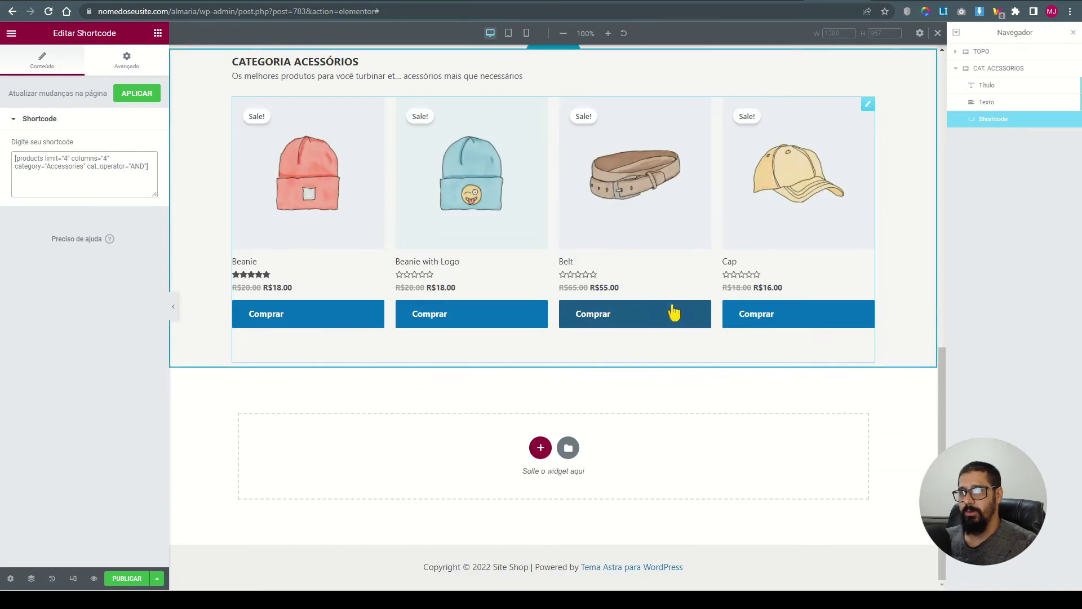
scroll(674, 315, up, 3)
click(100, 179)
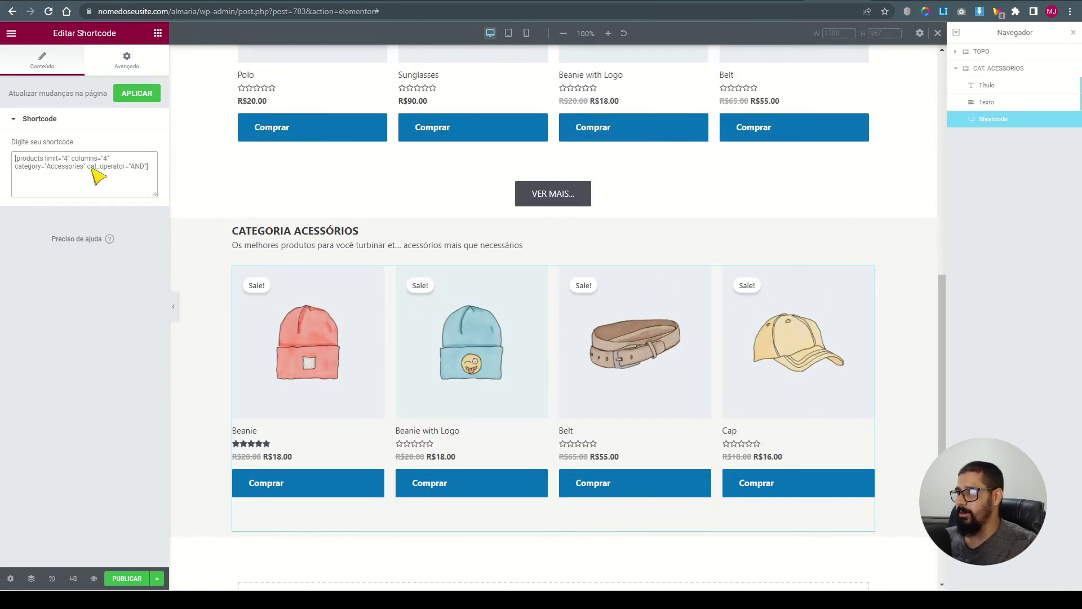
Rename the right-hand DESTAQUES heading to PROMOÇÕES, undoing an accidental move
scroll(474, 372, up, 4)
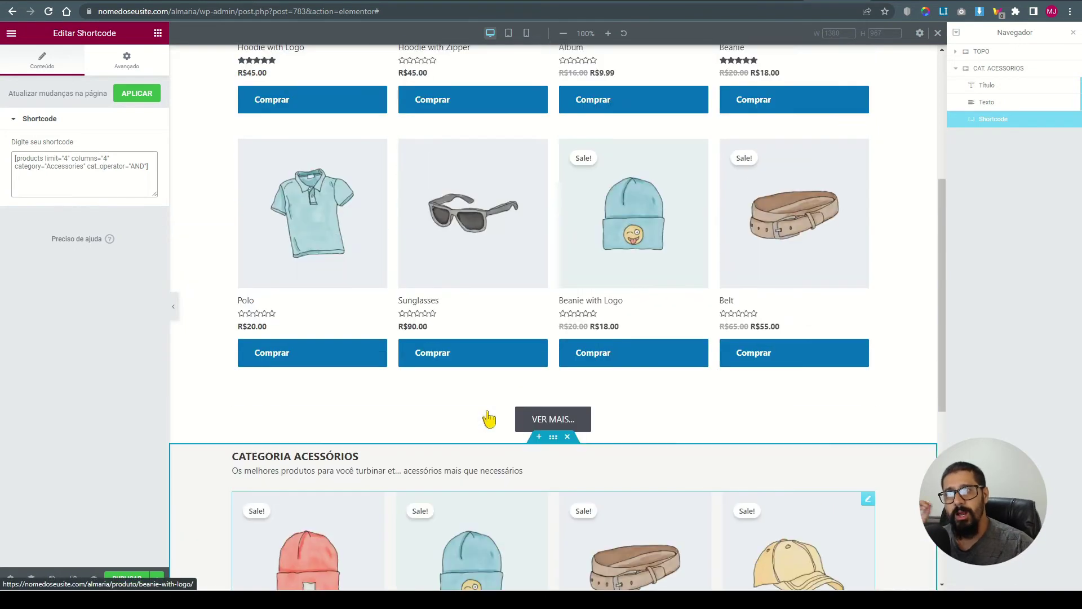
scroll(609, 485, up, 5)
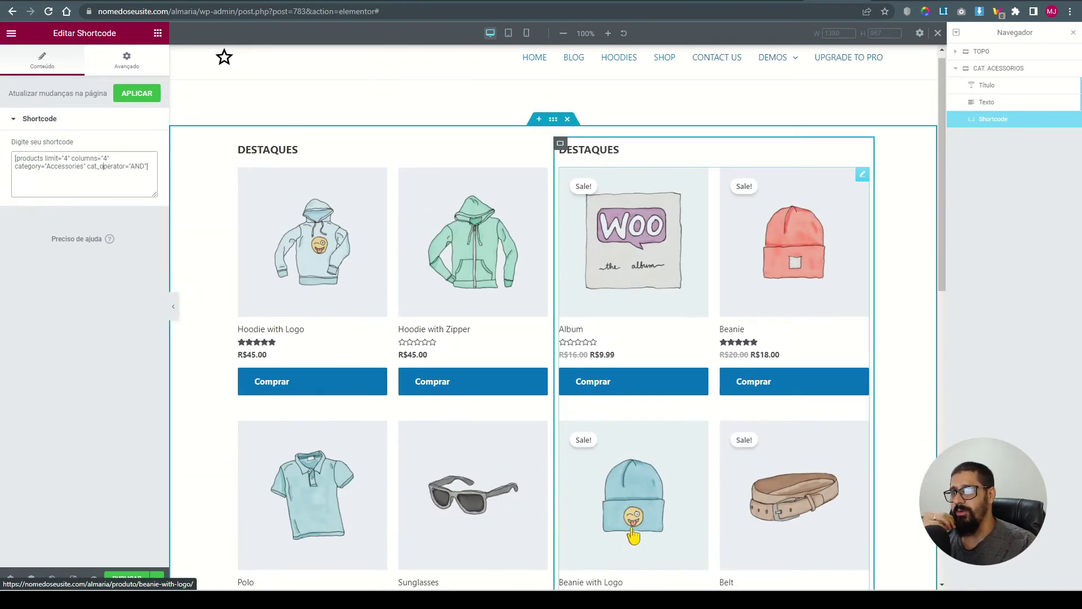
scroll(616, 207, down, 1)
scroll(609, 162, up, 2)
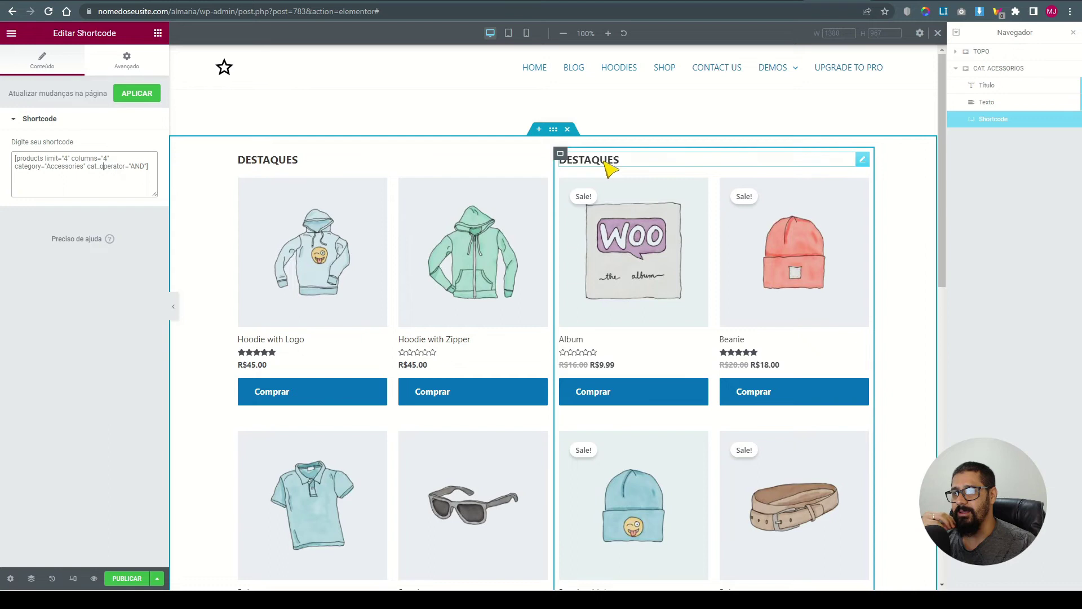
scroll(620, 170, down, 1)
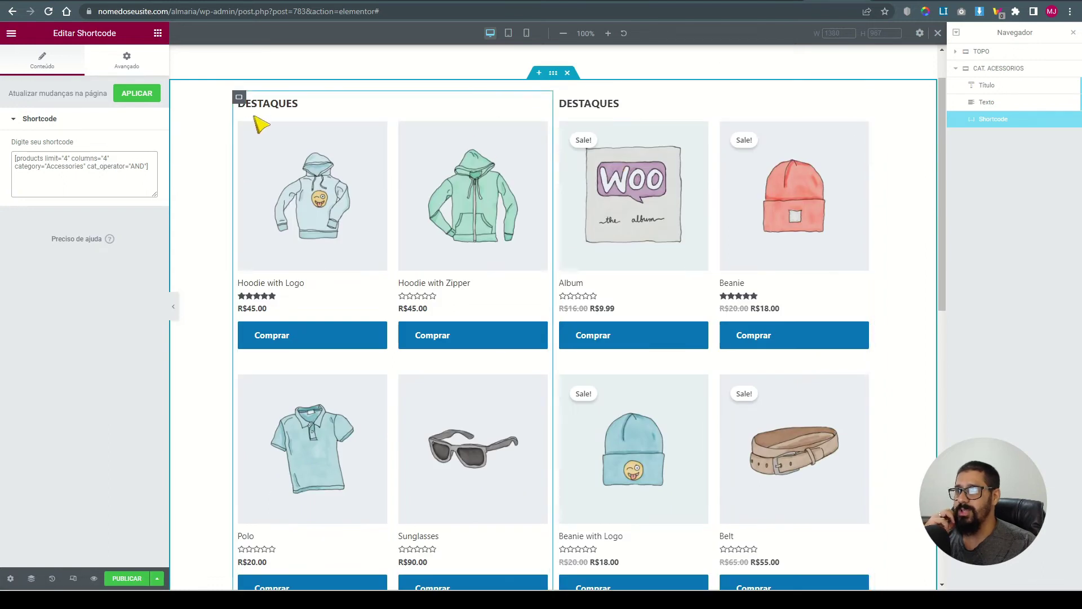
click(564, 104)
drag(563, 103, 580, 109)
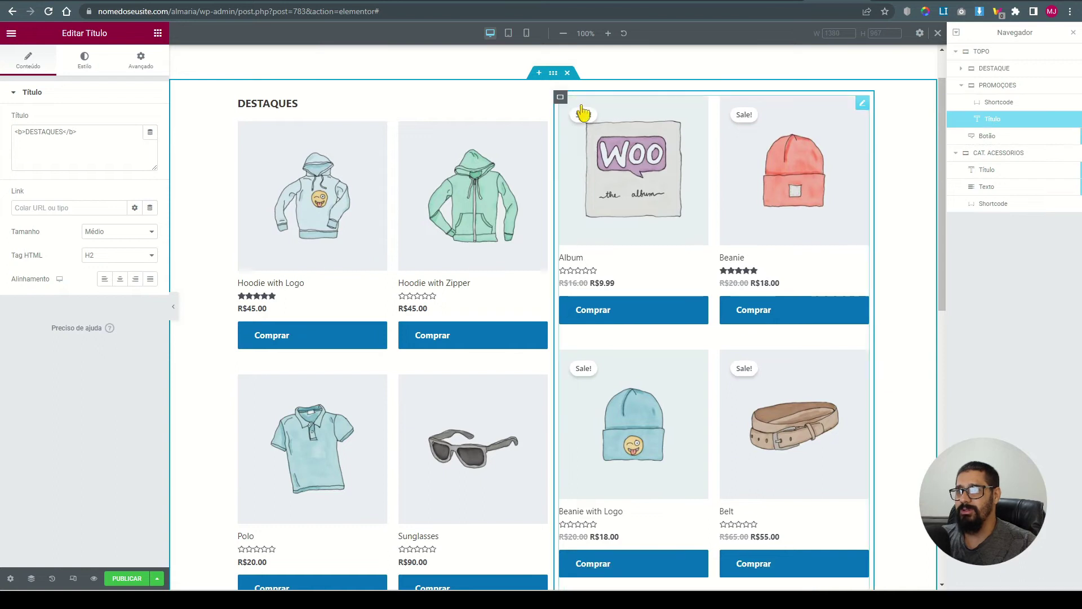
click(583, 112)
key(ctrl+z)
click(582, 107)
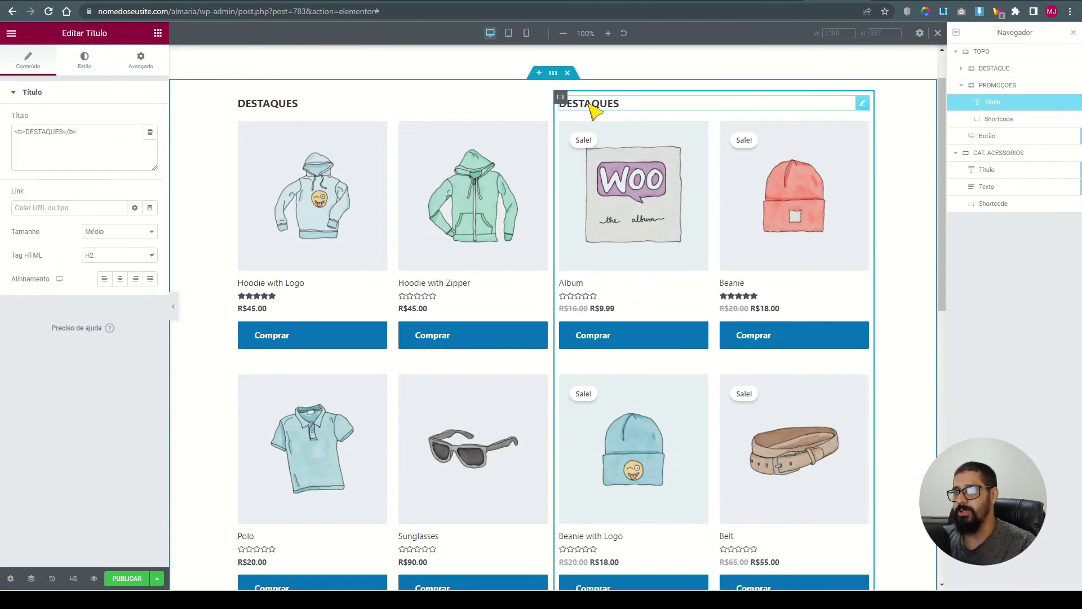
double_click(583, 107)
text(PROMOÇÕES)
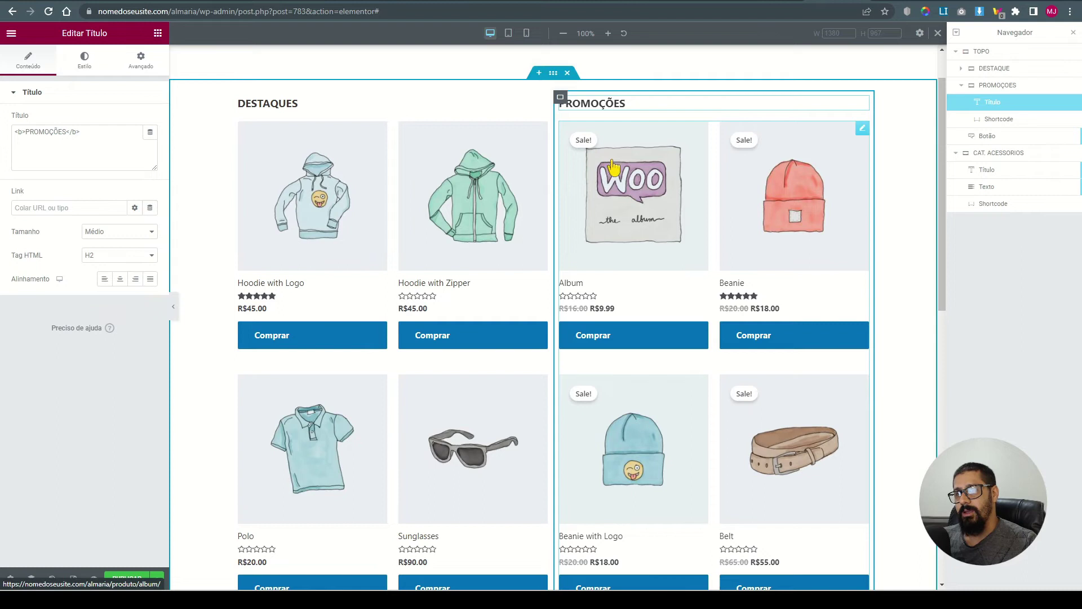
Check the PROMOÇÕES grid down to VER MAIS, then return to the WooCommerce docs
scroll(613, 167, down, 10)
scroll(451, 343, up, 4)
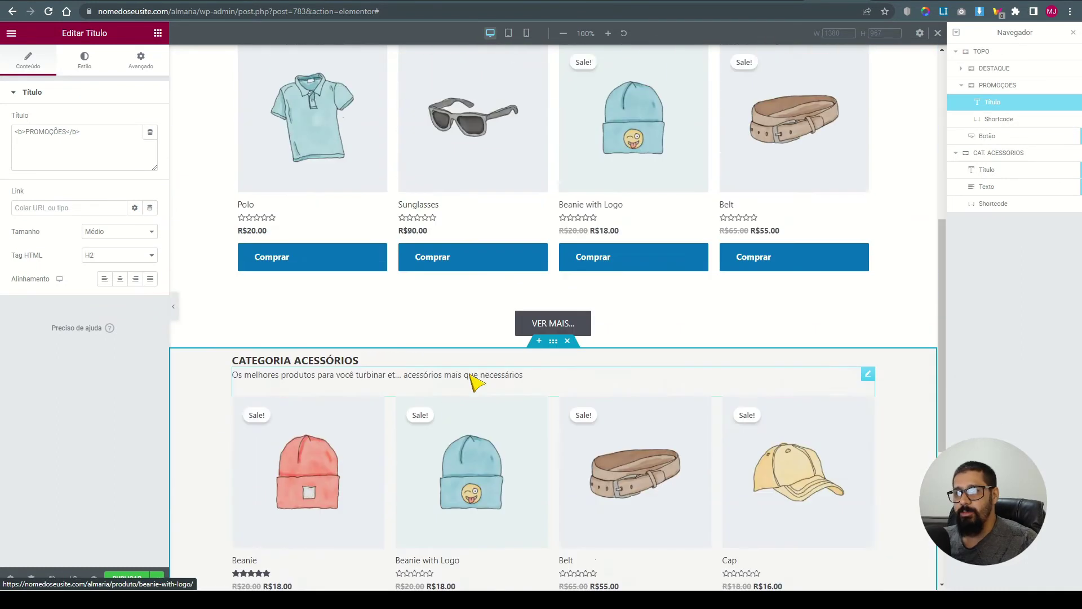
scroll(476, 383, up, 4)
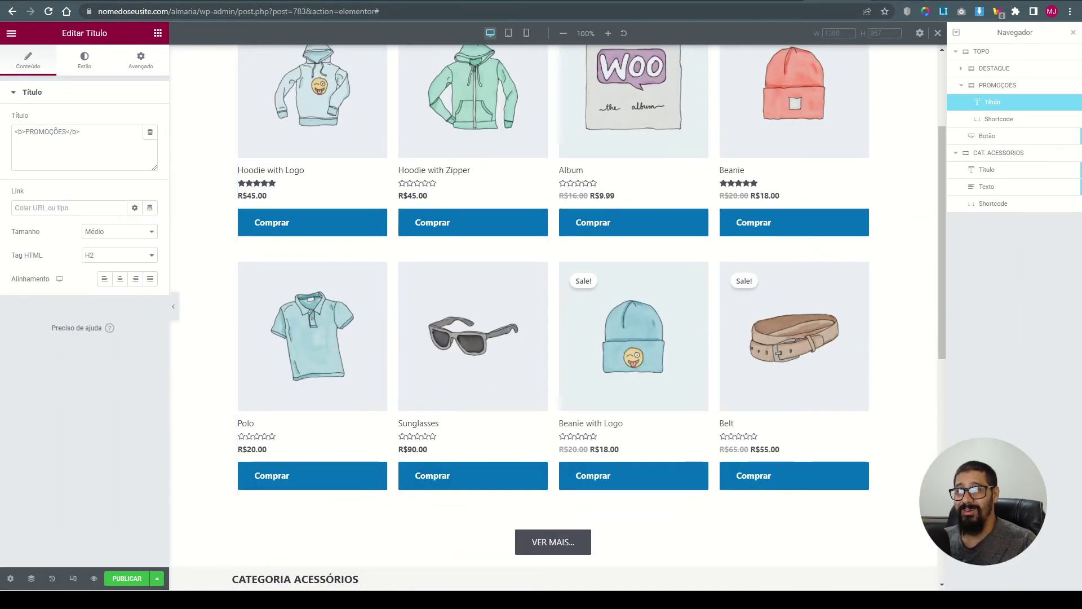
key(ctrl+Tab)
Select the category and cat_operator="AND" attributes and review the cat_operator options above
drag(505, 245, 427, 263)
key(ctrl+c)
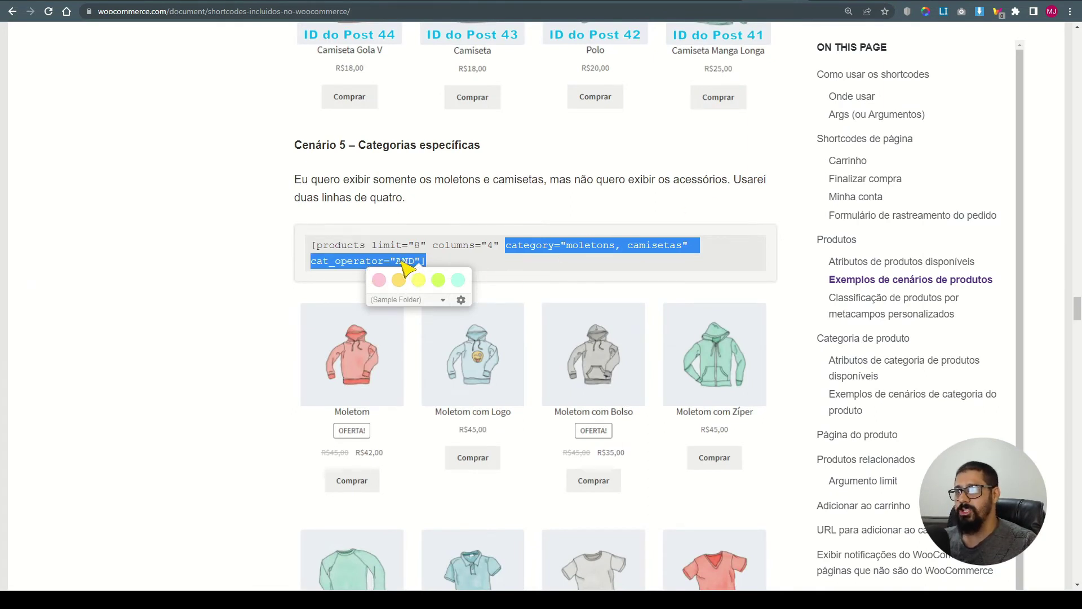
scroll(405, 265, up, 15)
scroll(395, 248, up, 10)
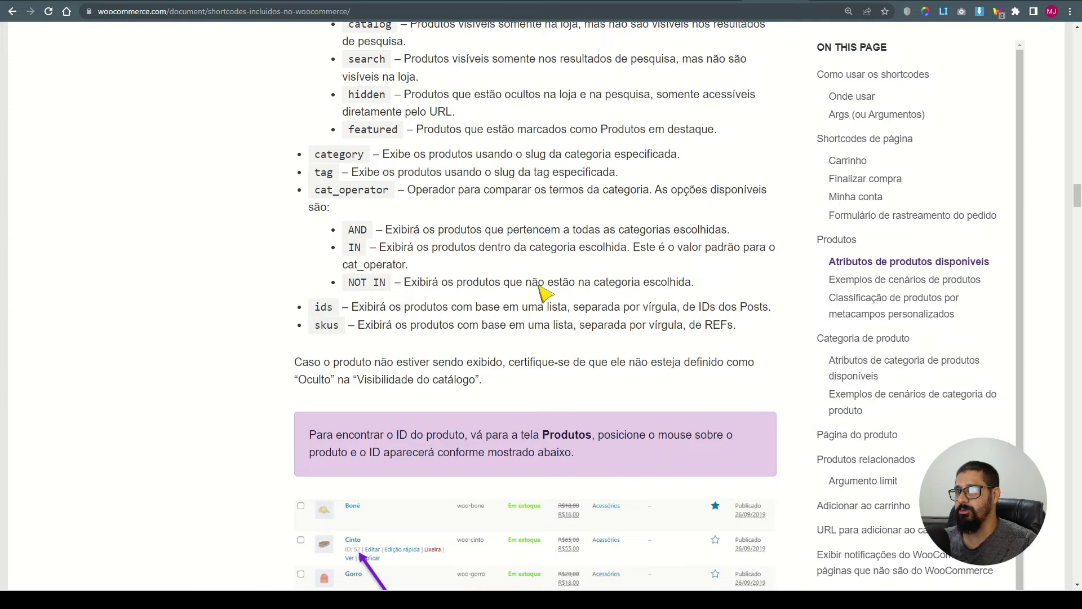
Go back to the Elementor editor and scroll through the page sections
click(834, 1)
scroll(710, 158, up, 5)
scroll(654, 279, down, 5)
scroll(665, 282, up, 5)
scroll(697, 389, down, 2)
scroll(696, 389, down, 7)
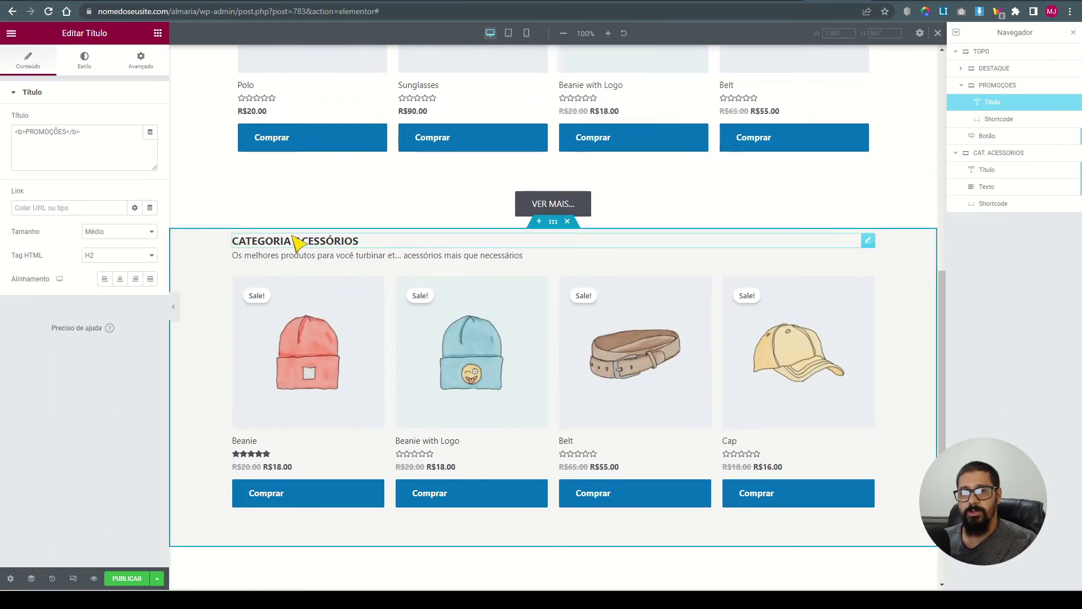
Add category="Accessories" with cat_operator="NOT IN" to the PROMOÇÕES shortcode
scroll(510, 326, up, 9)
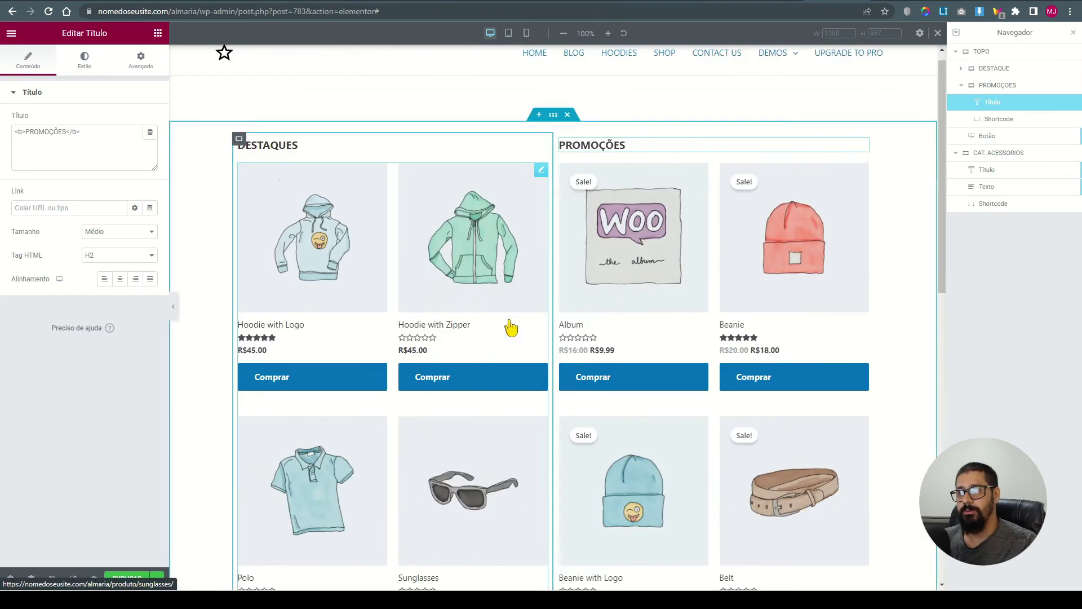
right_click(712, 231)
click(712, 231)
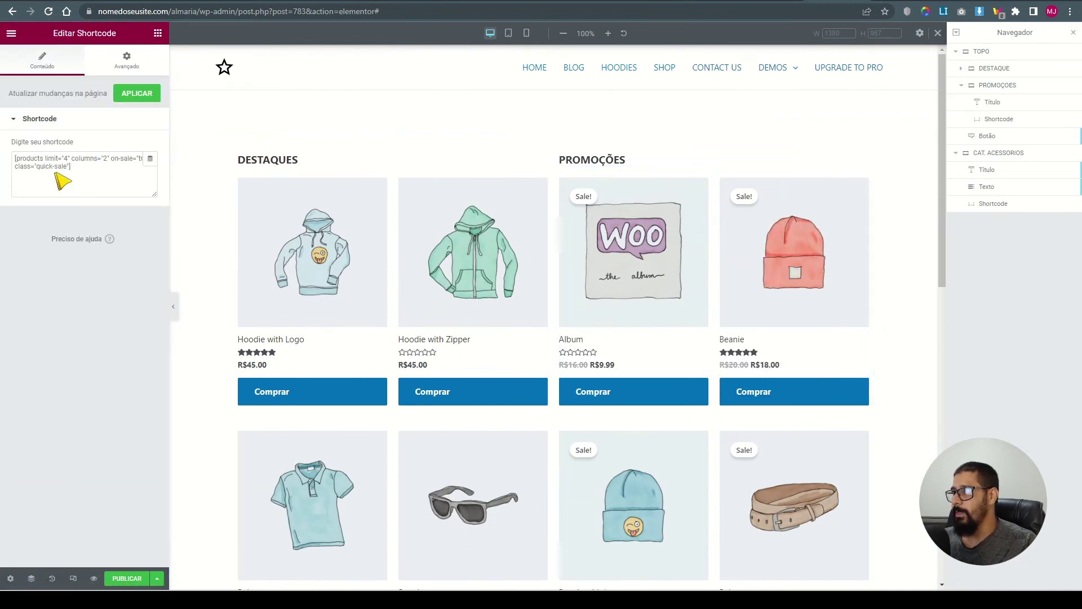
click(110, 158)
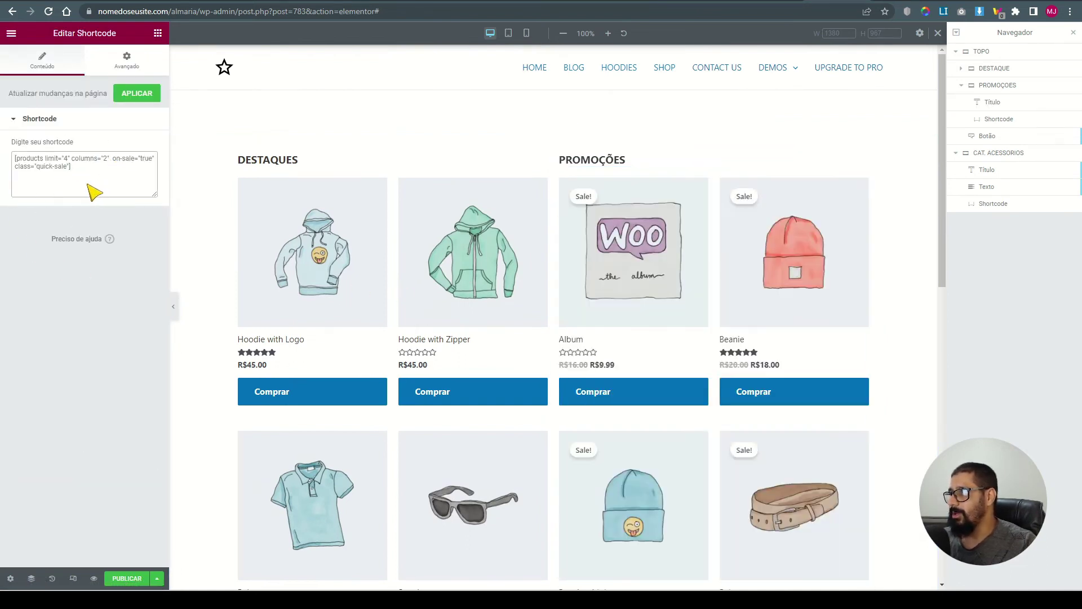
key(ctrl+v)
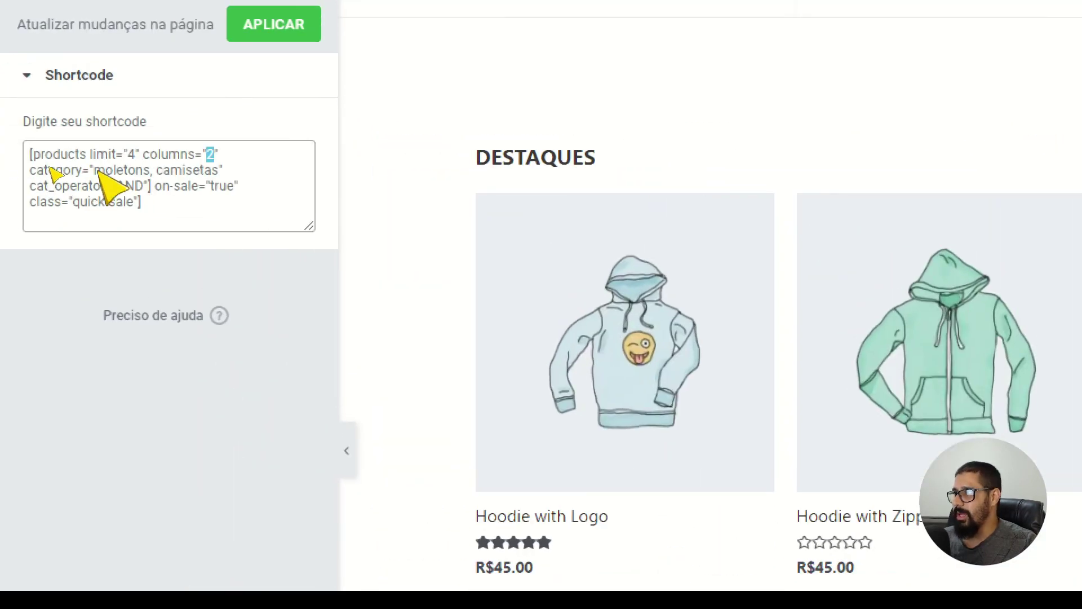
drag(98, 171, 222, 175)
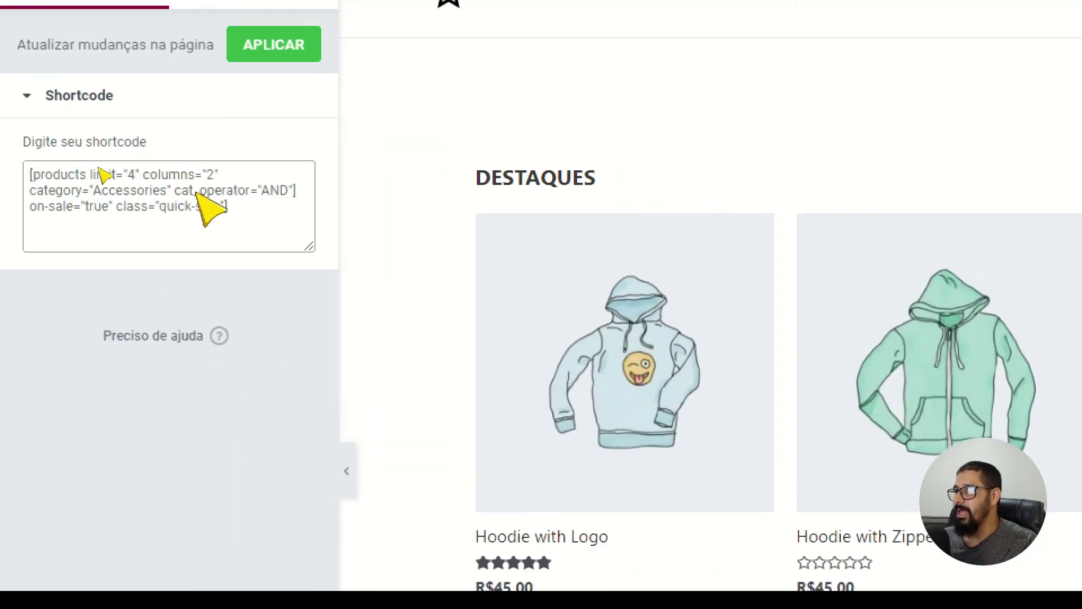
click(262, 190)
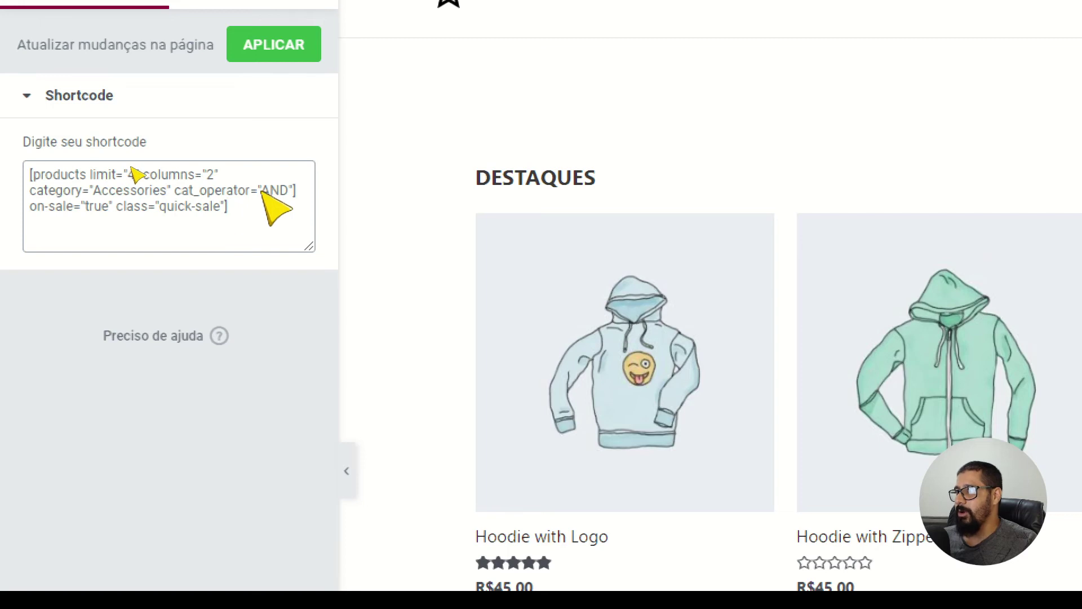
text(NOT)
key(Delete)
key(Delete)
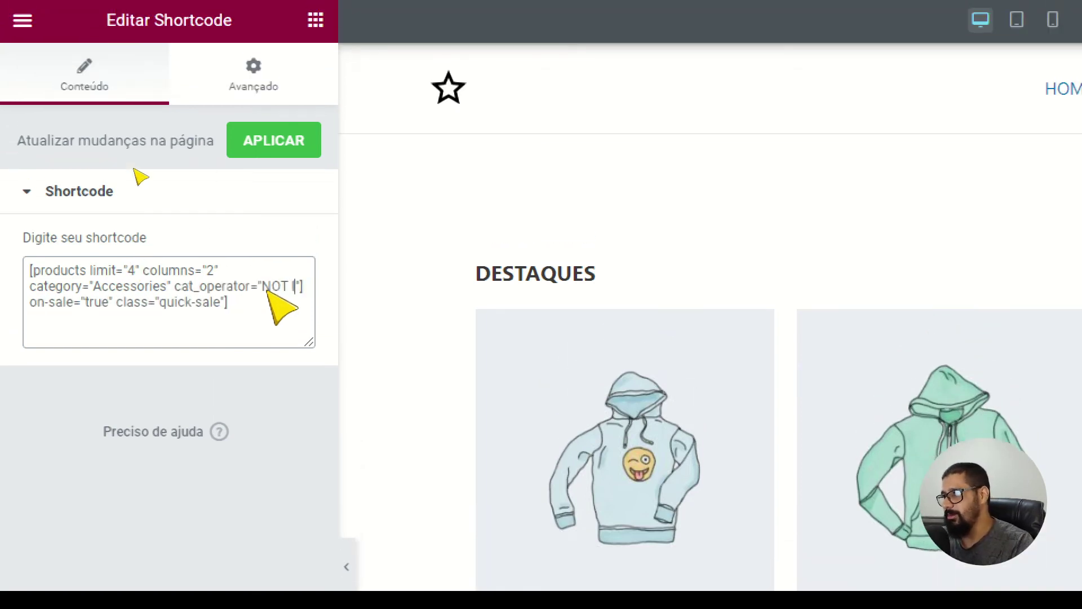
text(IN)
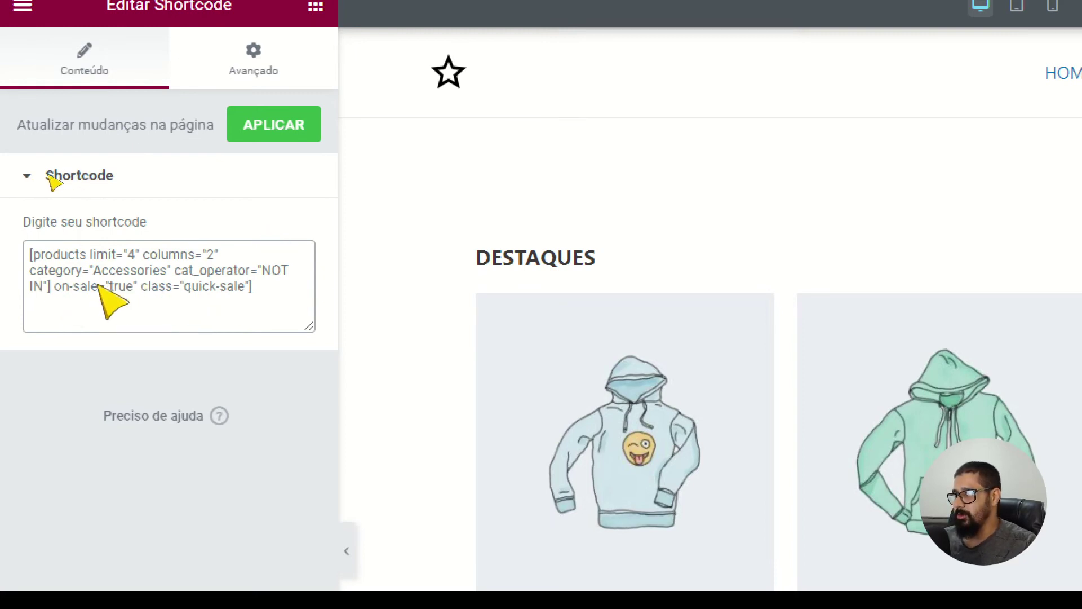
Save the page as a draft and check the updated grid
drag(51, 292, 104, 290)
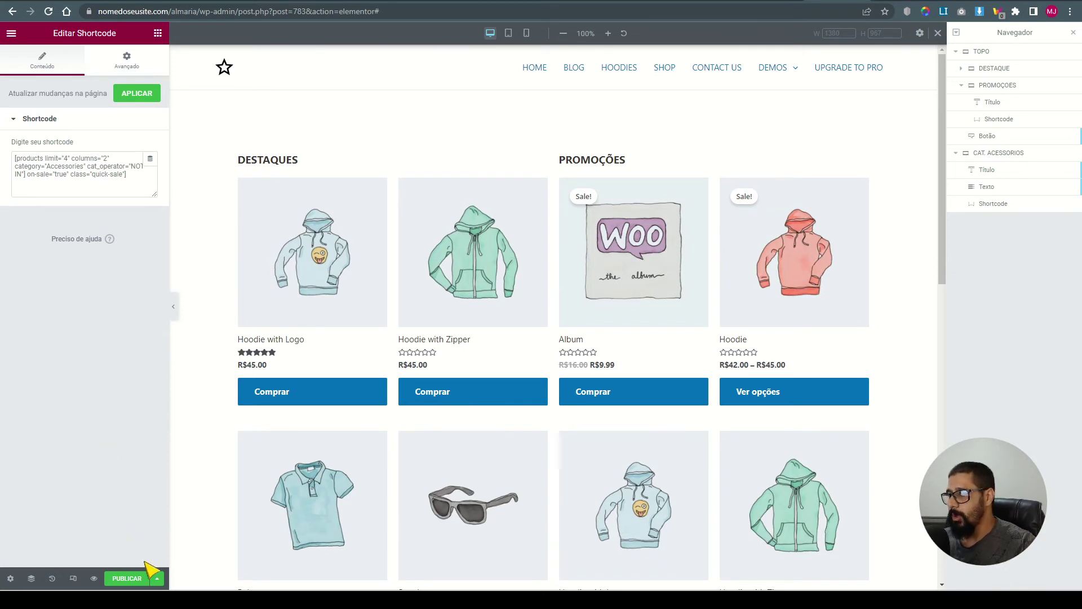
click(157, 579)
click(77, 527)
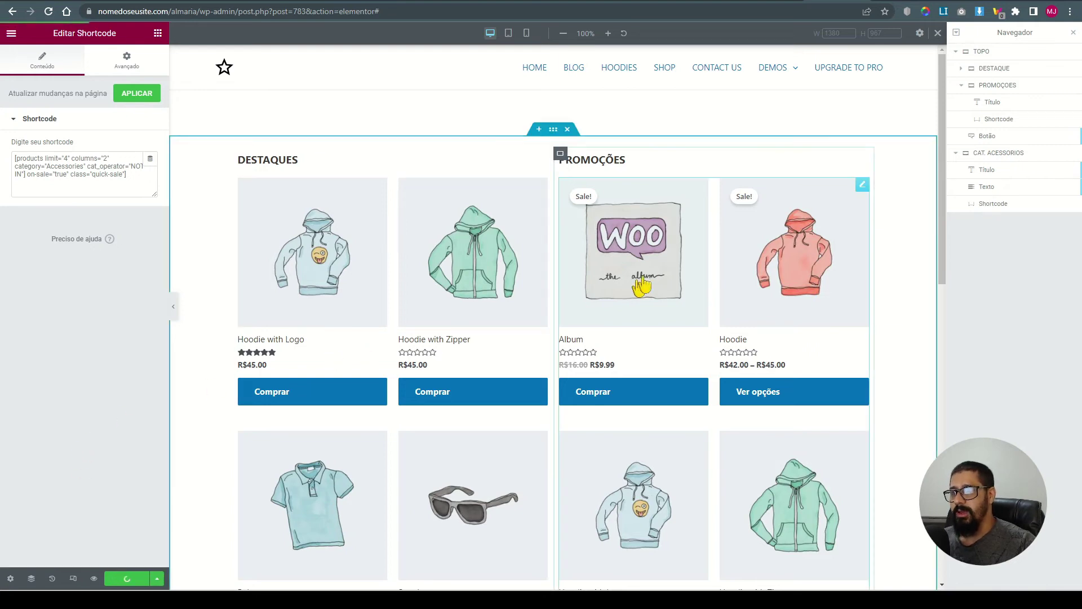
scroll(773, 389, down, 3)
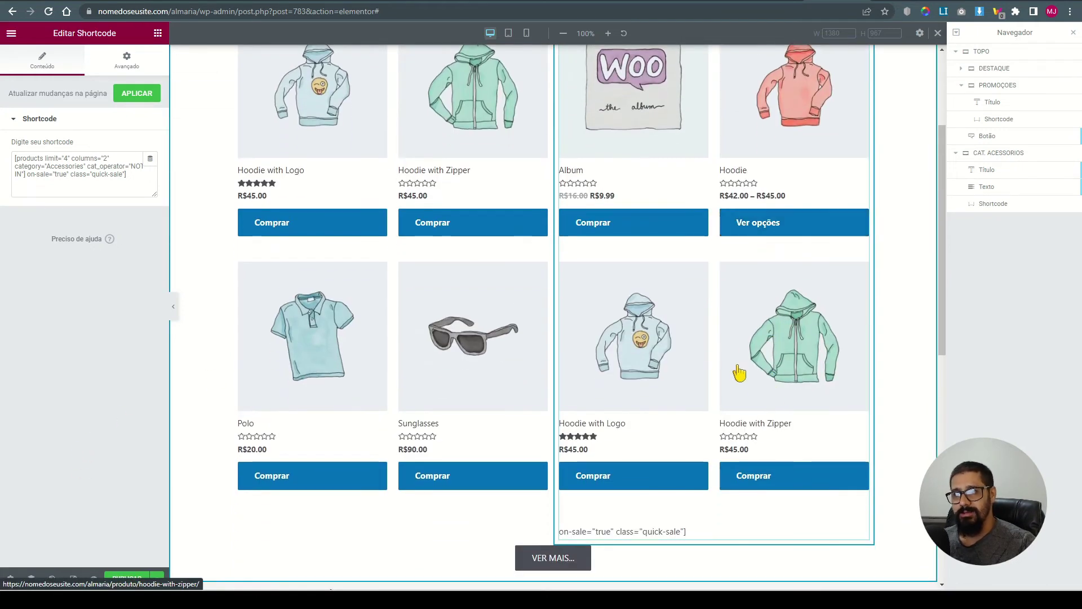
scroll(730, 339, up, 3)
scroll(731, 348, down, 8)
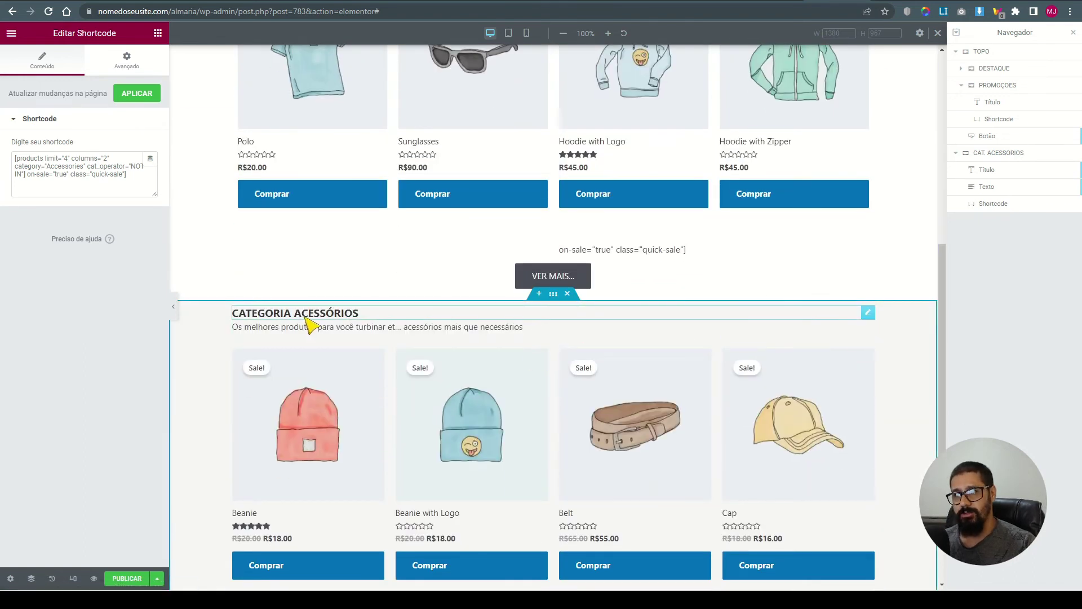
scroll(718, 456, up, 4)
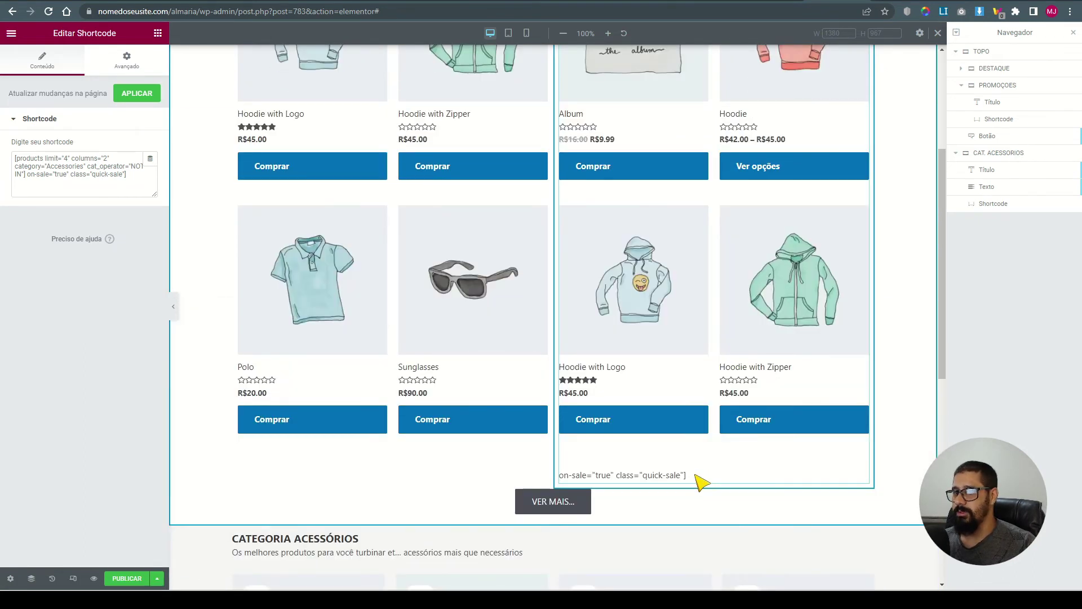
Delete the stray closing bracket after NOT IN and review the Promoções products
click(24, 174)
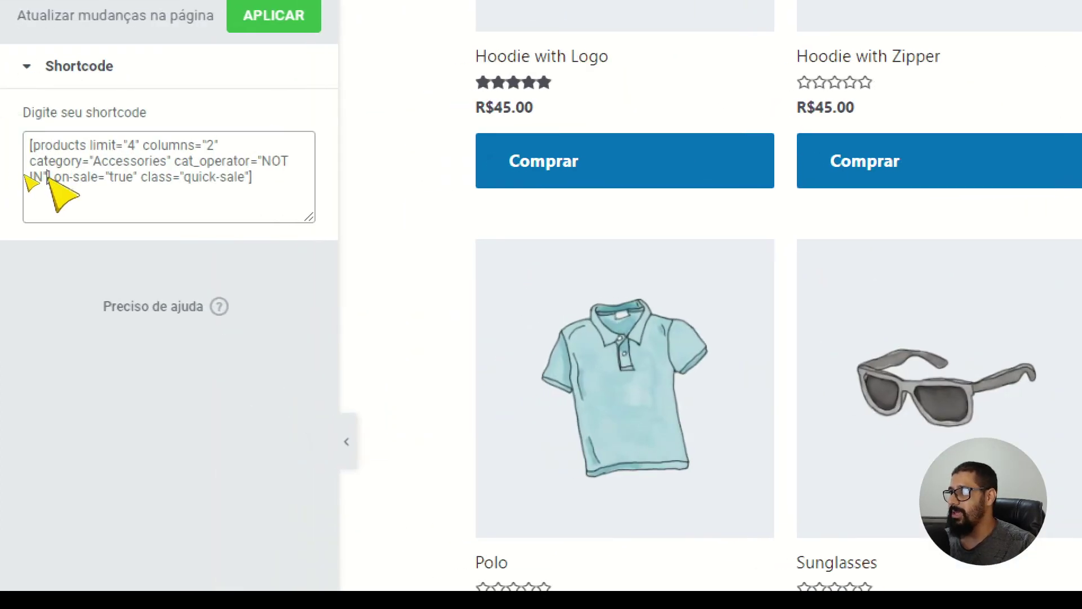
key(BackSpace)
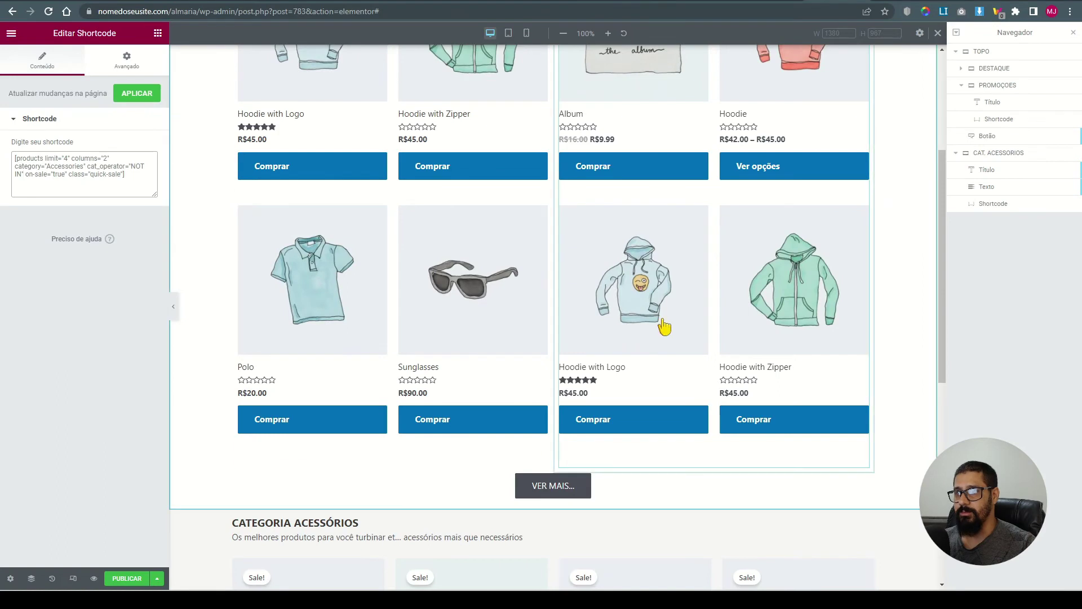
scroll(671, 338, up, 4)
scroll(681, 314, down, 2)
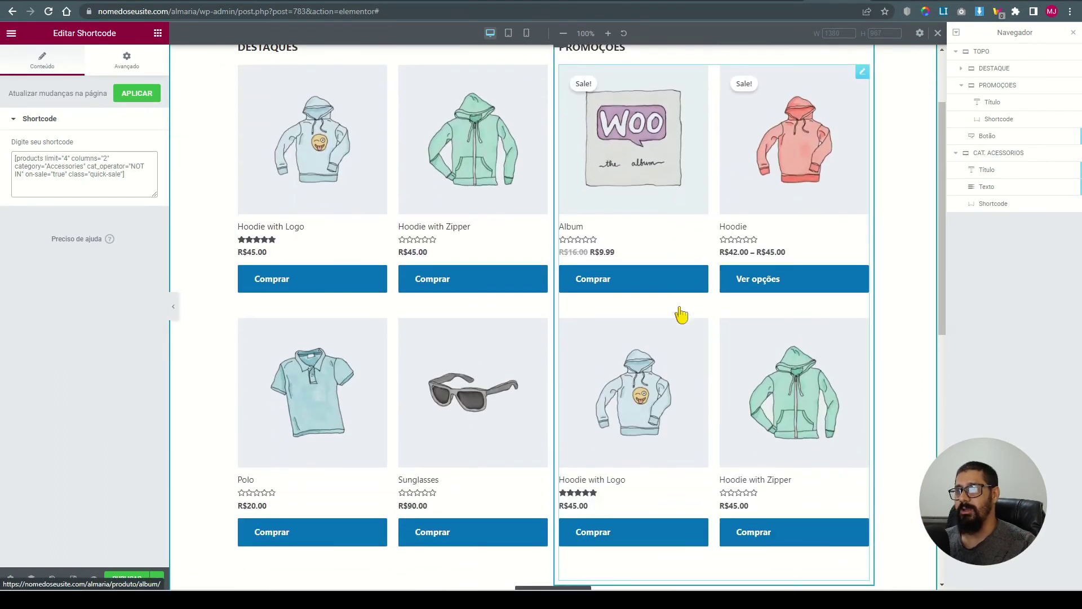
scroll(657, 263, down, 2)
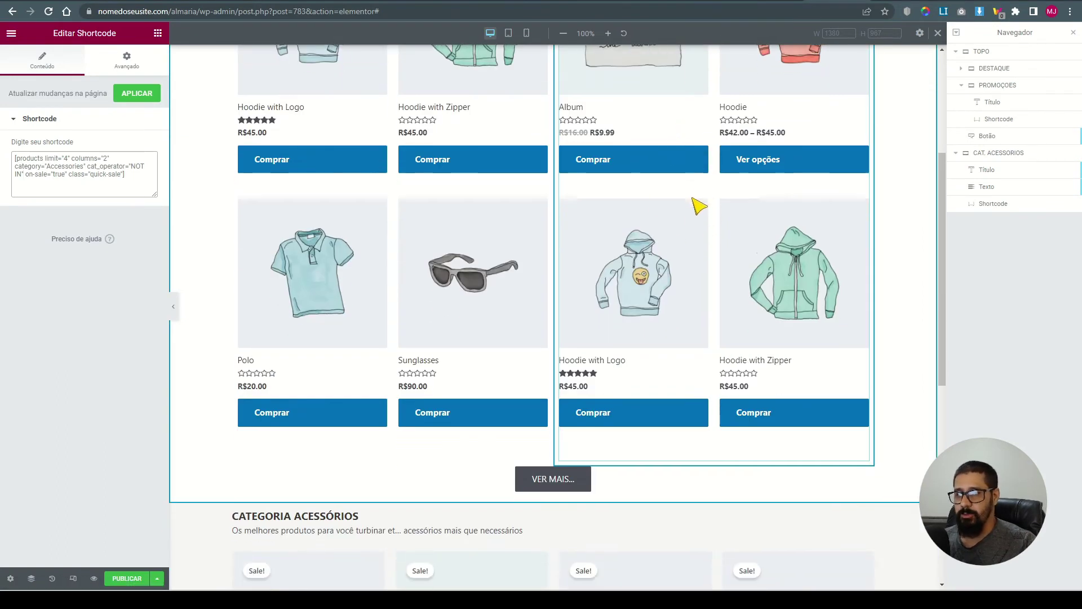
scroll(696, 205, down, 4)
scroll(340, 181, up, 7)
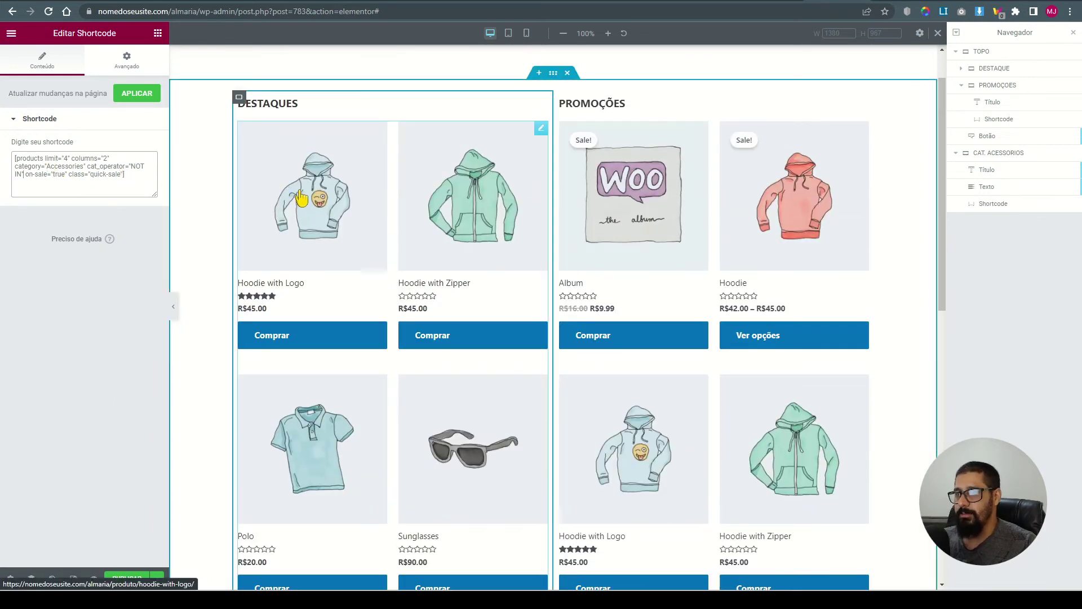
scroll(355, 248, down, 8)
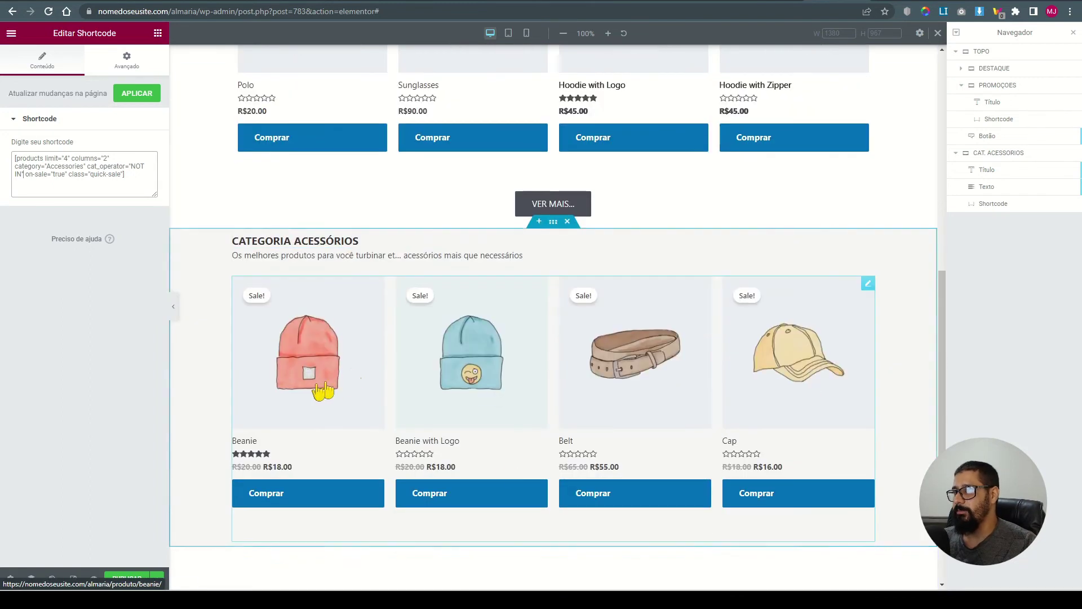
scroll(370, 398, up, 7)
scroll(354, 315, up, 3)
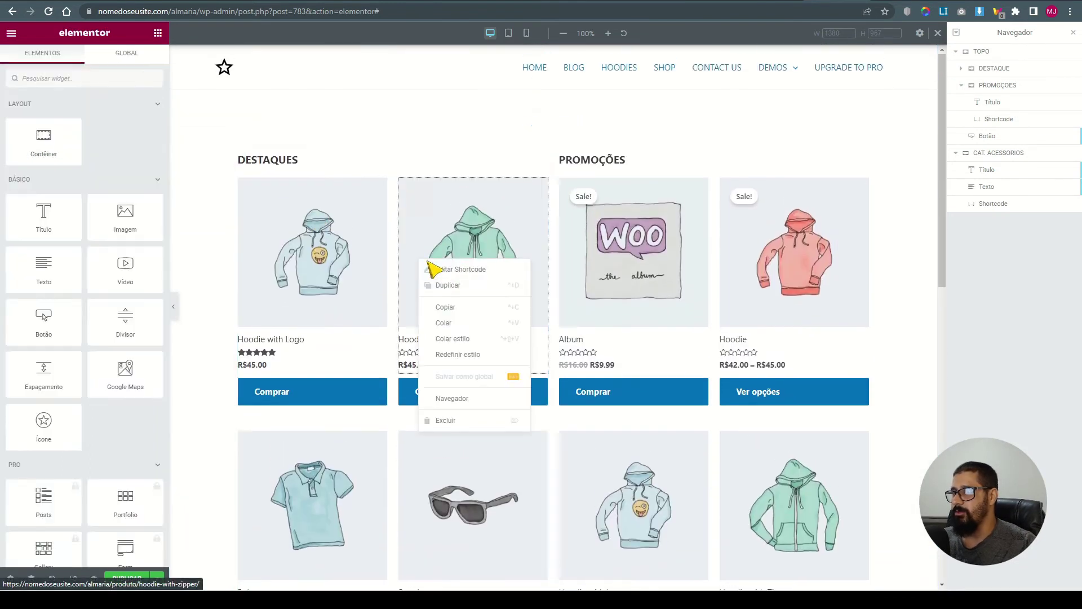
Add category="Accessories" cat_operator="NOT IN" to the DESTAQUES shortcode and bring up the save options
click(430, 266)
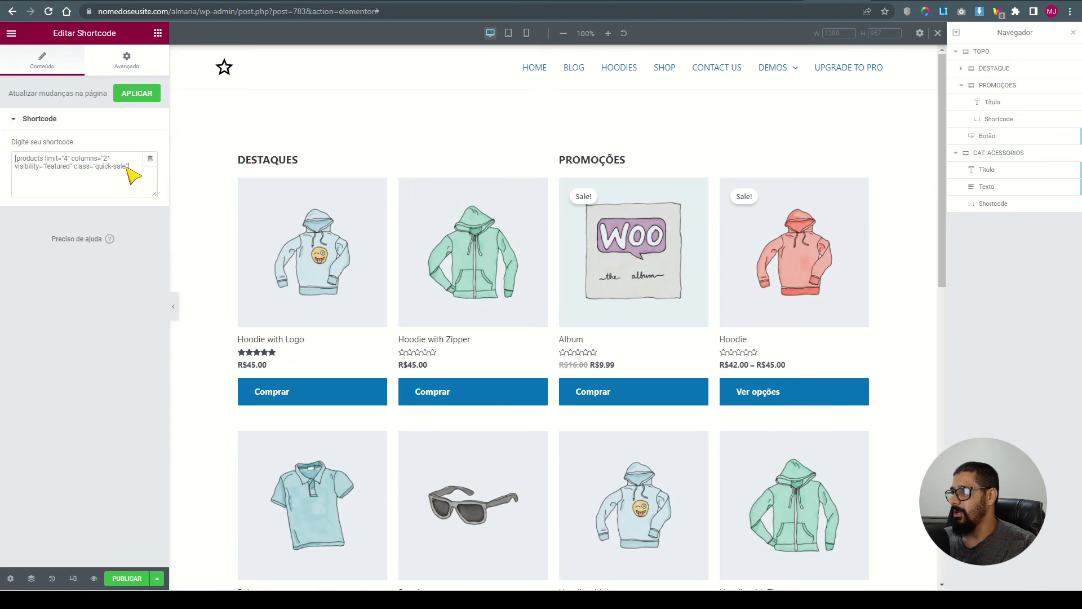
text(category="Accessories" cat_operator="NOT")
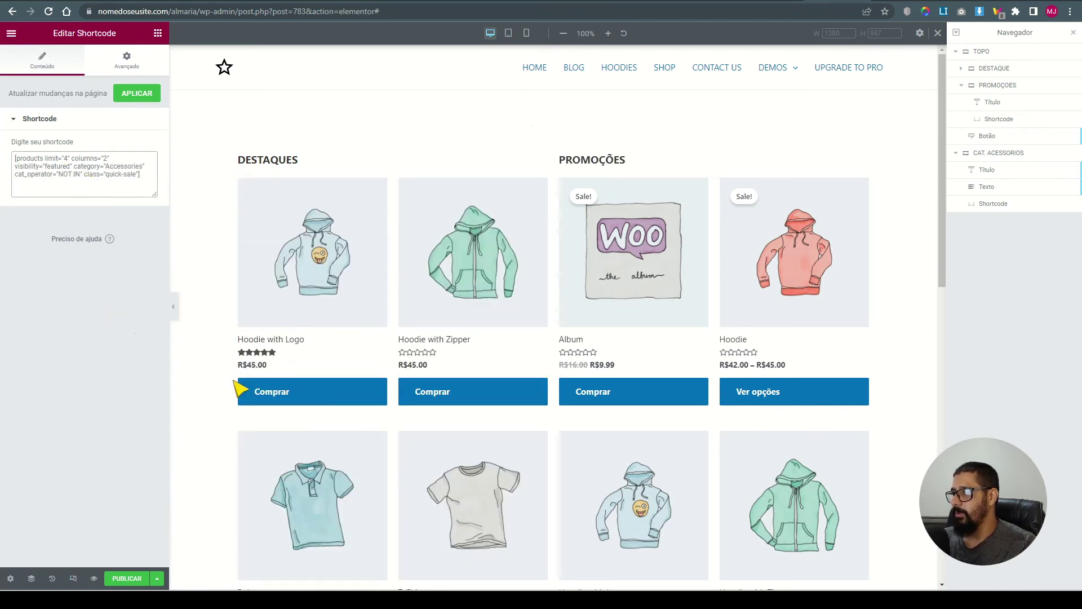
scroll(369, 357, down, 3)
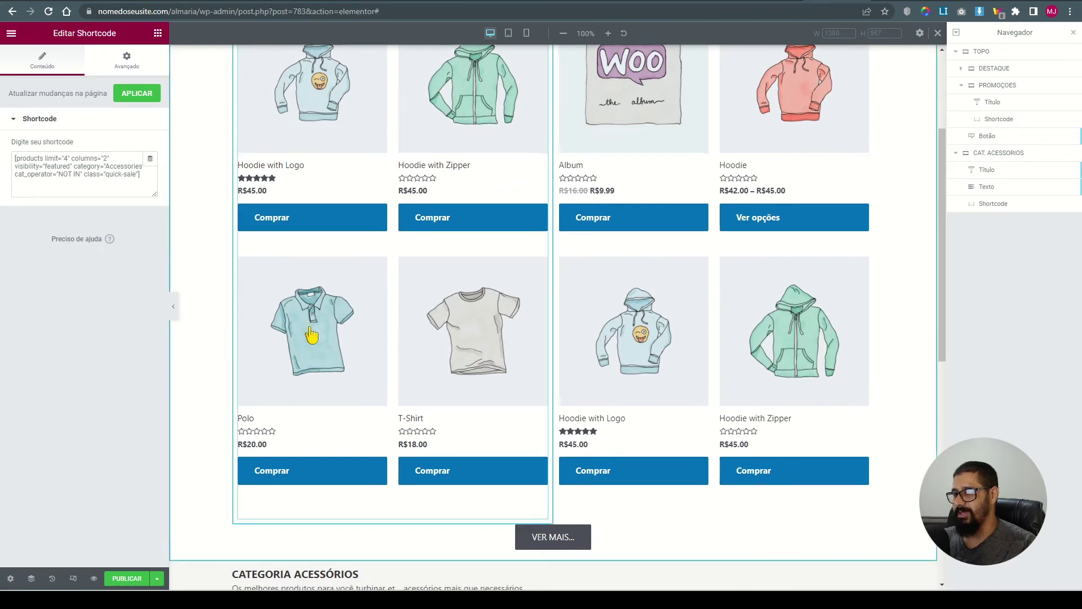
scroll(312, 335, down, 3)
scroll(316, 329, up, 5)
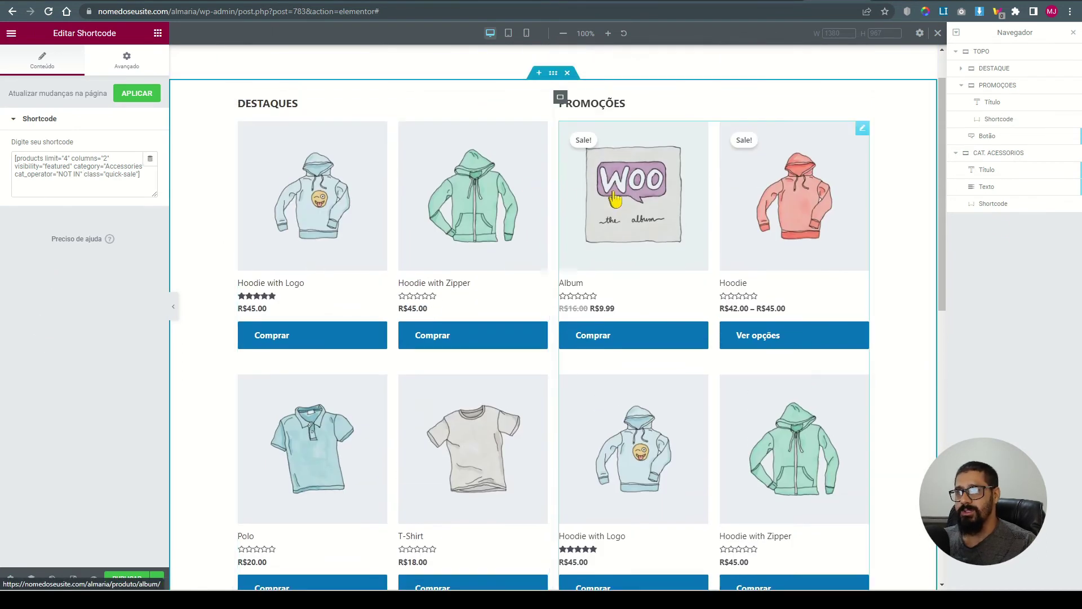
scroll(579, 217, down, 8)
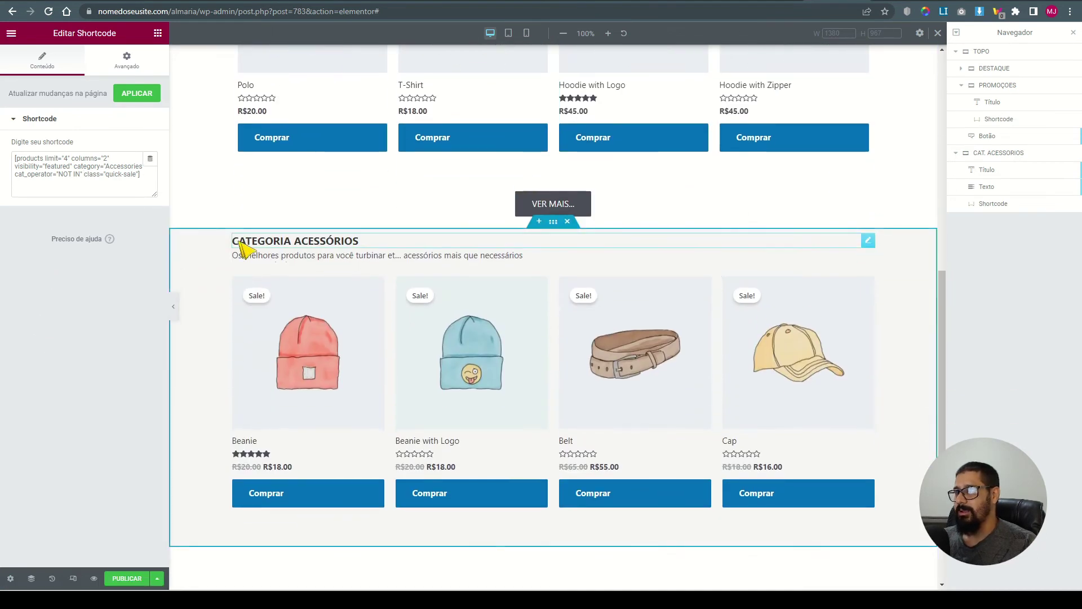
scroll(405, 373, up, 6)
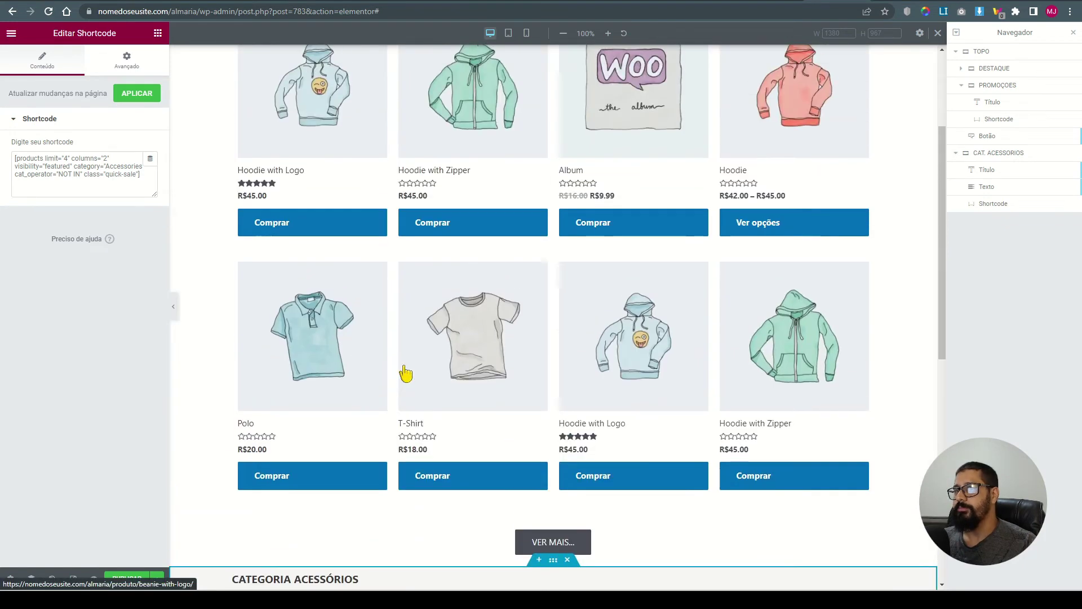
click(157, 578)
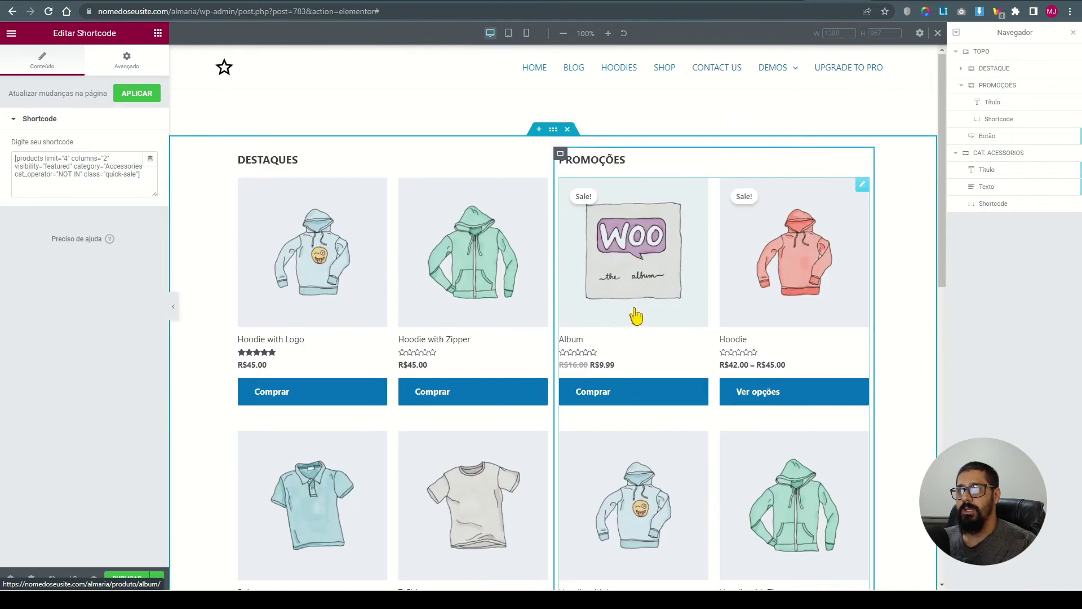
scroll(620, 272, down, 2)
scroll(620, 272, down, 1)
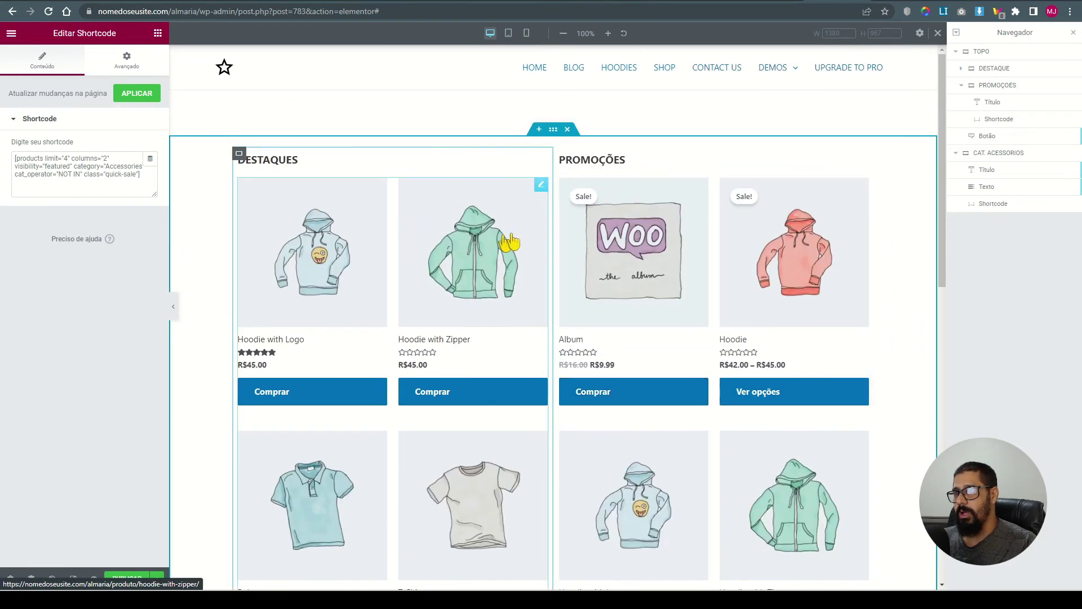
Select the DESTAQUE container and show its Estilo settings
click(239, 154)
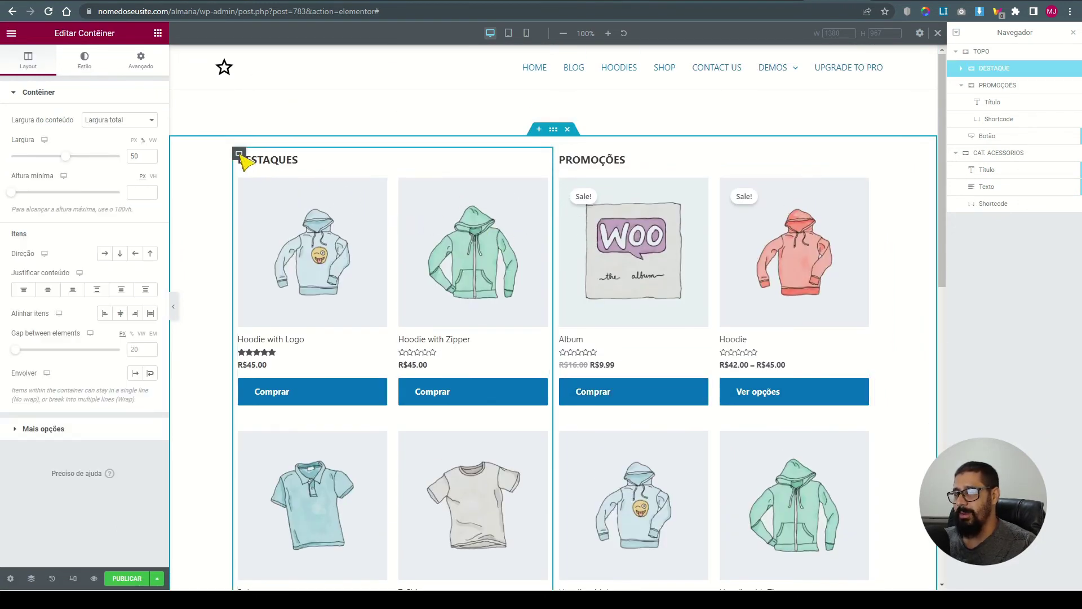
right_click(239, 156)
key(Escape)
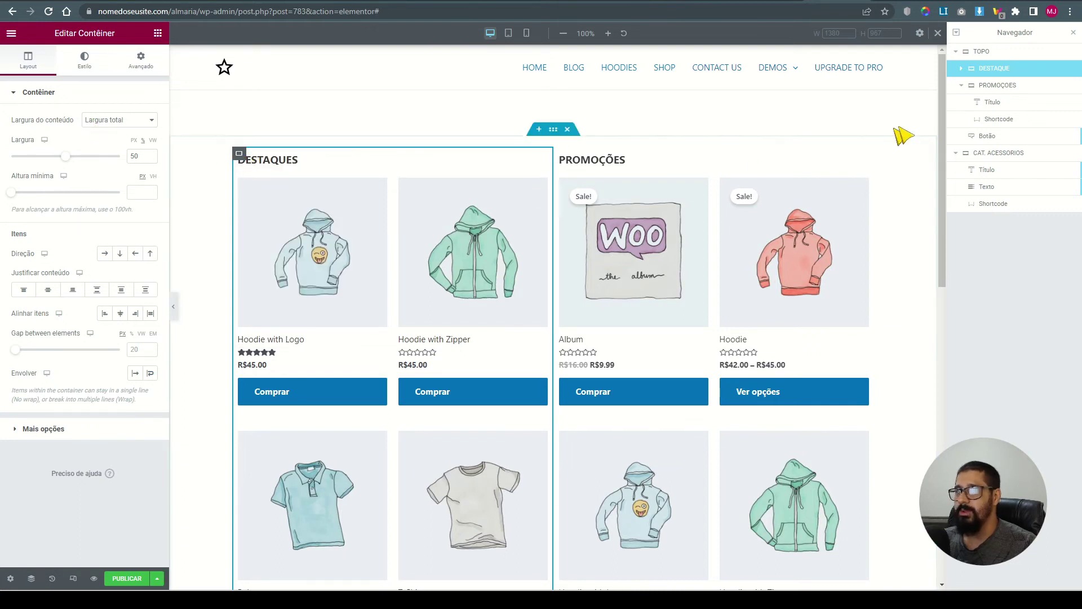
click(961, 84)
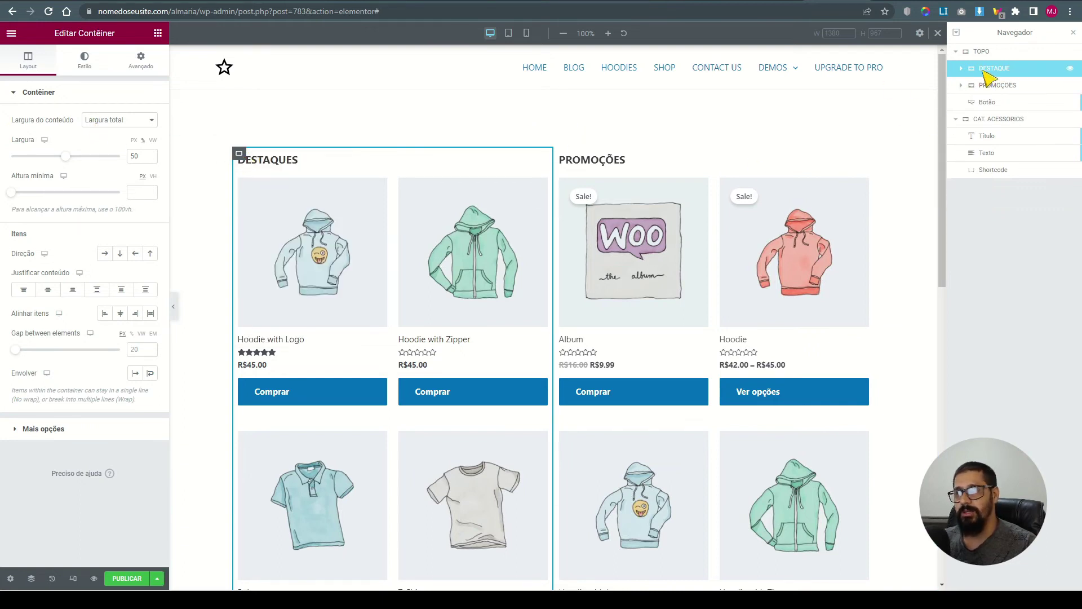
click(141, 63)
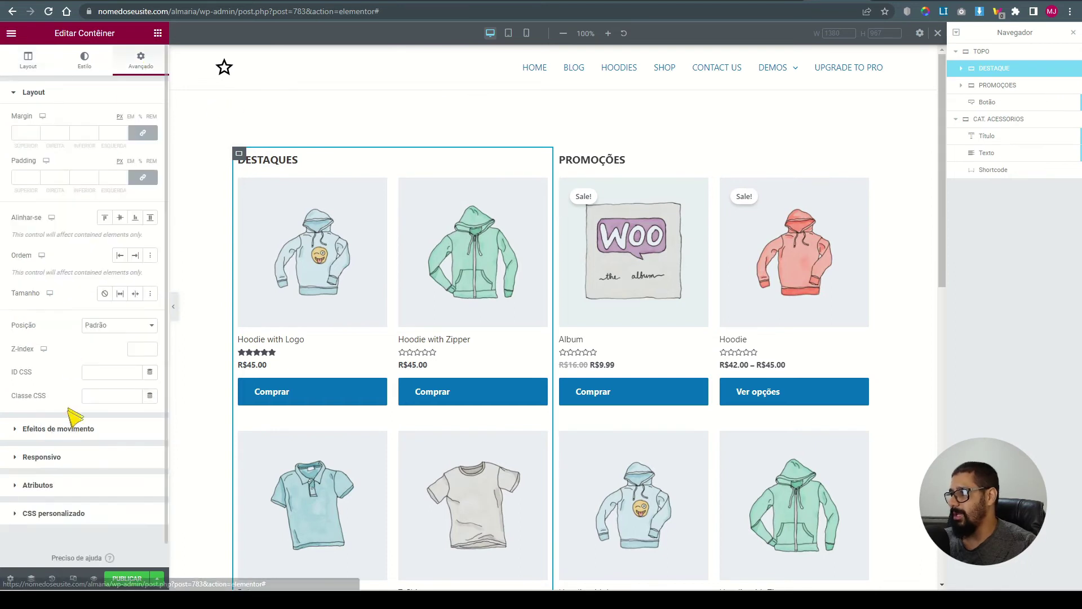
click(85, 61)
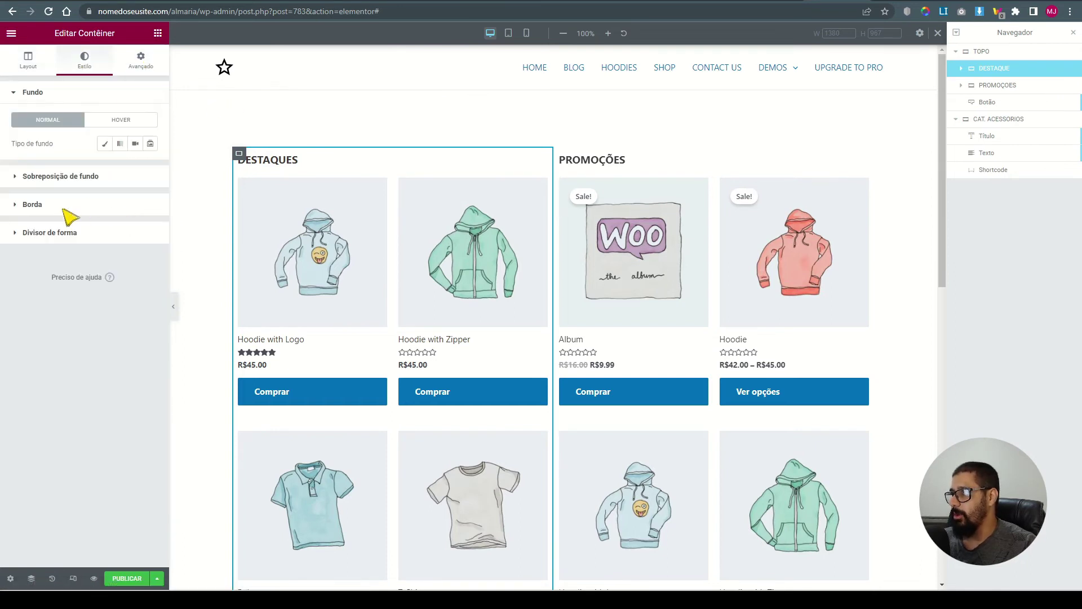
Give the container a solid 1 px border in the global Texto colour
click(12, 207)
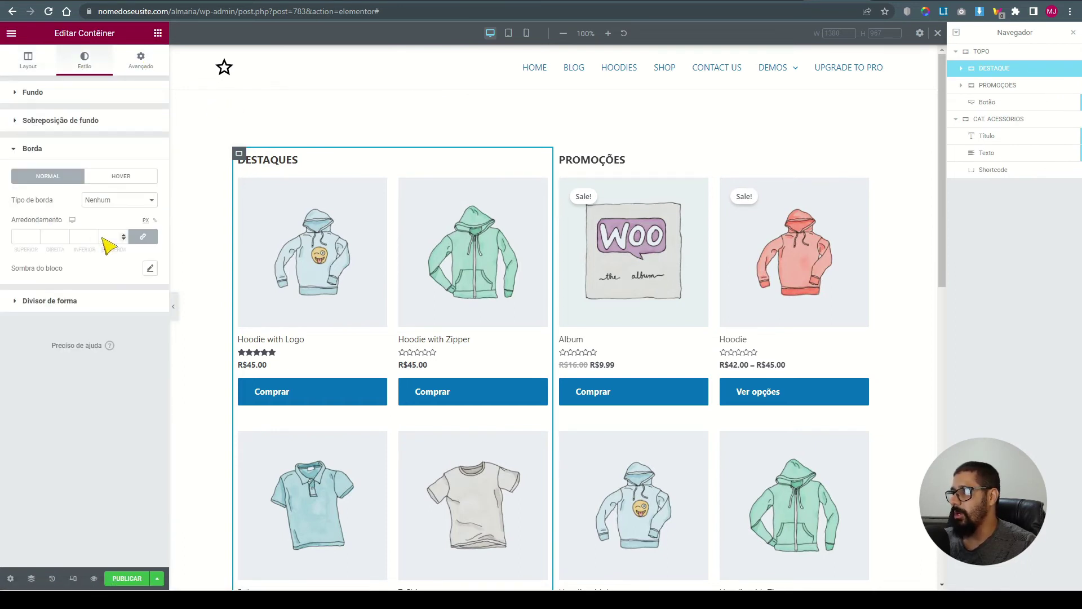
click(99, 206)
click(100, 219)
text(1)
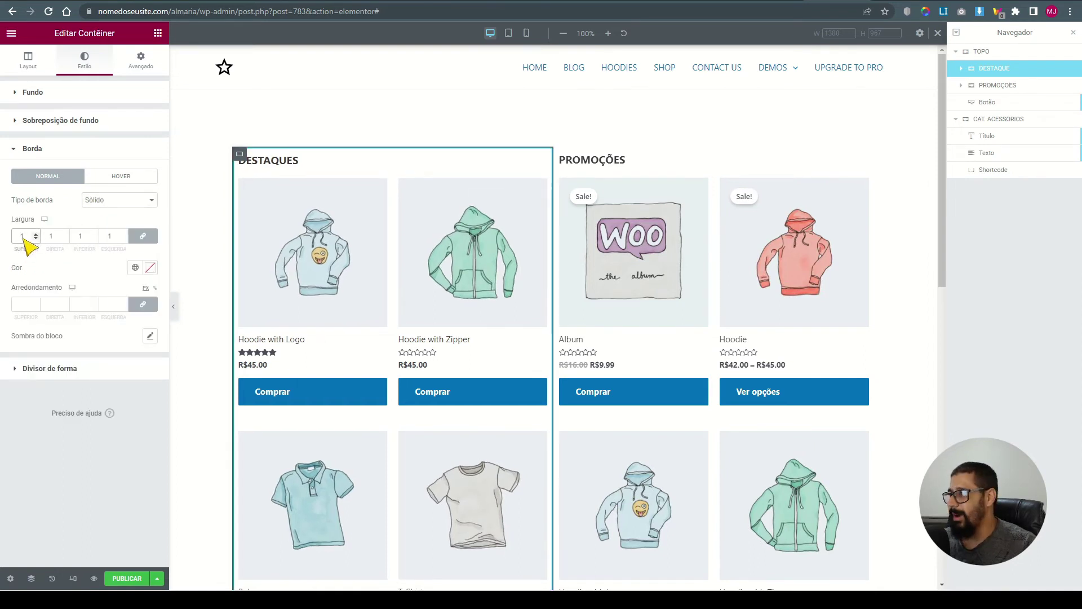
click(147, 268)
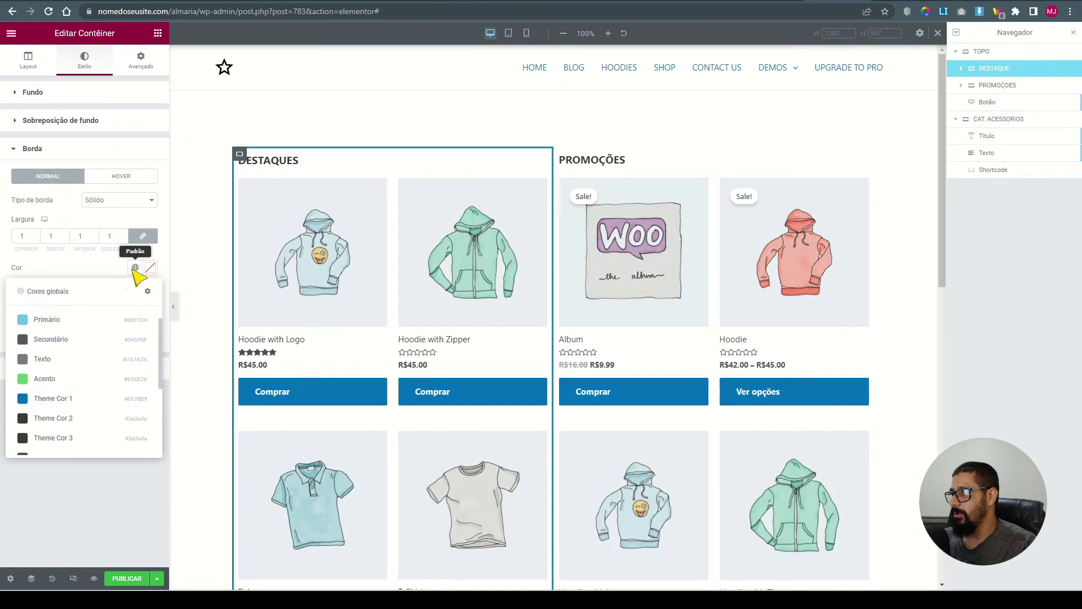
click(68, 364)
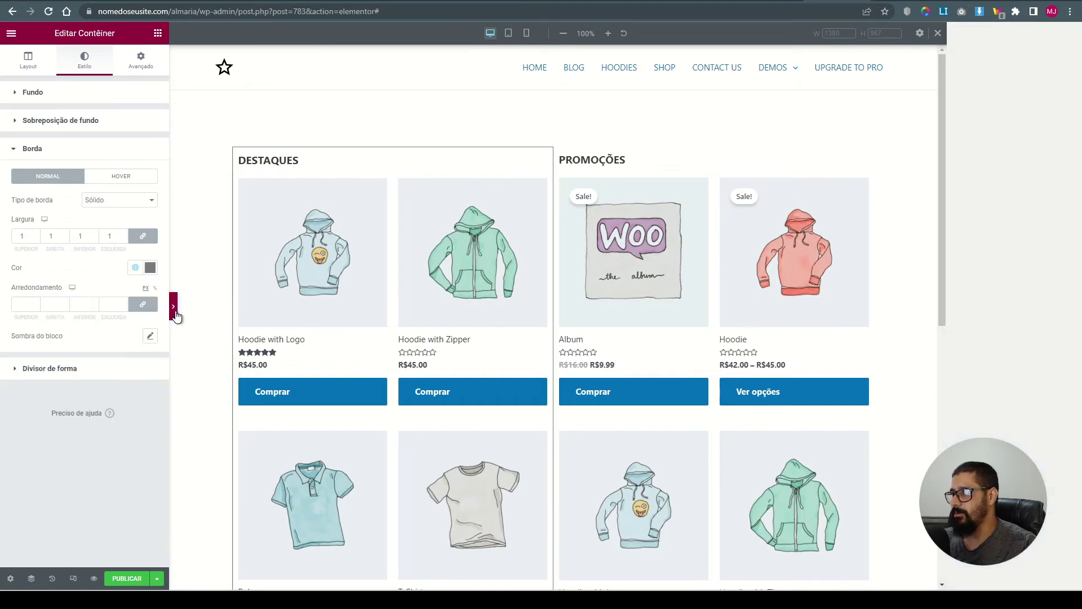
click(175, 312)
click(6, 307)
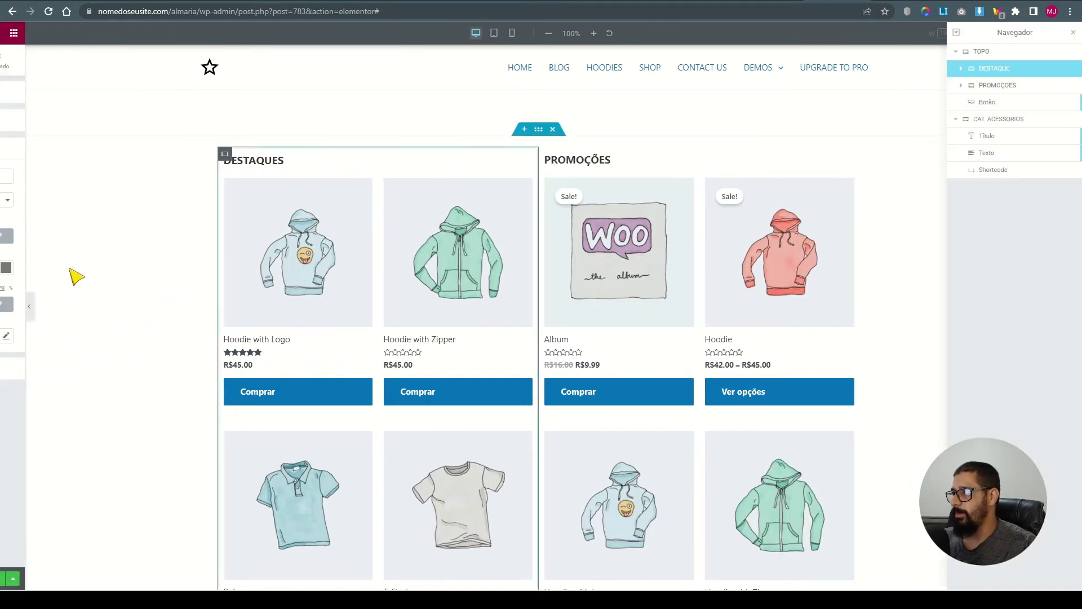
Change the border colour to a light grey theme colour and preview the page
click(135, 267)
scroll(62, 383, down, 3)
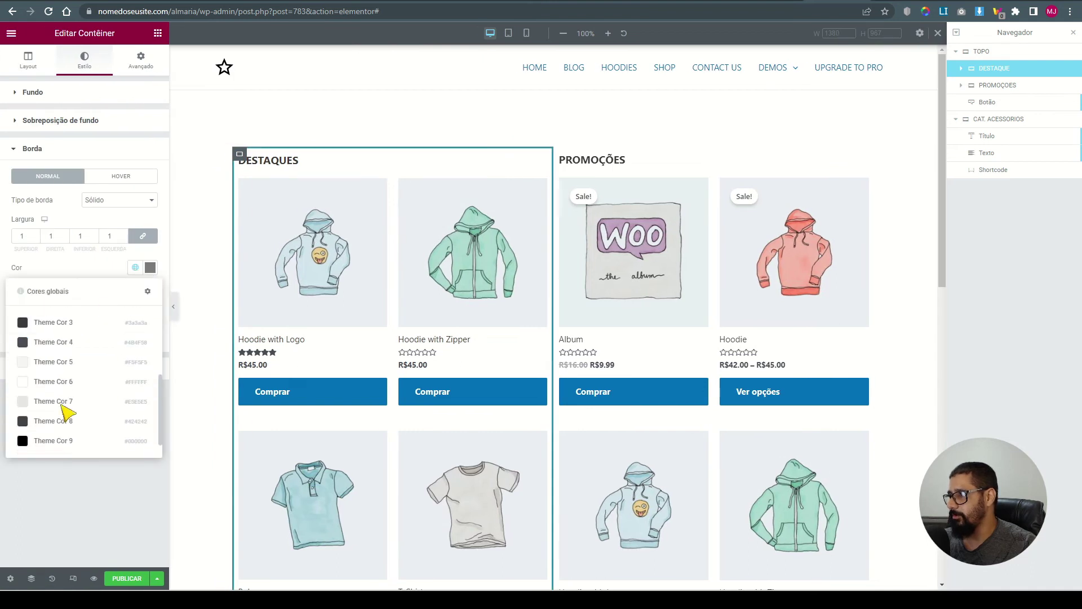
click(67, 411)
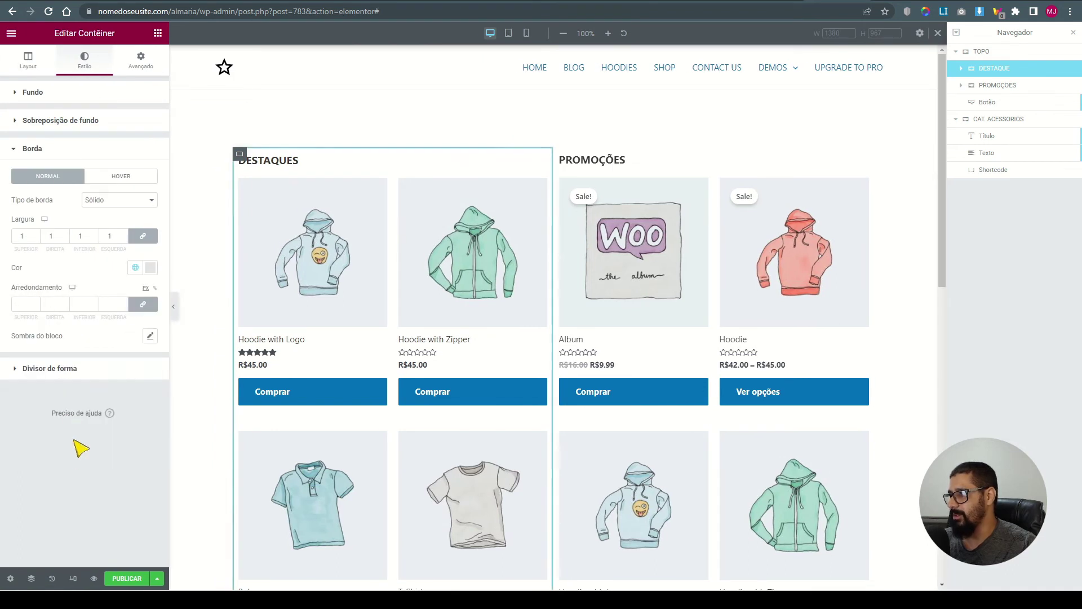
click(178, 312)
scroll(411, 314, down, 3)
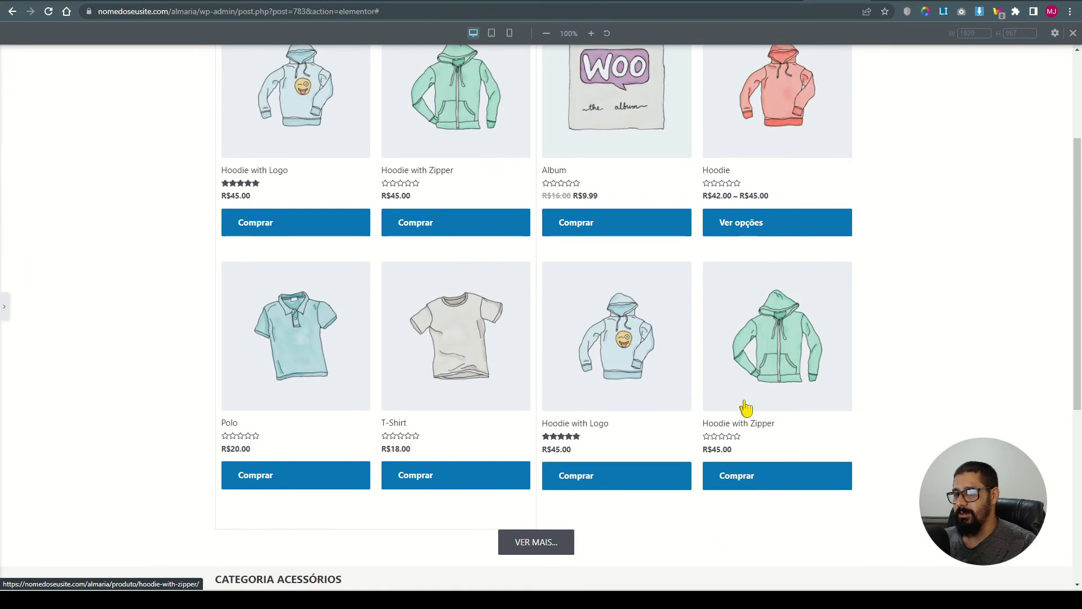
scroll(705, 403, down, 1)
click(6, 306)
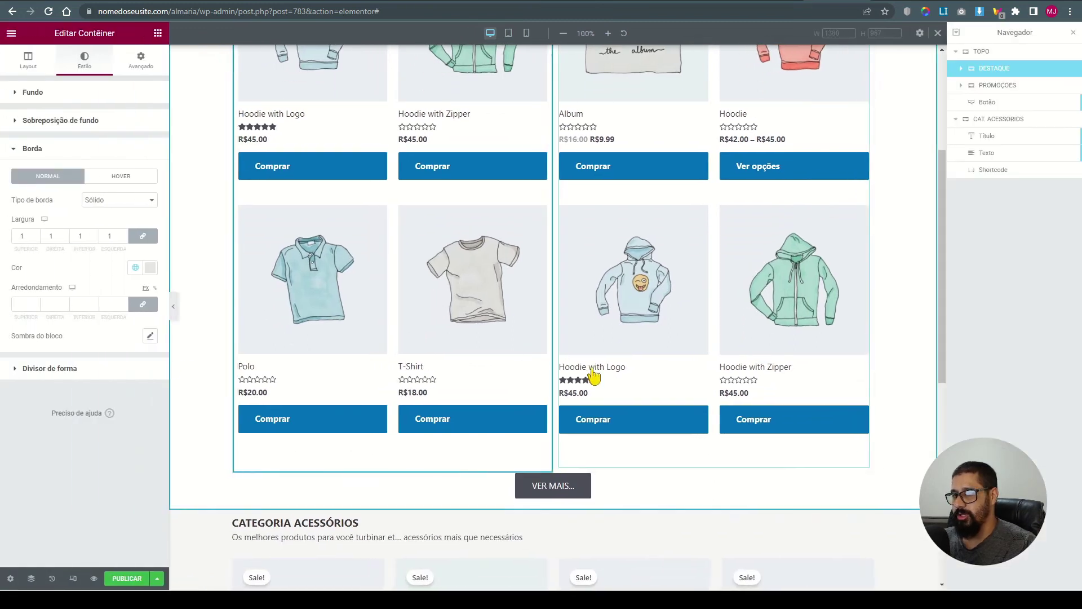
scroll(591, 375, down, 2)
Select the VER MAIS button for editing
right_click(640, 374)
click(642, 379)
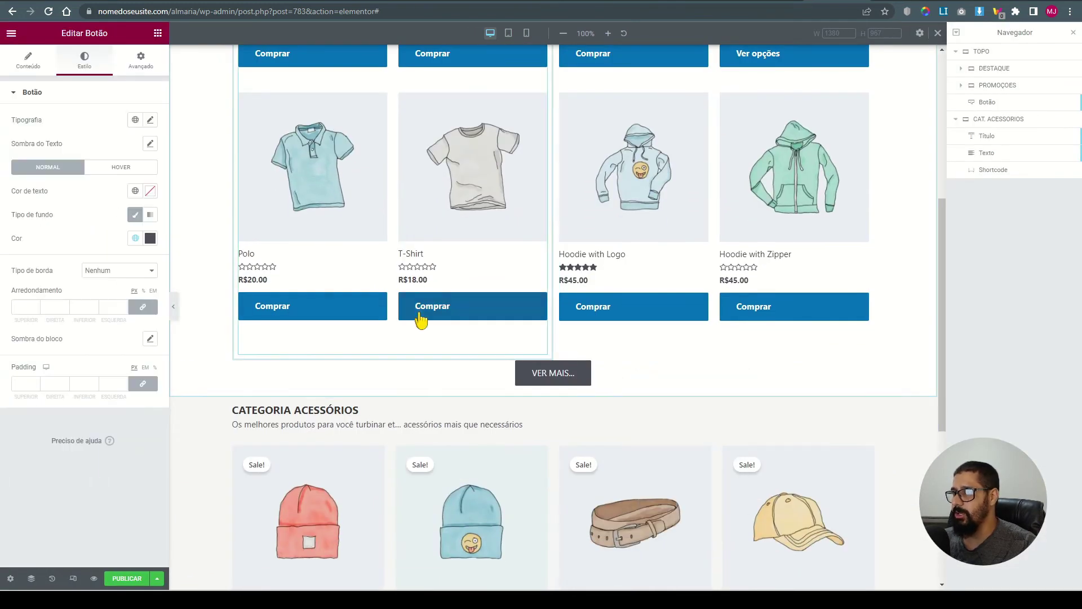
scroll(550, 130, up, 6)
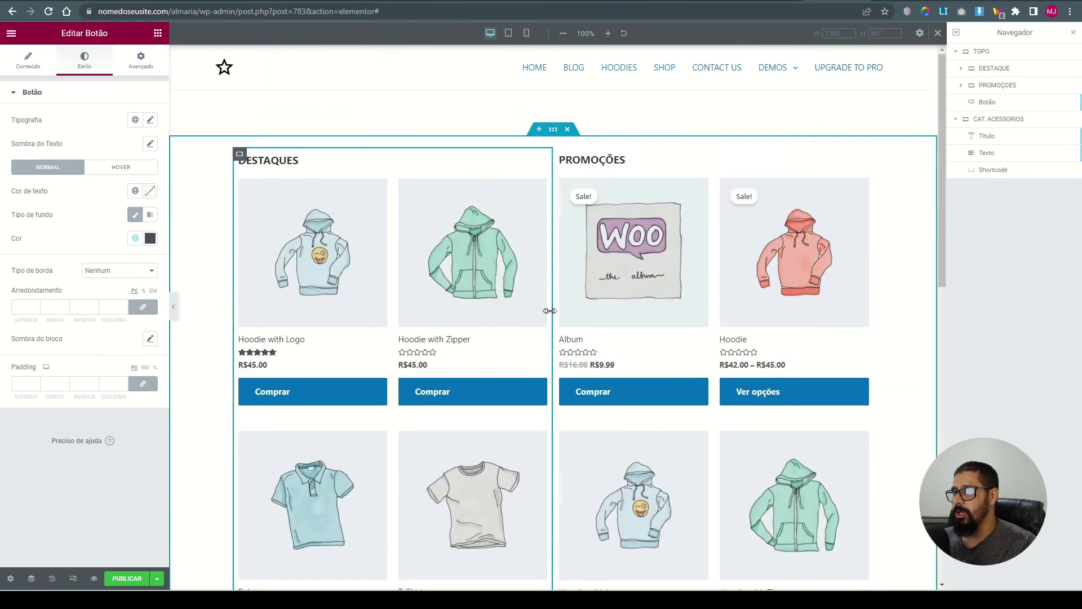
Select the TOPO container in the Navigator and set its element gap to 20 px
right_click(560, 132)
click(577, 141)
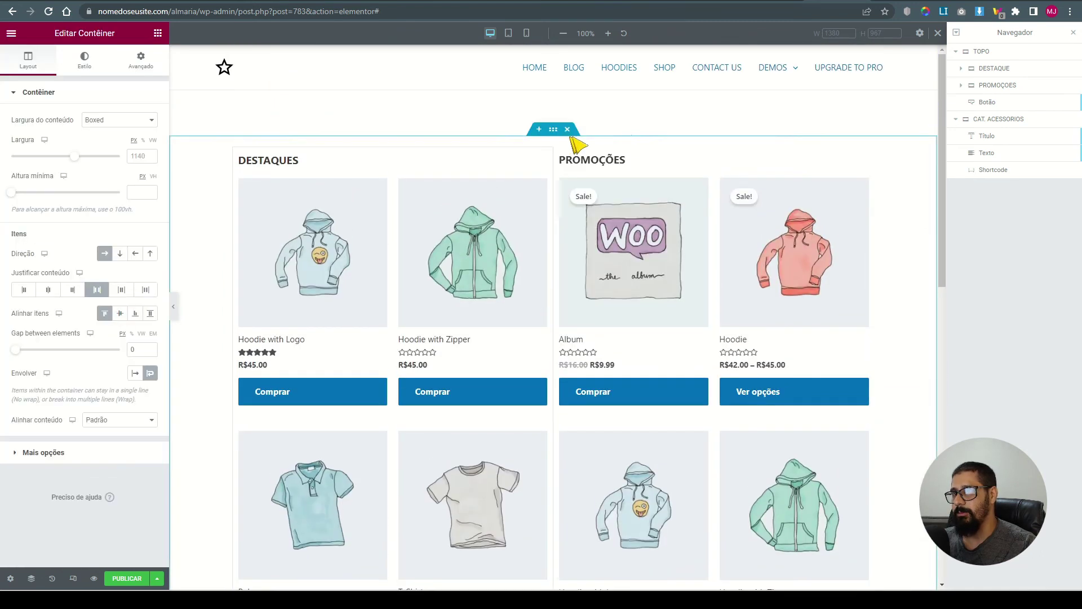
click(994, 52)
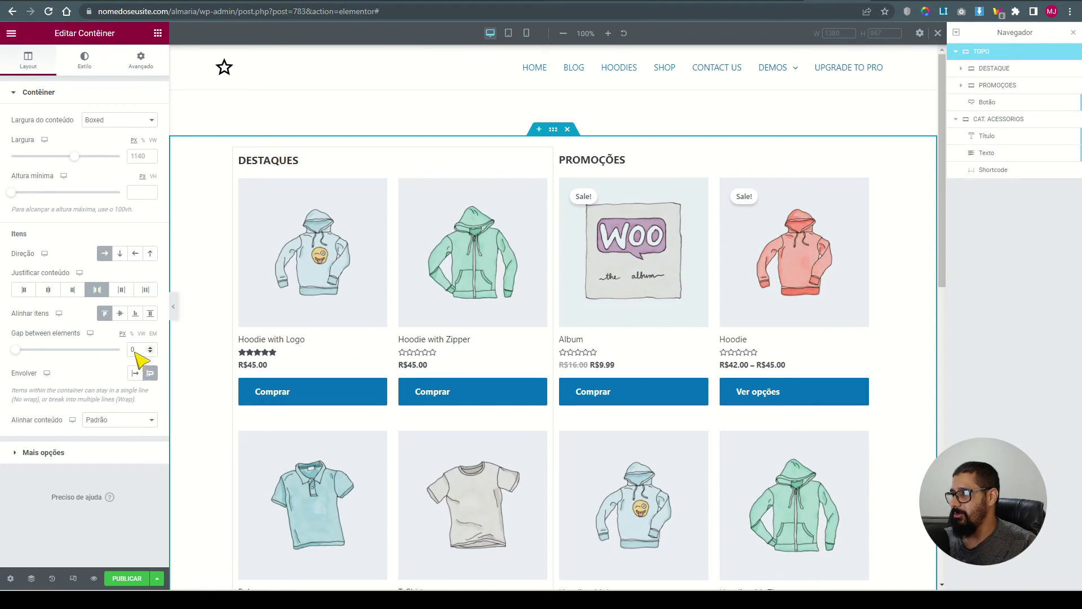
text(2)
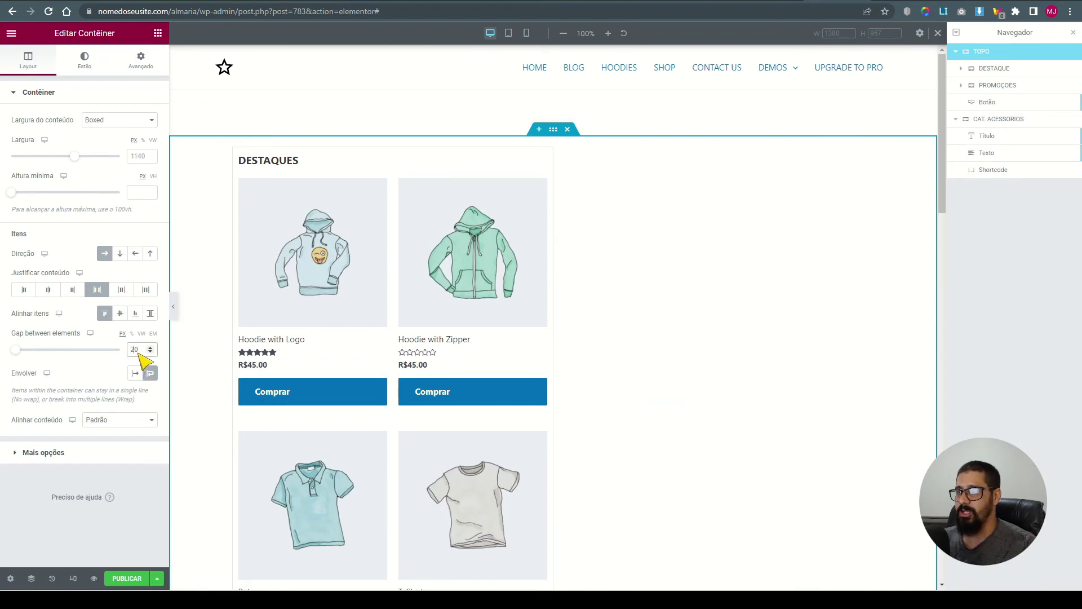
right_click(241, 158)
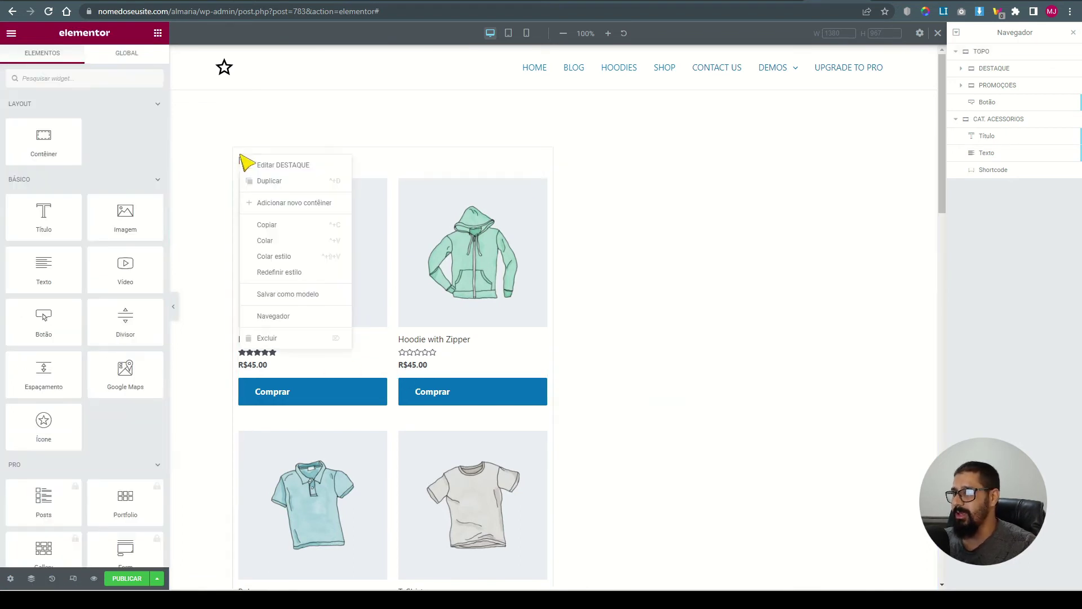
click(265, 165)
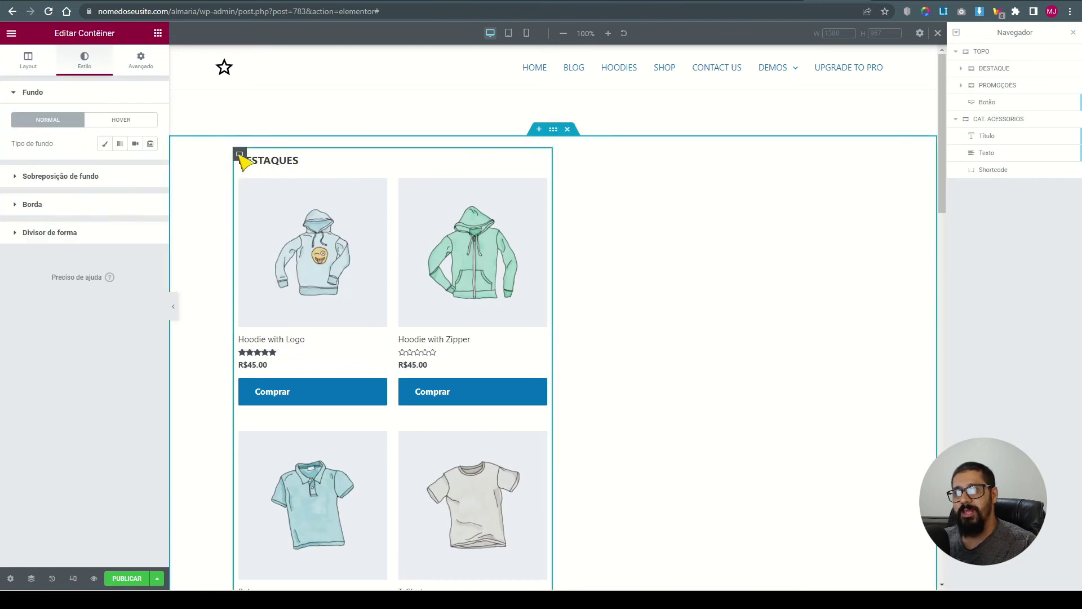
Set the DESTAQUES container's layout width to 48
click(140, 61)
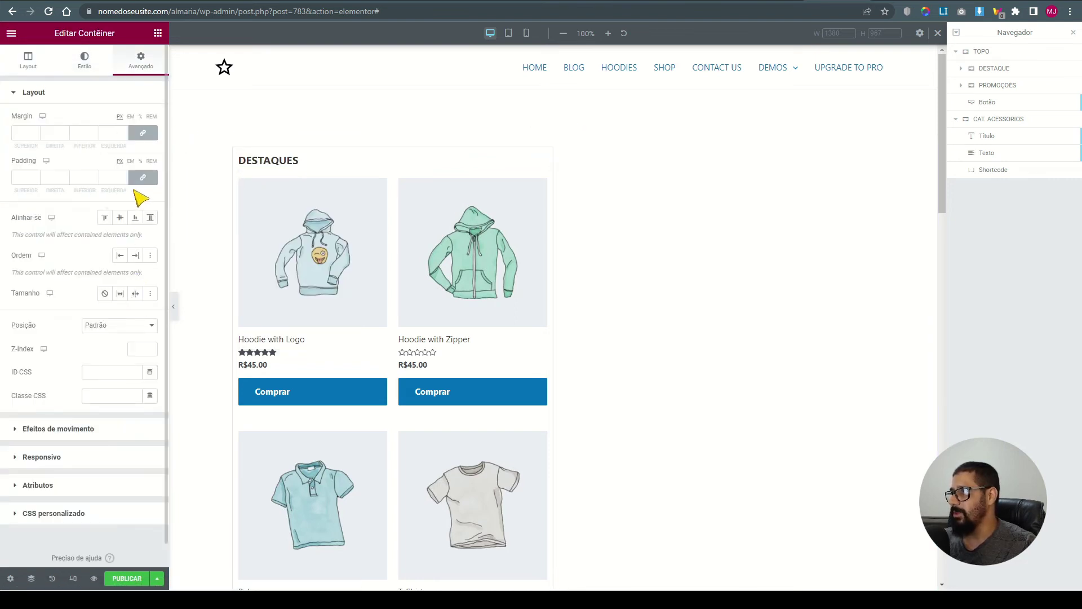
click(28, 60)
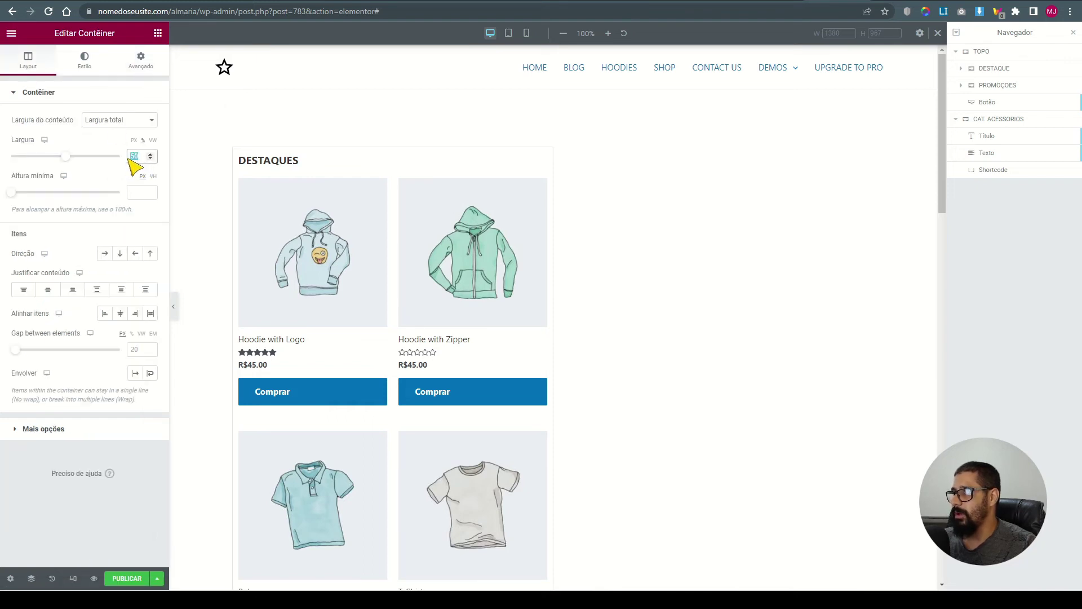
text(48)
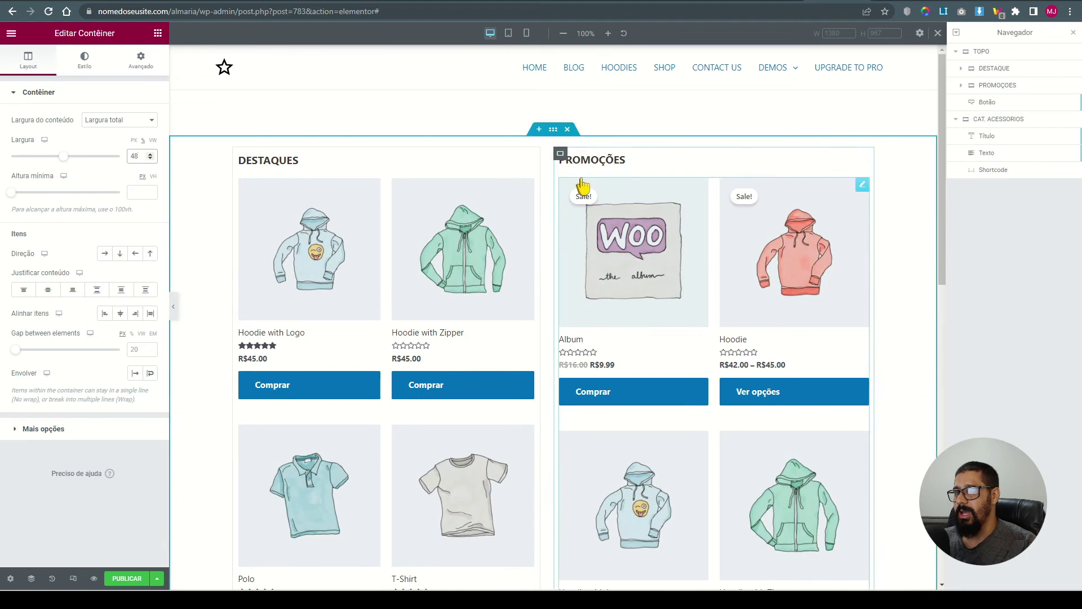
Copy DESTAQUES and paste its style onto PROMOÇÕES, then preview the two bordered columns
right_click(242, 160)
click(270, 225)
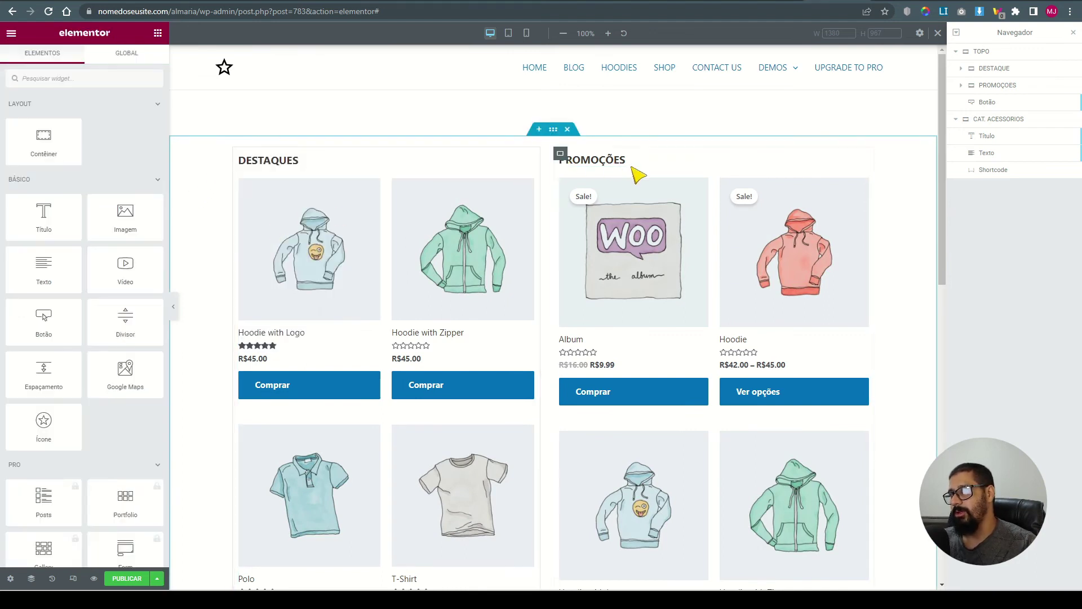
right_click(561, 158)
click(594, 254)
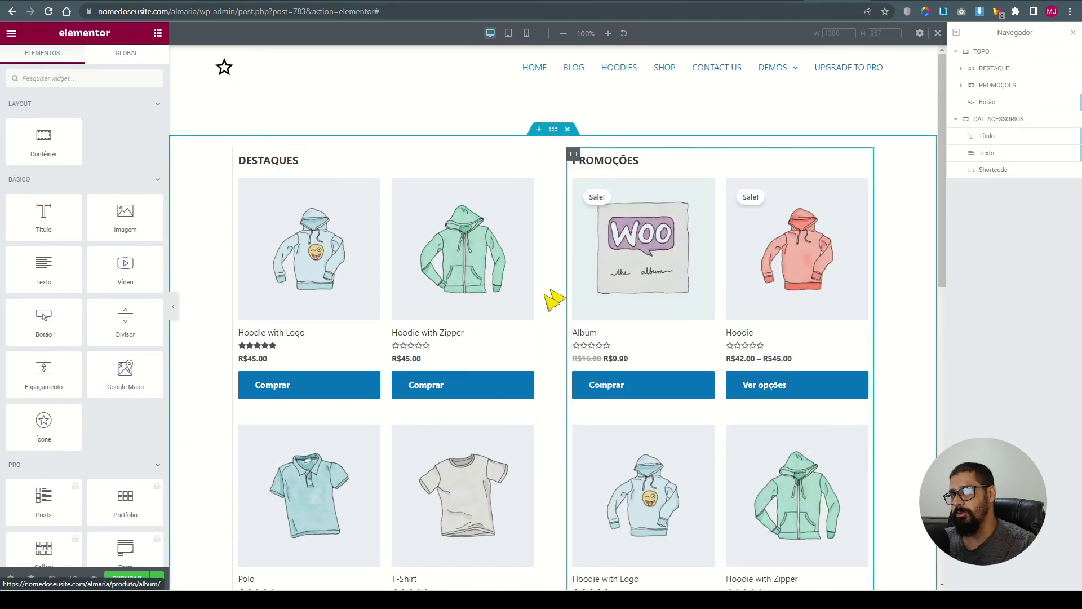
click(174, 310)
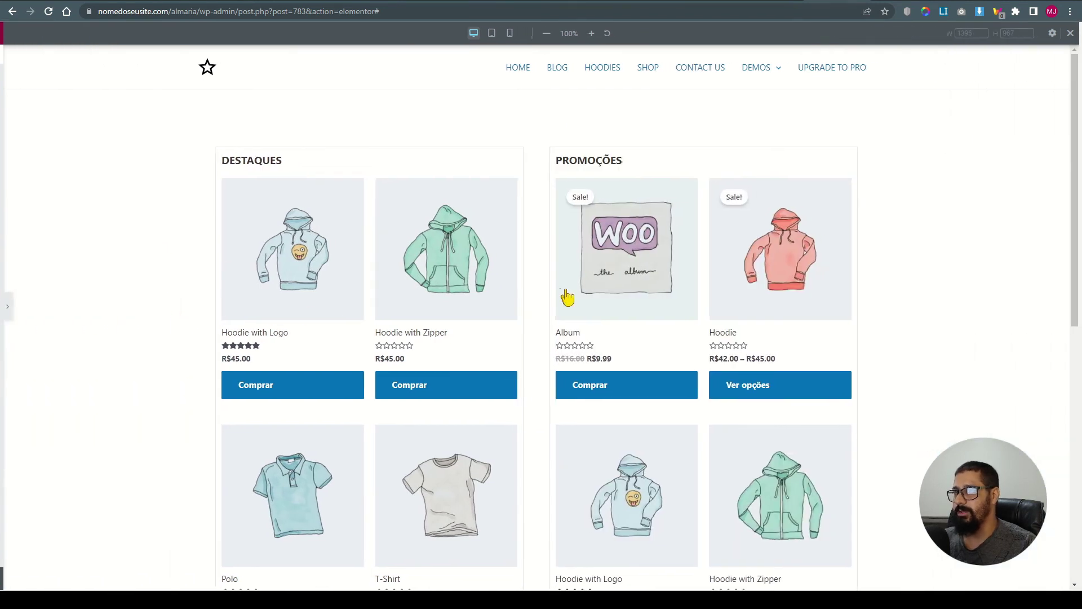
scroll(582, 300, down, 3)
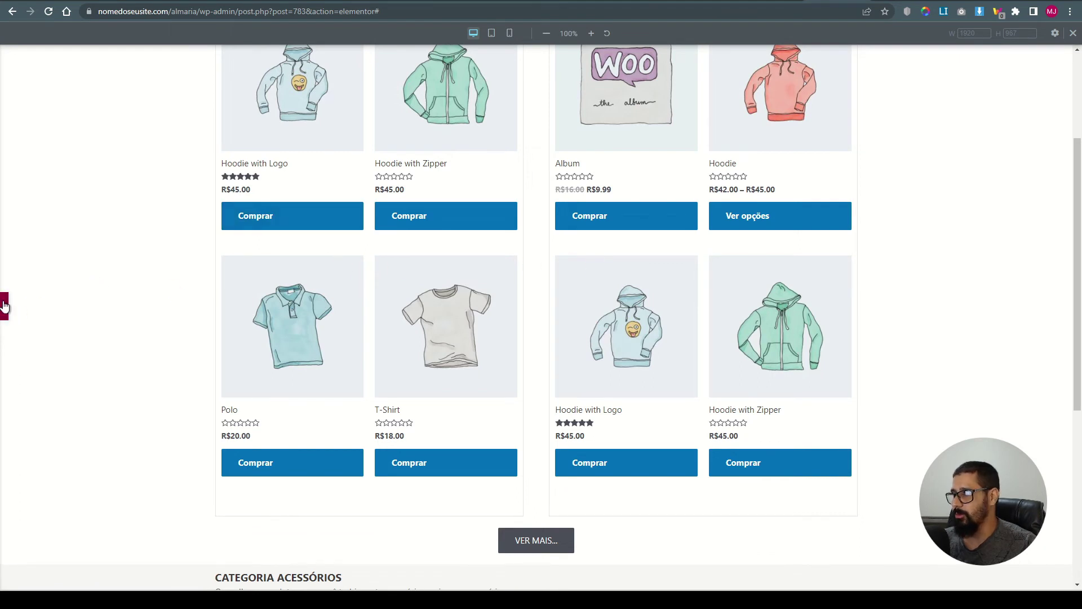
click(4, 299)
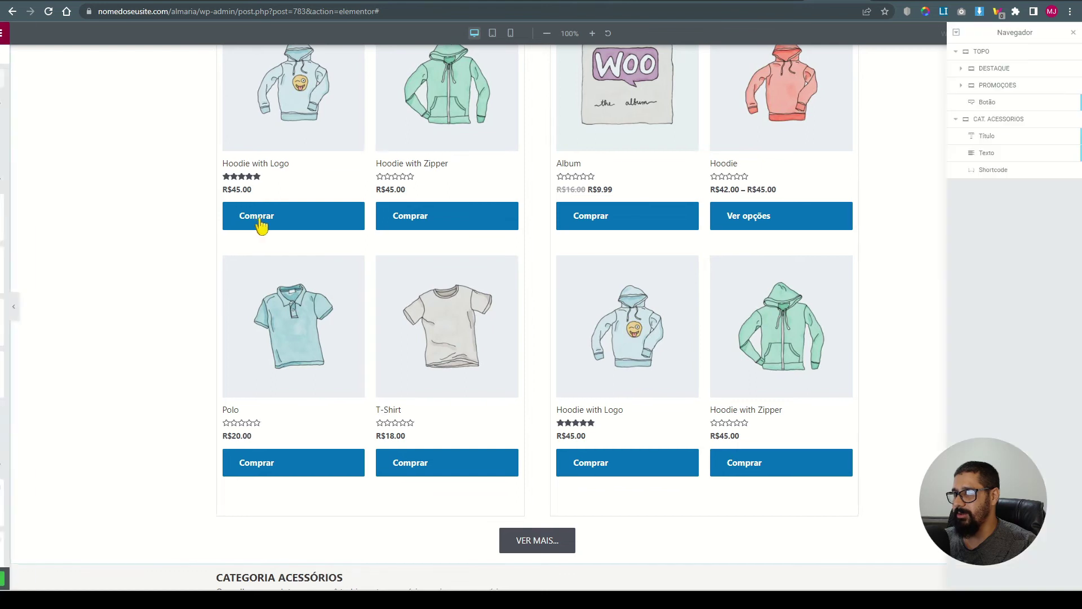
scroll(432, 257, down, 2)
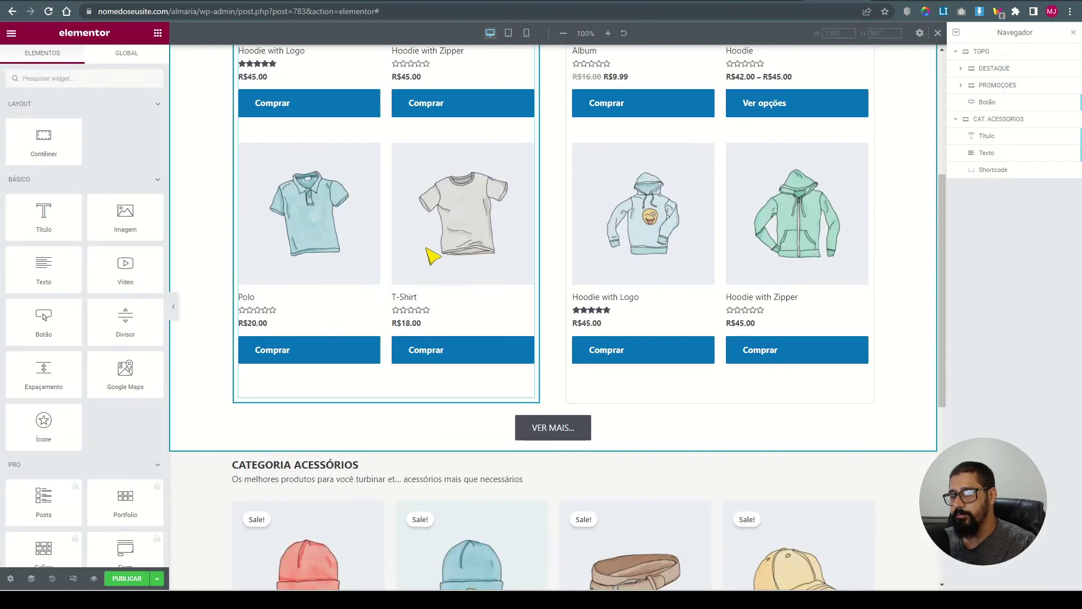
Give the VER MAIS button separate top and bottom margins of 20 px
right_click(569, 431)
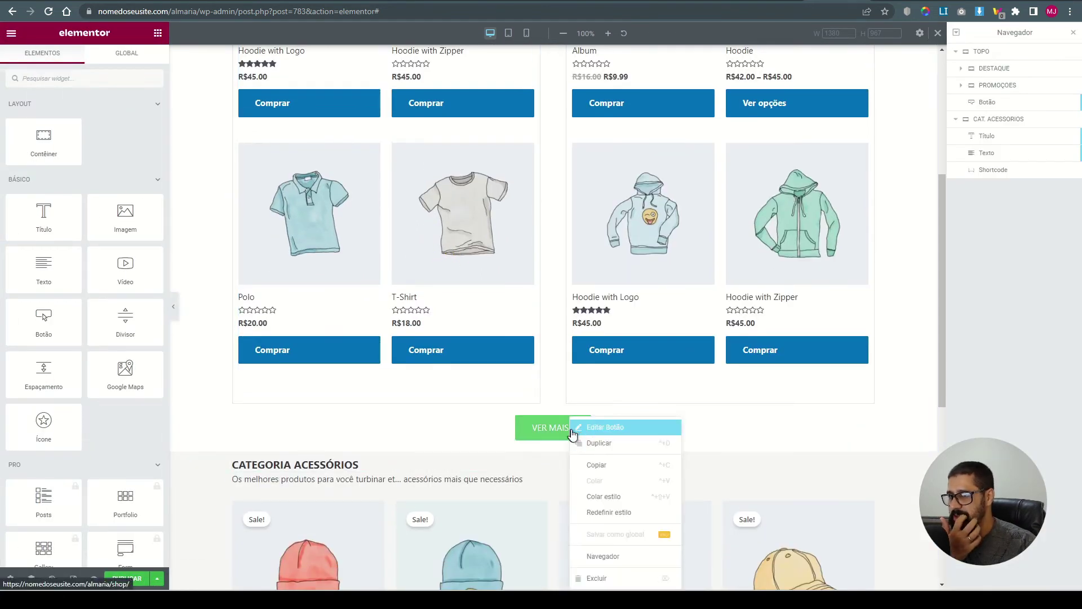
click(538, 426)
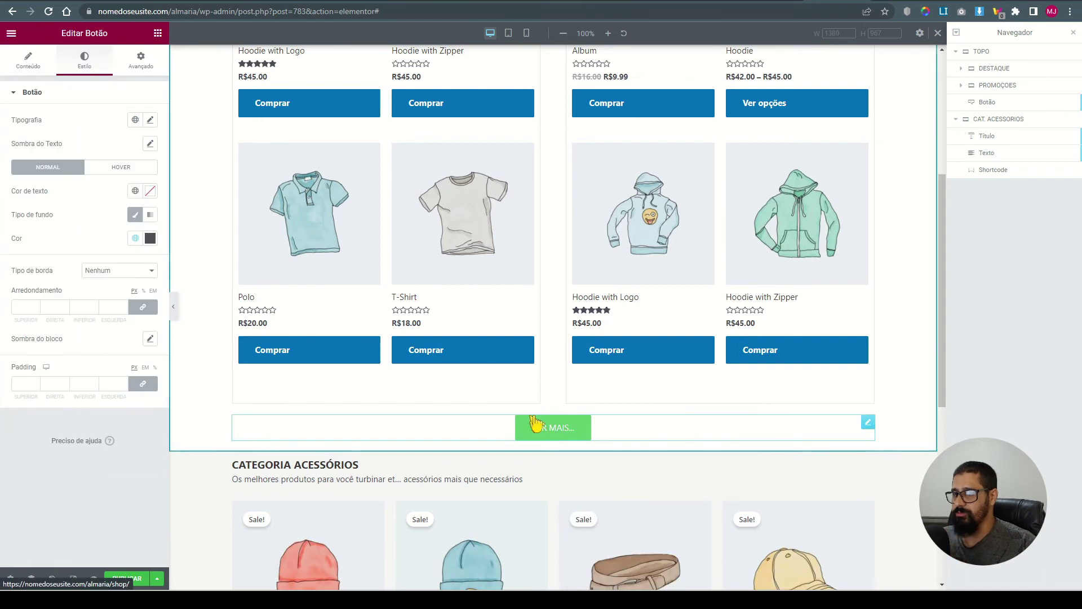
click(140, 61)
click(143, 134)
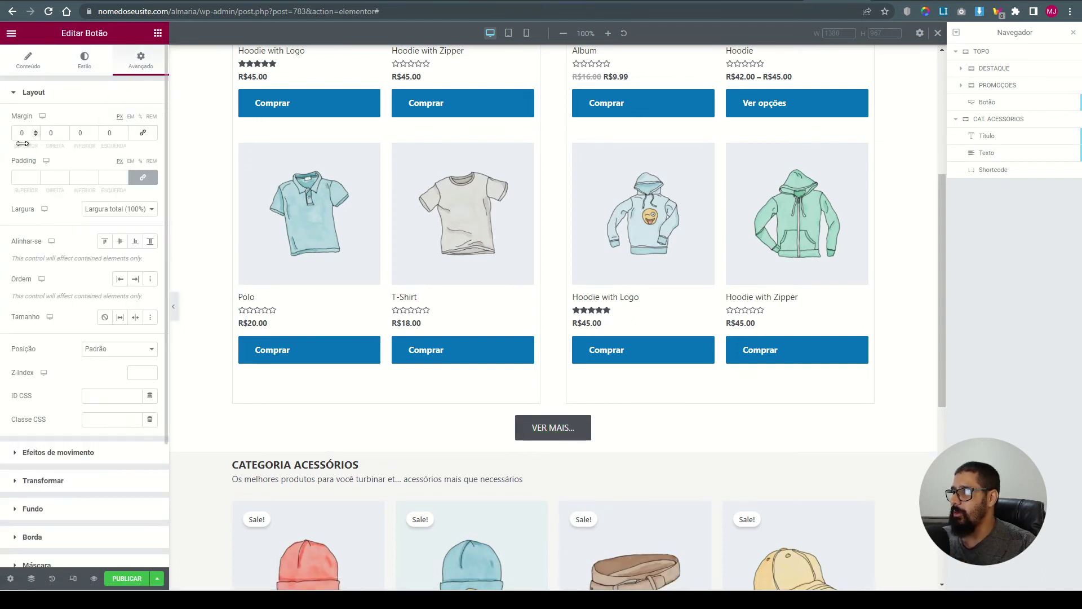
text(20)
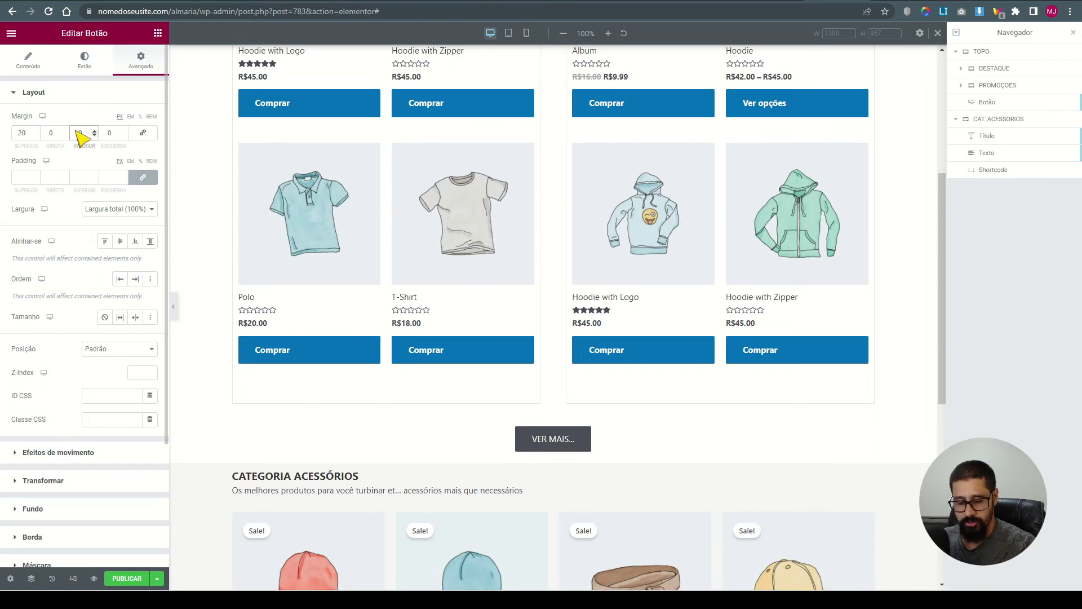
text(20)
Preview the page without the editor panels, then save it as a draft
click(173, 307)
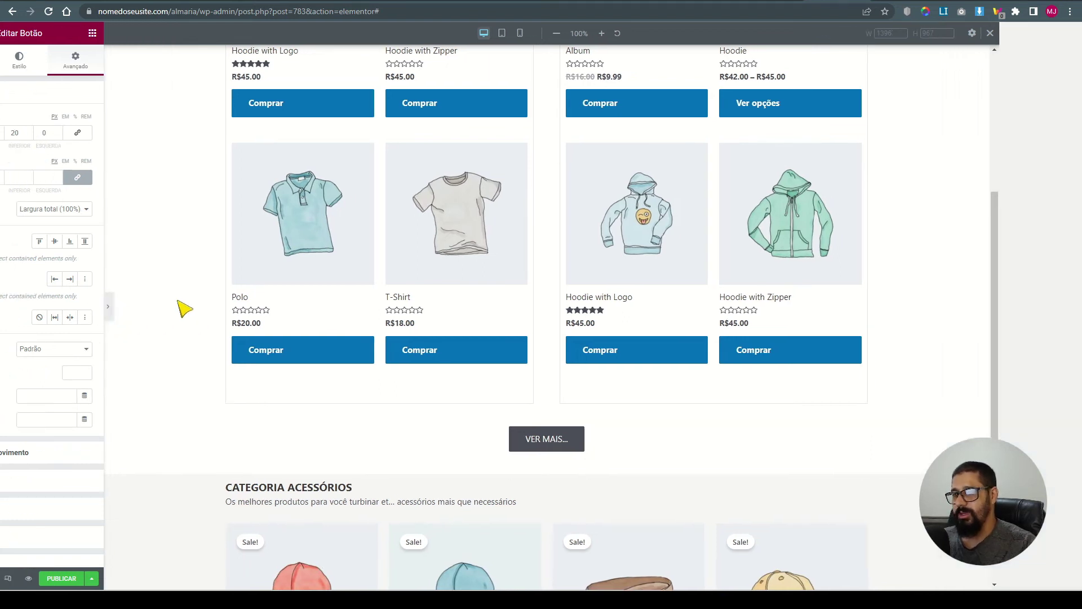
scroll(549, 442, up, 5)
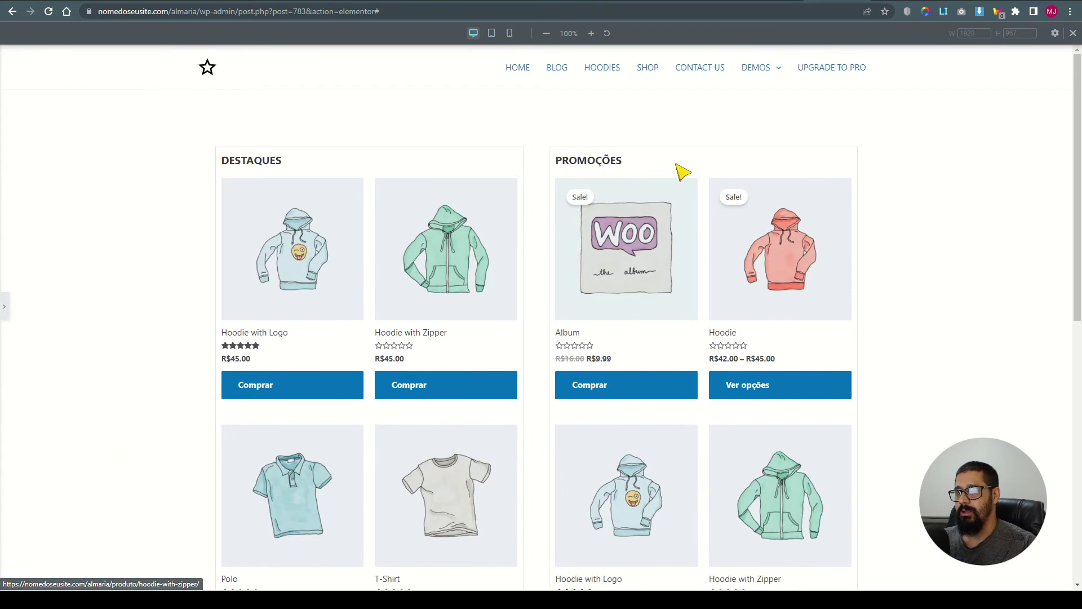
click(3, 306)
click(157, 578)
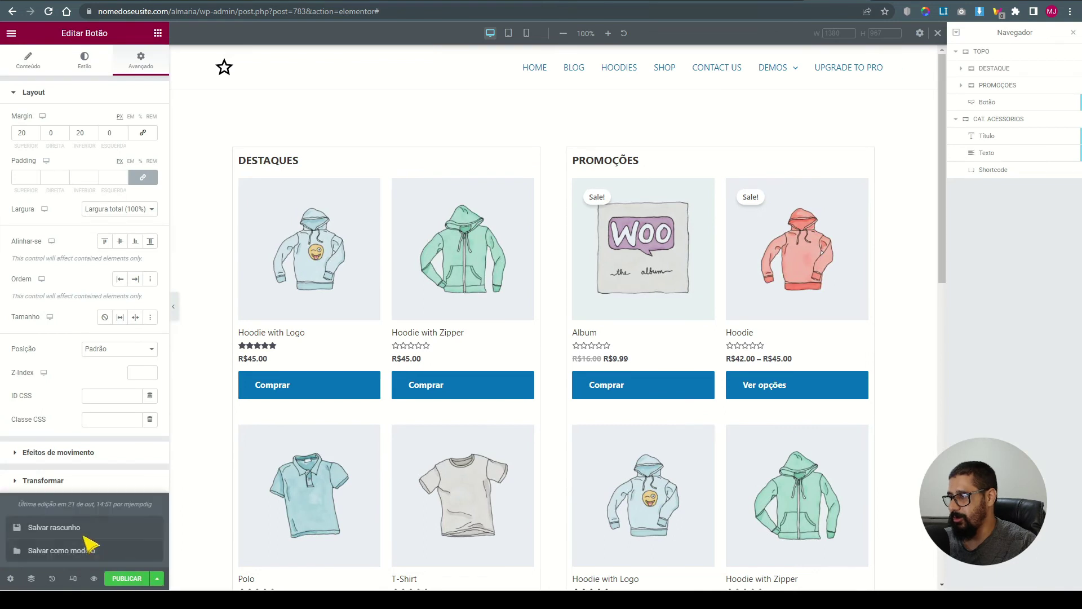
scroll(435, 387, down, 10)
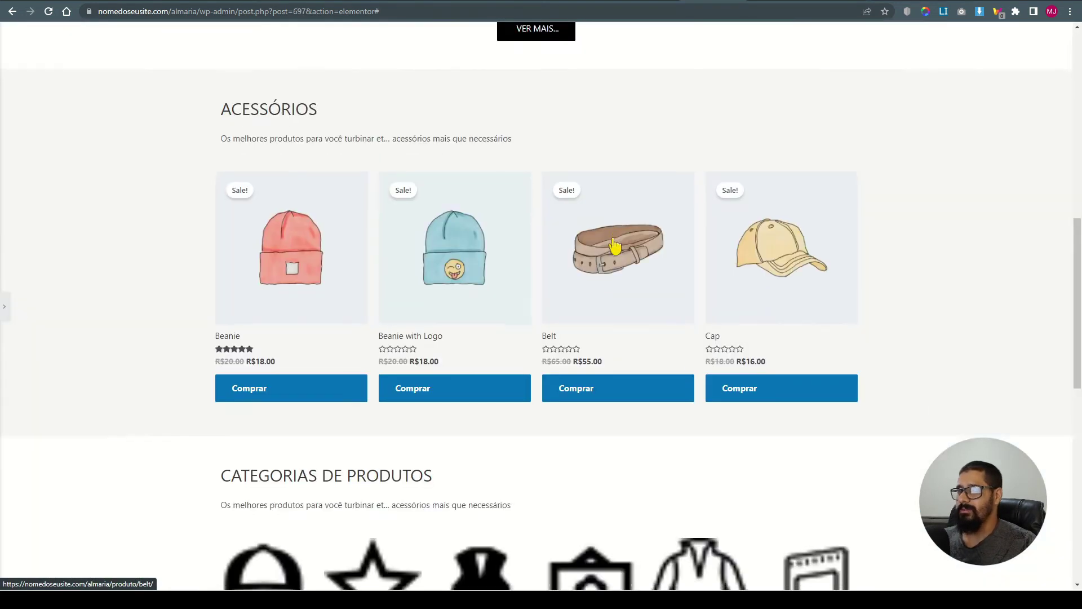
scroll(621, 241, down, 7)
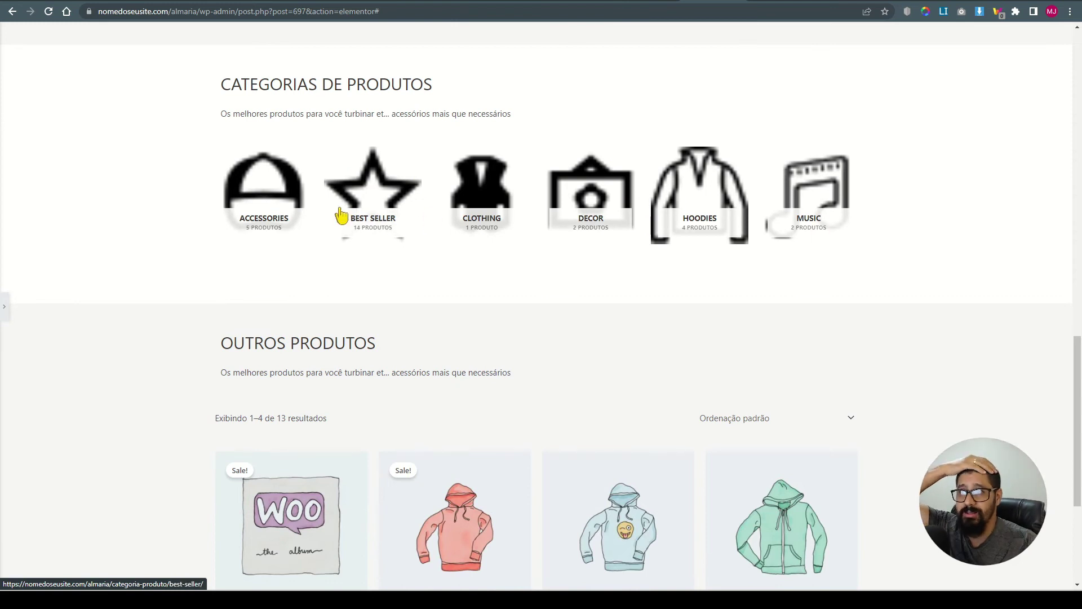
scroll(278, 285, up, 2)
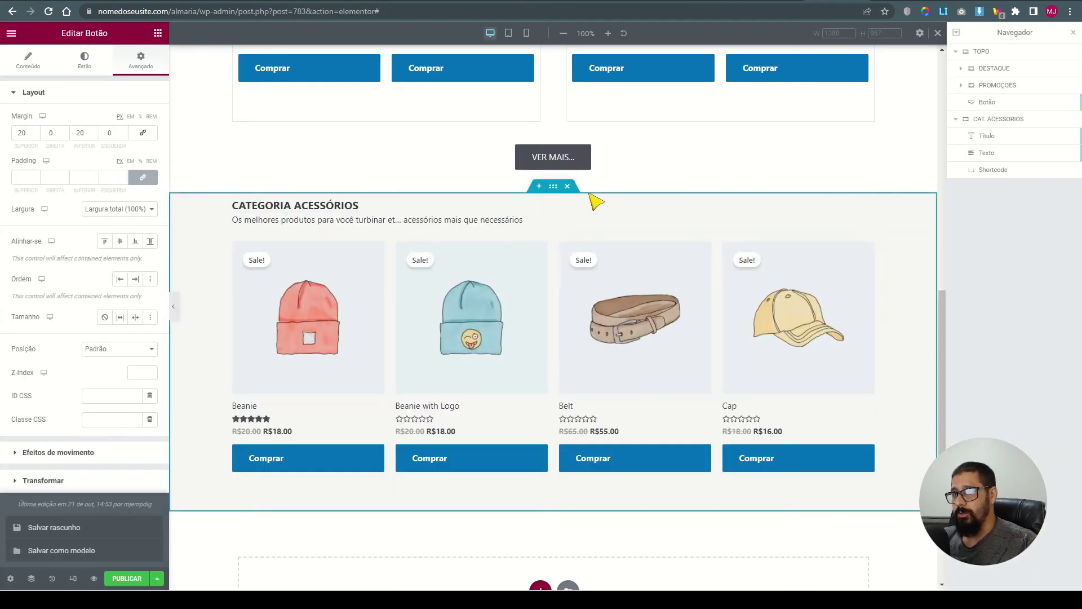
Pad the CAT. ACESSÓRIOS section 20 px on every side, with 80 px on top
right_click(554, 187)
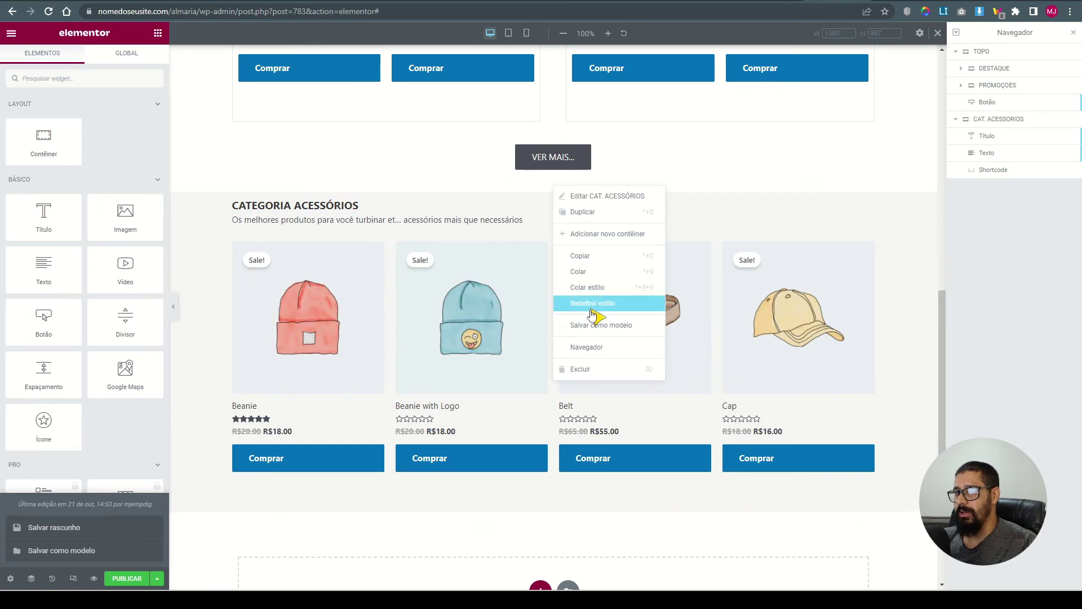
click(587, 197)
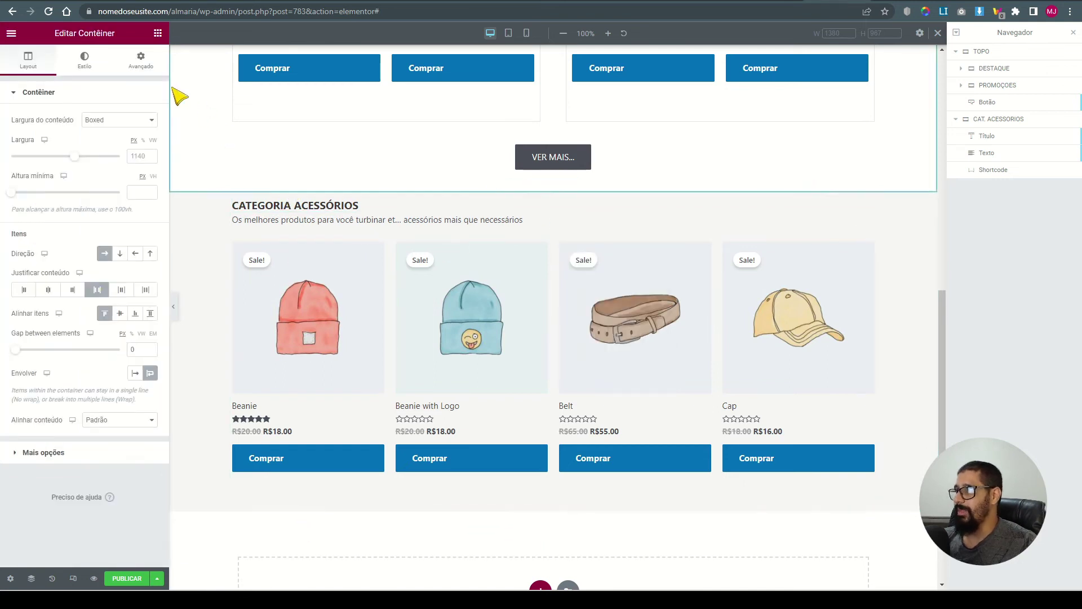
click(160, 66)
click(23, 177)
text(20)
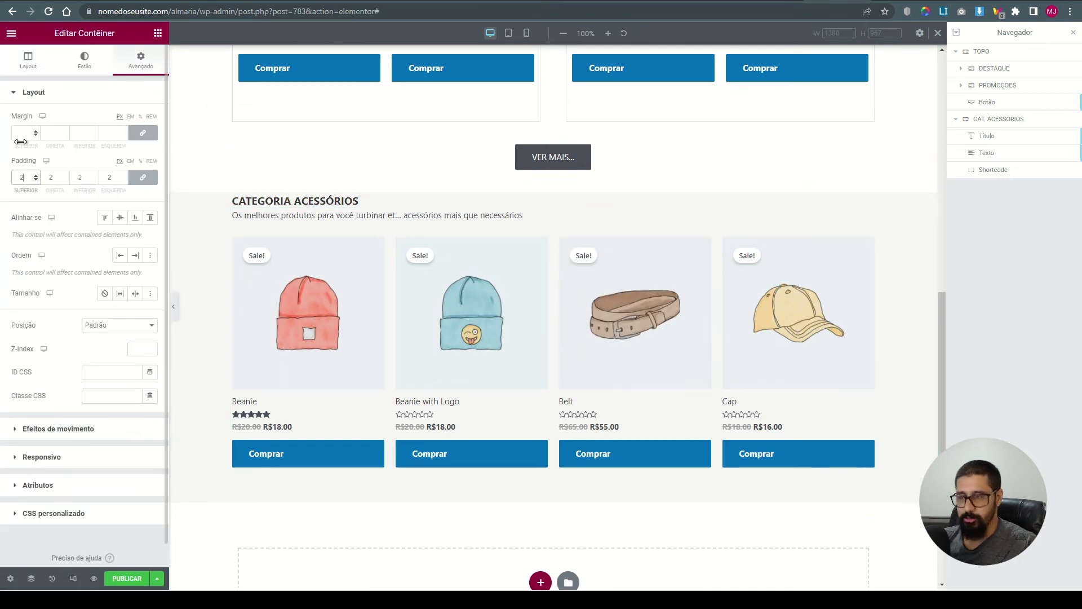
click(144, 180)
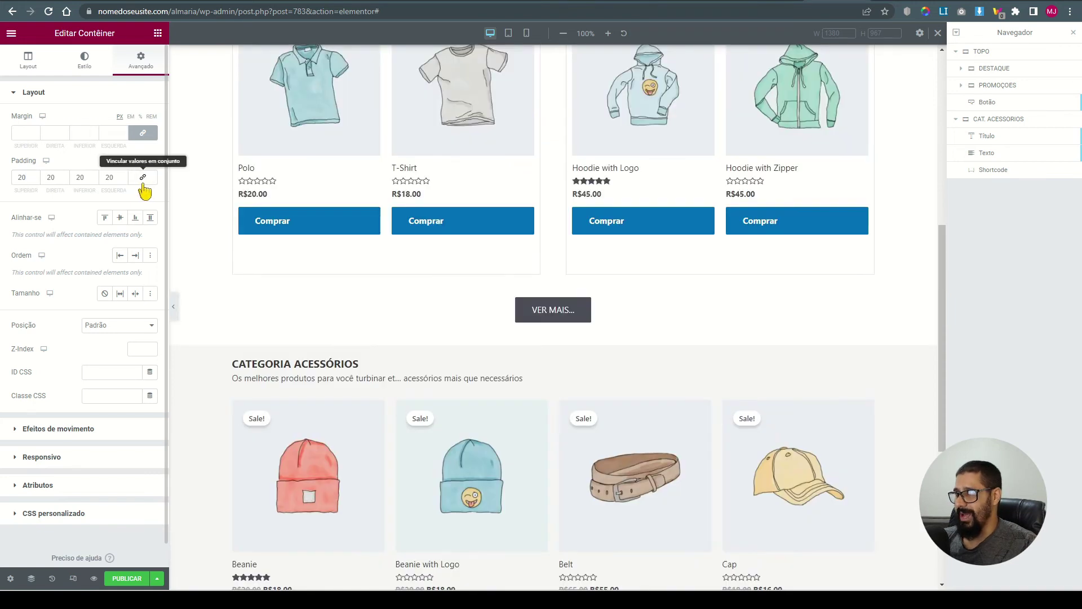
double_click(20, 178)
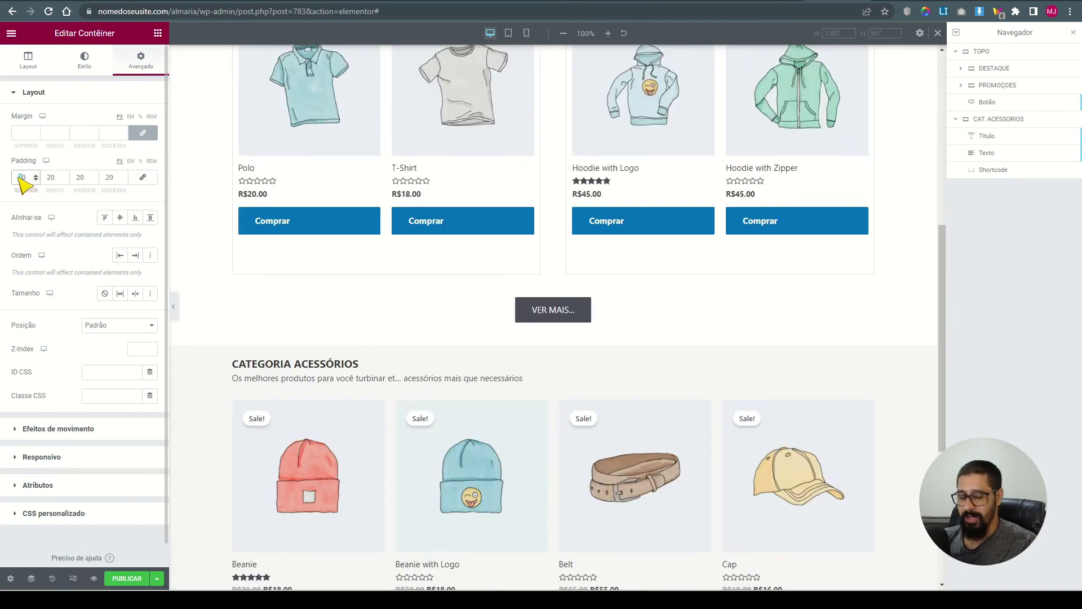
text(40)
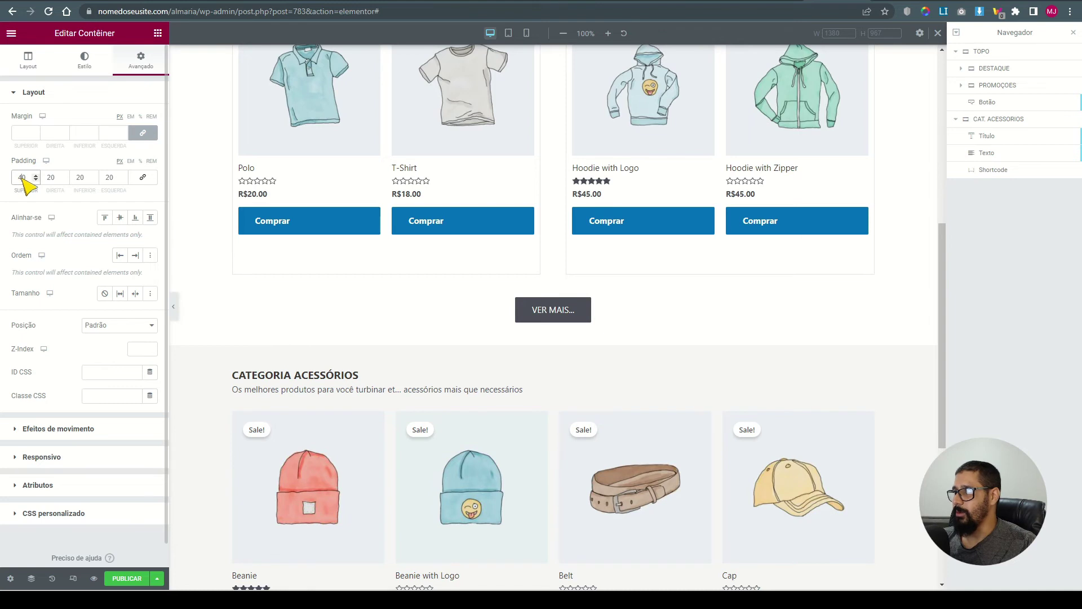
drag(23, 179, 108, 164)
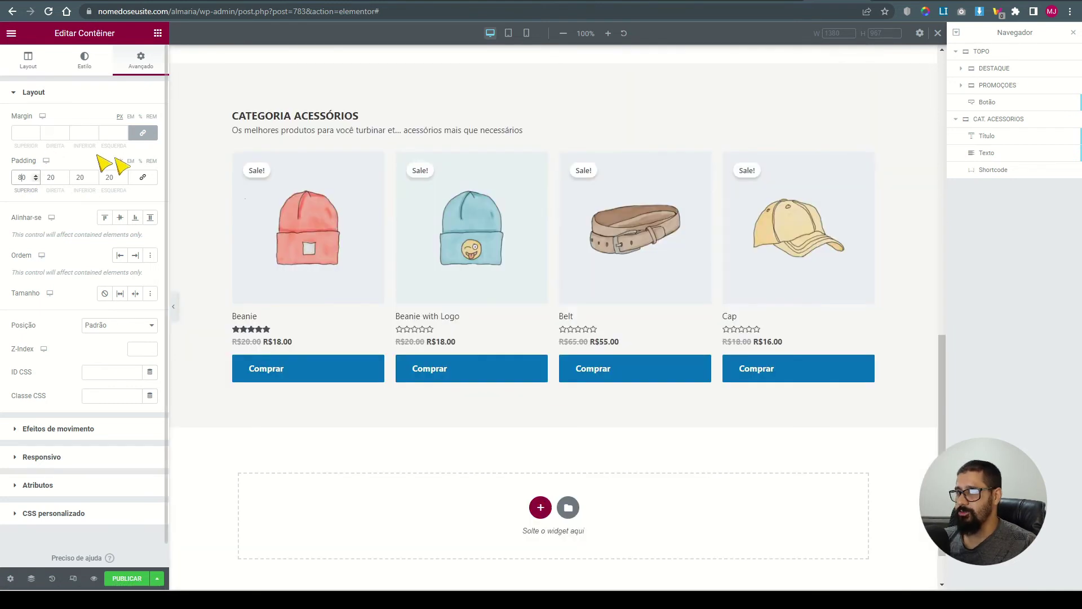
Set the CATEGORIA ACESSÓRIOS heading size to Padrão
click(309, 397)
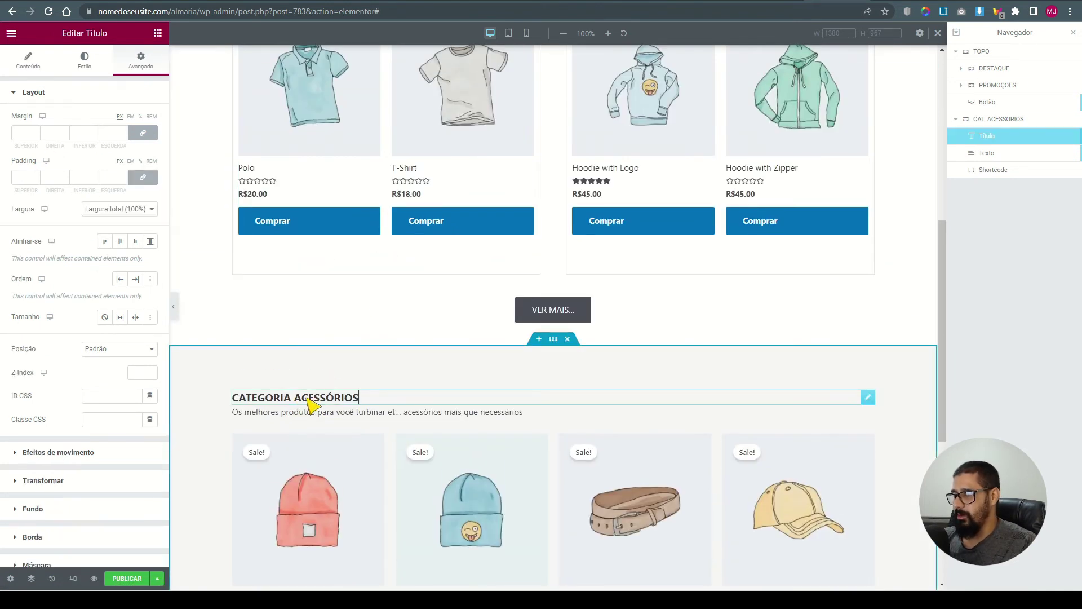
click(26, 61)
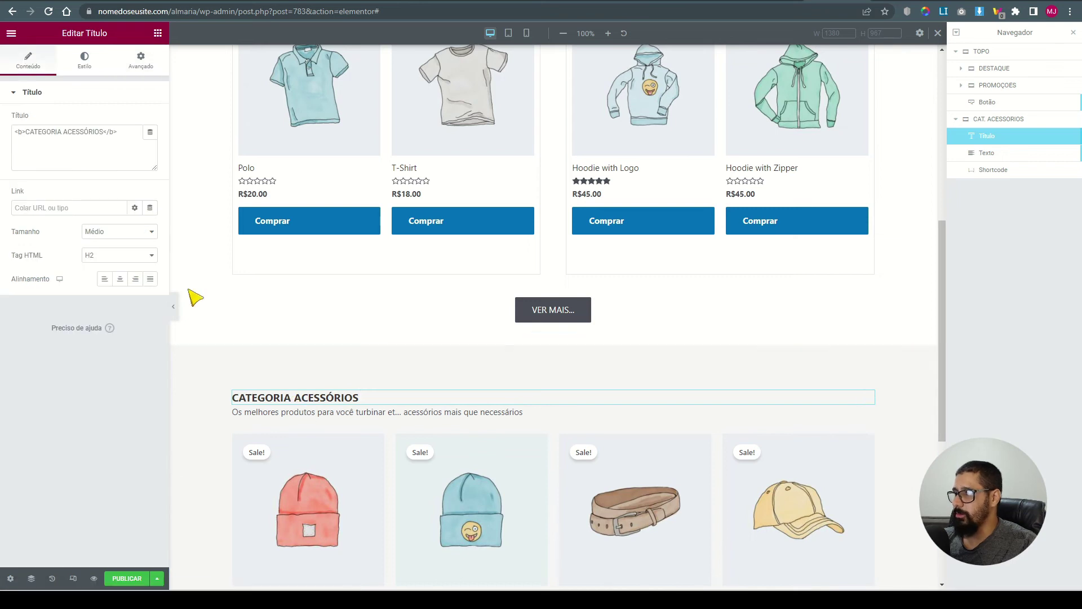
click(101, 238)
click(102, 242)
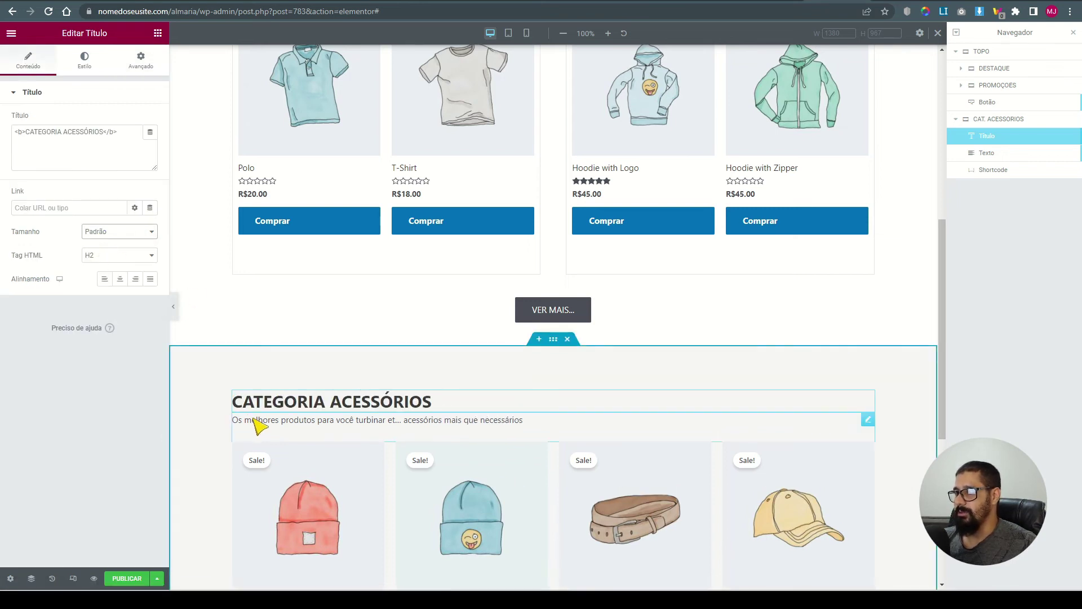
Save the page changes as a draft
scroll(491, 403, down, 2)
click(157, 578)
click(89, 511)
scroll(572, 345, down, 4)
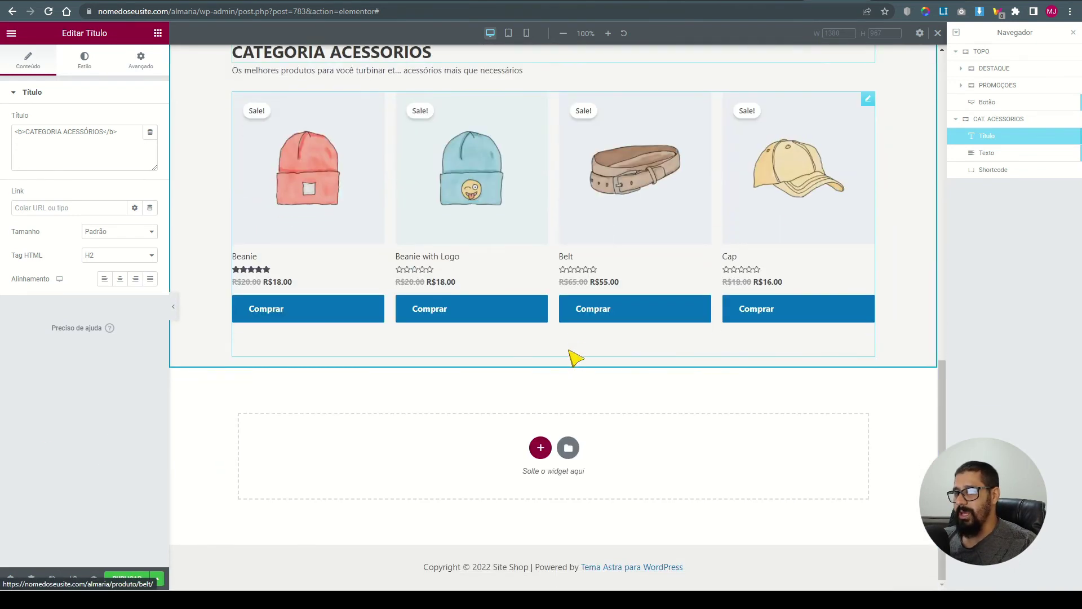
scroll(572, 358, up, 1)
scroll(569, 282, up, 2)
right_click(553, 217)
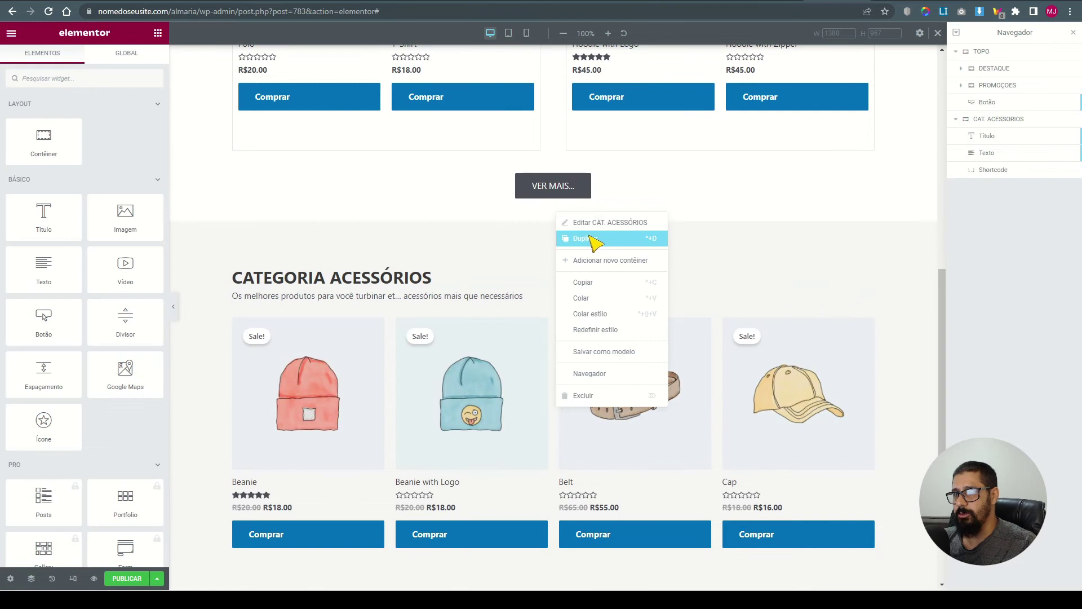
Duplicate the CAT. ACESSÓRIOS section, remove the copy's grey background, and rename it CATEGORIAS
click(586, 239)
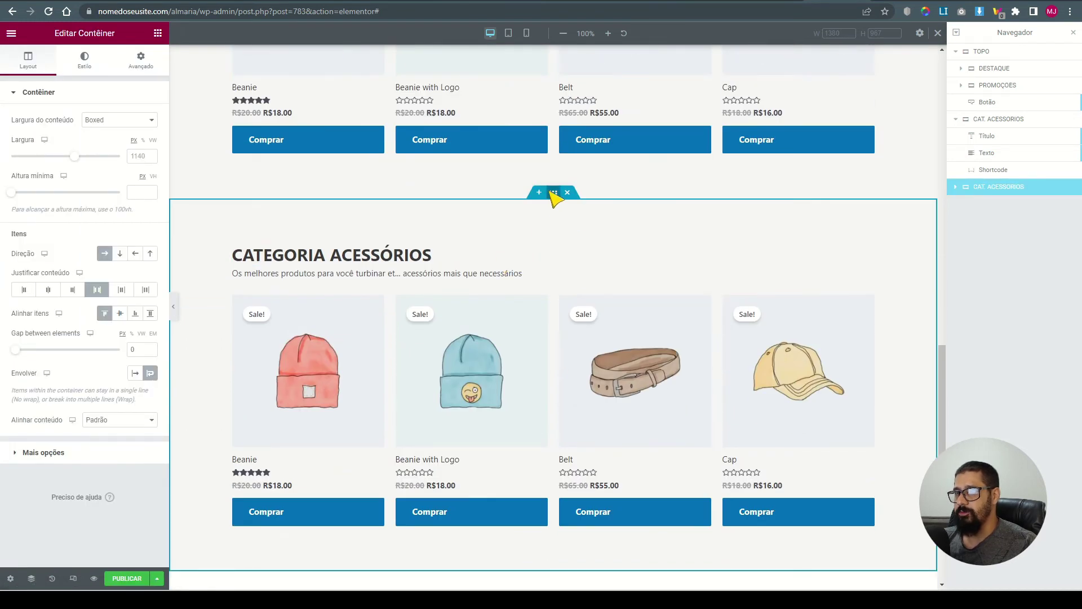
click(84, 62)
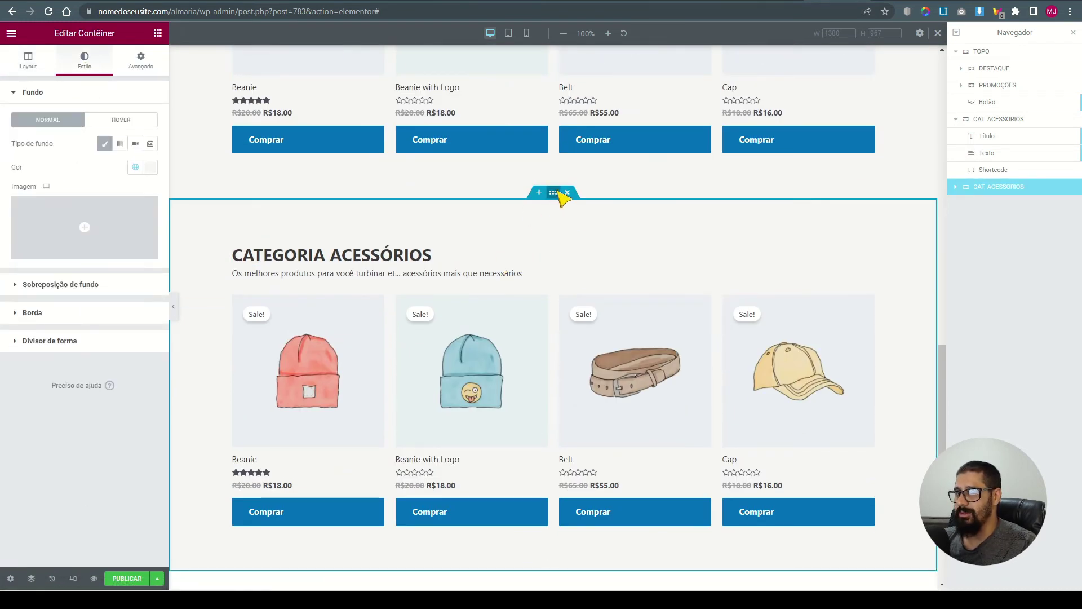
click(105, 144)
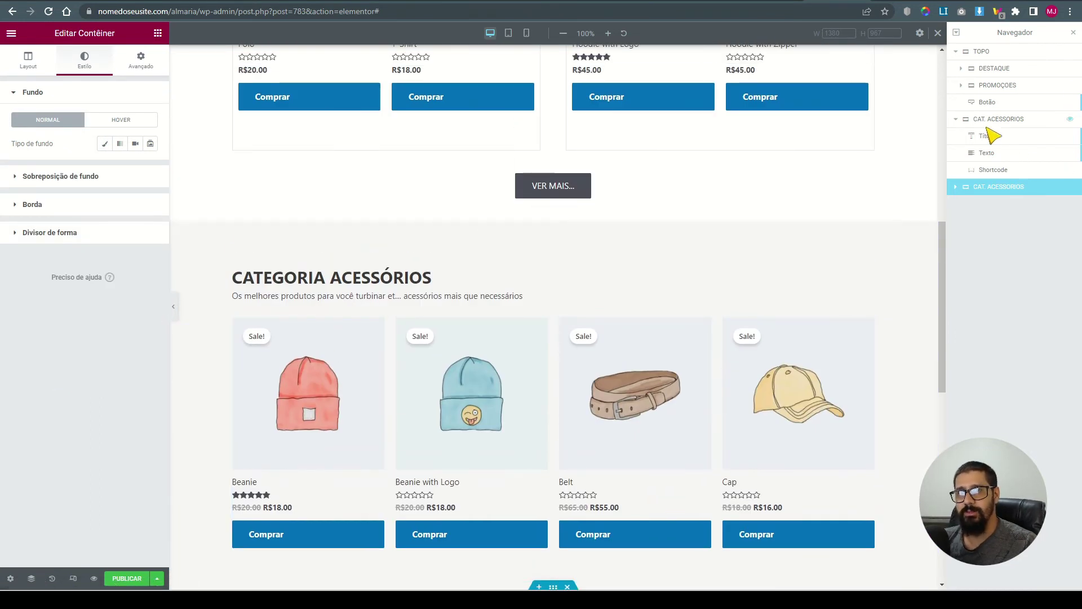
click(957, 52)
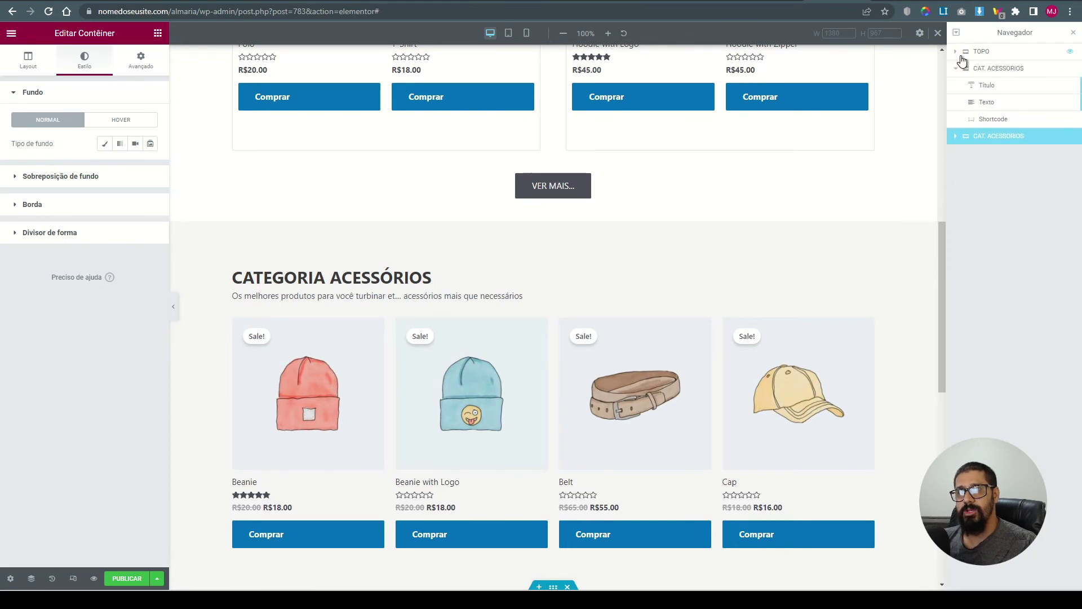
click(957, 68)
click(992, 70)
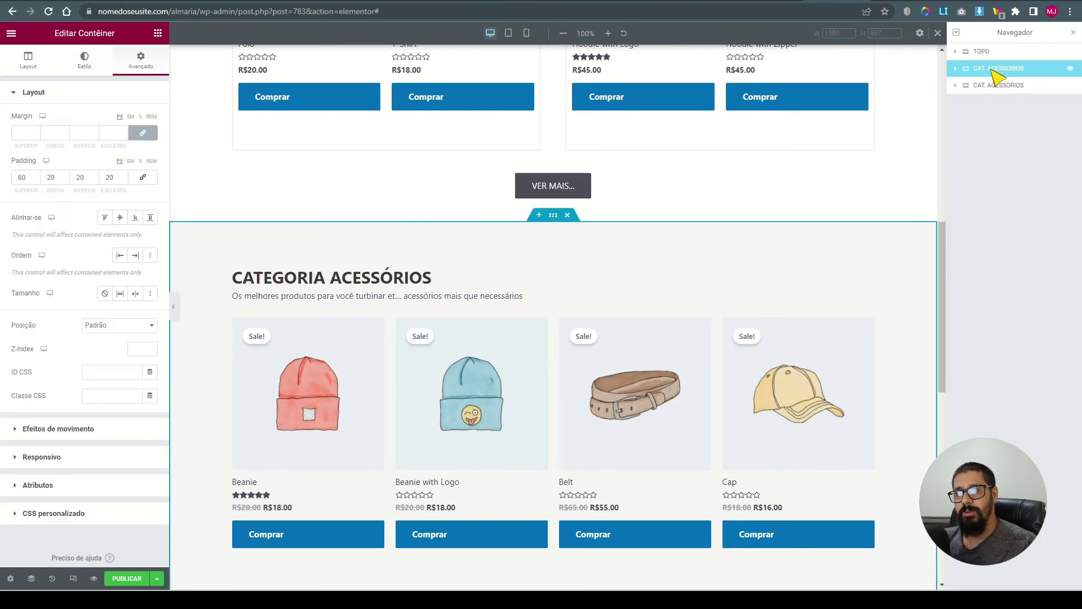
click(982, 86)
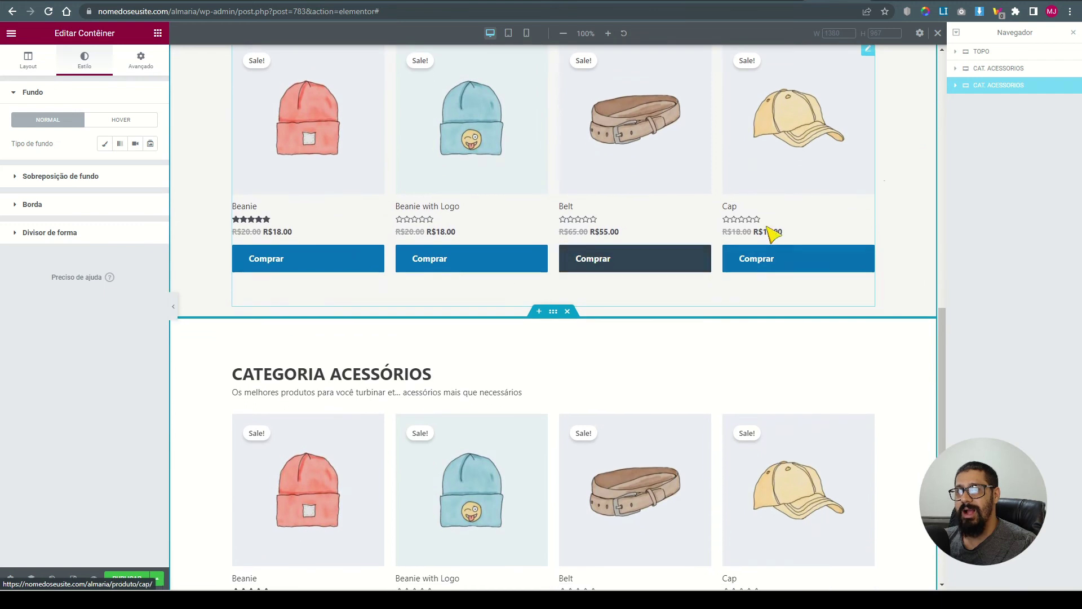
double_click(988, 90)
text(CA)
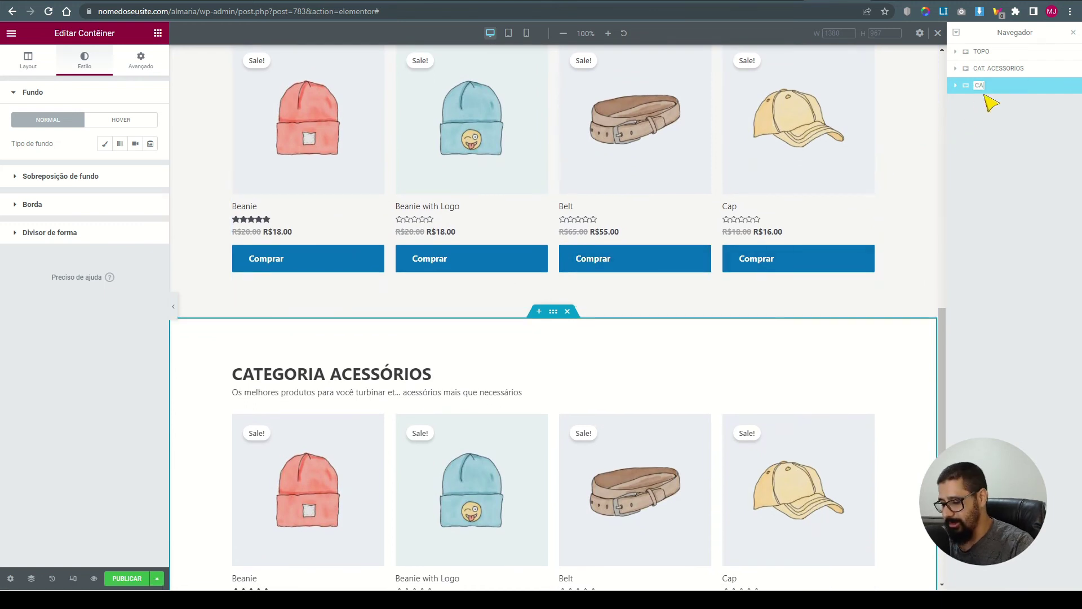
text(TEGORIAS)
key(Return)
Change the copy's heading to CATEGORIAS and its subtitle text to 'DF DSF'
scroll(680, 374, down, 2)
click(353, 265)
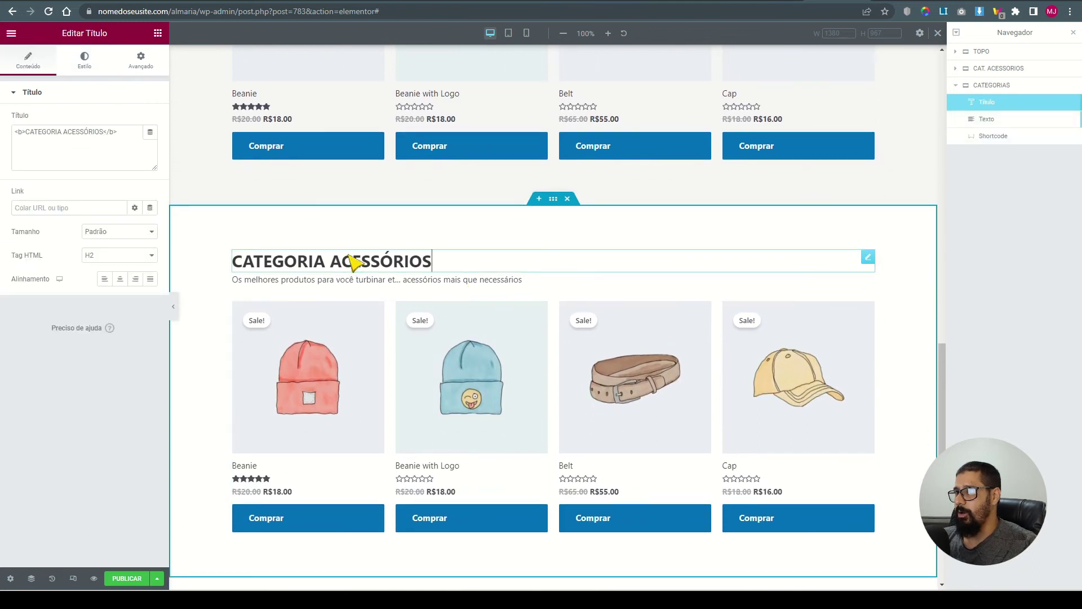
click(61, 133)
text(S)
drag(68, 135, 108, 136)
key(BackSpace)
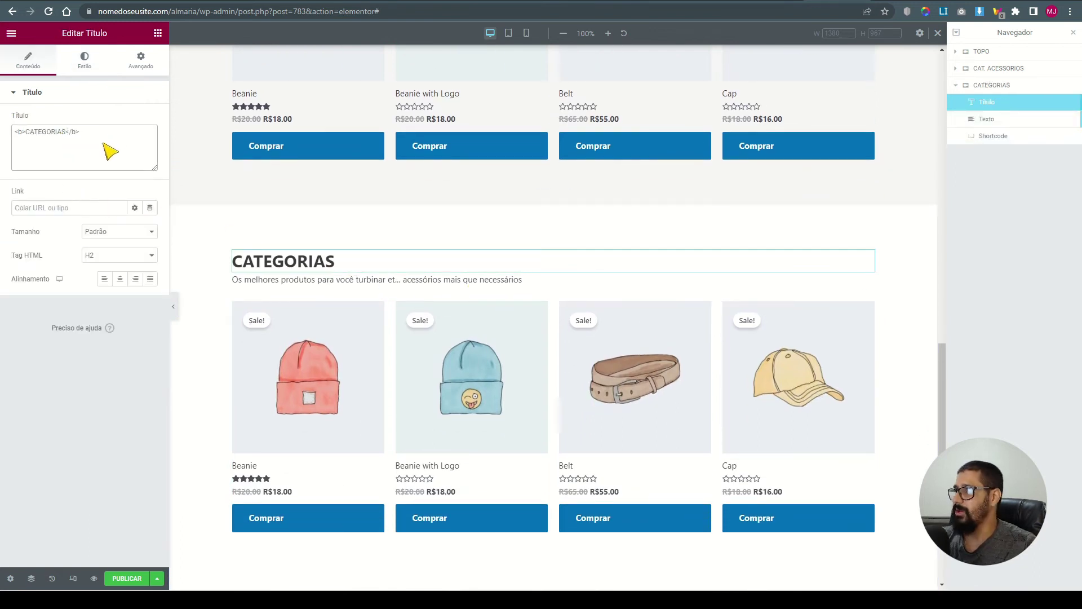
click(301, 284)
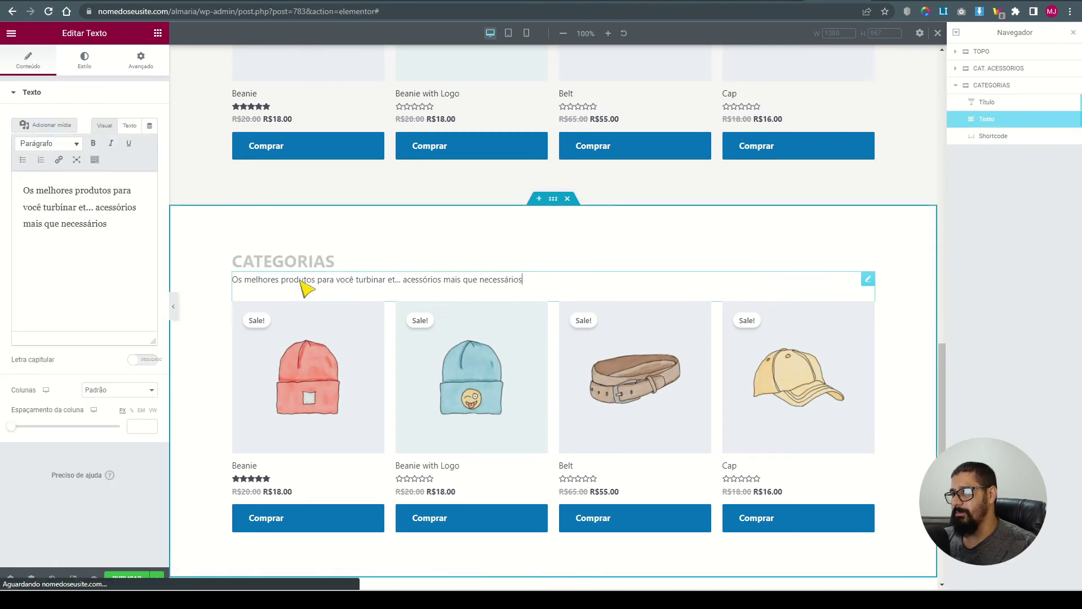
click(119, 240)
text(DF DSF)
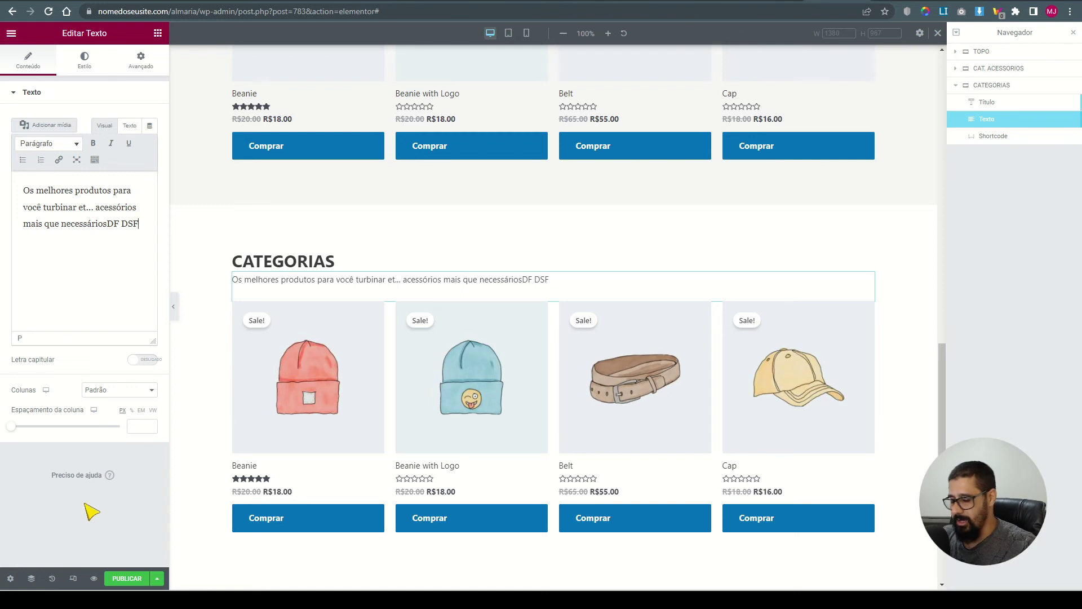
Open the CATEGORIAS product grid's shortcode for editing
scroll(314, 355, down, 3)
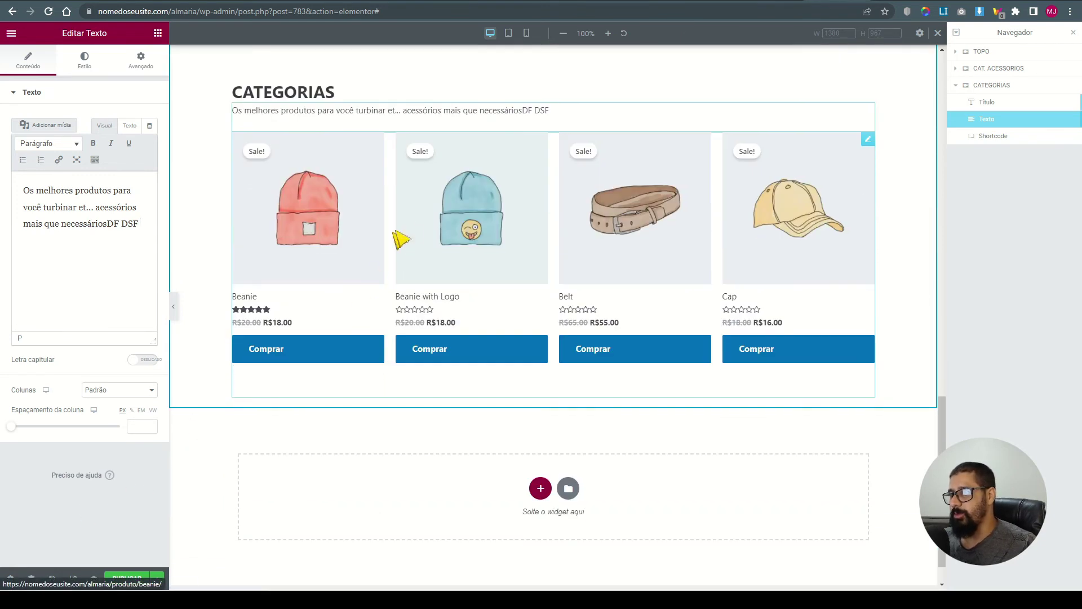
right_click(325, 236)
click(337, 239)
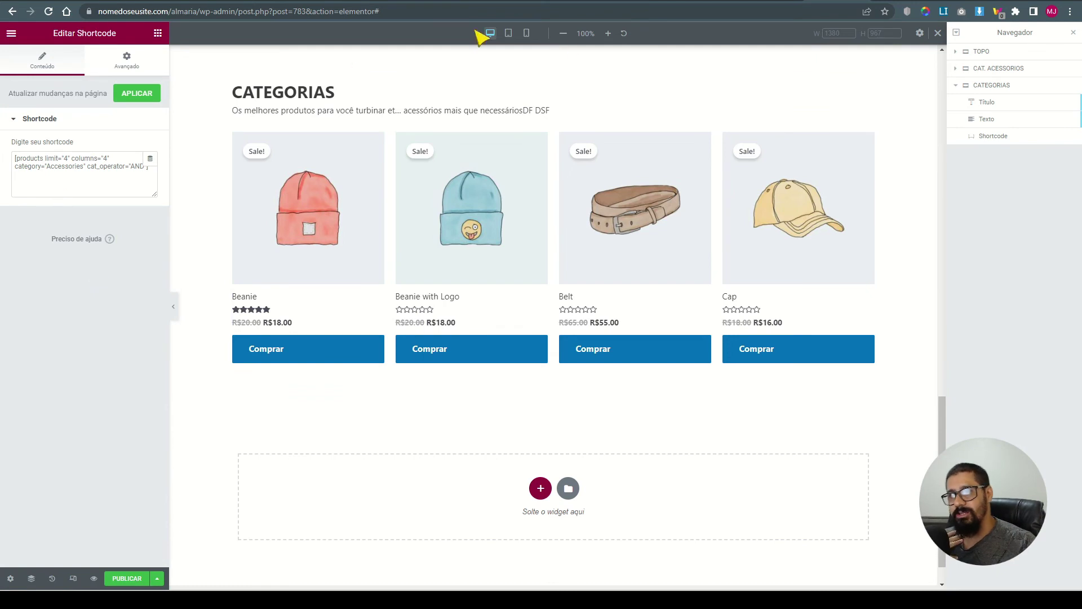
Review the Categoria de produto shortcodes in the WooCommerce docs, including product_category and product_categories
click(786, 2)
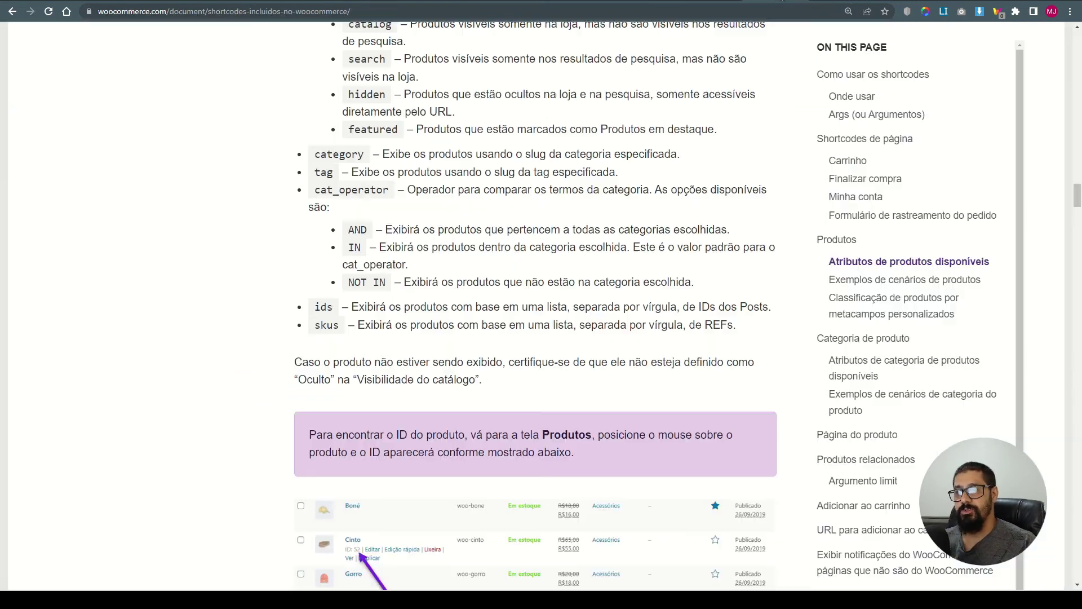
scroll(541, 265, down, 20)
drag(297, 208, 482, 212)
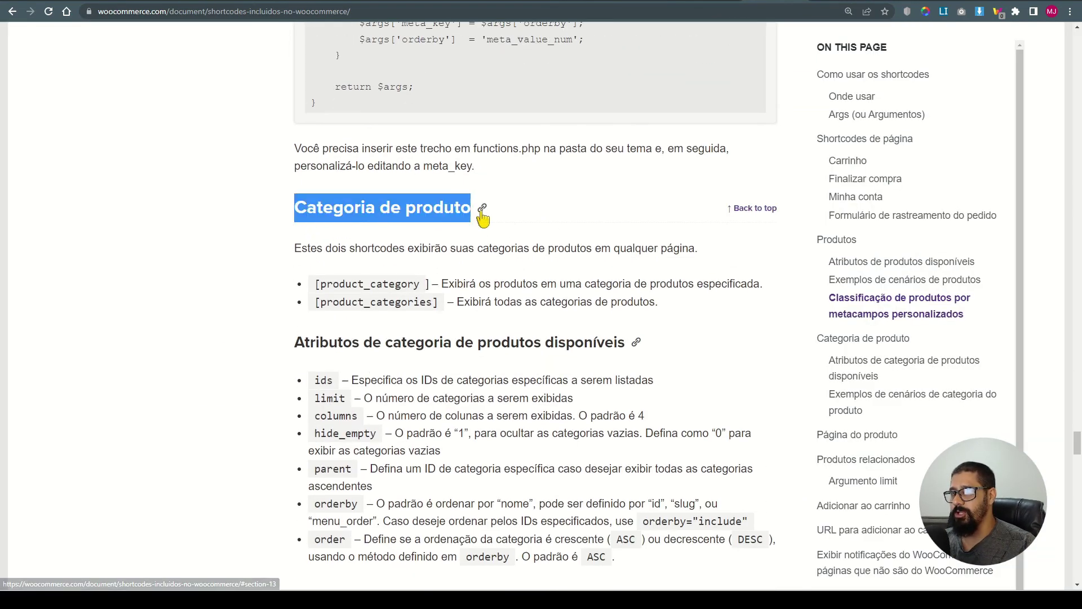
drag(292, 282, 419, 284)
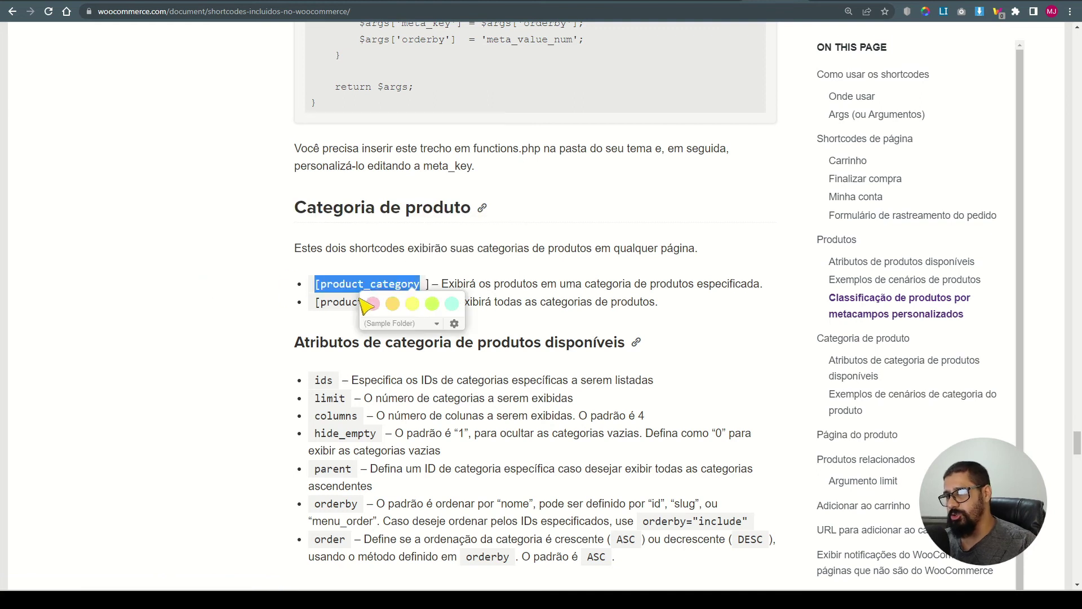
click(314, 309)
mouse_move(314, 309)
mouse_down()
mouse_move(339, 304)
mouse_move(307, 310)
mouse_up()
click(306, 309)
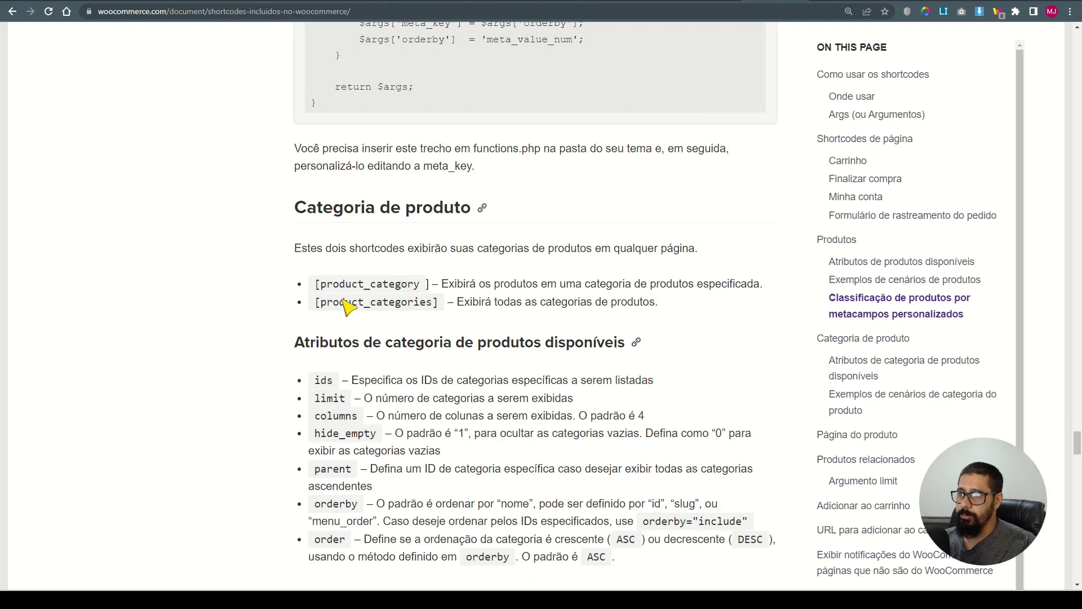
mouse_move(420, 309)
mouse_down()
mouse_move(501, 289)
mouse_move(625, 292)
mouse_up()
click(489, 312)
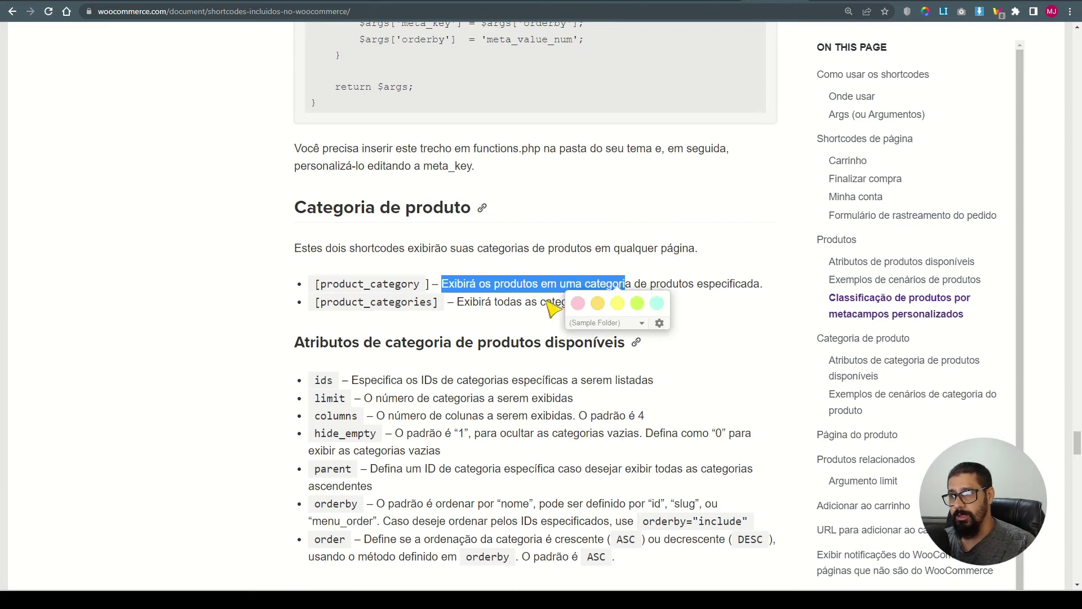
click(485, 304)
drag(455, 304, 654, 307)
click(466, 339)
Check the category attributes such as order, and select the [product_categories] shortcode
scroll(406, 310, down, 2)
mouse_move(296, 231)
mouse_down()
mouse_move(367, 242)
mouse_move(447, 234)
mouse_up()
click(244, 276)
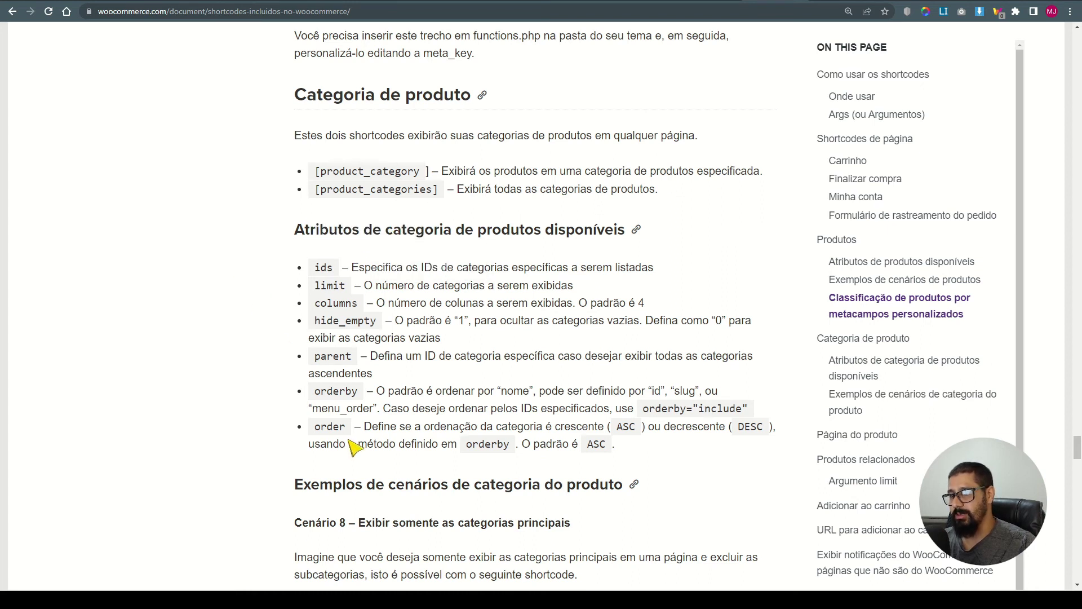
double_click(331, 426)
click(350, 321)
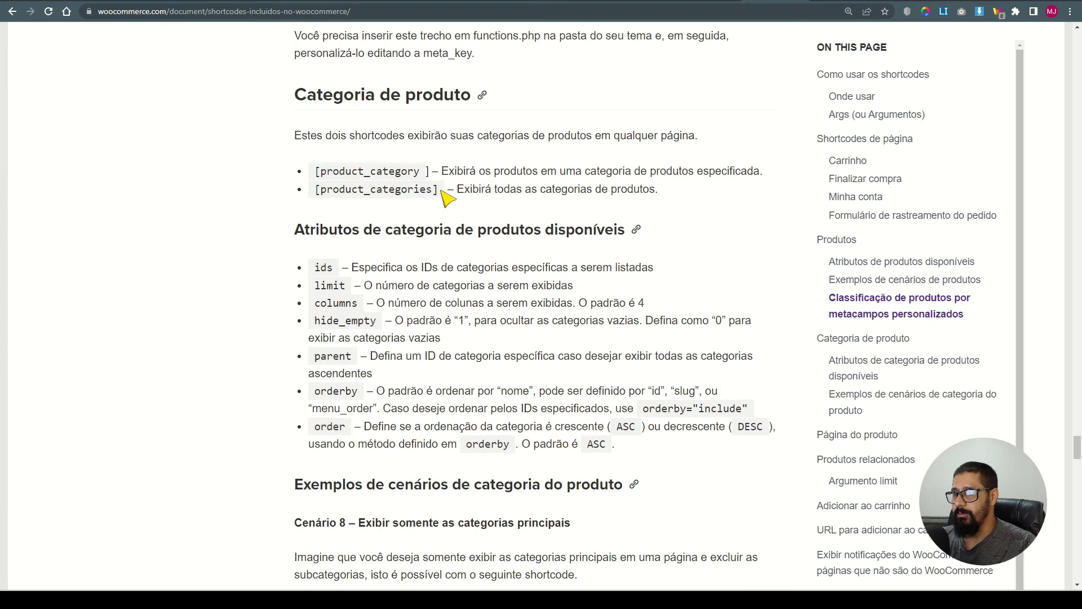
drag(441, 190, 317, 191)
key(ctrl+c)
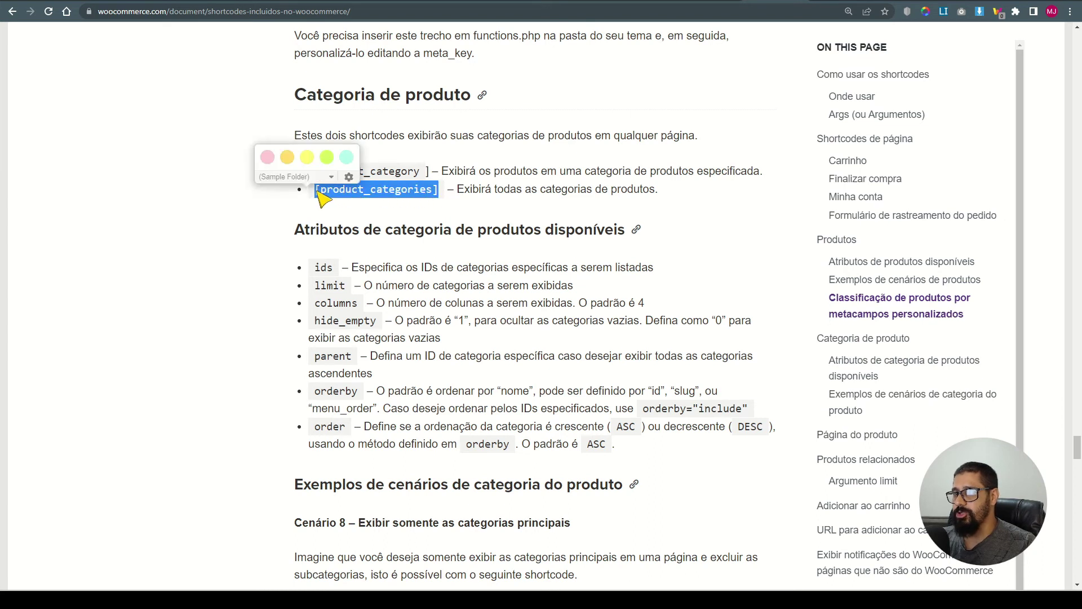
key(ctrl+Tab)
Replace the product grid's shortcode with the copied [product_categories] shortcode
right_click(474, 248)
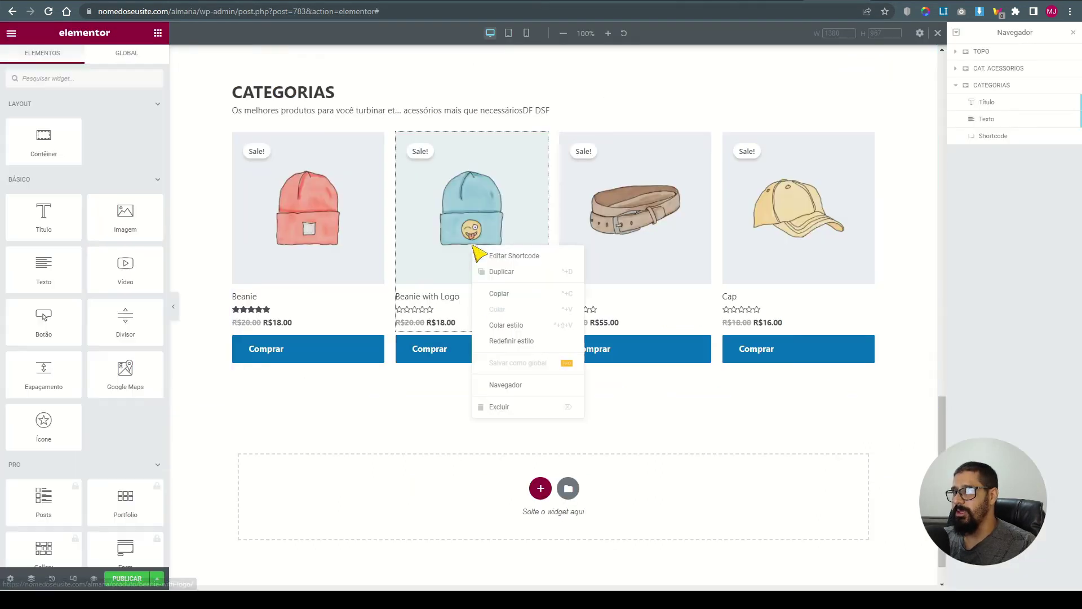
click(492, 255)
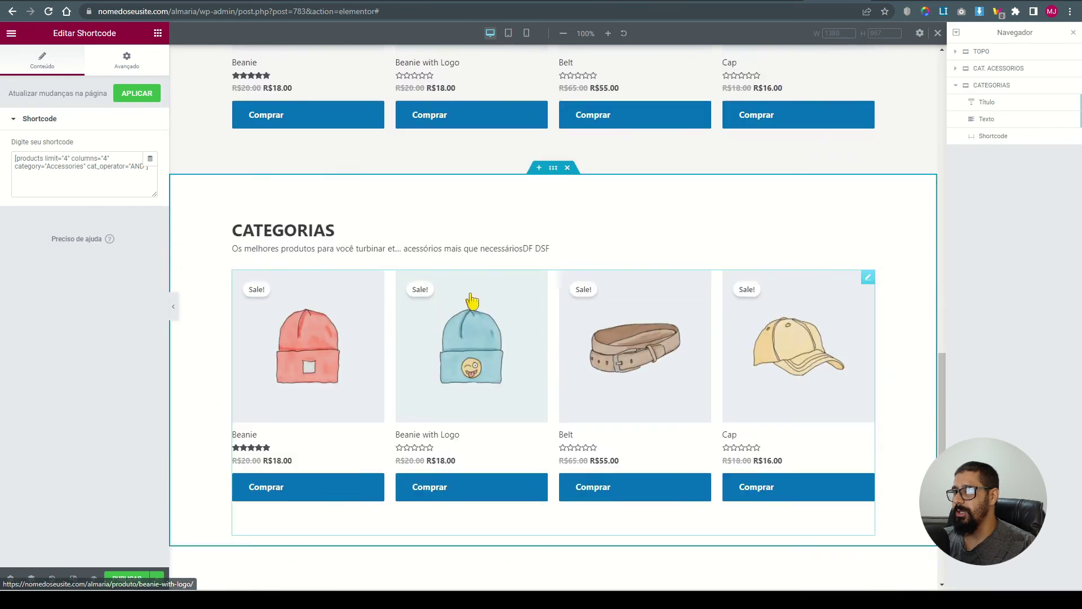
click(116, 193)
key(ctrl+a)
key(ctrl+v)
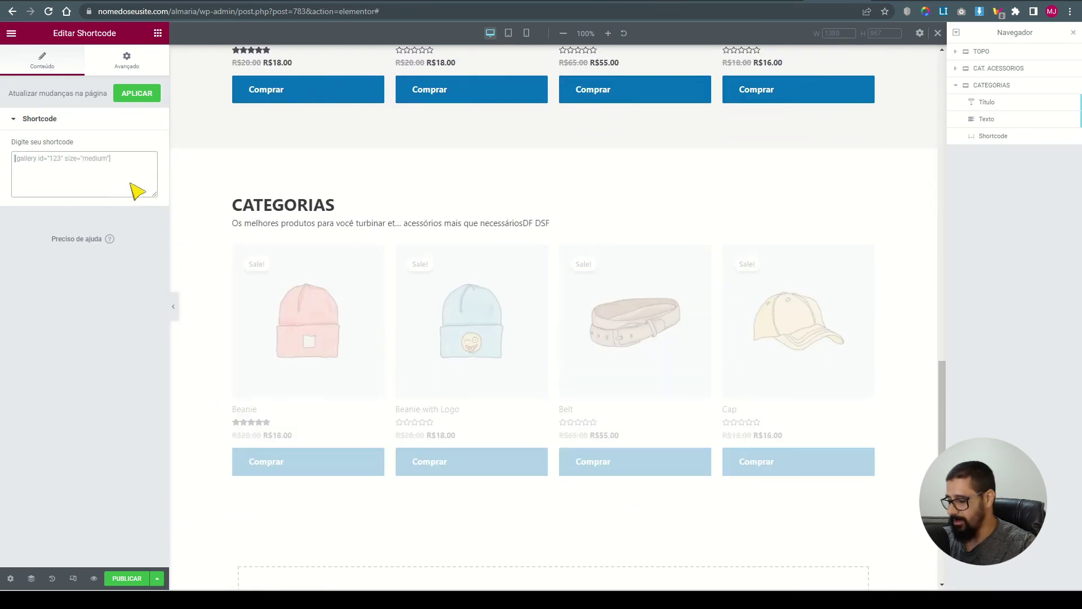
Add a limit of "4" to the product_categories shortcode
scroll(604, 423, down, 4)
scroll(606, 422, up, 4)
scroll(606, 422, down, 3)
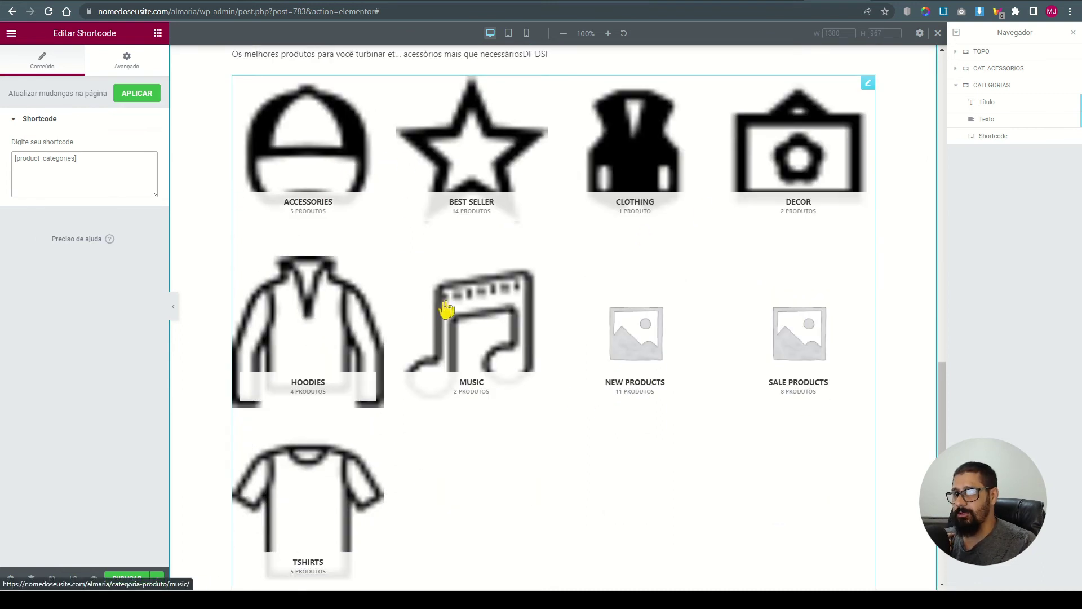
click(68, 169)
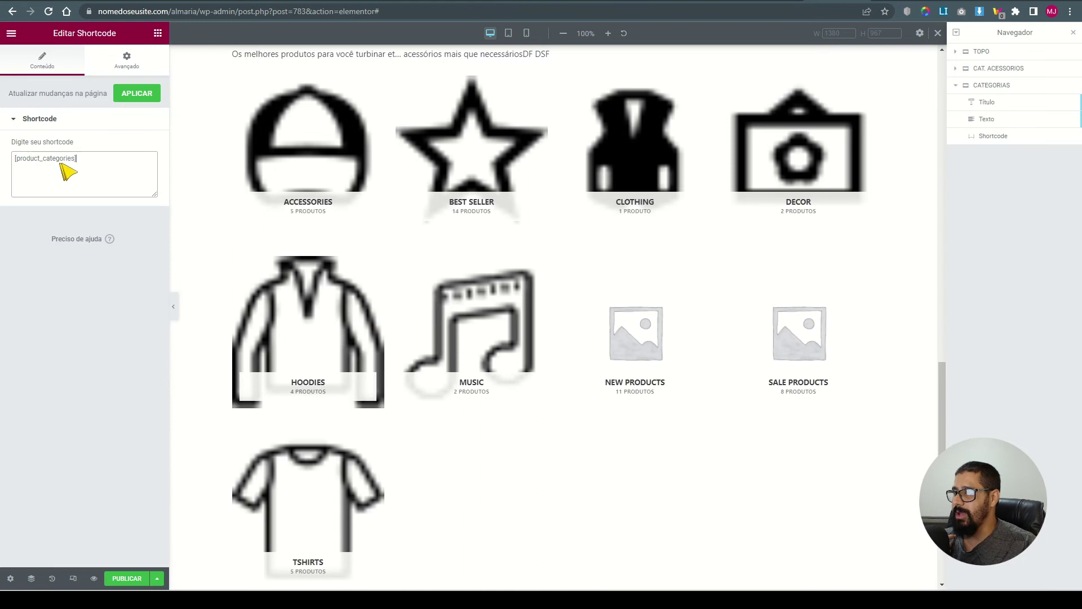
scroll(468, 342, up, 3)
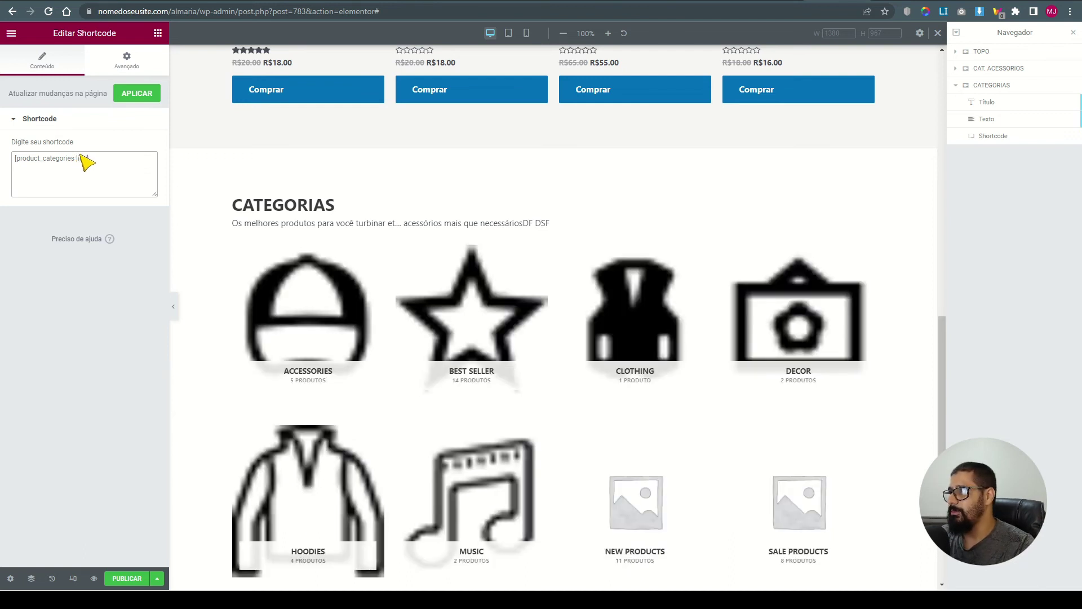
text(4)
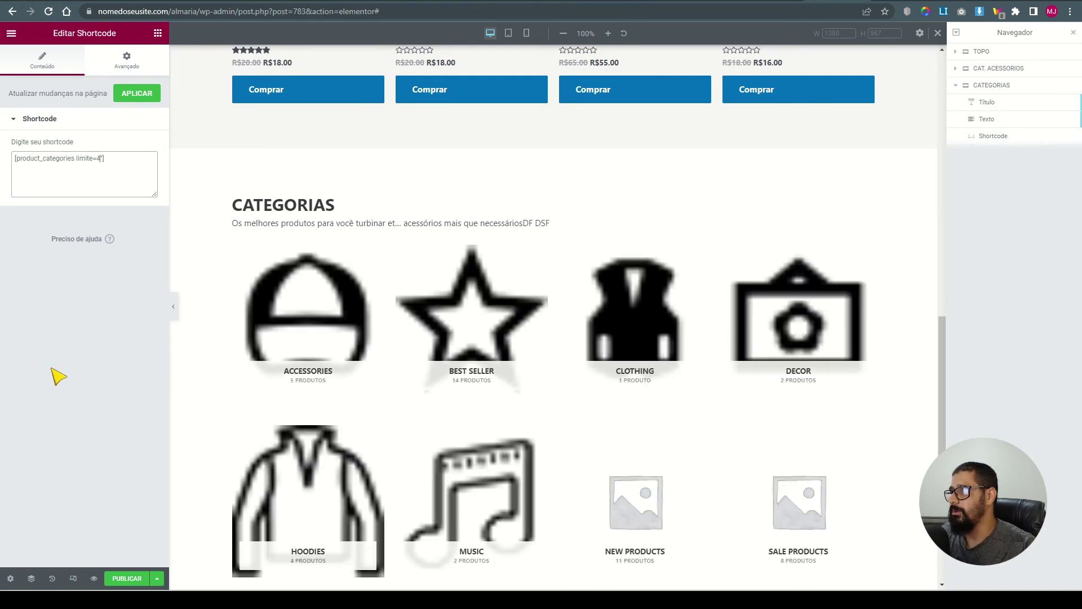
text(")
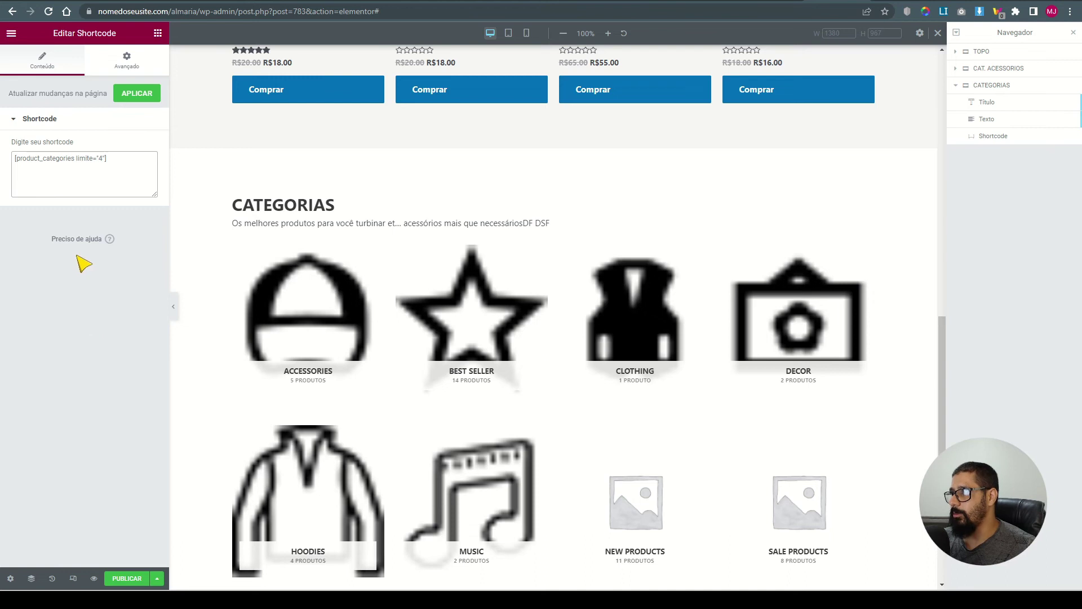
key(ctrl+Tab)
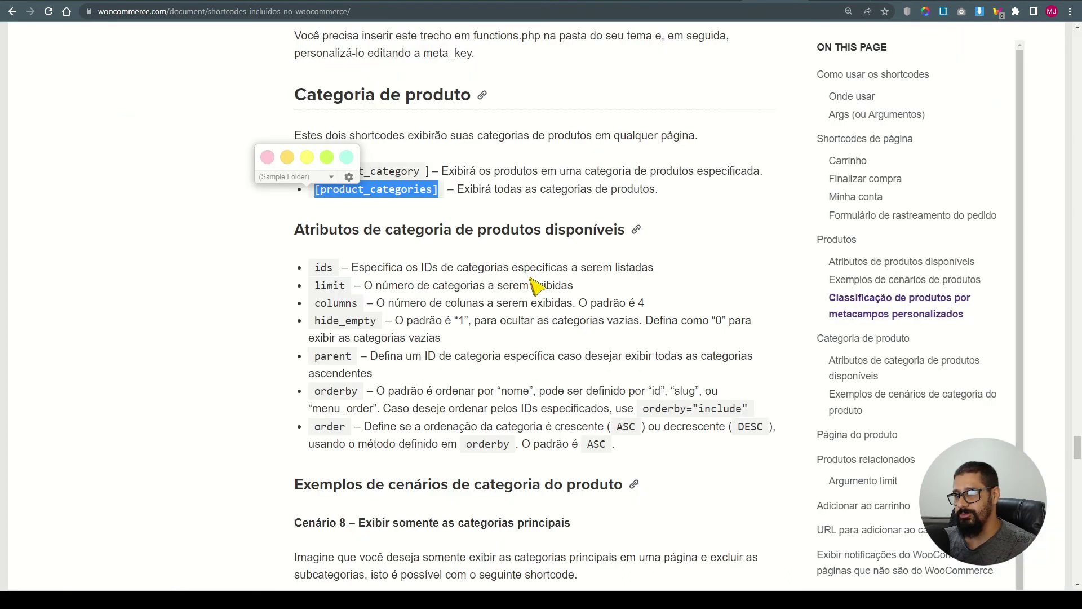
Select the Cenário 8 example shortcode [product_categories number="0" parent="0"] in the docs
scroll(530, 276, down, 5)
drag(437, 342, 544, 342)
click(575, 347)
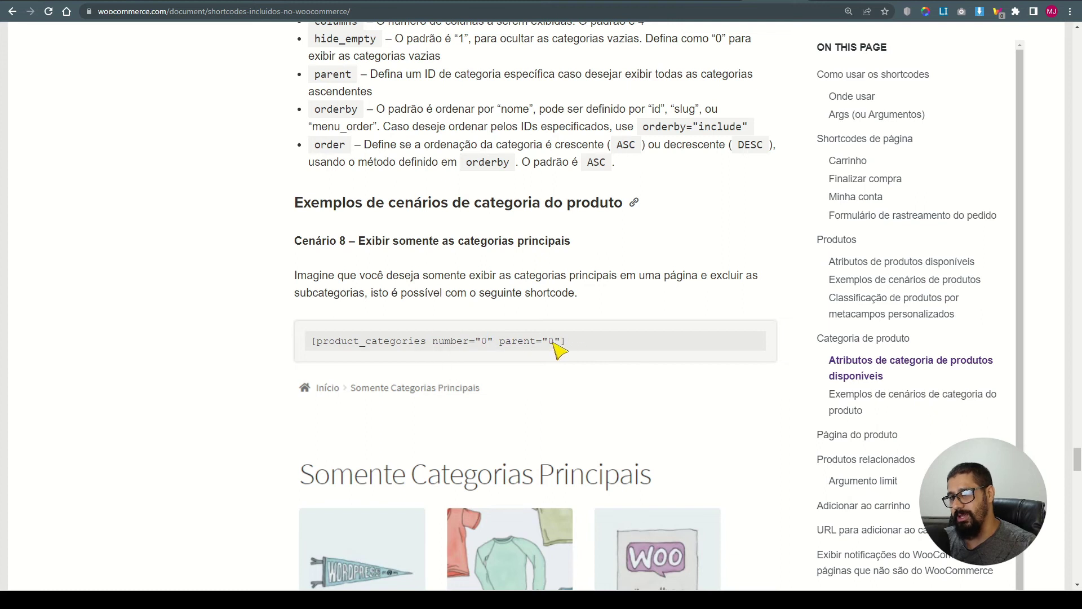
double_click(552, 342)
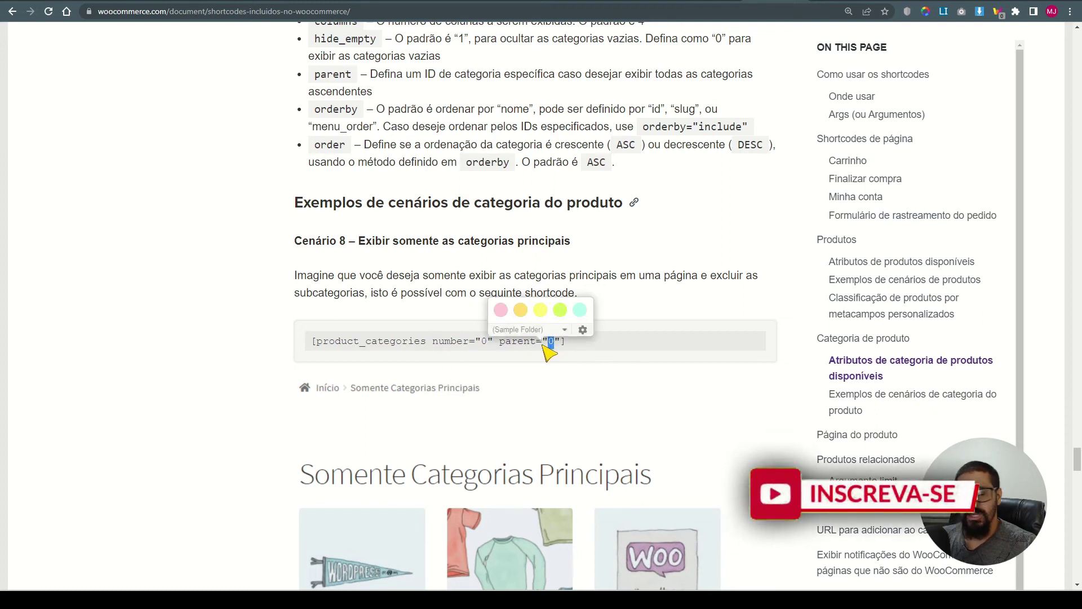
click(541, 354)
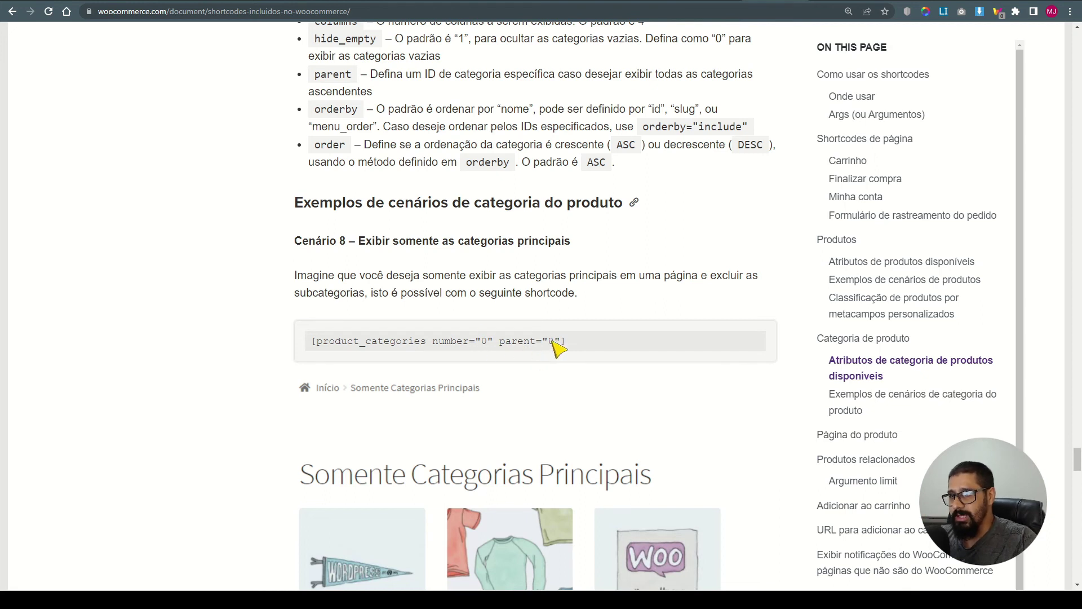
double_click(556, 345)
click(524, 351)
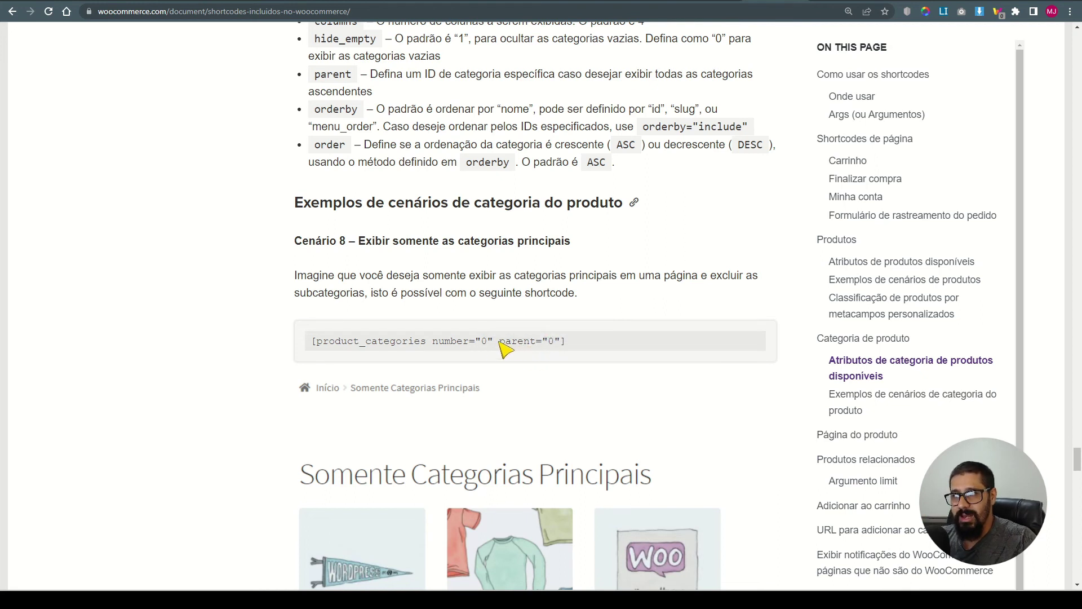
drag(501, 342, 560, 347)
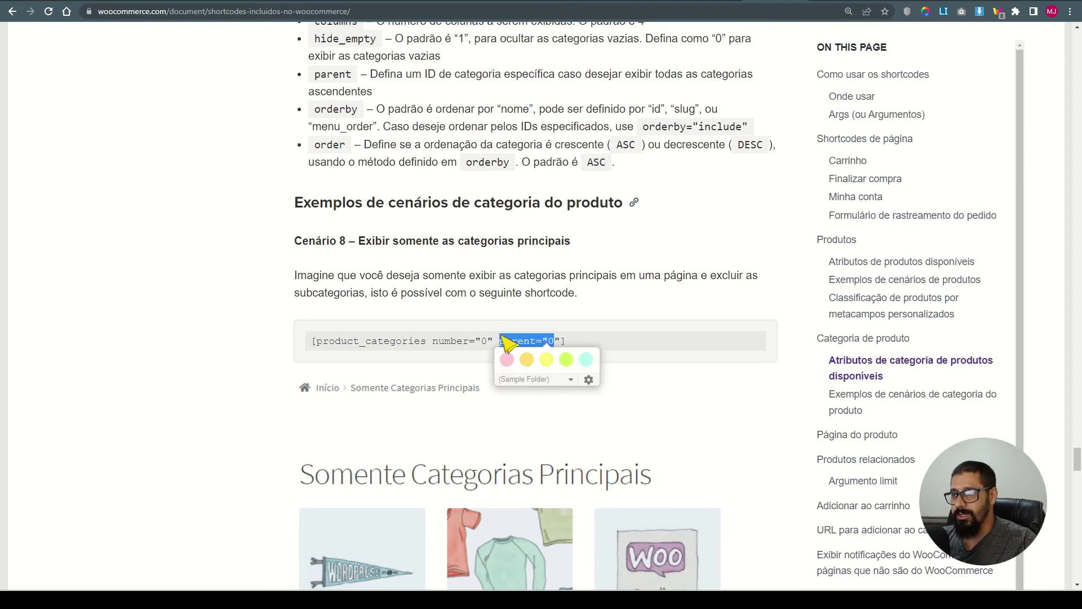
click(426, 313)
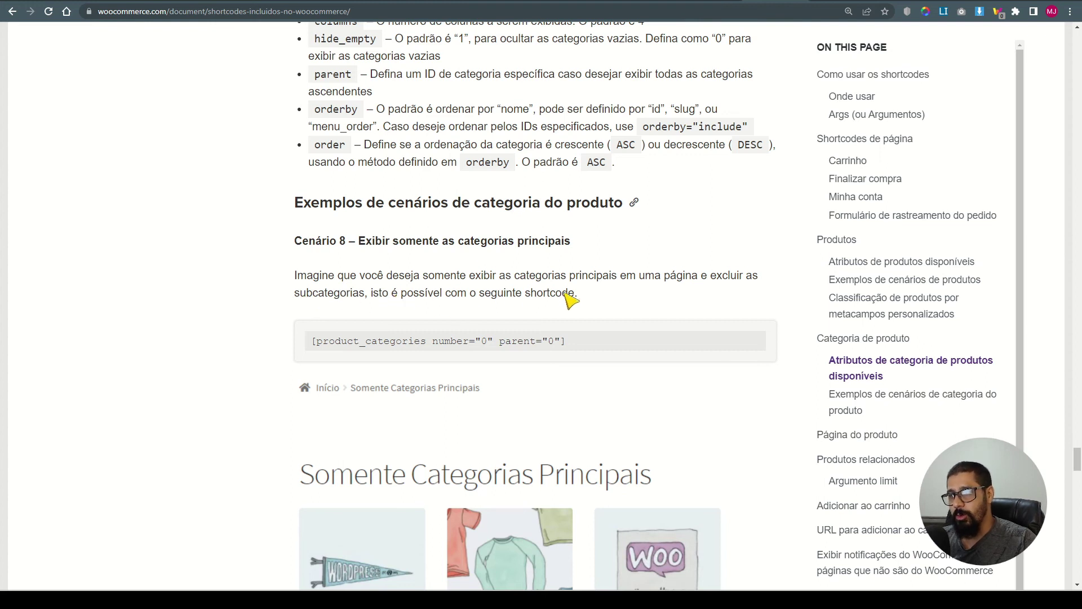
drag(591, 340, 306, 343)
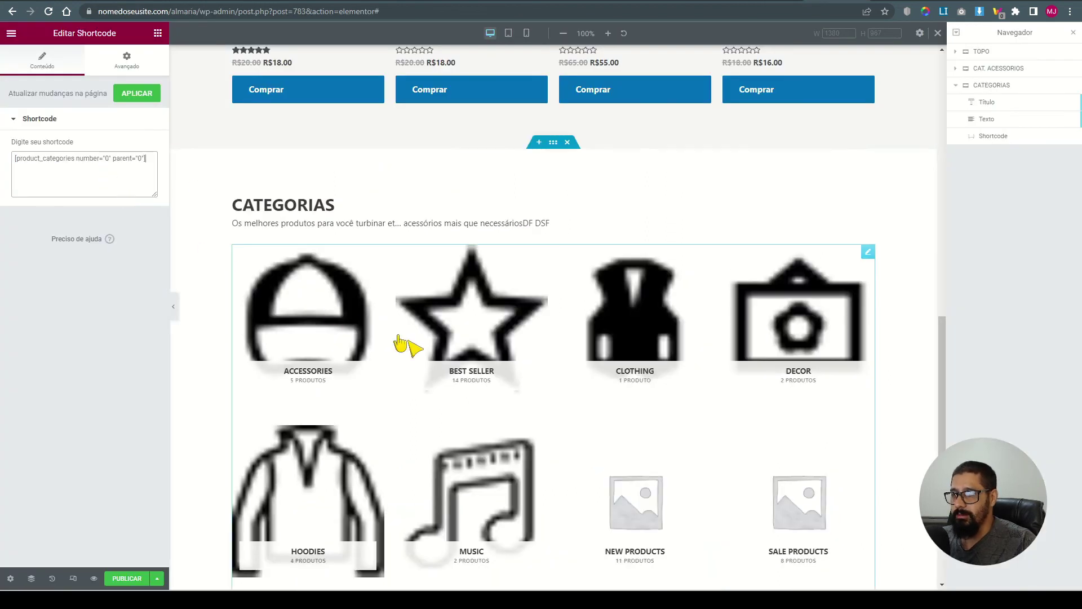
Change the shortcode to number="6" with a six-column attribute and refresh the preview
scroll(422, 353, down, 4)
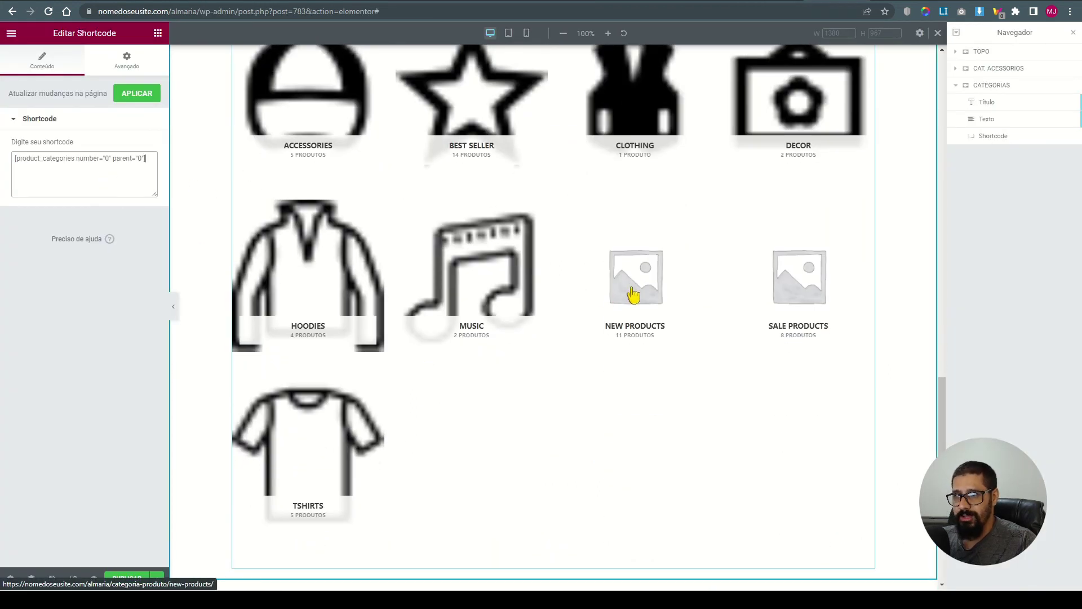
scroll(634, 293, up, 2)
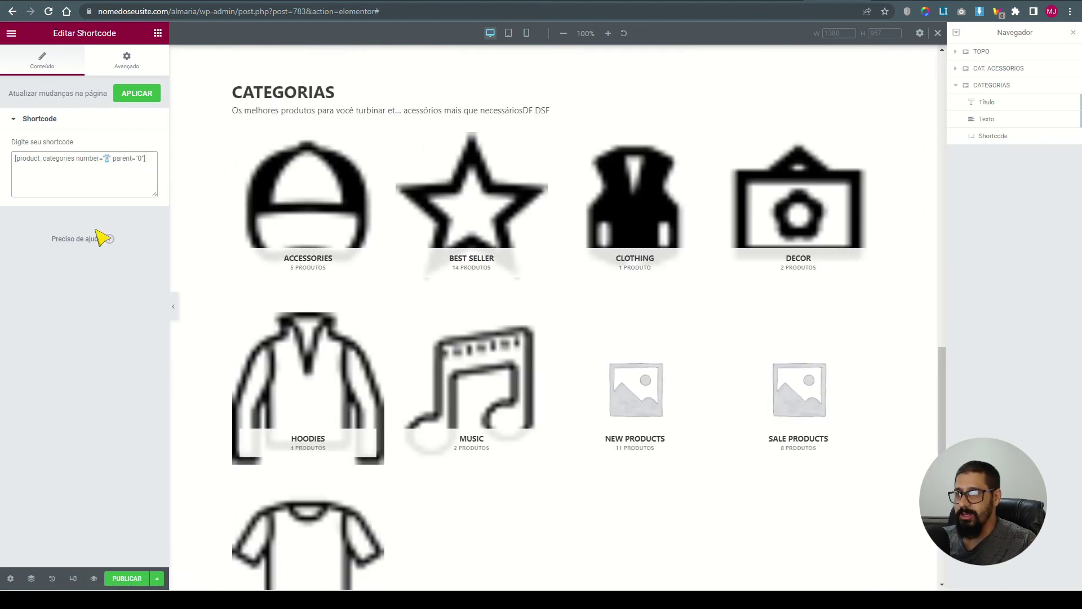
text(6)
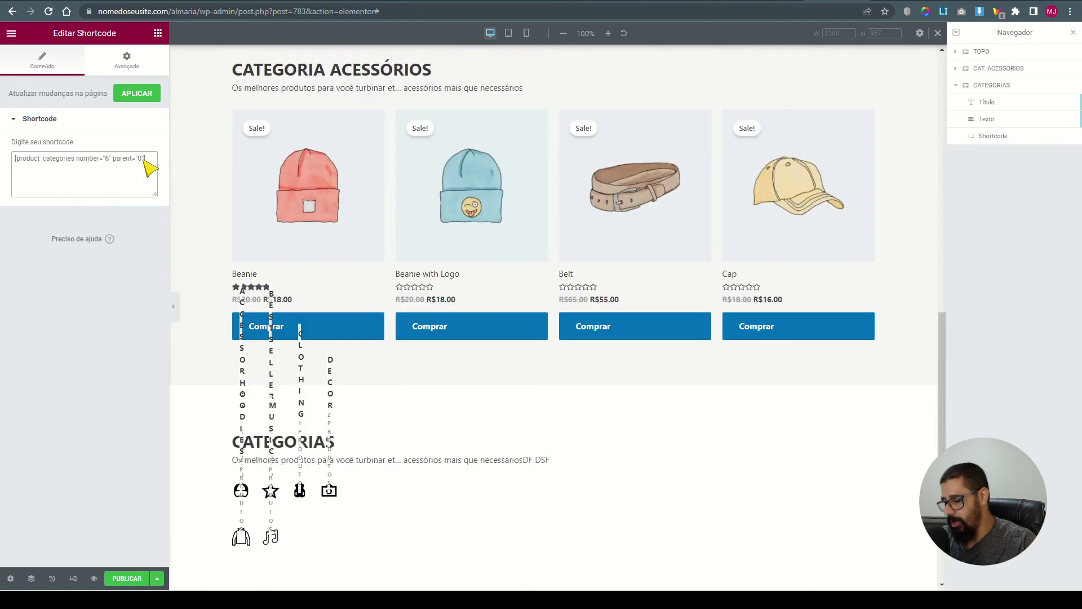
text( collun)
text(s=")
text(")
text(6)
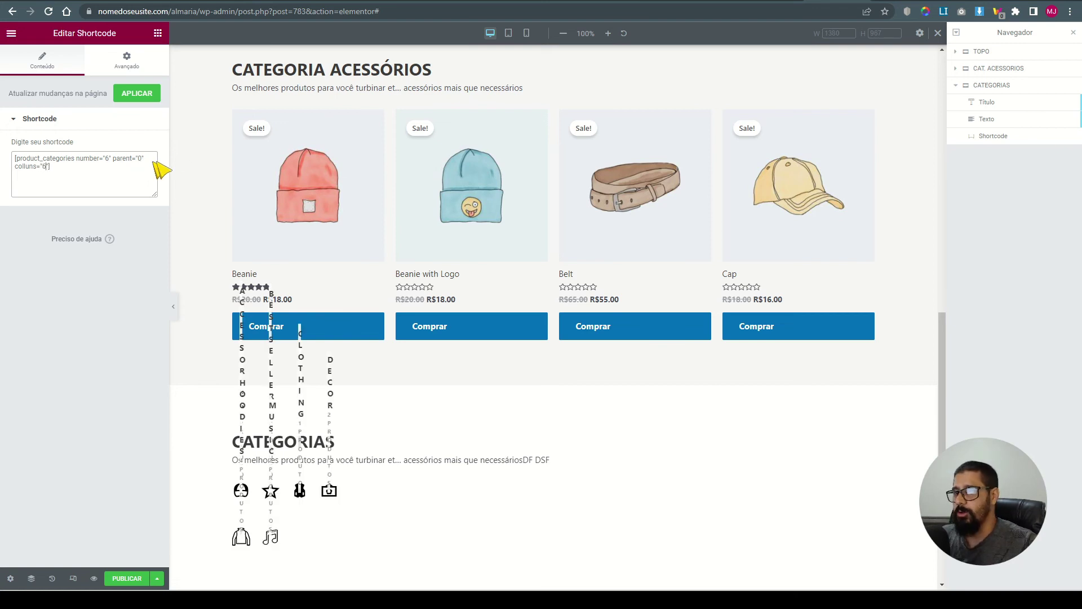
click(992, 135)
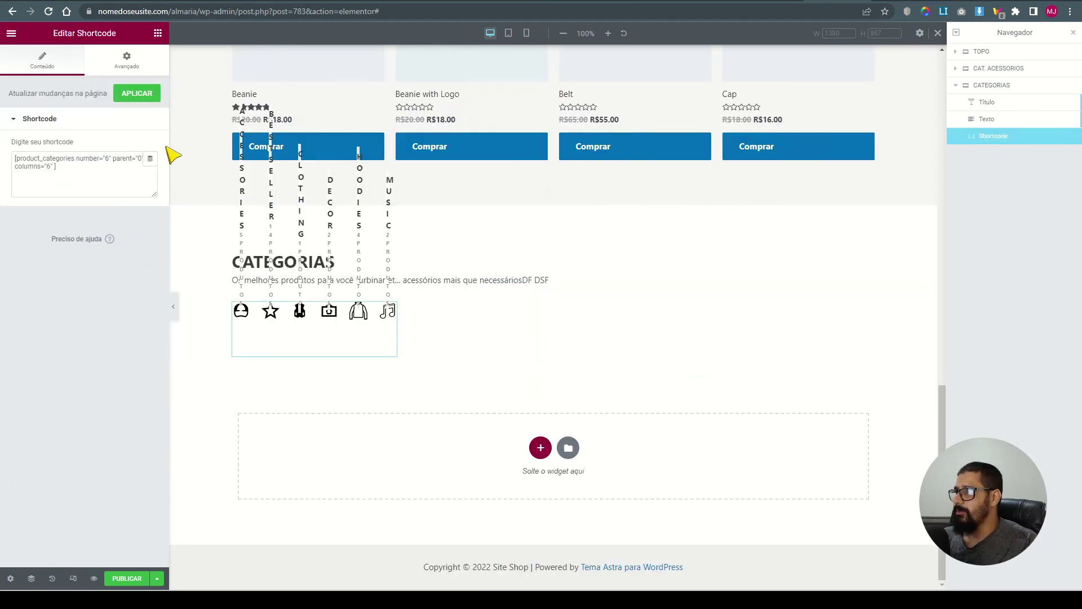
Set the CATEGORIAS shortcode widget's width to Largura total (100%)
click(129, 62)
click(127, 236)
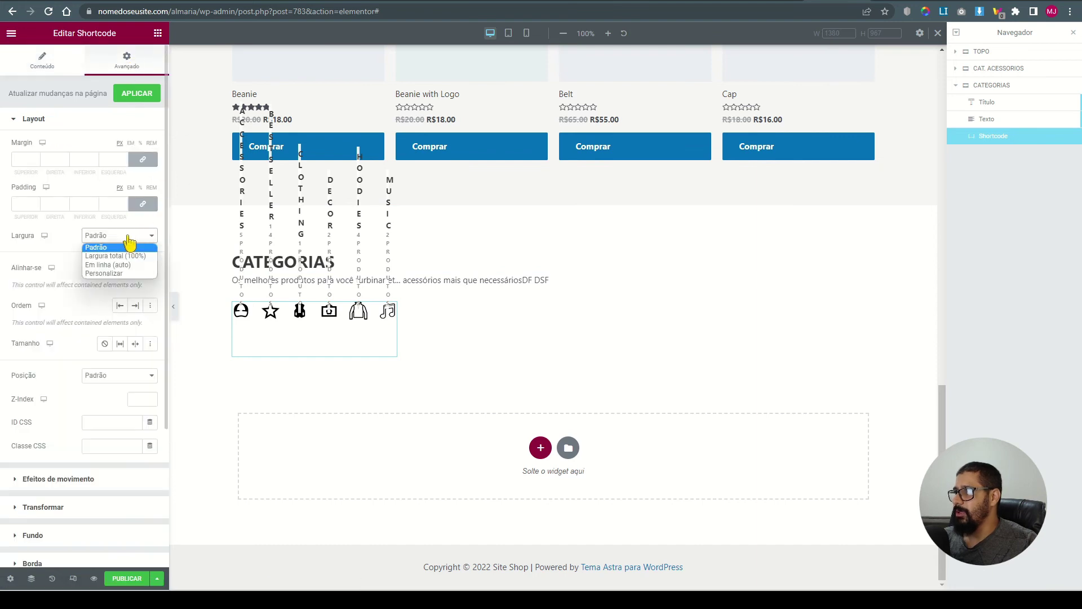
click(124, 257)
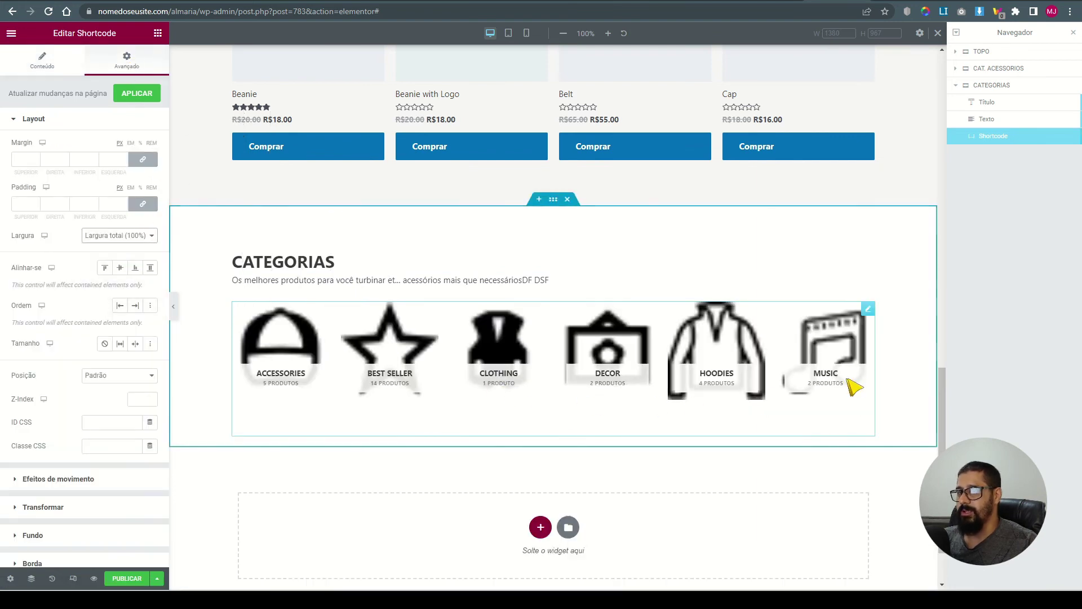
click(121, 234)
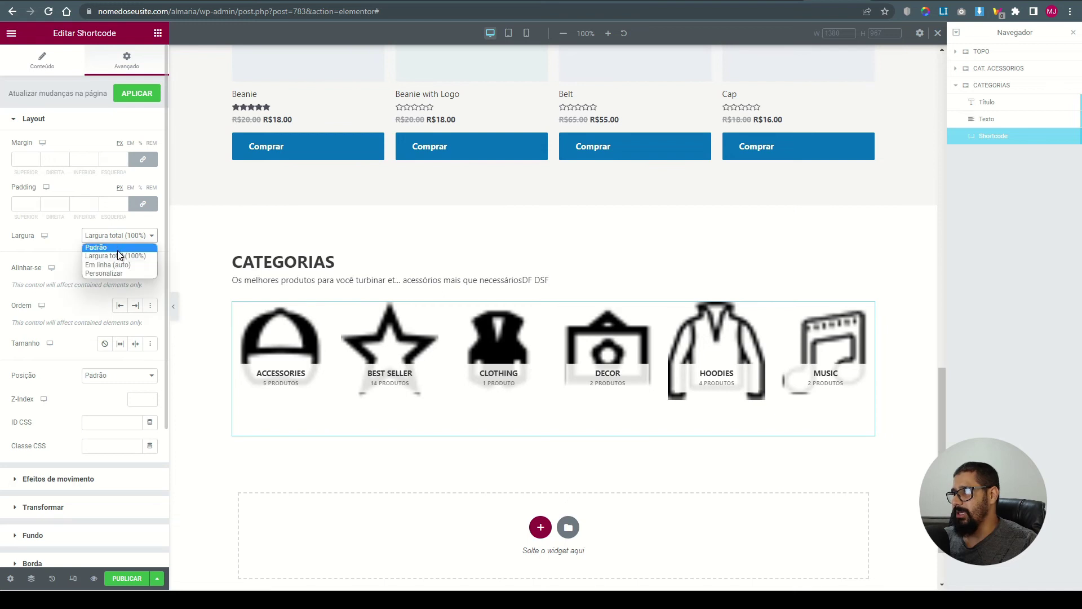
click(120, 265)
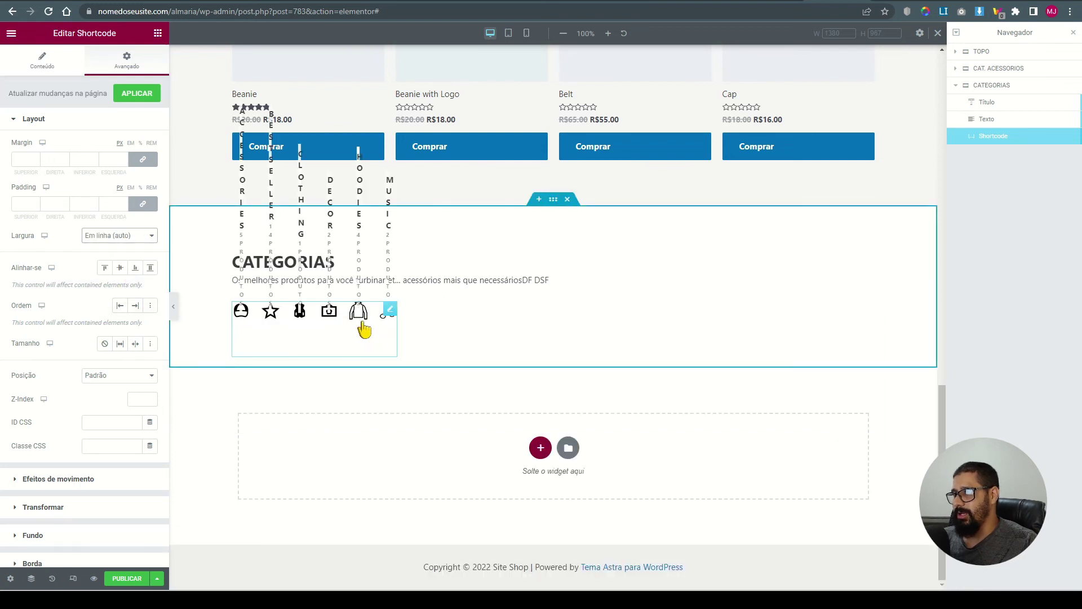
click(129, 235)
click(131, 254)
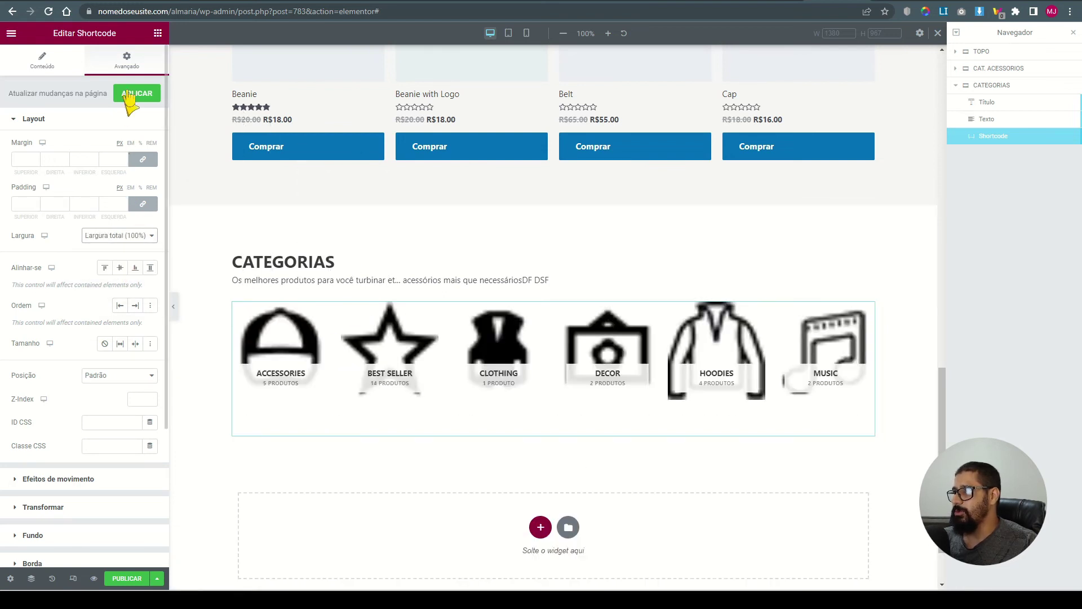
click(56, 65)
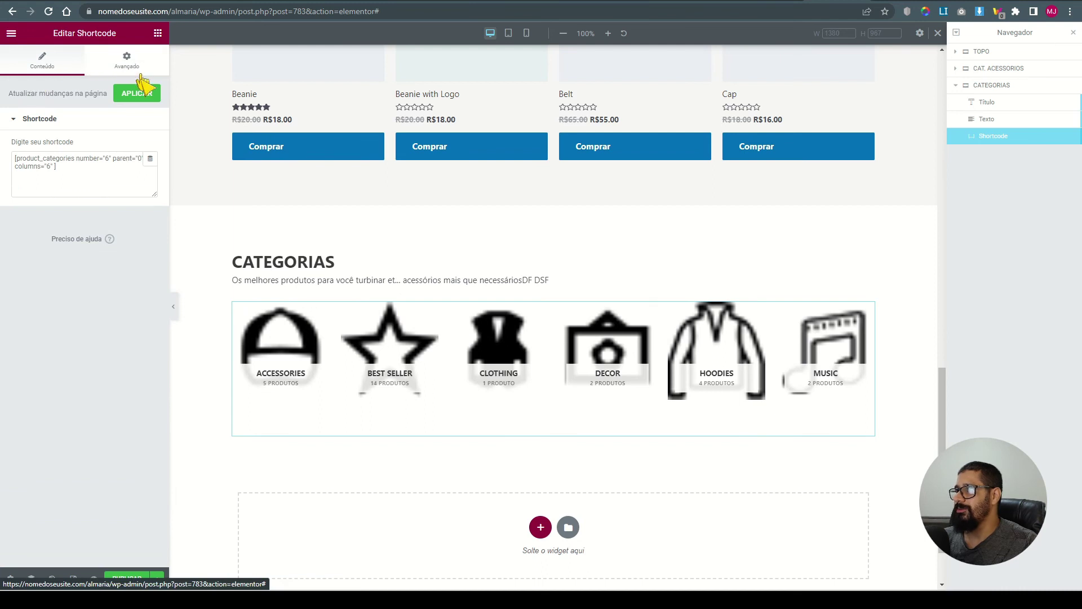
Correct the shortcode's columns attribute to columns="6"
double_click(107, 159)
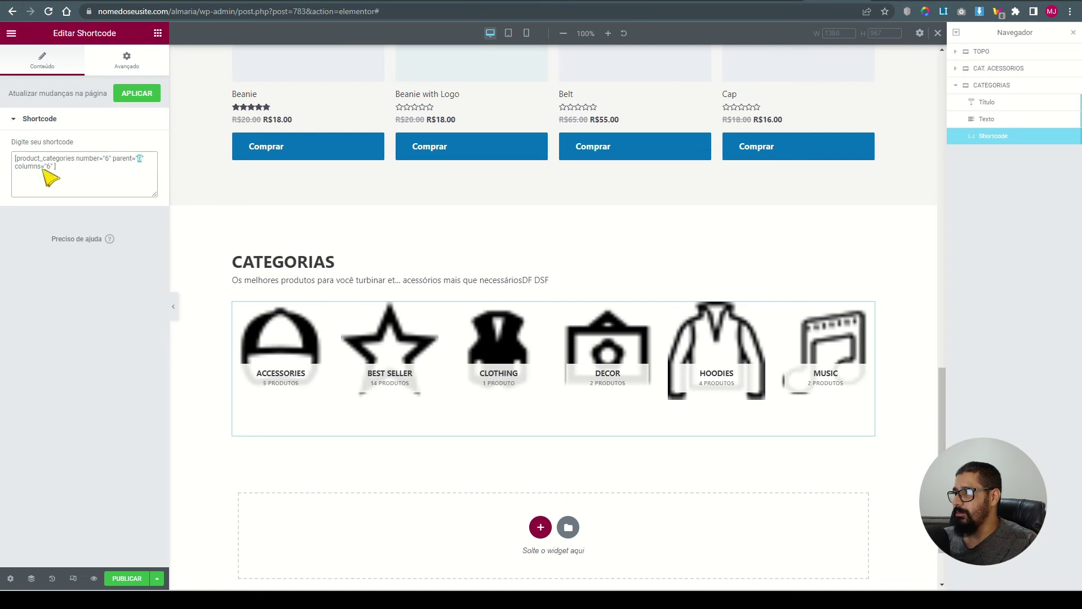
text(6)
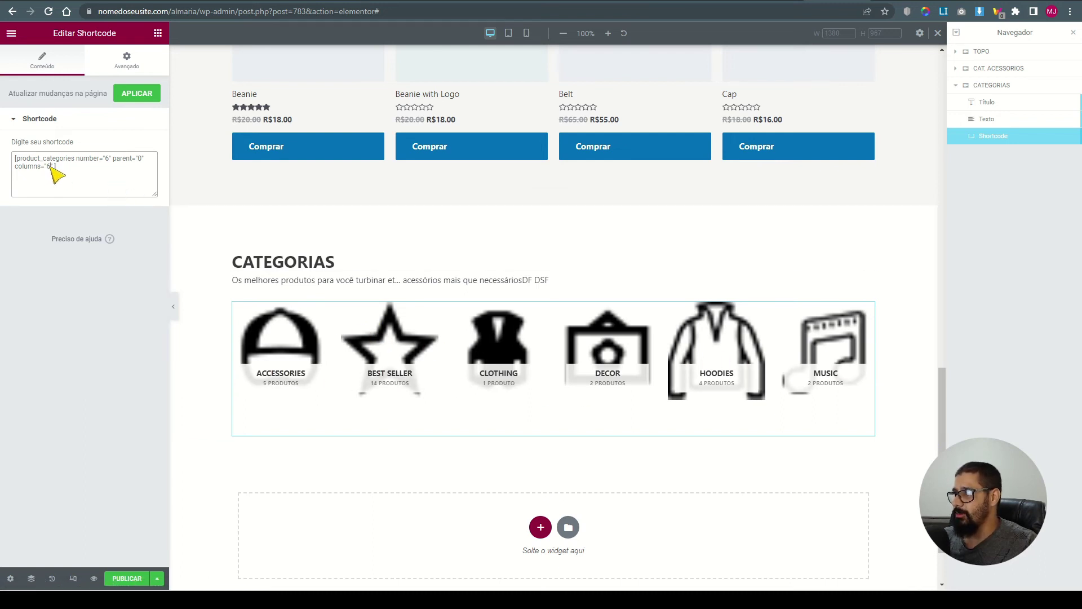
text(7)
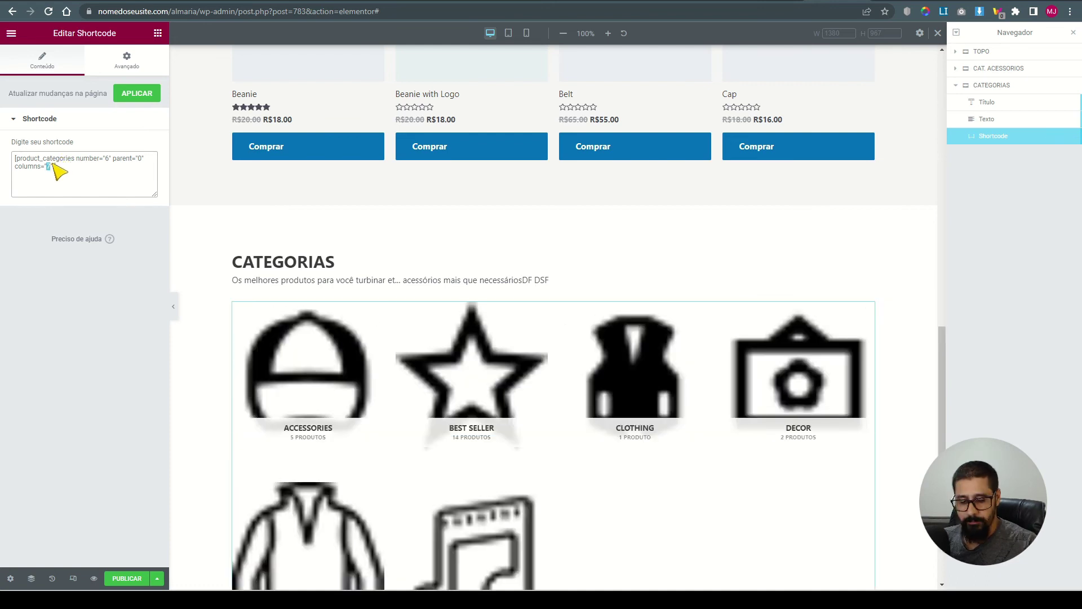
Check the six categories in one row on the live shop page
key(ctrl+Tab)
scroll(454, 336, up, 1)
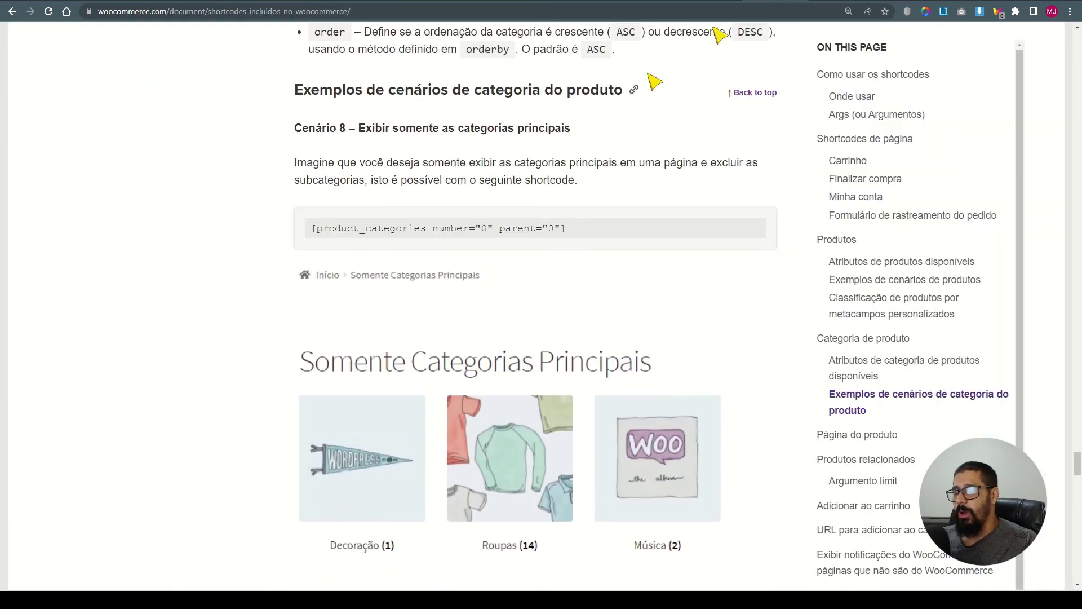
key(ctrl+shift+Tab)
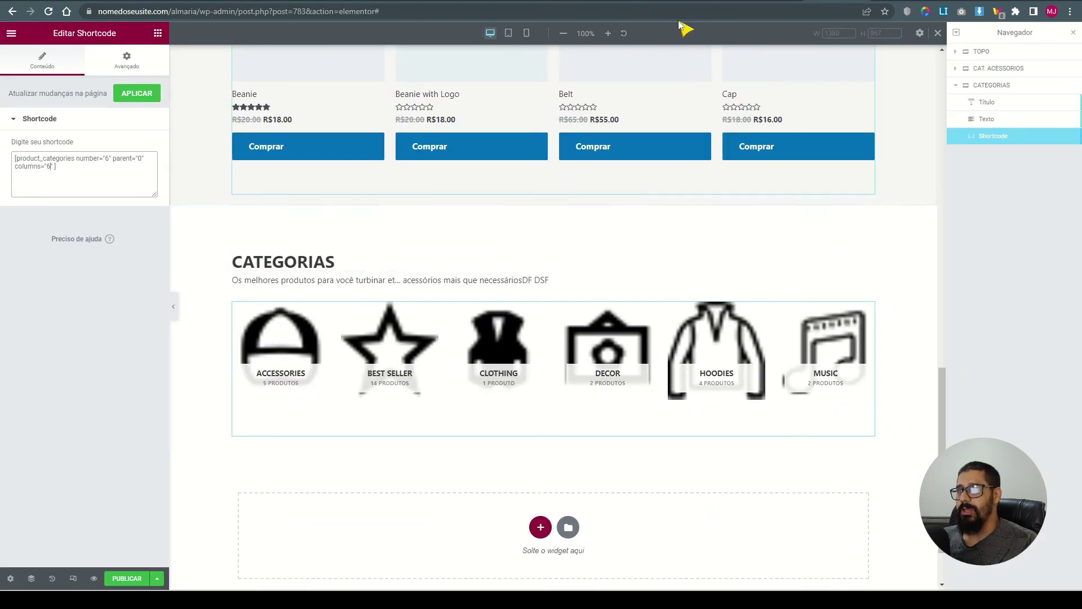
key(ctrl+Tab)
scroll(409, 310, down, 4)
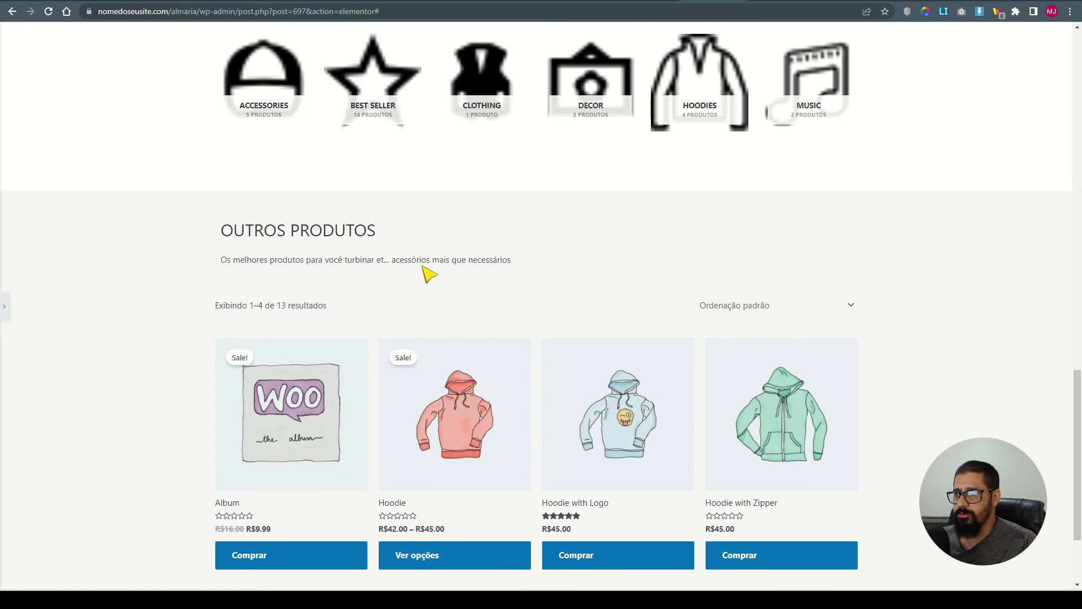
scroll(429, 275, down, 3)
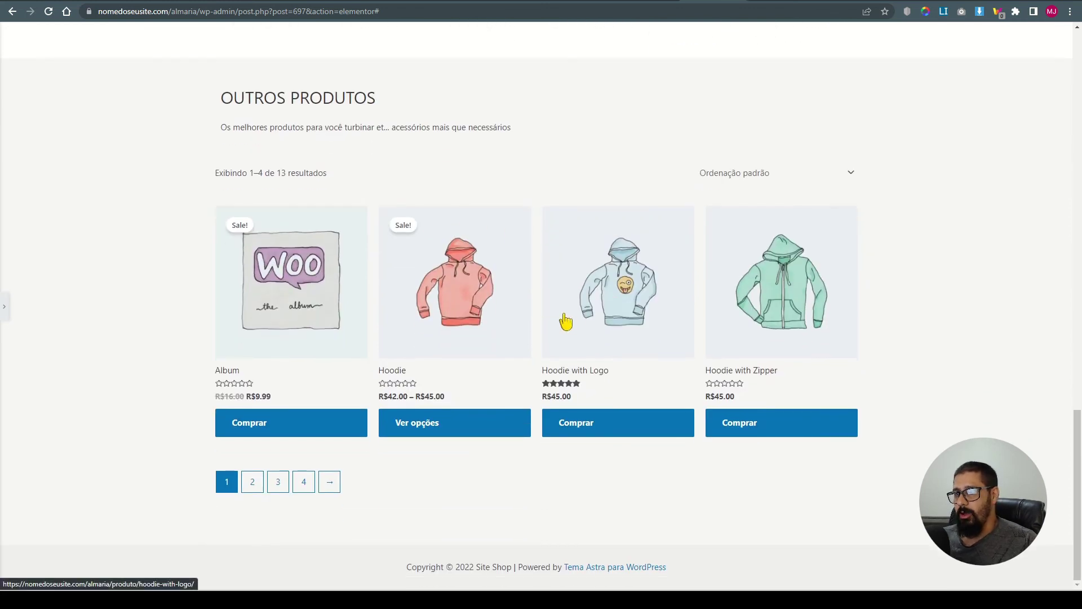
scroll(564, 321, up, 17)
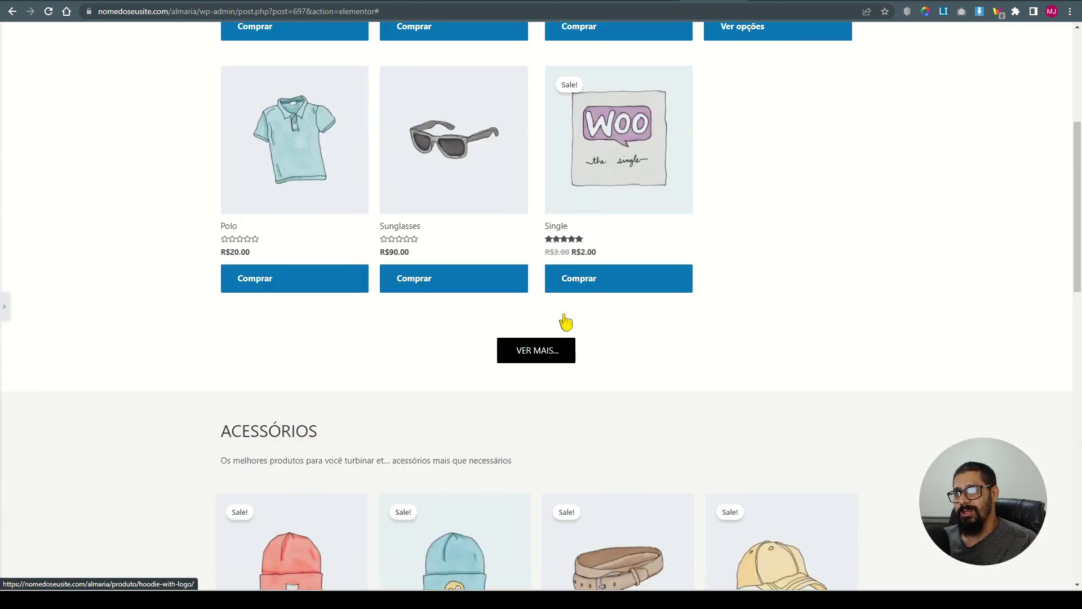
scroll(326, 427, down, 13)
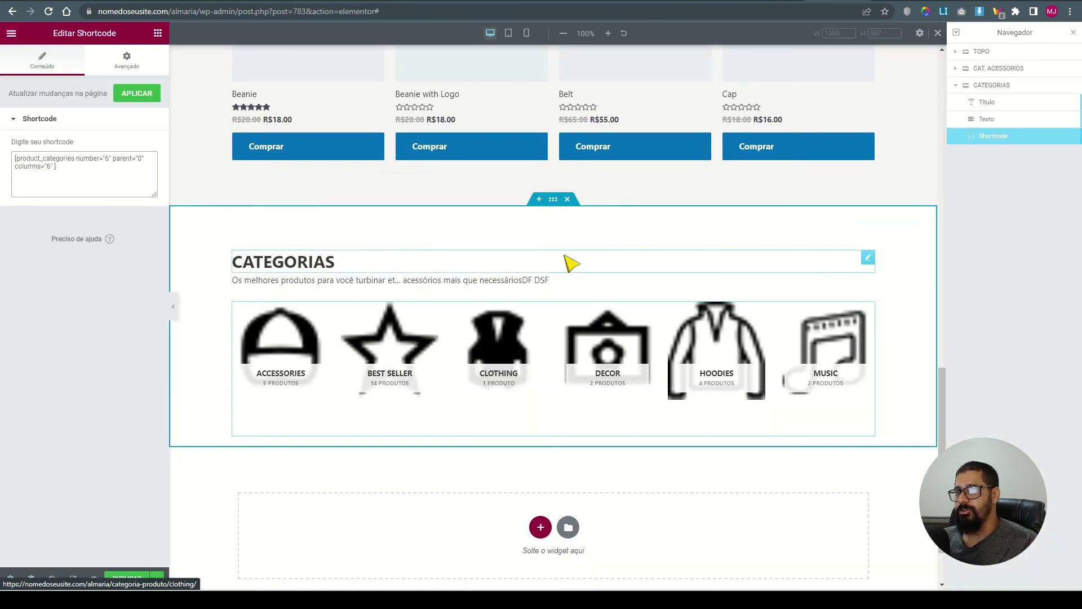
scroll(582, 278, up, 5)
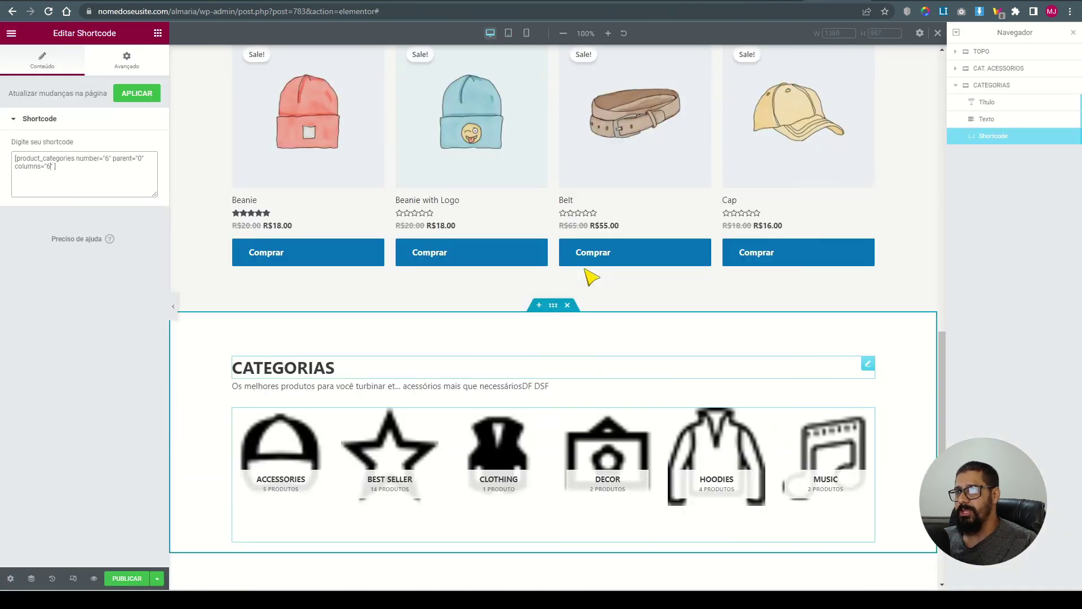
Duplicate CAT. ACESSÓRIOS, drag the copy below CATEGORIAS in the Navegador, and name it OUT.PRODUTOS
right_click(558, 169)
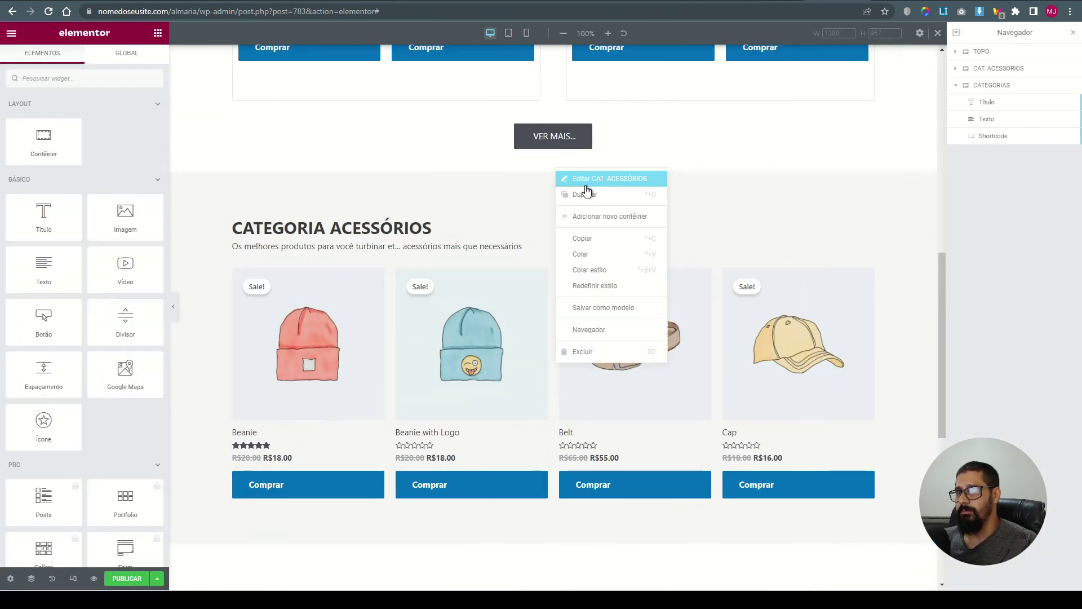
click(585, 197)
scroll(578, 318, down, 3)
drag(984, 86, 989, 153)
click(956, 85)
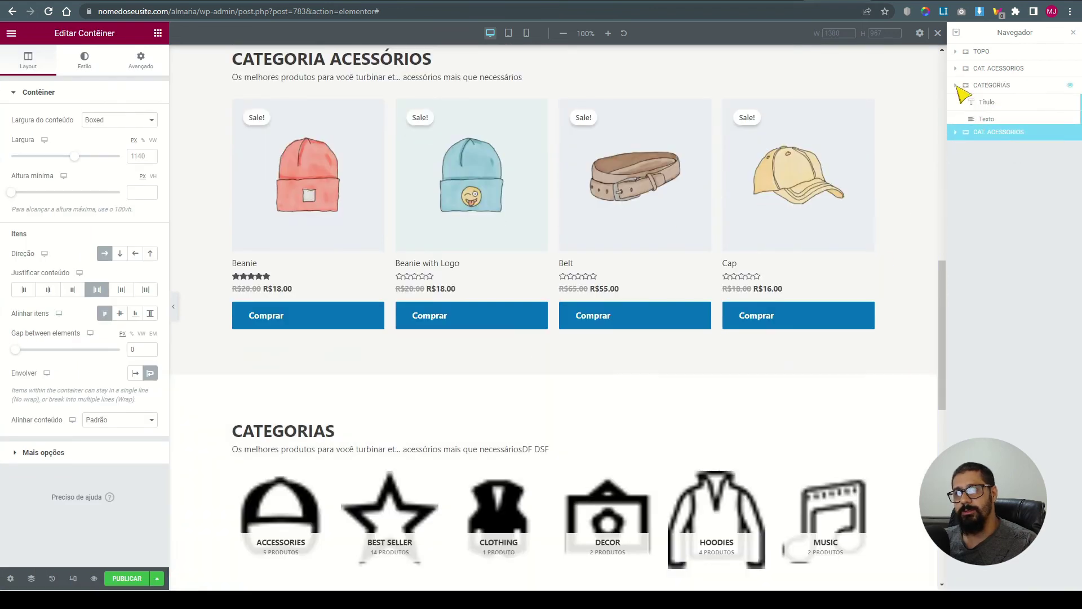
click(986, 86)
double_click(989, 104)
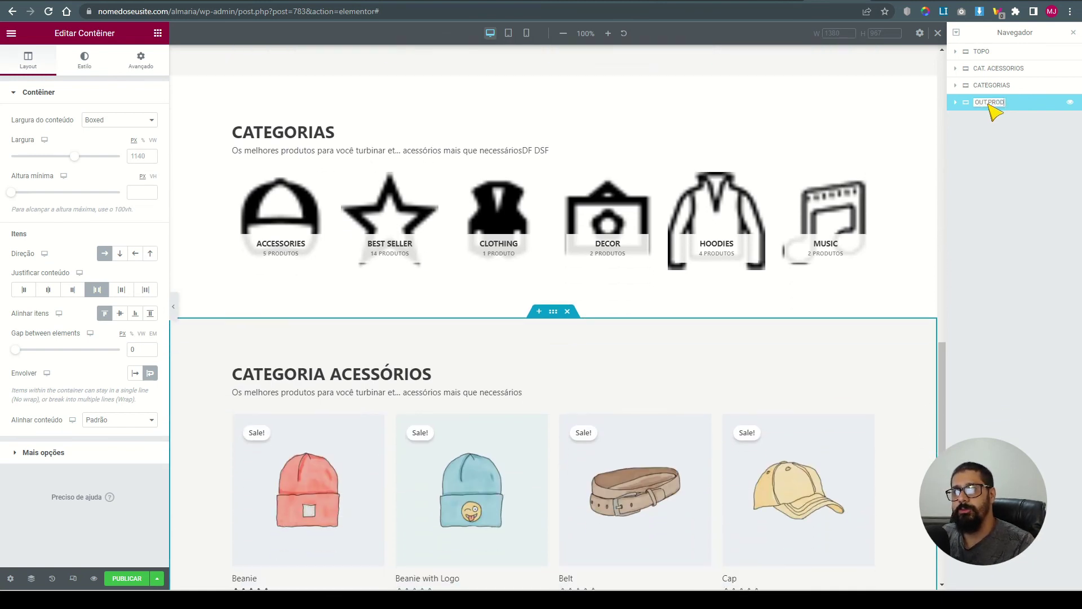
key(Return)
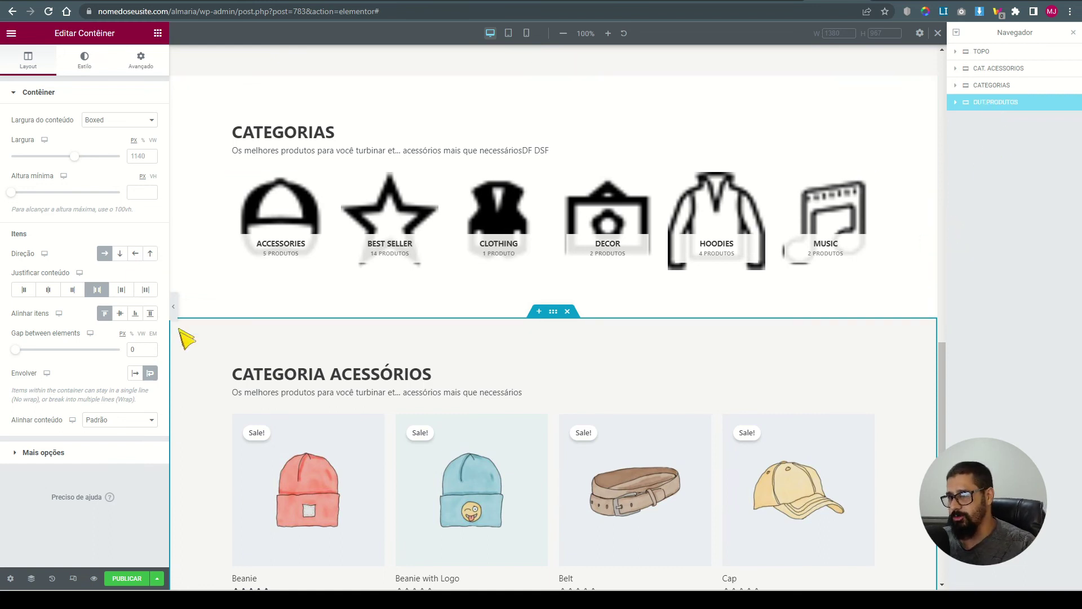
click(258, 374)
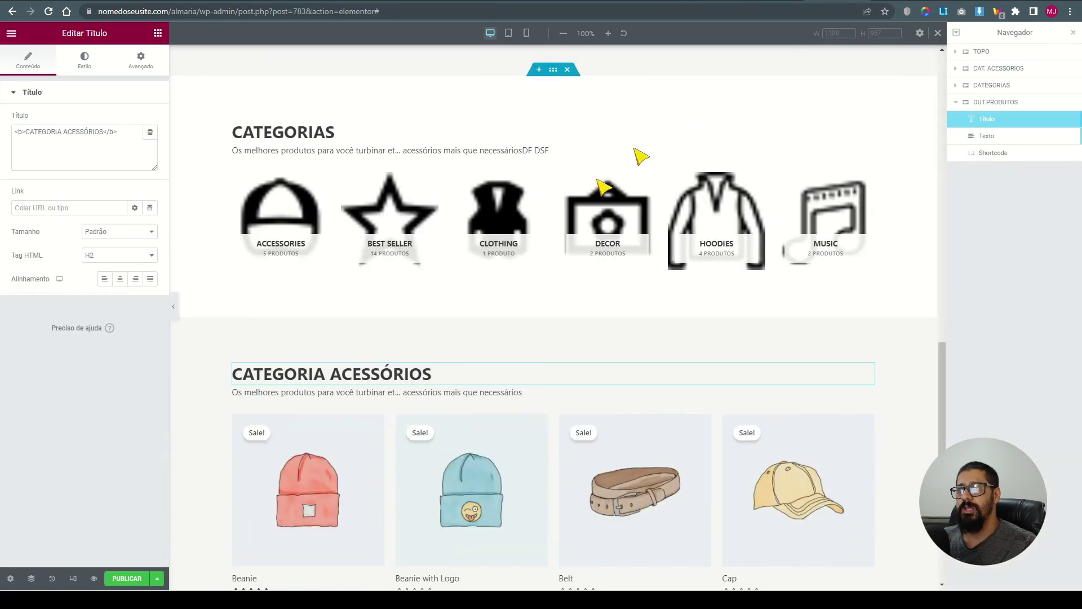
Replace the heading text CATEGORIA ACESSÓRIOS with MAIS PRODUTOS
click(104, 133)
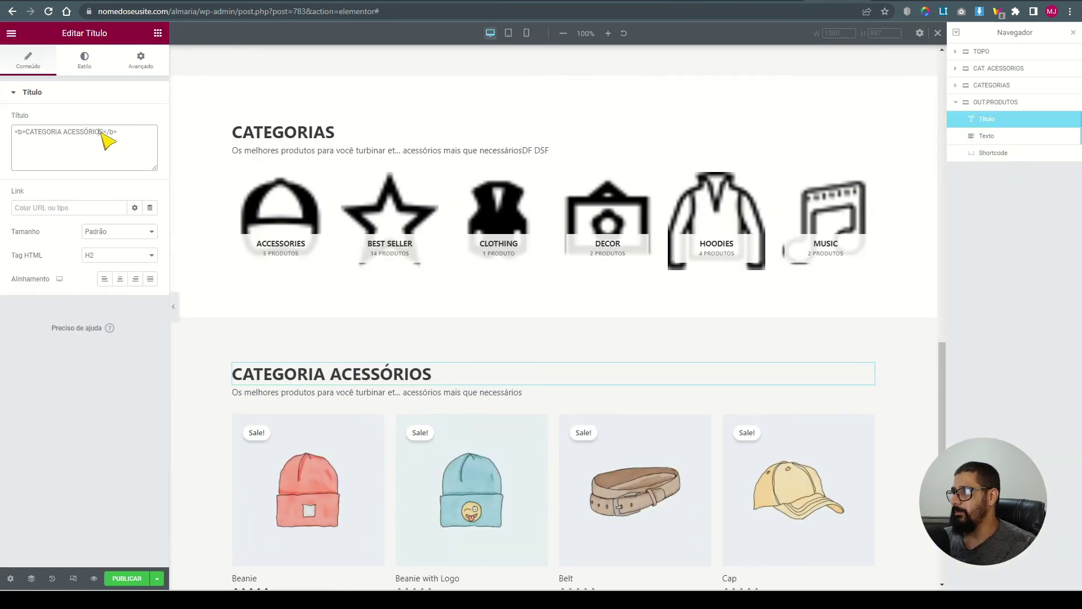
key(ctrl+BackSpace)
key(ctrl+BackSpace)
text(MAIS PRODUTOS)
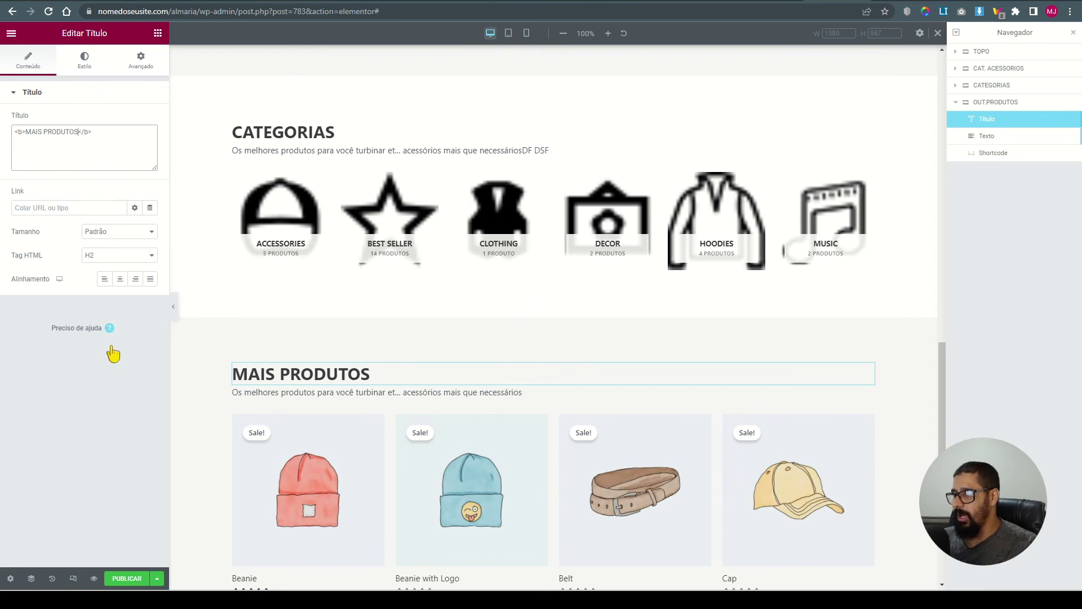
Select the subtitle, then open the section's product grid shortcode for editing
click(253, 393)
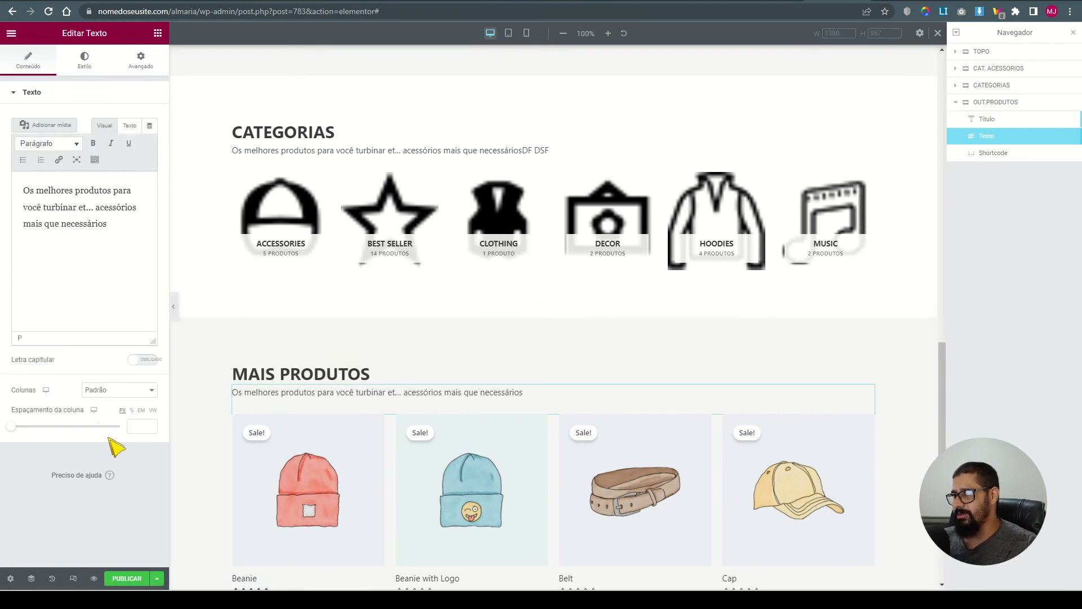
scroll(459, 435, down, 4)
right_click(411, 295)
click(427, 305)
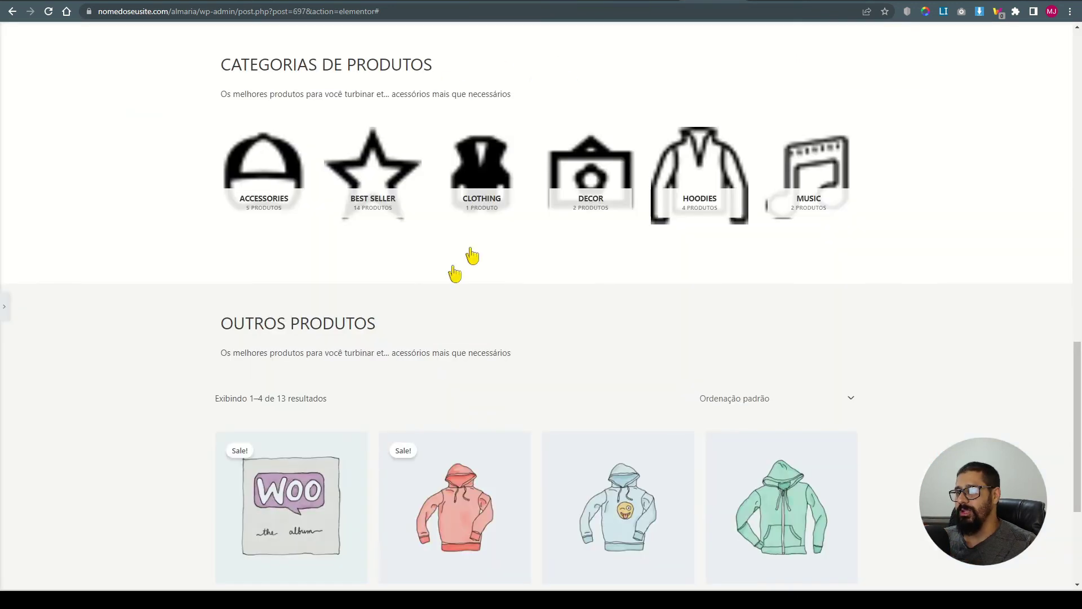
Look over the live shop page and the WooCommerce shortcode documentation, then return to the shop page
scroll(471, 259, down, 4)
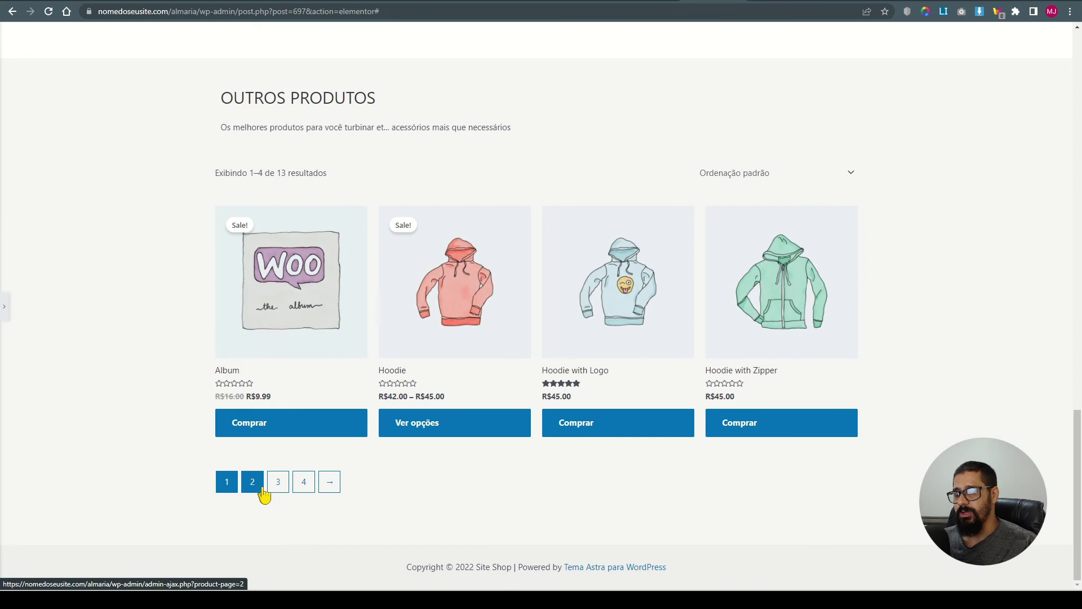
scroll(365, 476, up, 6)
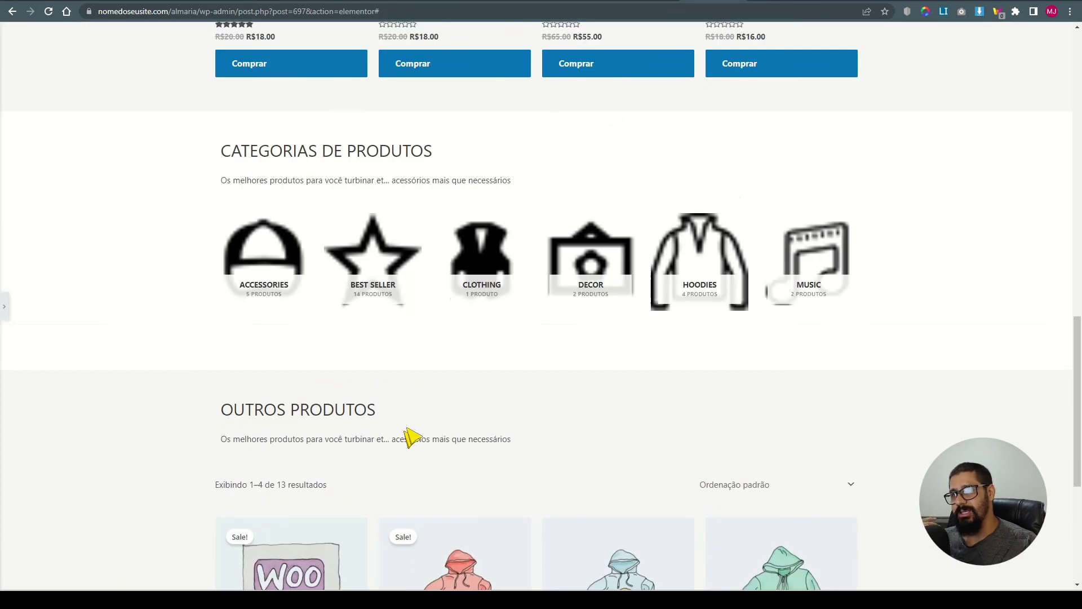
scroll(494, 357, down, 10)
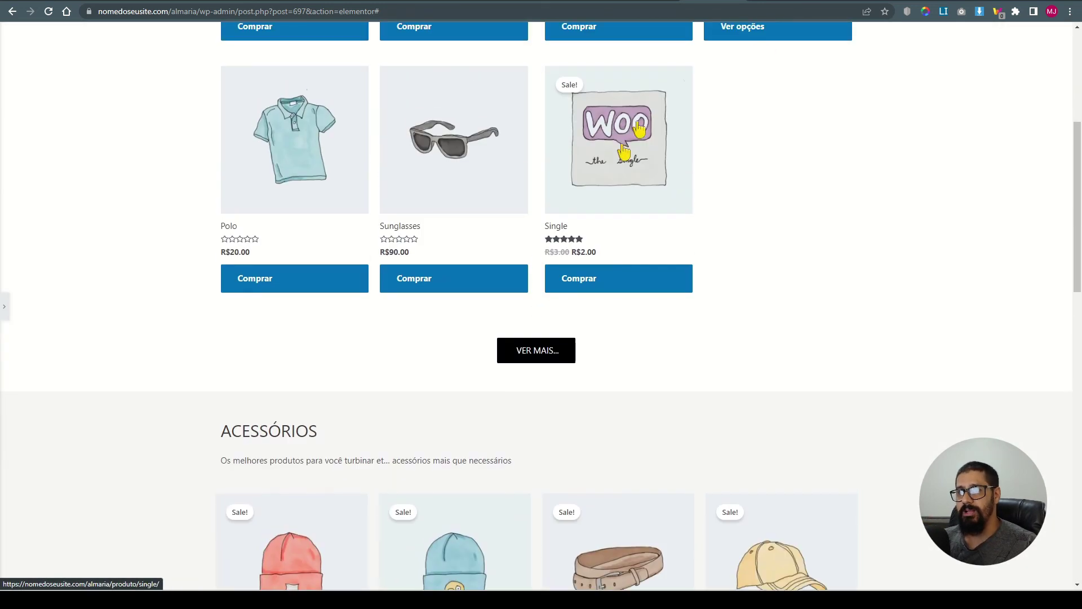
click(775, 2)
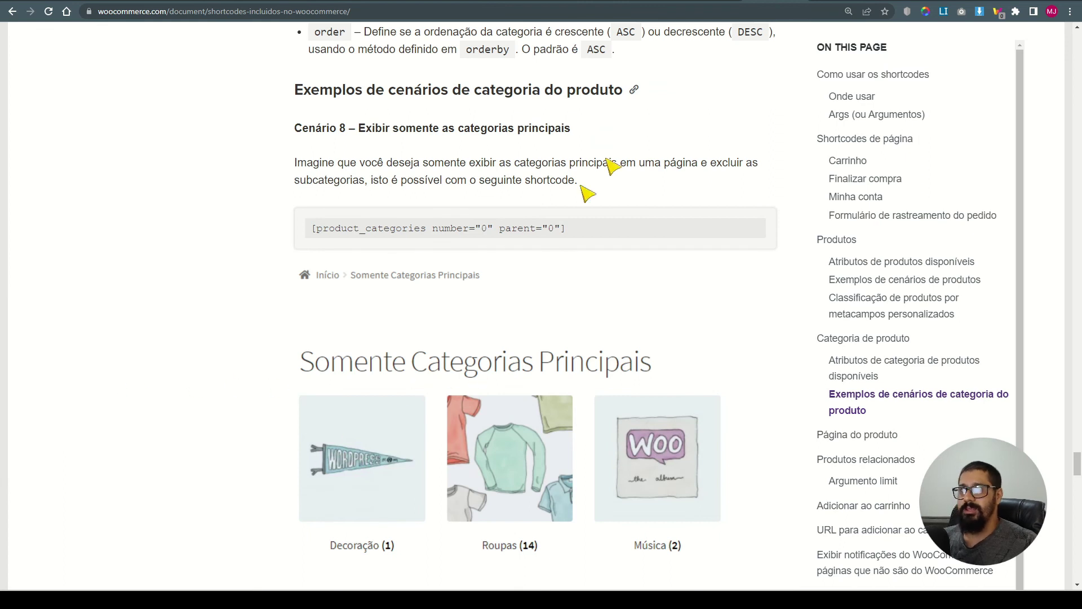
key(ctrl+shift+Tab)
scroll(467, 452, down, 7)
scroll(469, 453, down, 10)
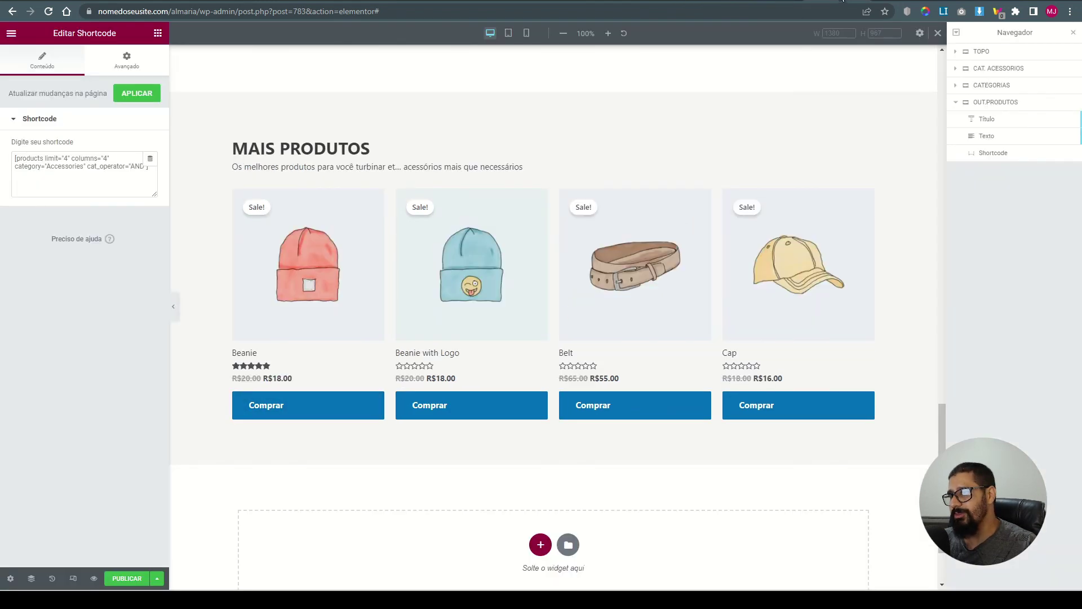
Set the MAIS PRODUTOS shortcode to limit 5, columns 5 and cat_operator "NOT IN"
right_click(394, 297)
click(415, 304)
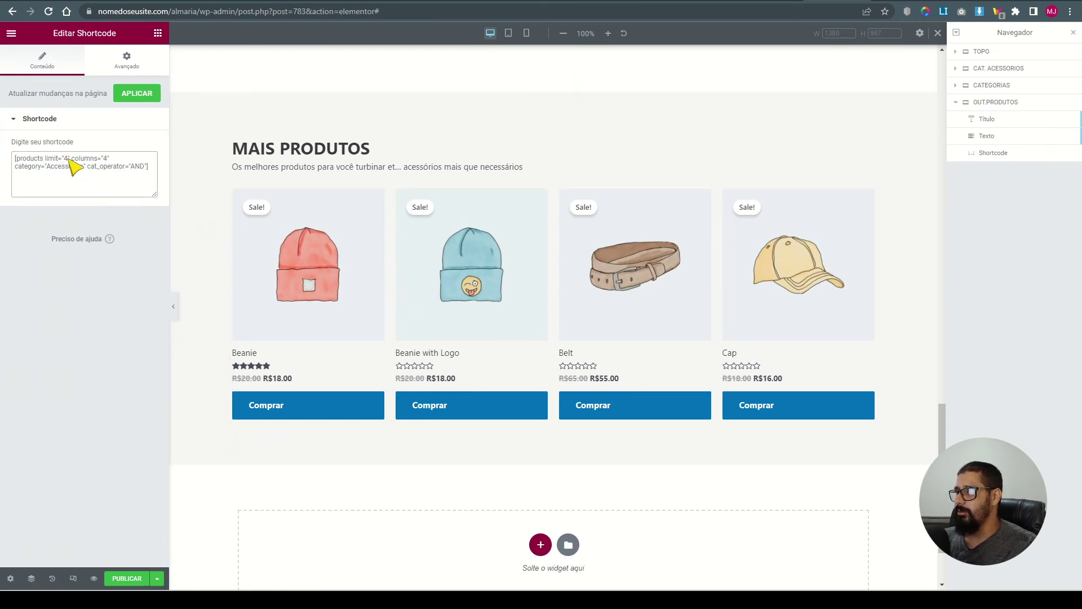
text(5)
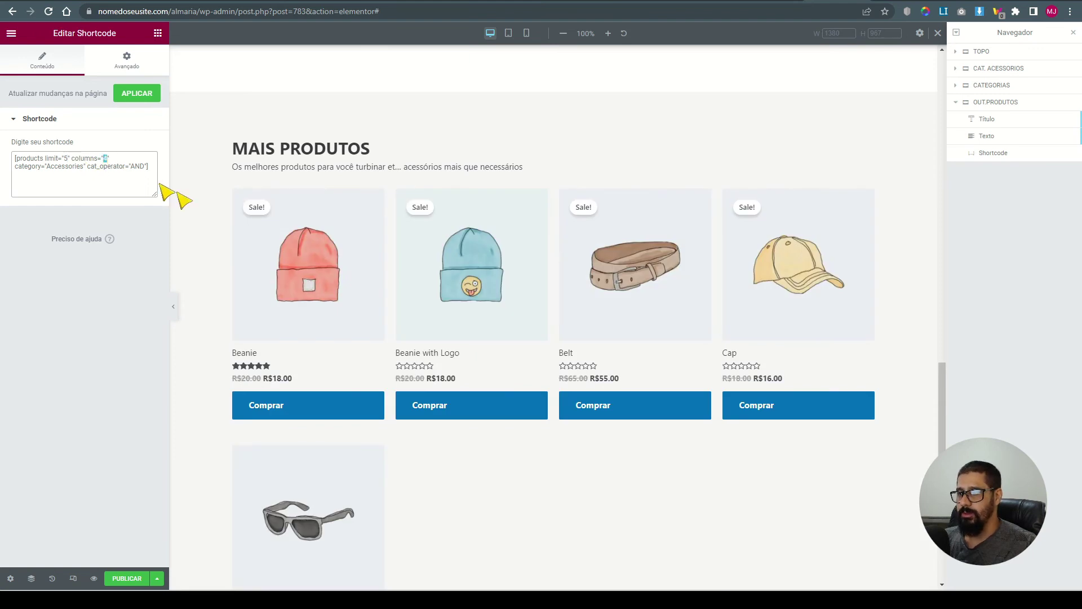
scroll(533, 241, down, 4)
scroll(304, 281, up, 1)
text(5)
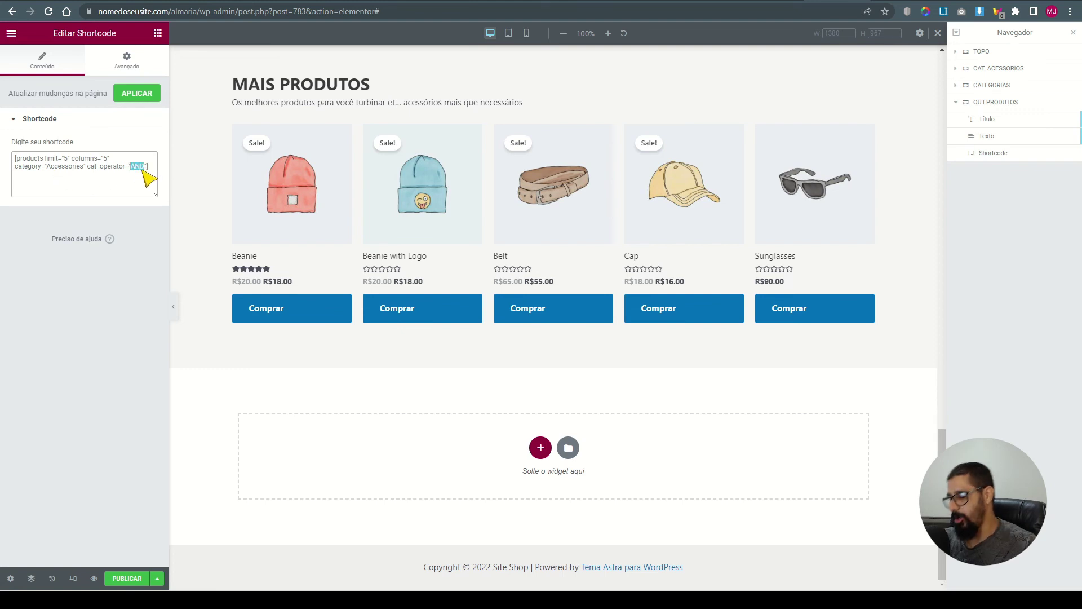
text(NOT IN)
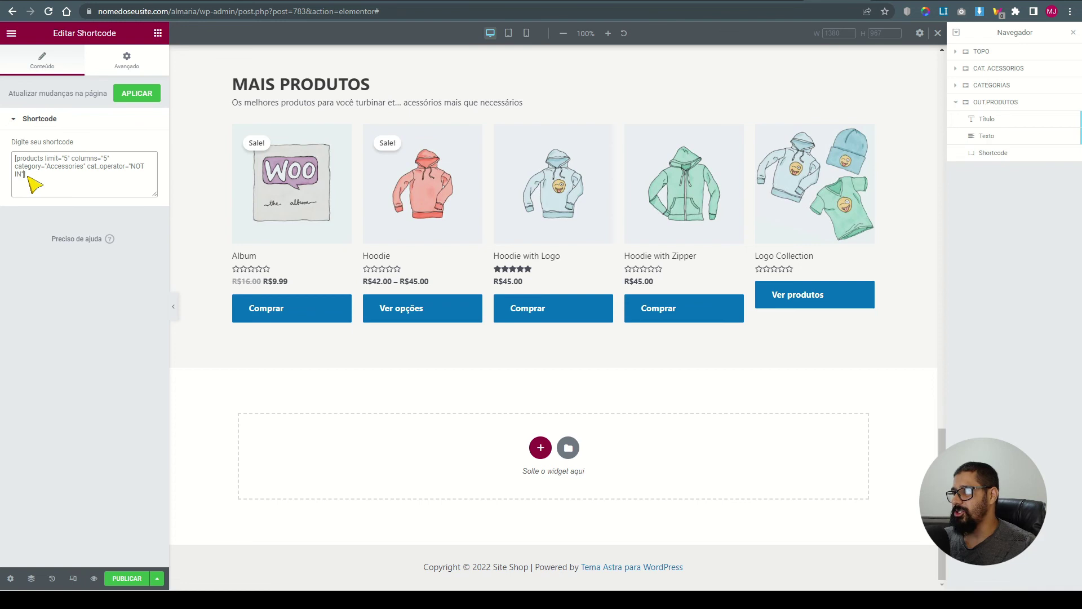
Add paginate="true" to the MAIS PRODUTOS shortcode, check the sort dropdown, and apply the changes
text(paginate)
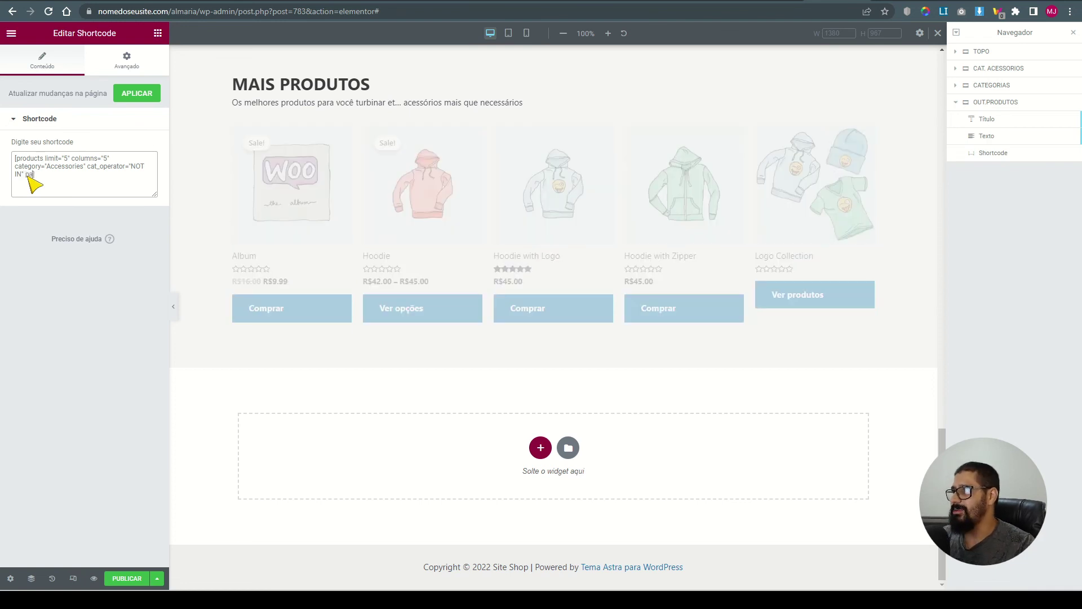
text(="")
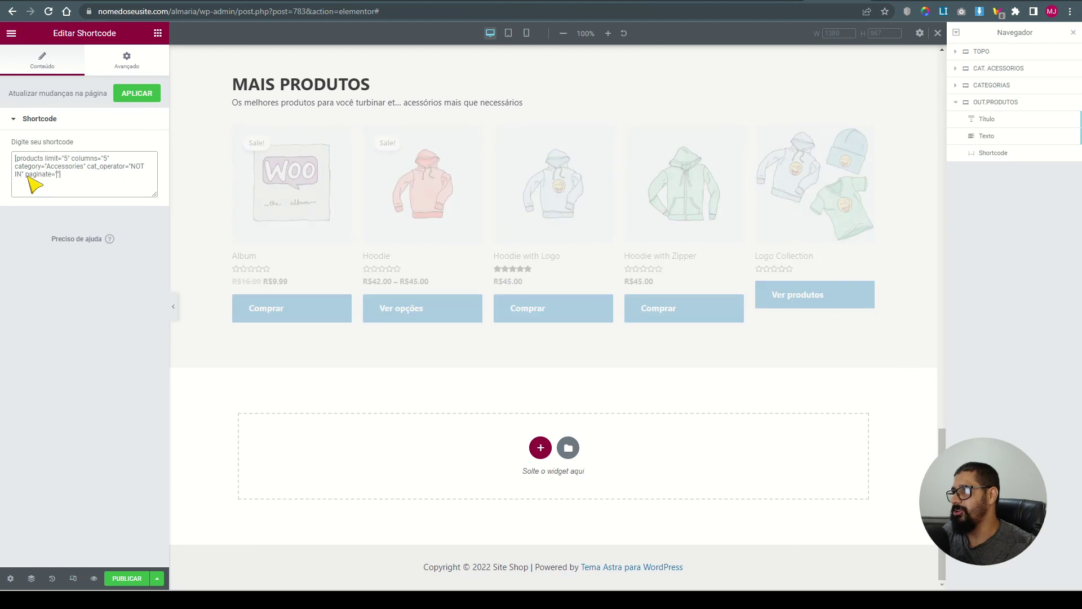
text(true)
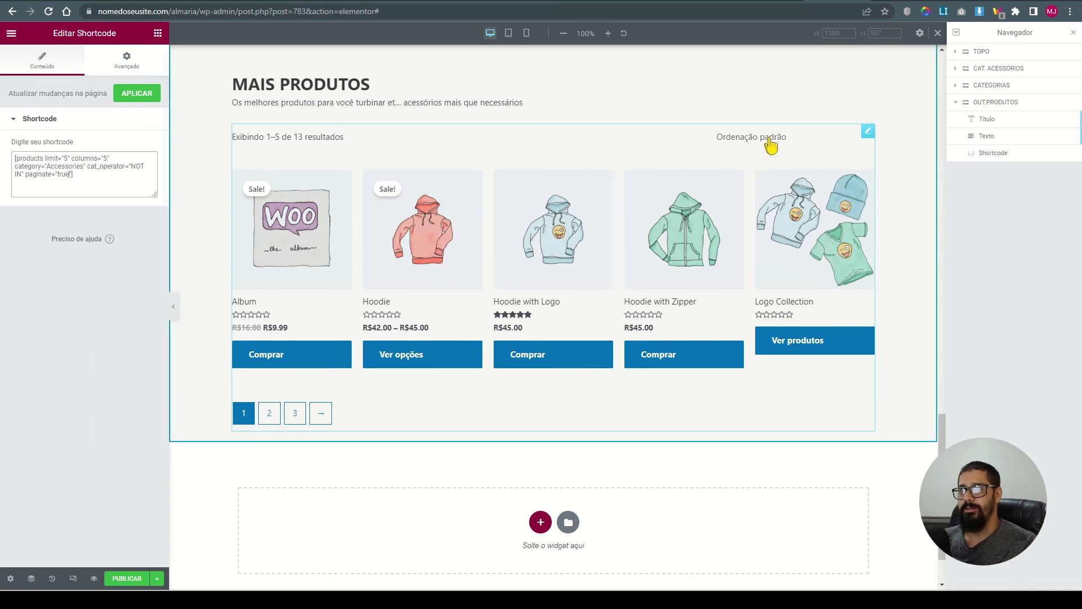
click(770, 142)
click(646, 153)
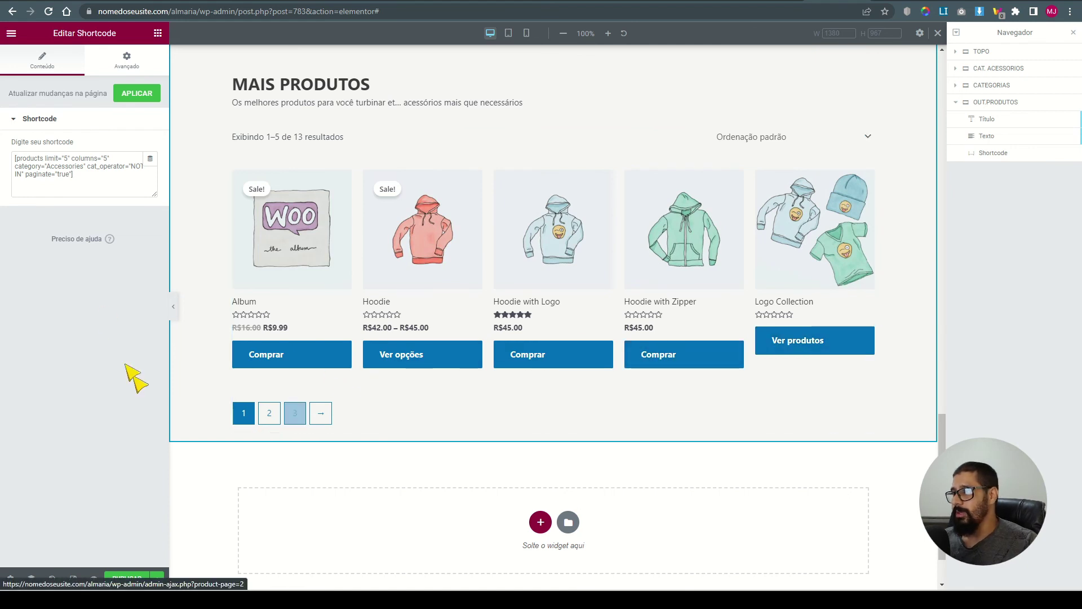
click(137, 93)
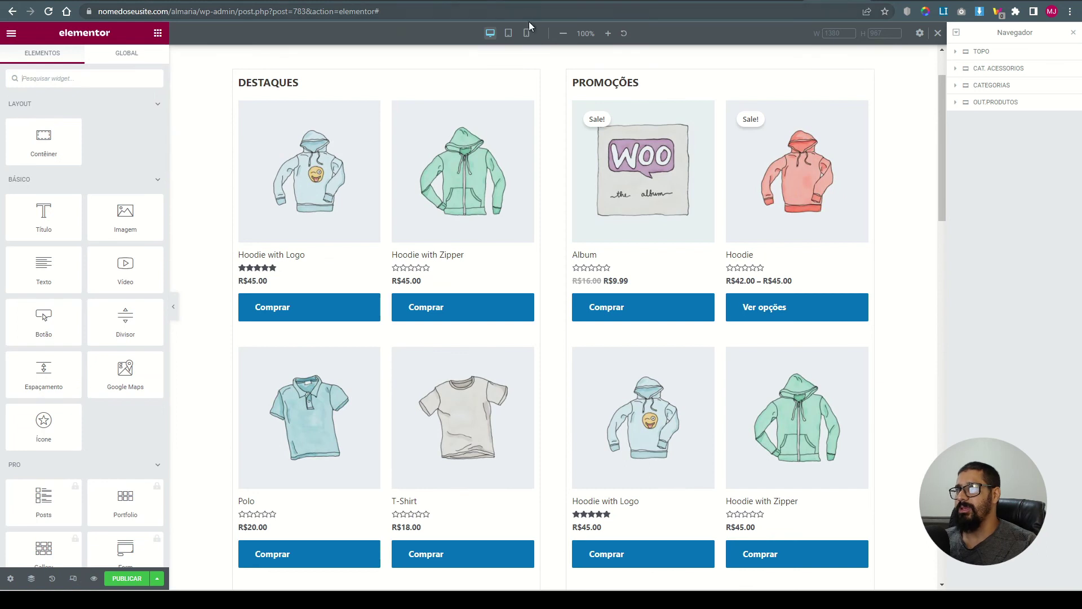
Switch the preview to the mobile layout and open the CATEGORIAS shortcode for editing
click(527, 33)
scroll(572, 214, up, 2)
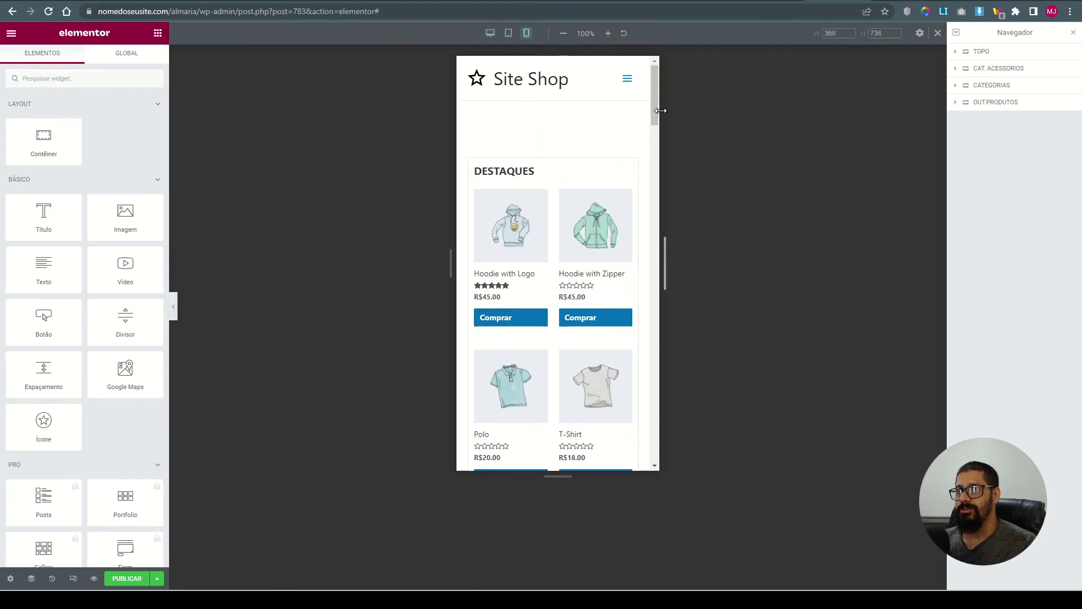
drag(657, 116, 657, 187)
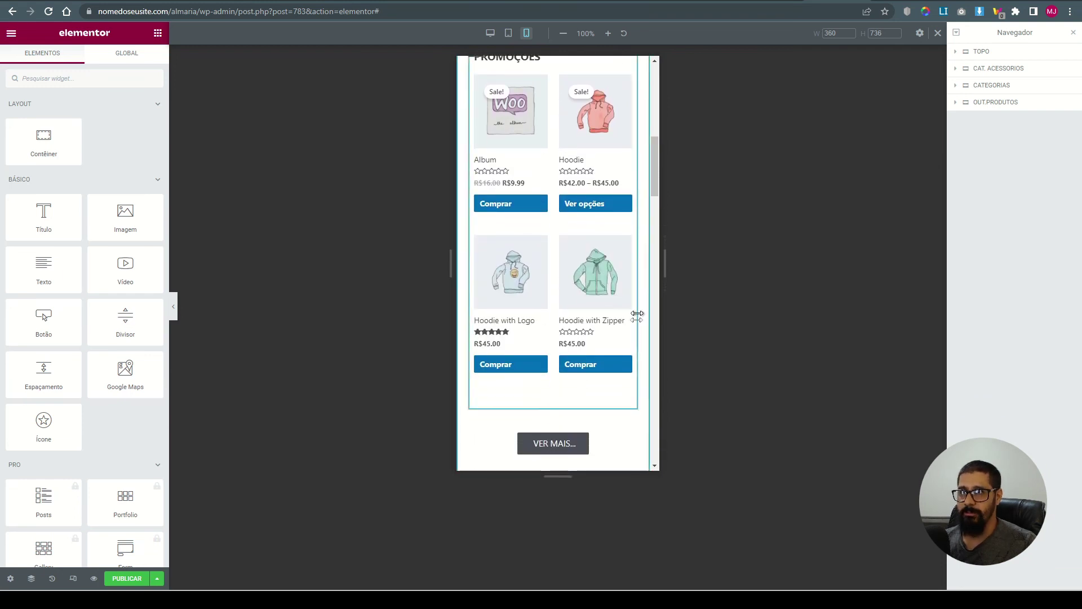
drag(658, 191, 655, 278)
click(632, 132)
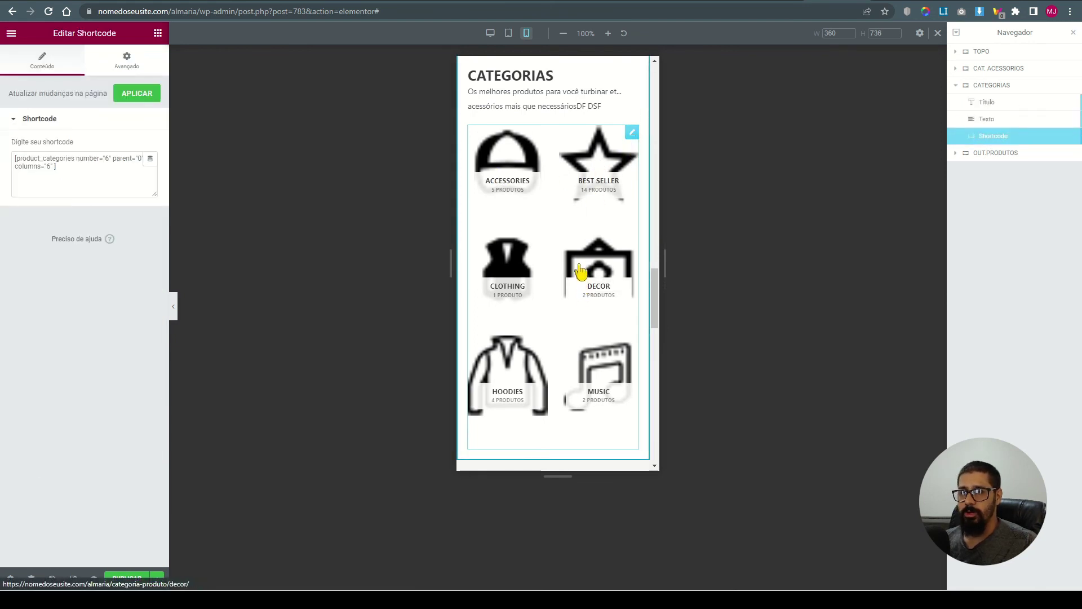
Change the columns value in the CATEGORIAS shortcode and scroll through the mobile preview
double_click(49, 166)
text(1)
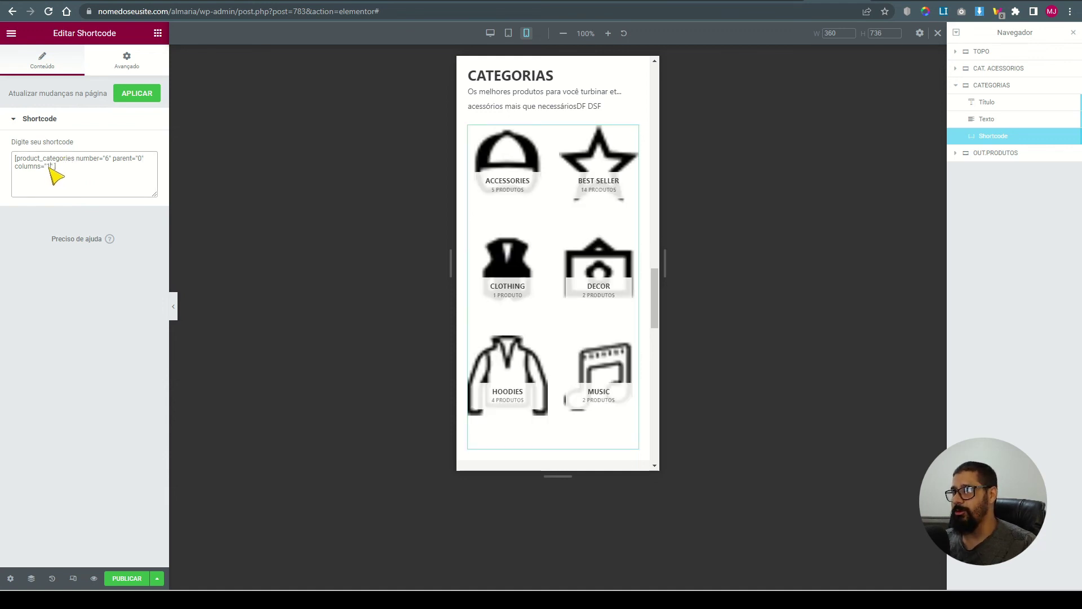
text(6)
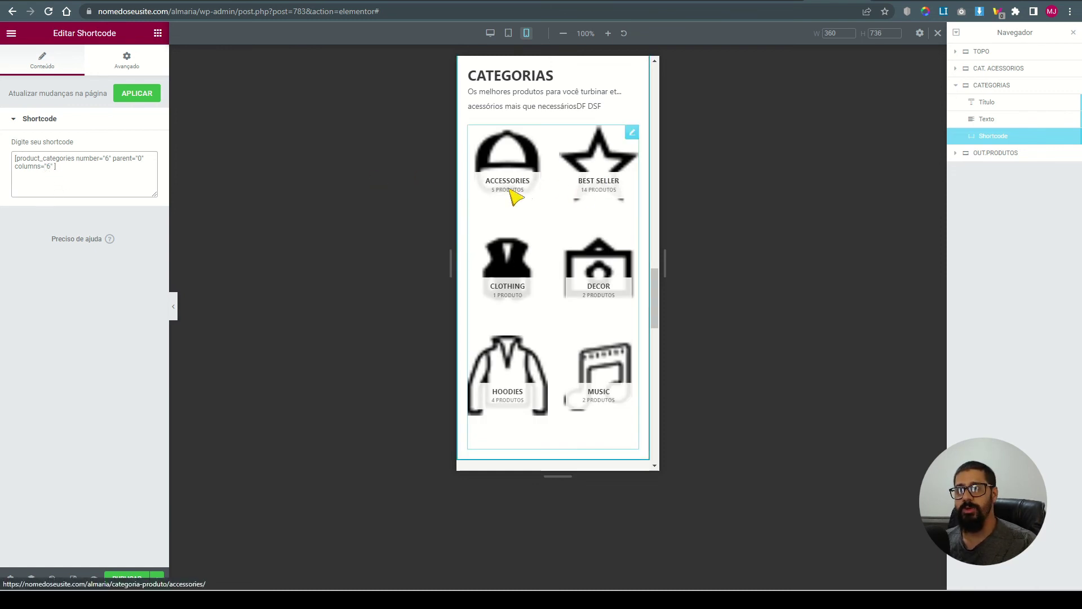
scroll(536, 271, up, 10)
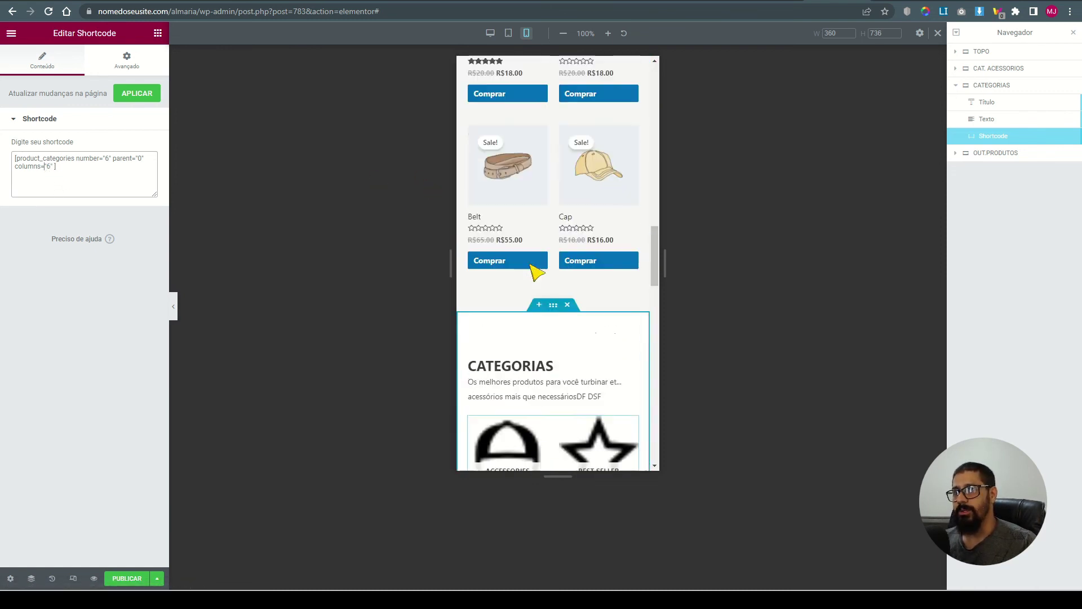
scroll(597, 276, up, 15)
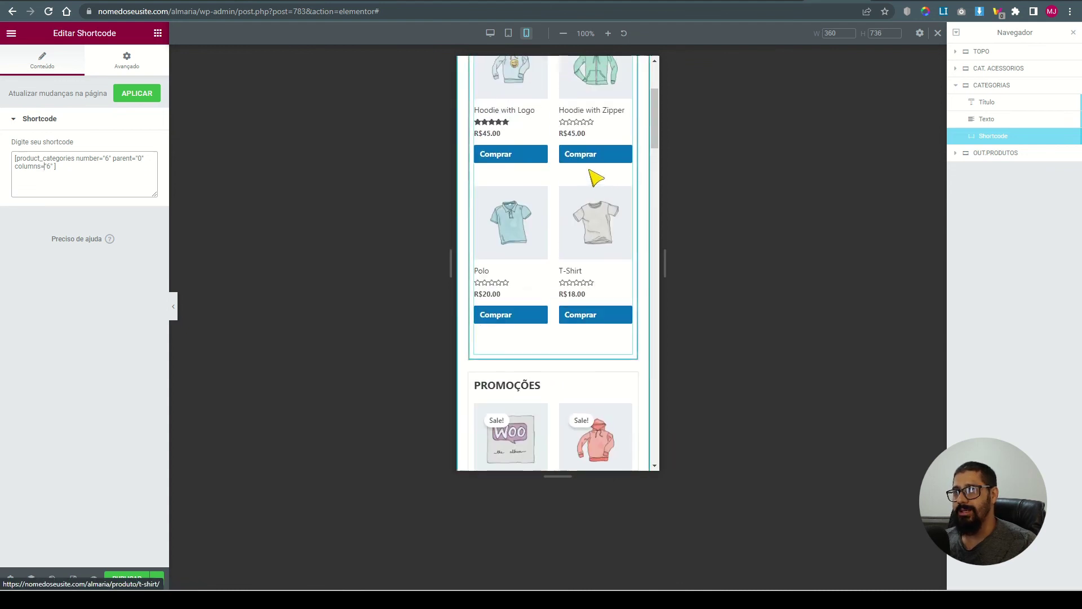
drag(654, 102, 660, 369)
scroll(599, 226, down, 4)
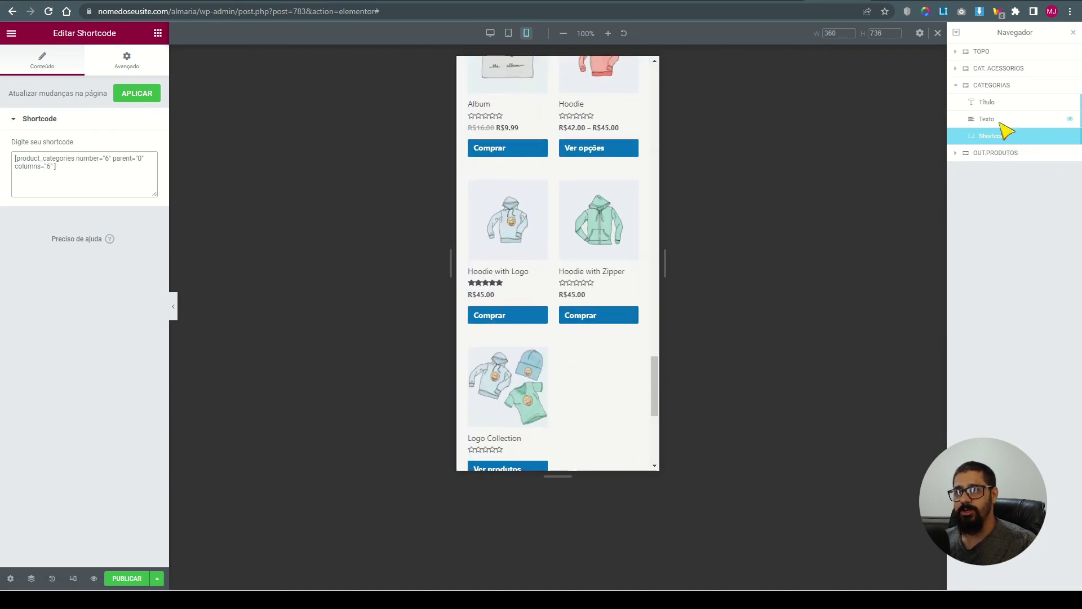
Open the OUT.PRODUTOS container's Advanced settings and preview the grid's pagination with the panel hidden
click(985, 153)
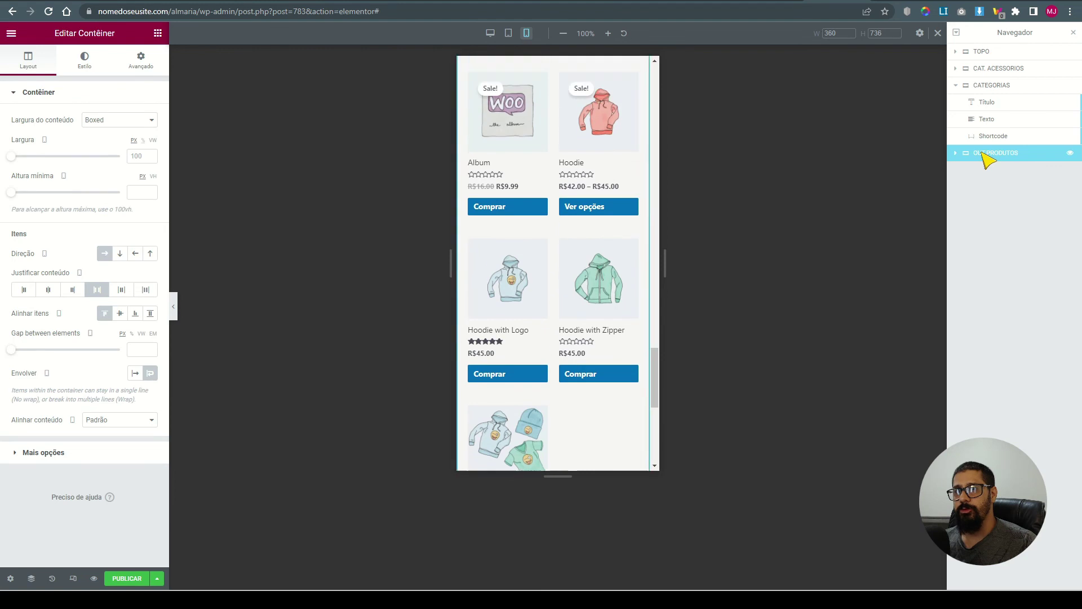
click(129, 71)
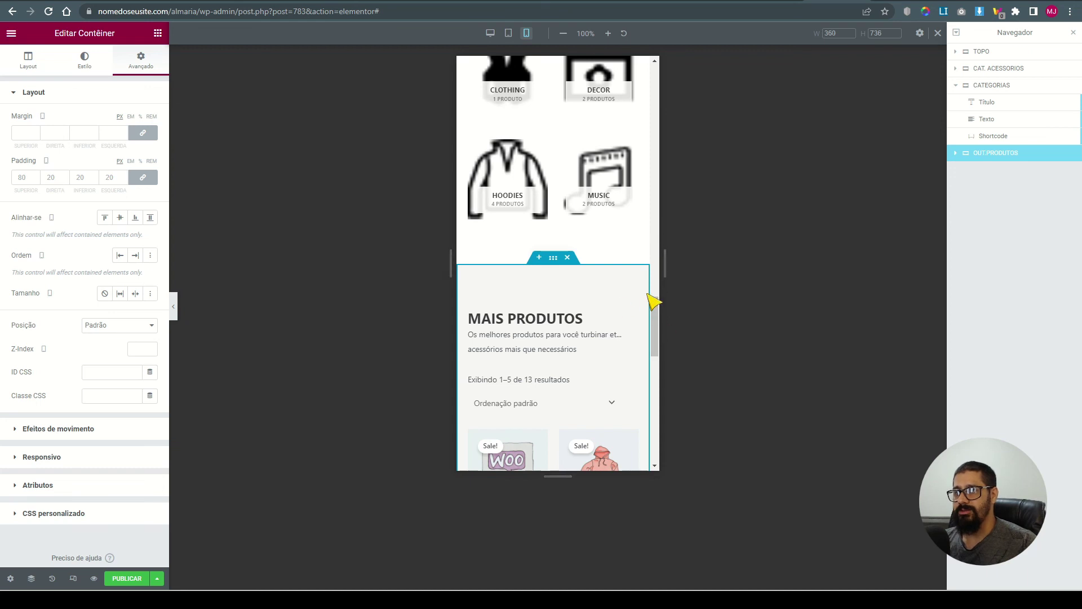
click(175, 306)
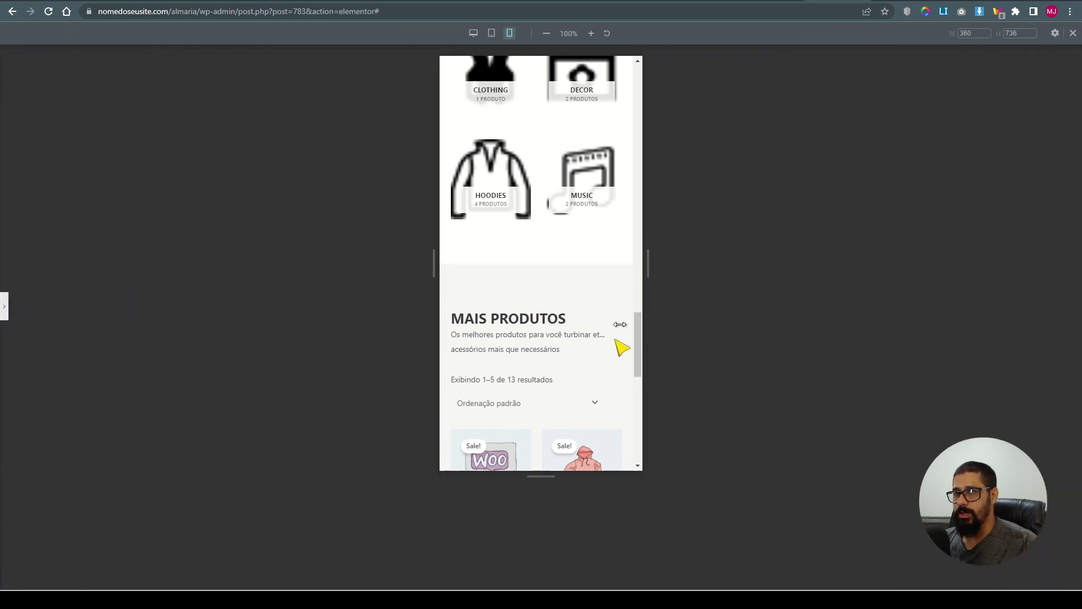
scroll(637, 360, down, 5)
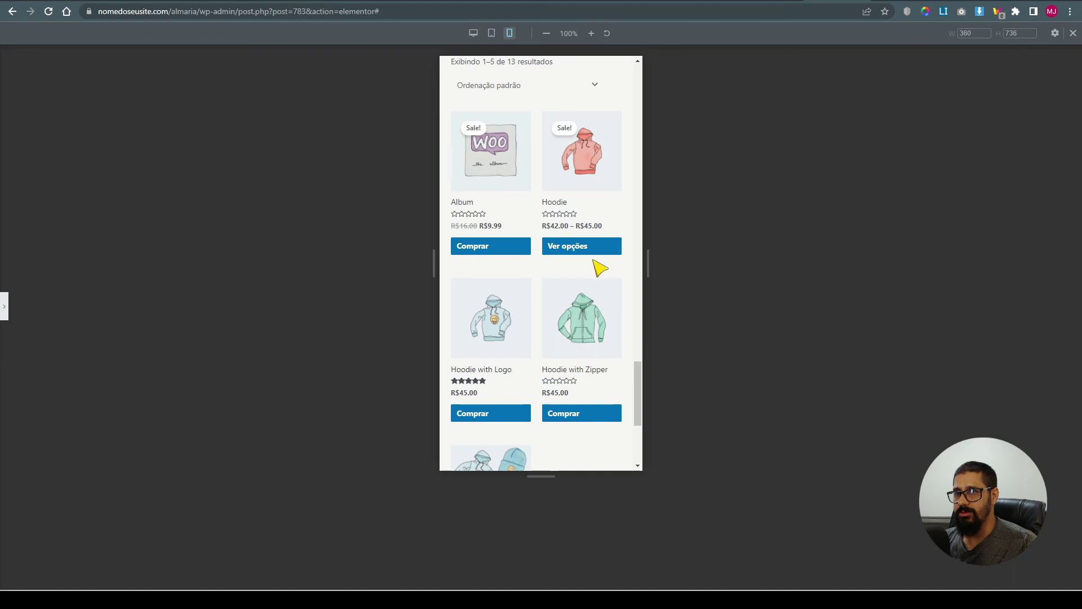
drag(640, 380, 653, 452)
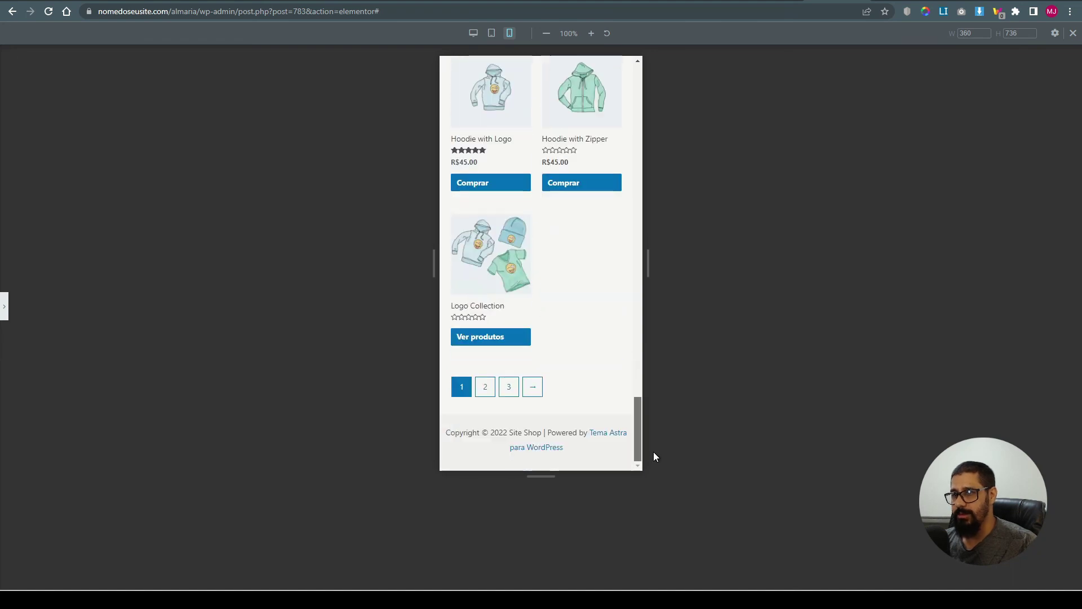
click(23, 309)
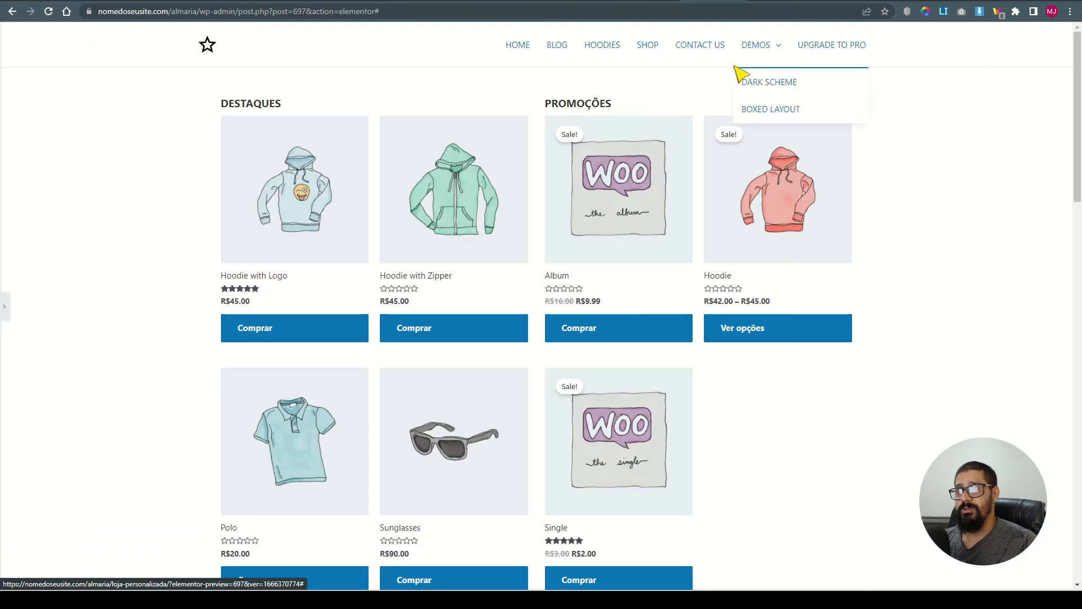
click(767, 1)
Scroll through the WooCommerce shortcode docs, highlighting the sku and product id 99 examples
scroll(687, 297, down, 8)
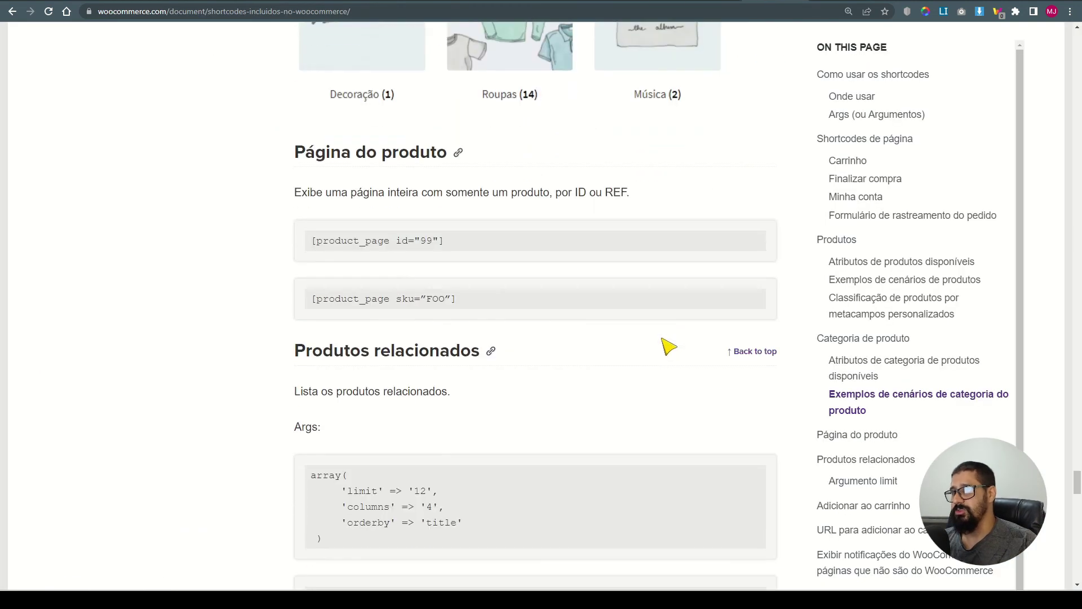
drag(398, 299, 448, 303)
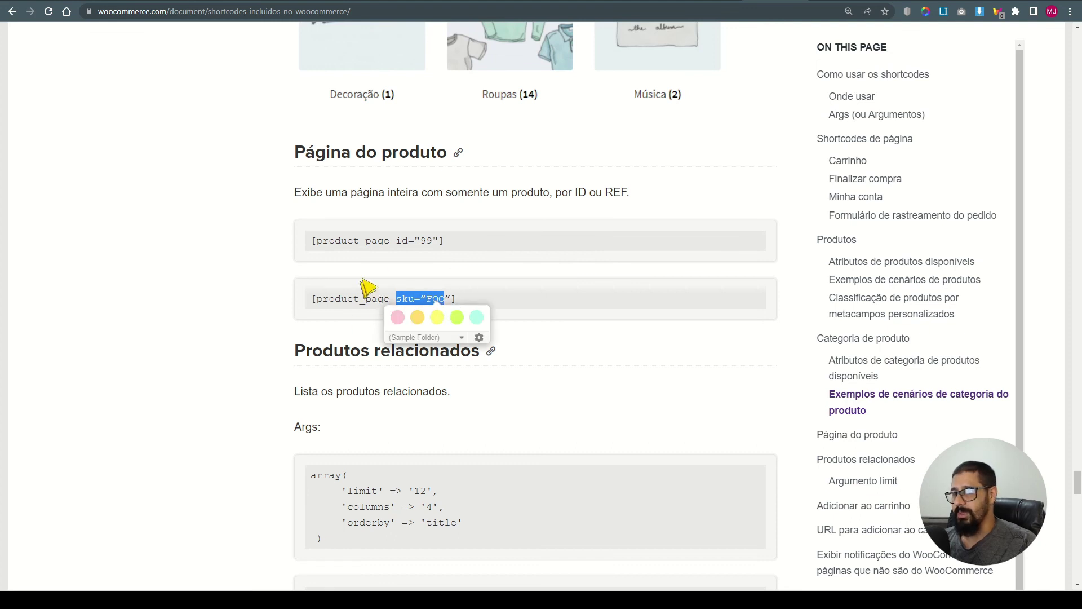
double_click(424, 240)
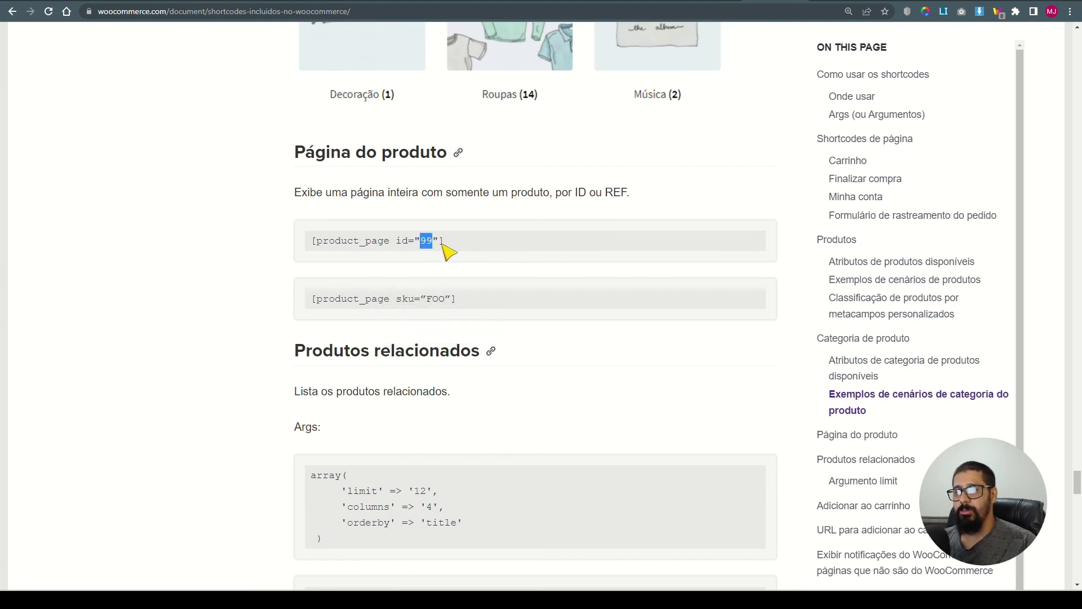
scroll(519, 276, down, 4)
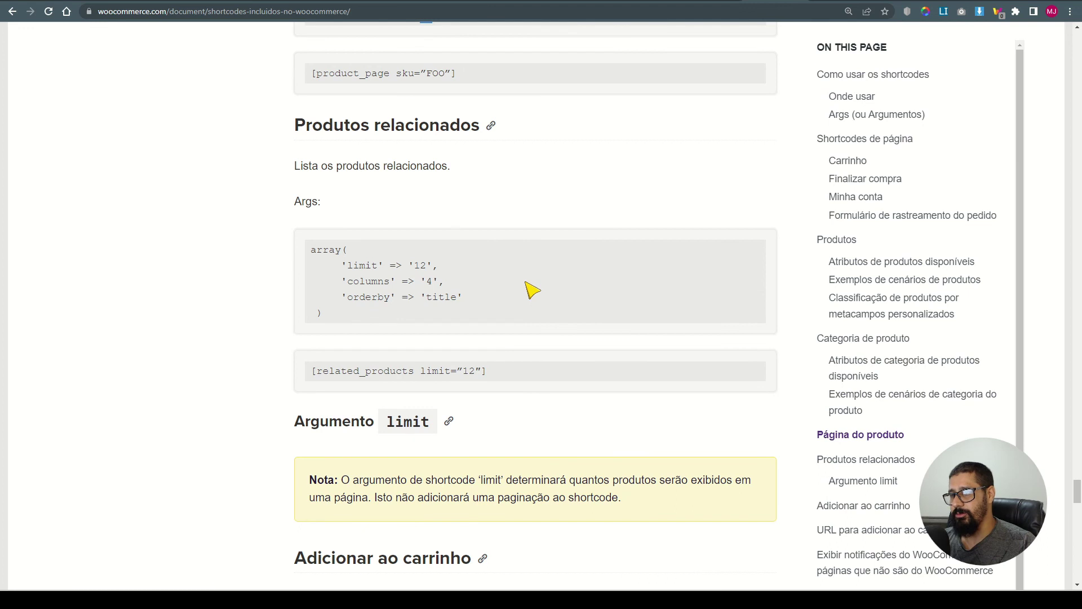
scroll(532, 289, down, 4)
scroll(457, 369, down, 3)
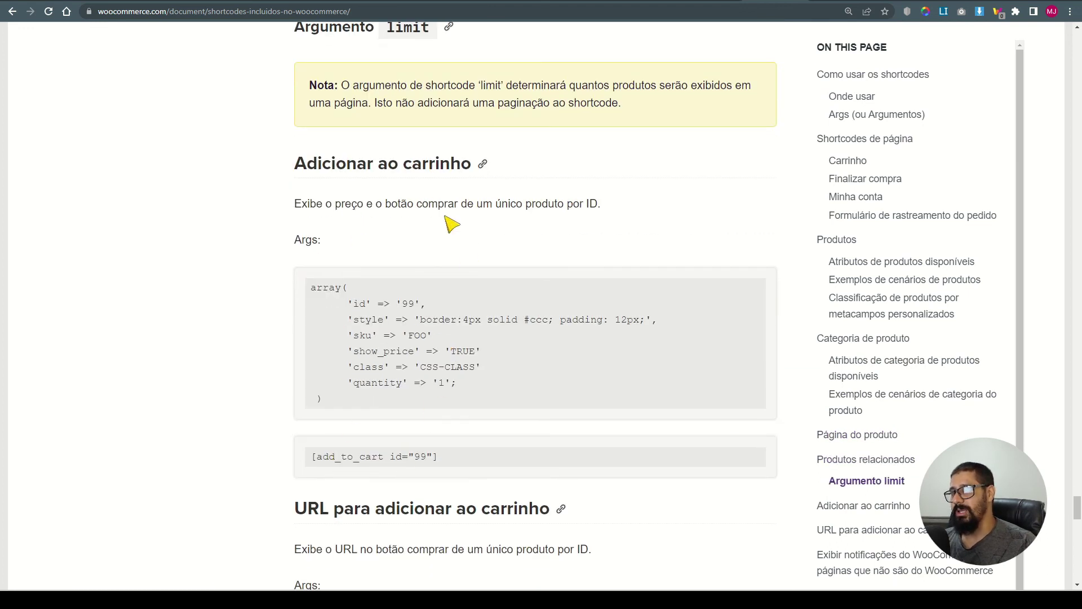
scroll(452, 224, down, 5)
scroll(461, 354, down, 12)
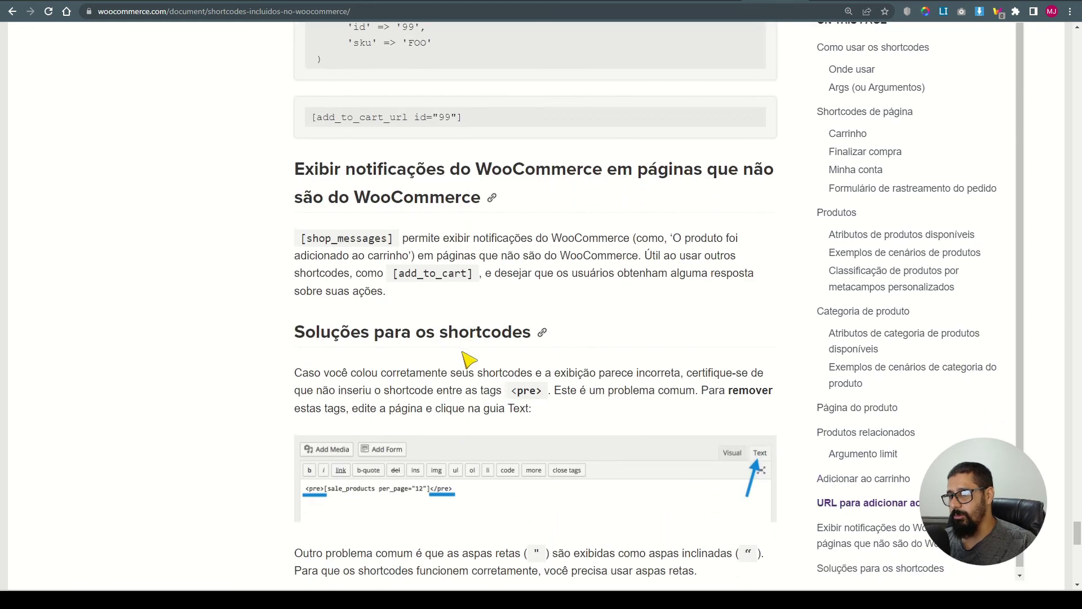
scroll(457, 353, up, 9)
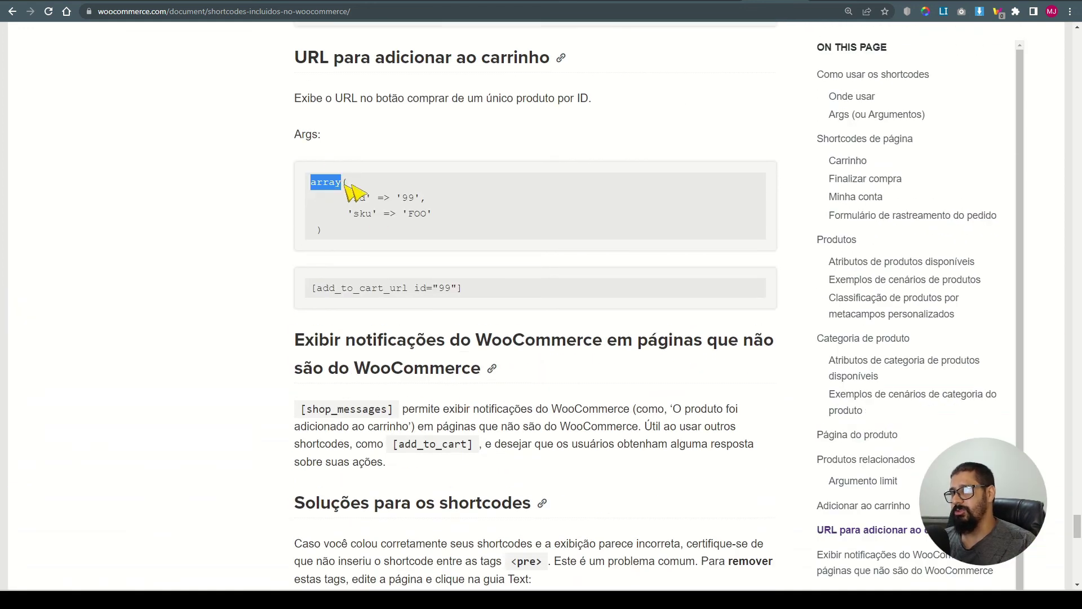
Review the product and category attribute lists, highlight the products attributes, and return to Elementor
drag(331, 189, 348, 185)
scroll(471, 261, up, 10)
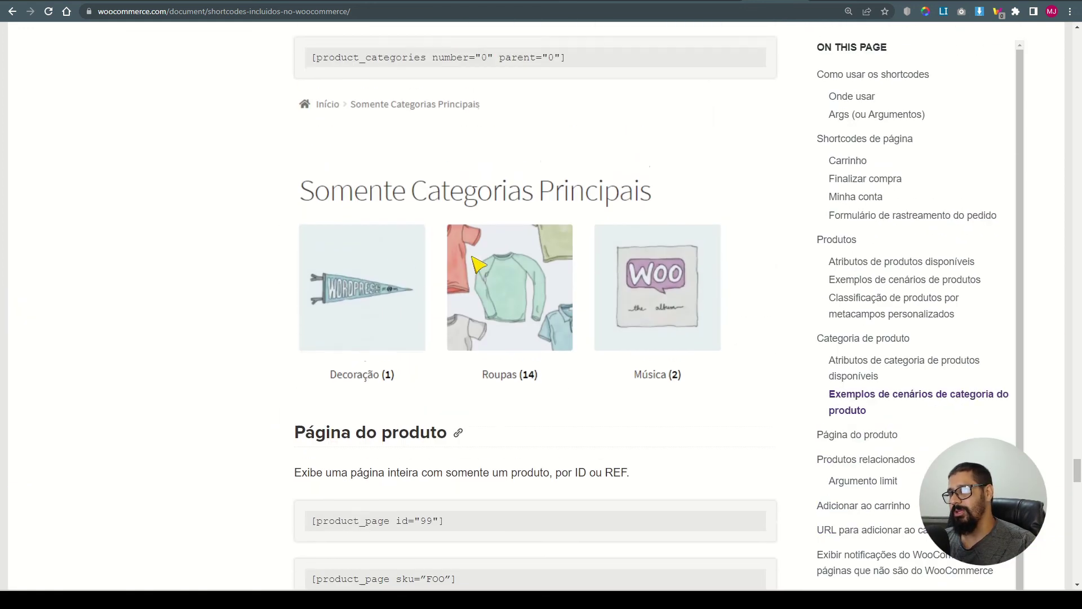
scroll(476, 263, up, 3)
drag(317, 228, 677, 235)
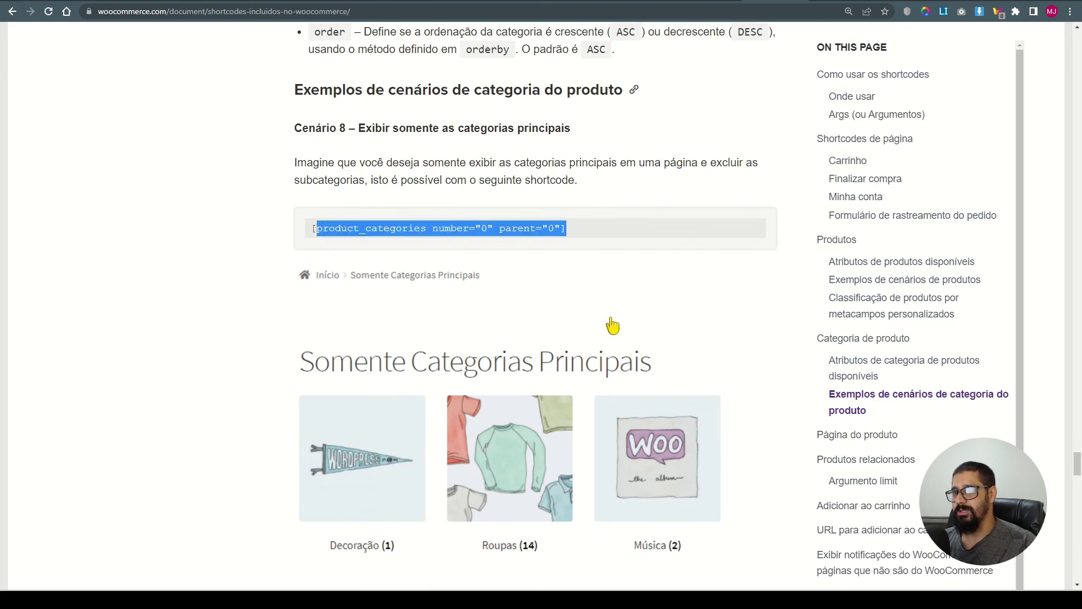
scroll(612, 325, up, 6)
scroll(613, 325, up, 9)
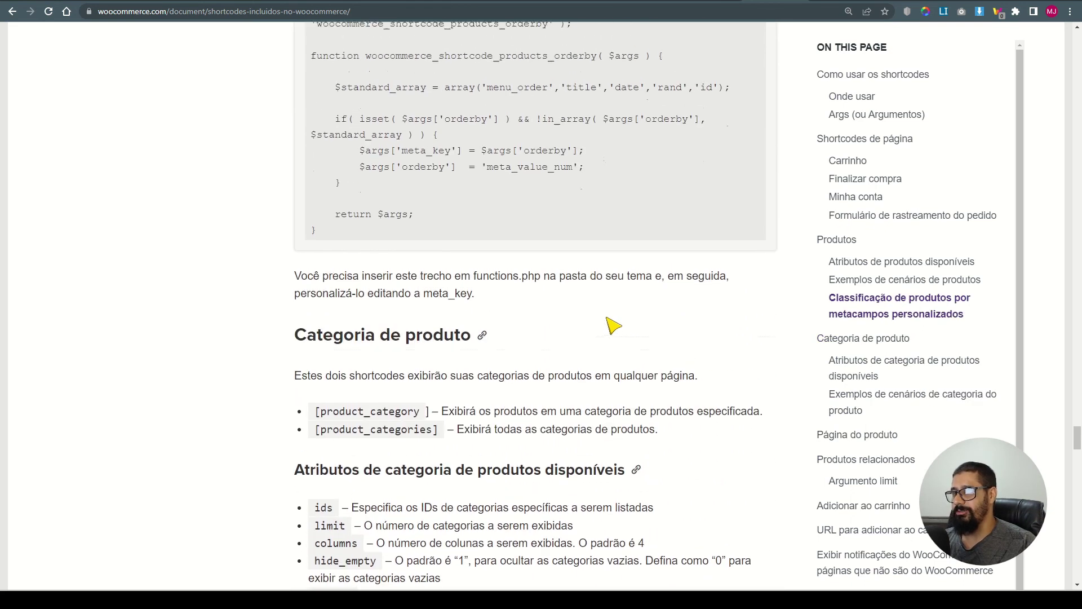
scroll(613, 325, up, 4)
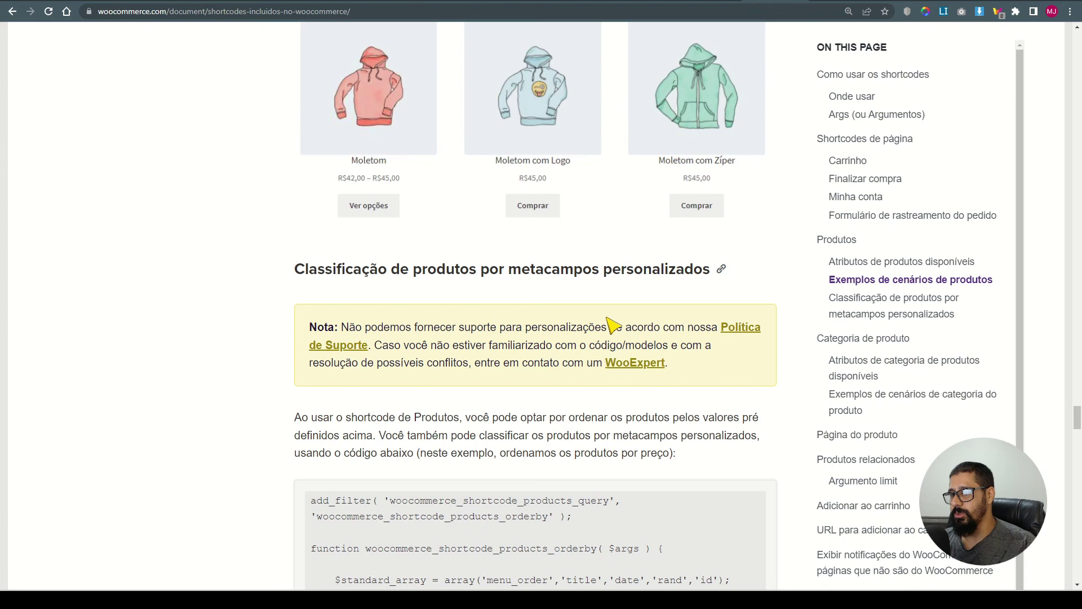
scroll(613, 325, up, 4)
scroll(613, 326, up, 20)
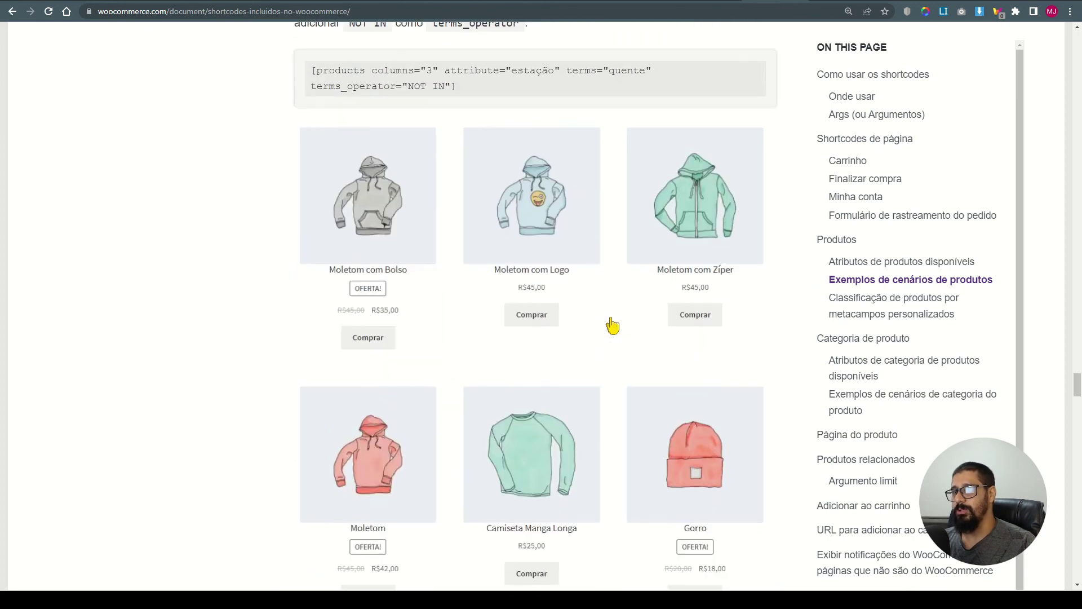
scroll(588, 291, up, 15)
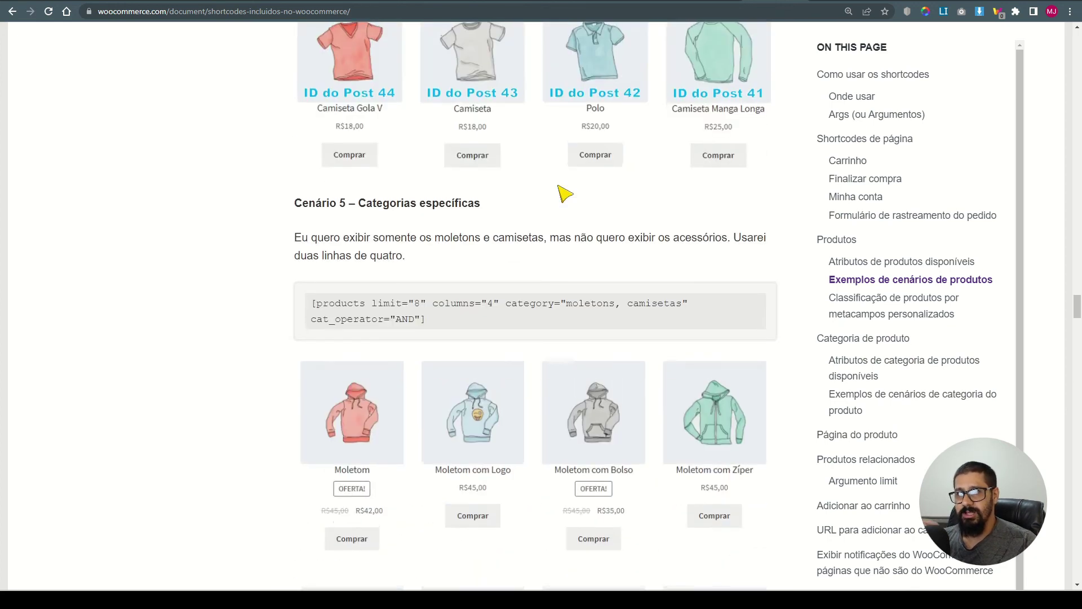
drag(1078, 296, 1077, 48)
scroll(637, 324, down, 15)
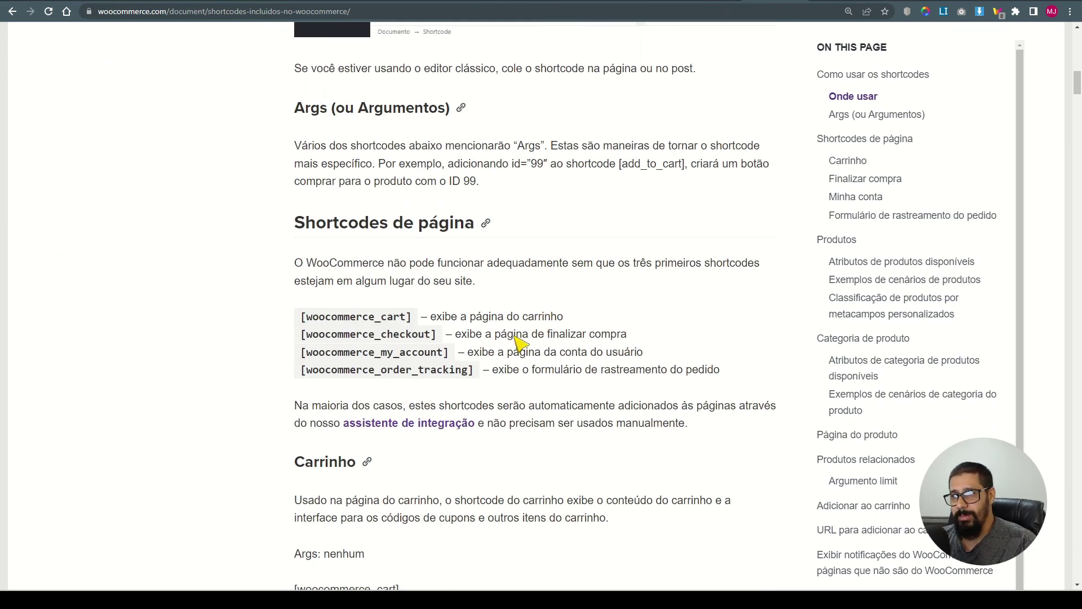
scroll(496, 380, down, 10)
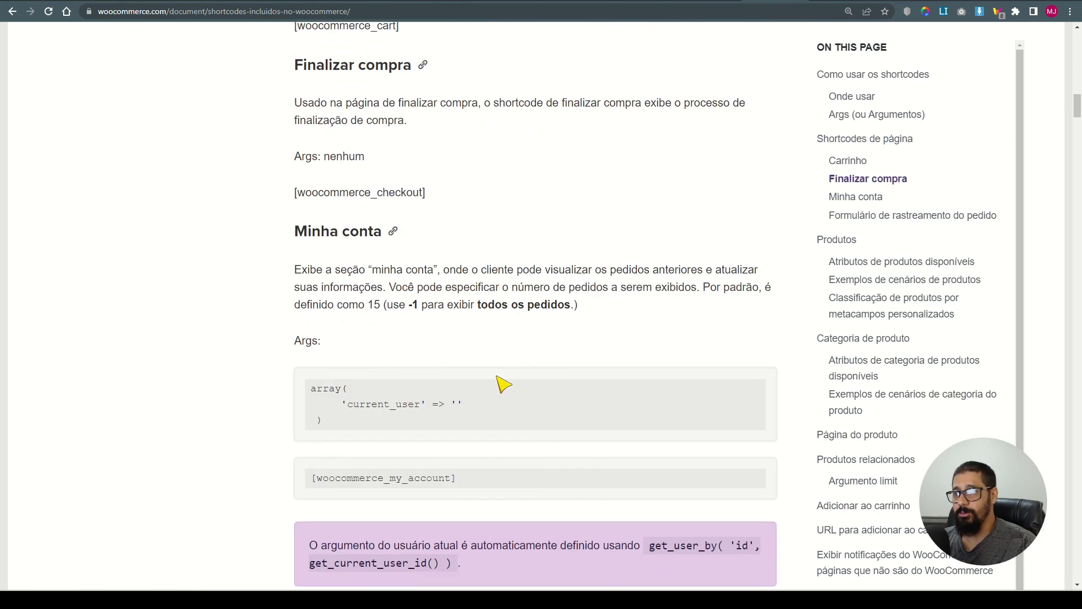
scroll(504, 383, down, 4)
scroll(484, 344, down, 20)
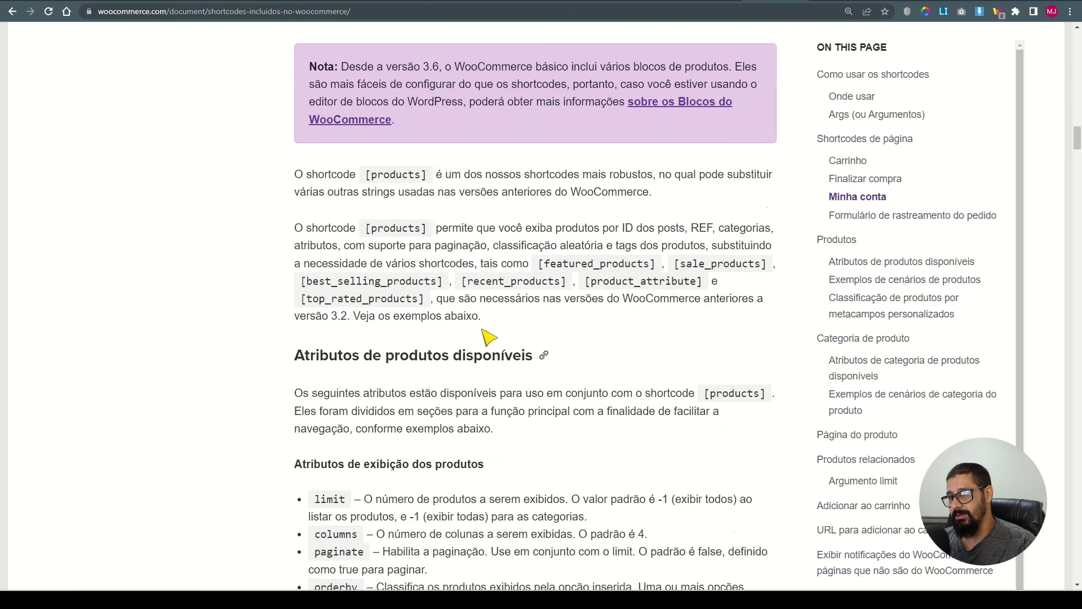
scroll(494, 333, up, 1)
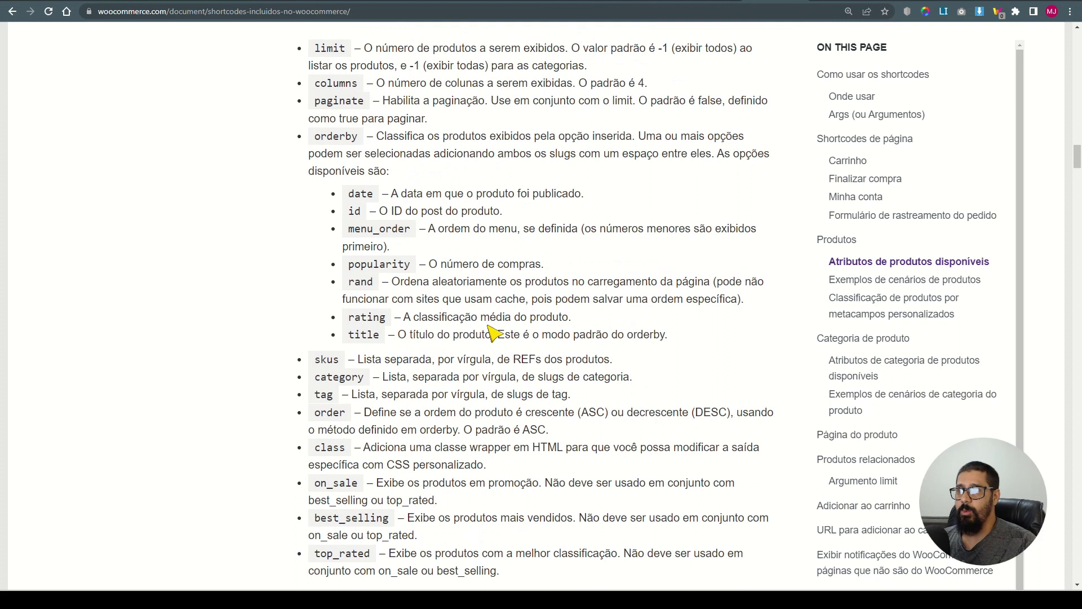
drag(294, 39, 394, 554)
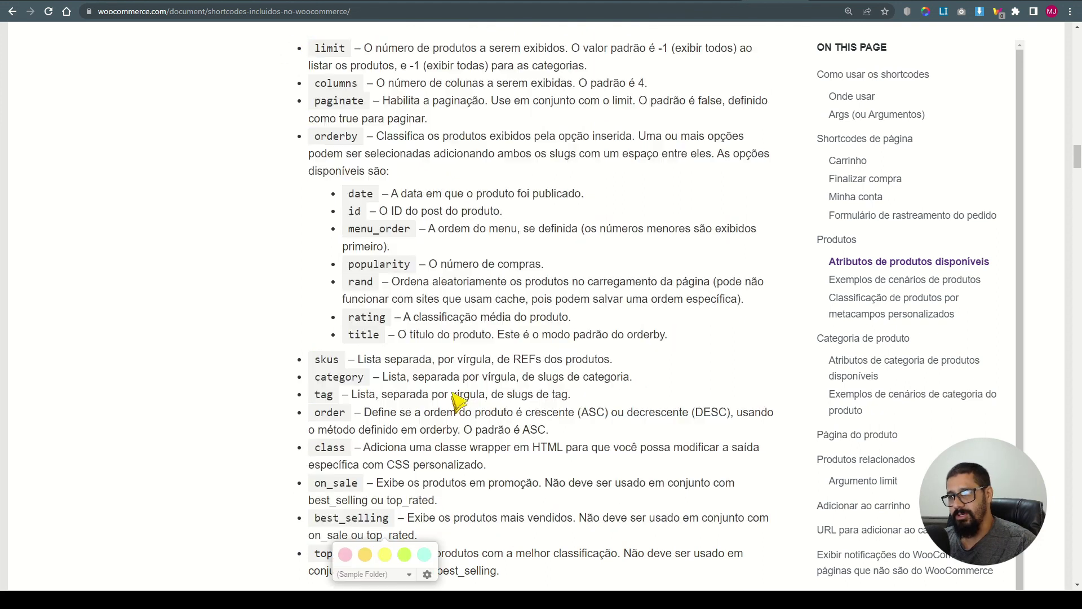
click(837, 1)
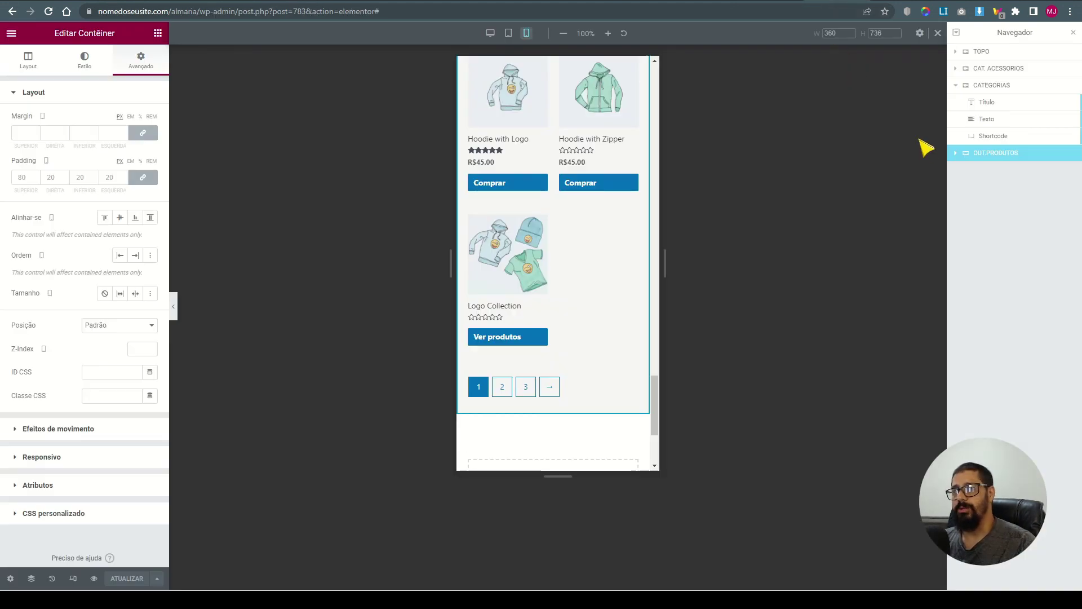
Switch the preview to desktop width and change the DESTAQUES shortcode's limit value
click(490, 33)
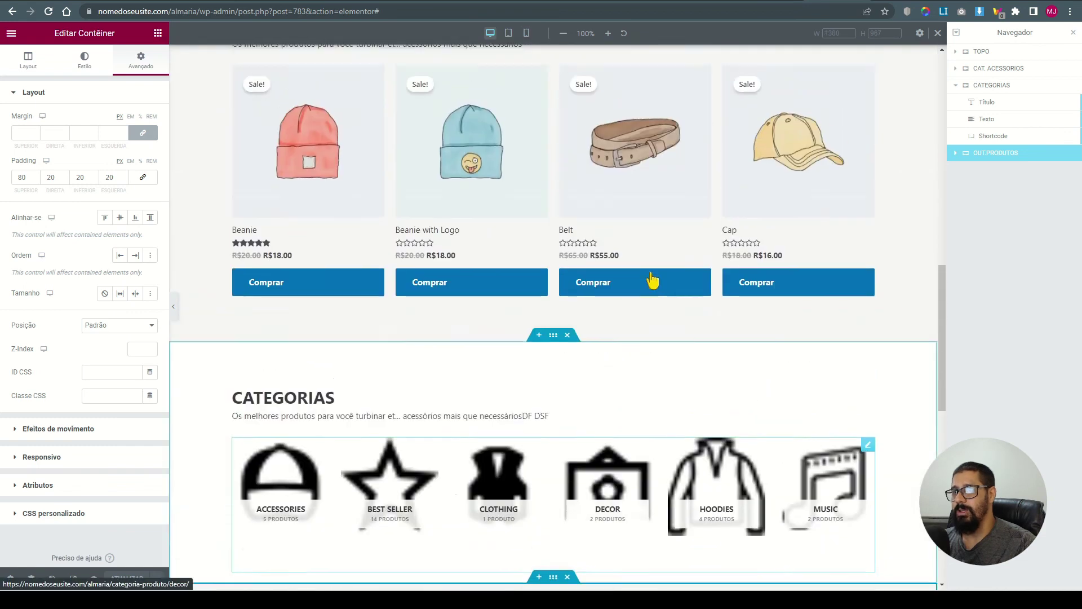
scroll(652, 280, up, 10)
right_click(324, 204)
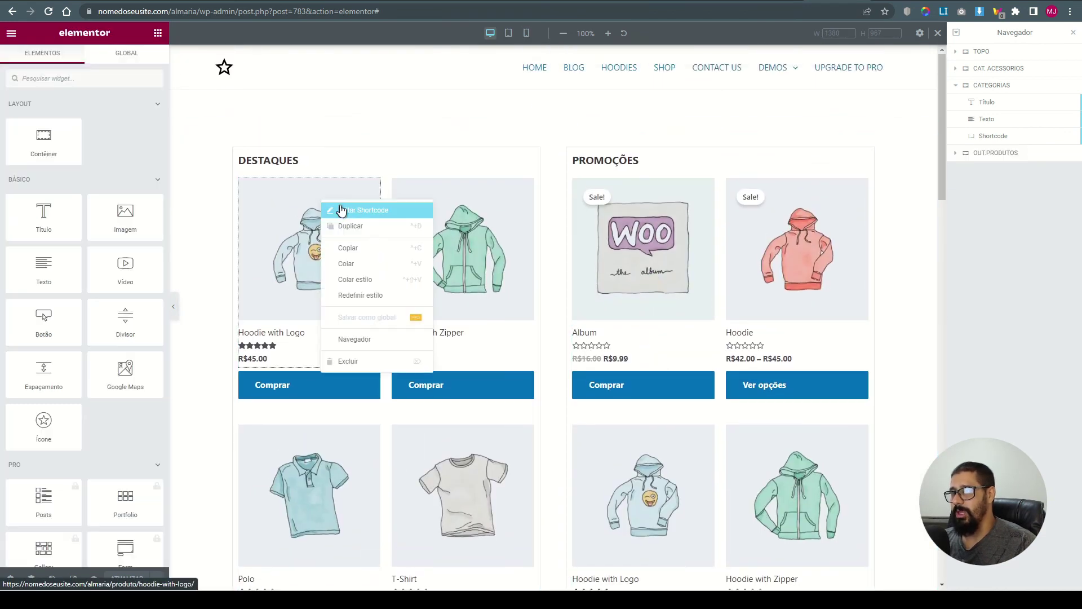
click(336, 210)
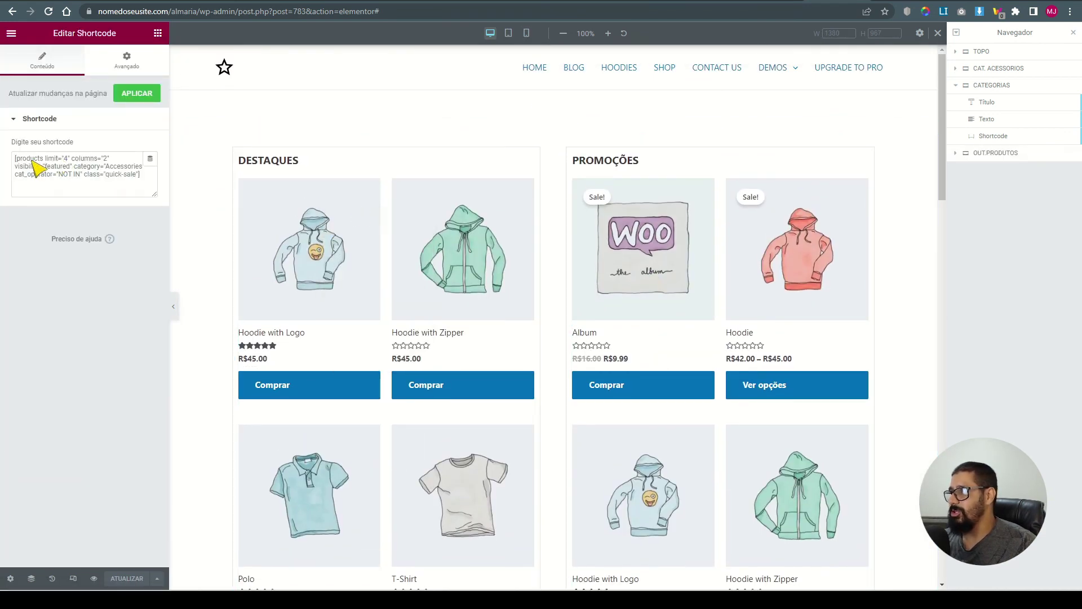
double_click(65, 158)
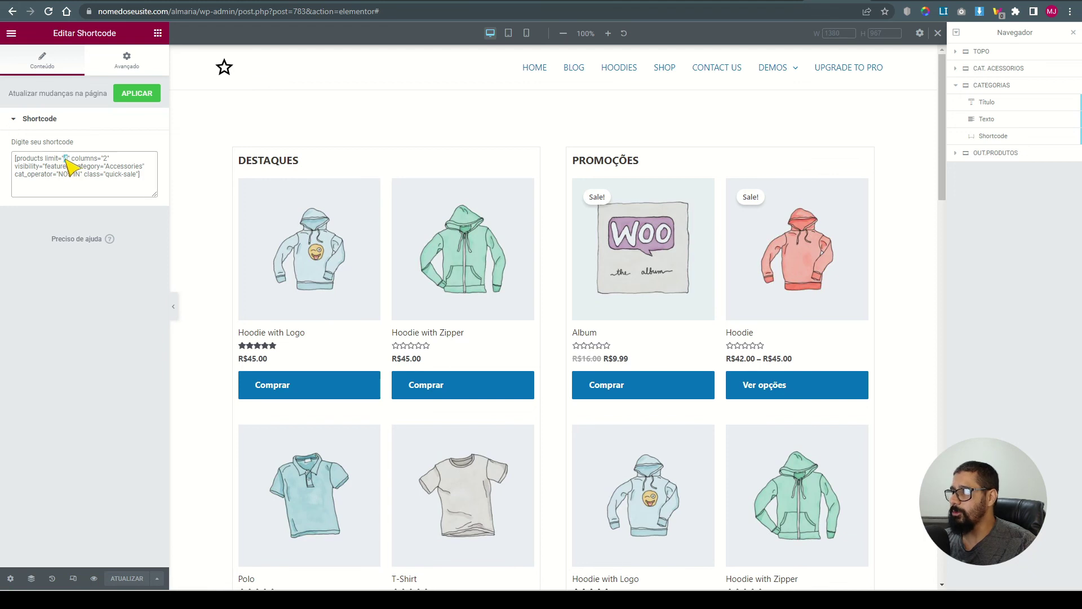
text(1)
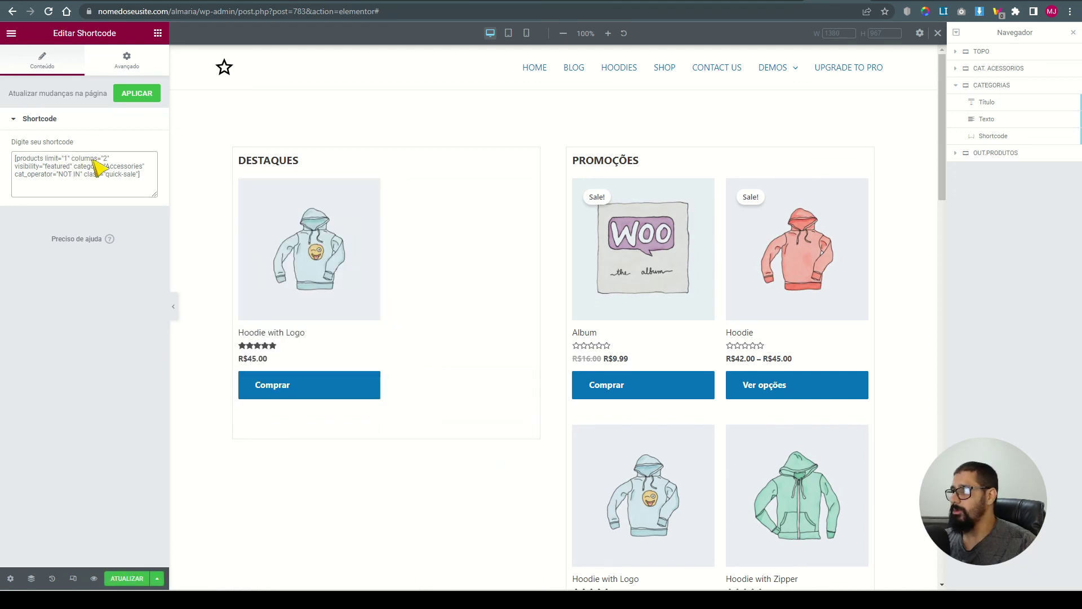
text(1)
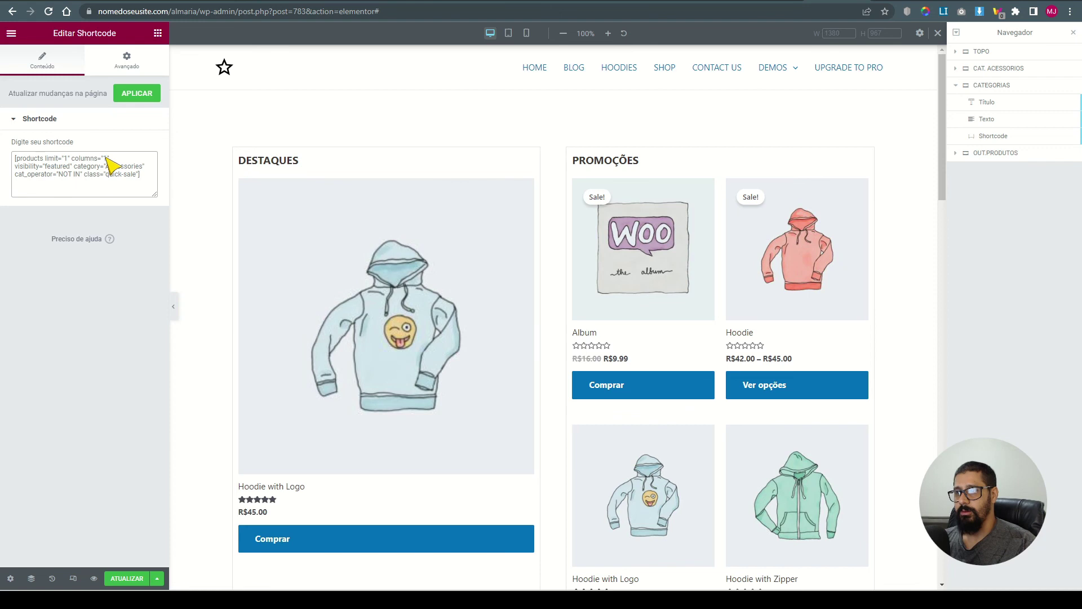
scroll(527, 307, down, 4)
scroll(524, 225, up, 3)
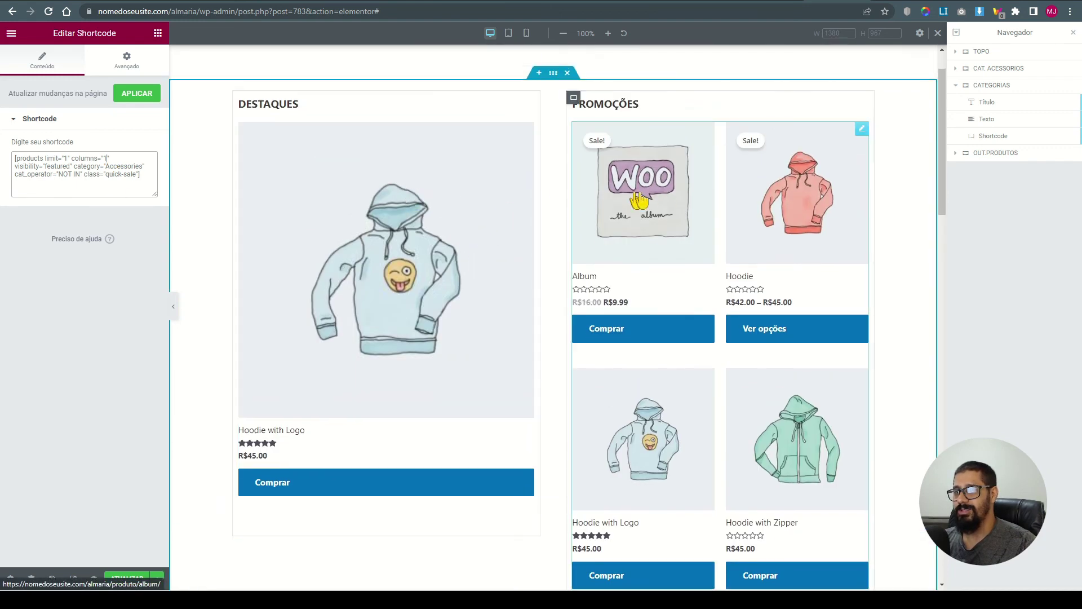
scroll(682, 315, down, 1)
scroll(615, 225, down, 2)
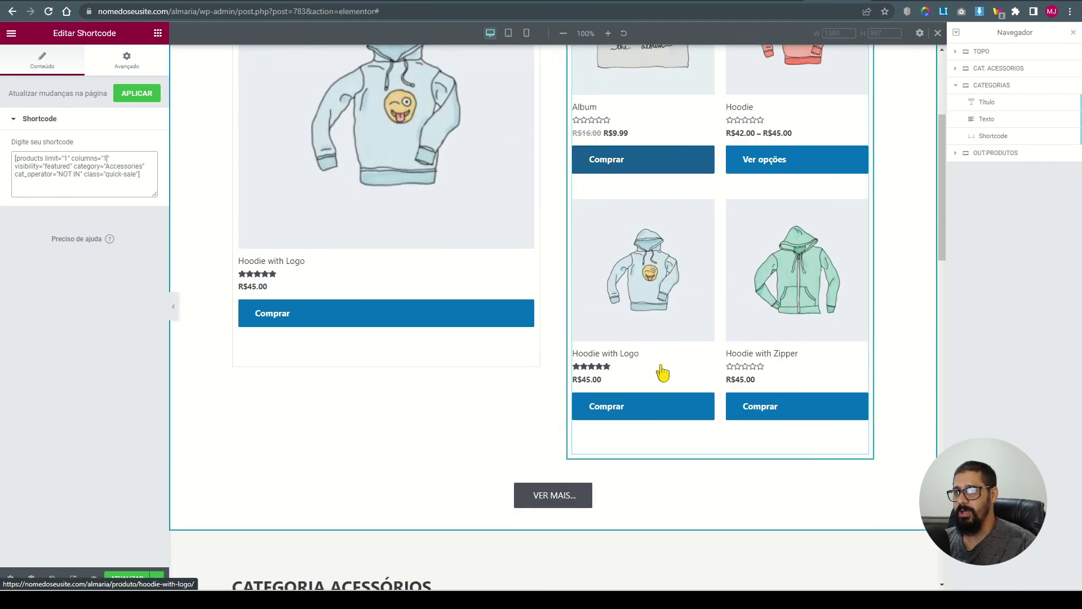
scroll(671, 282, up, 2)
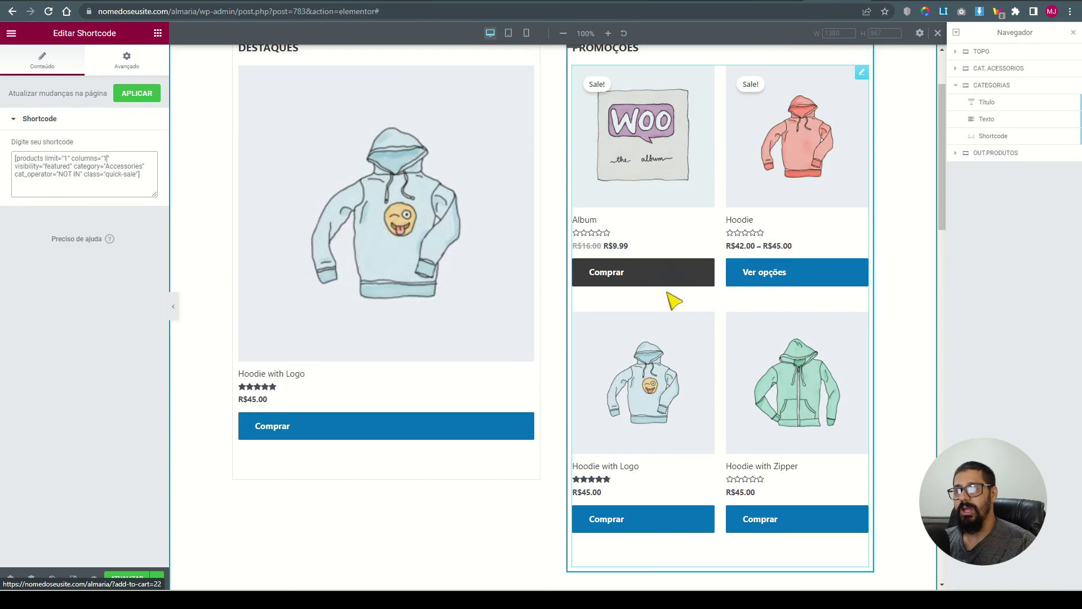
scroll(673, 301, up, 2)
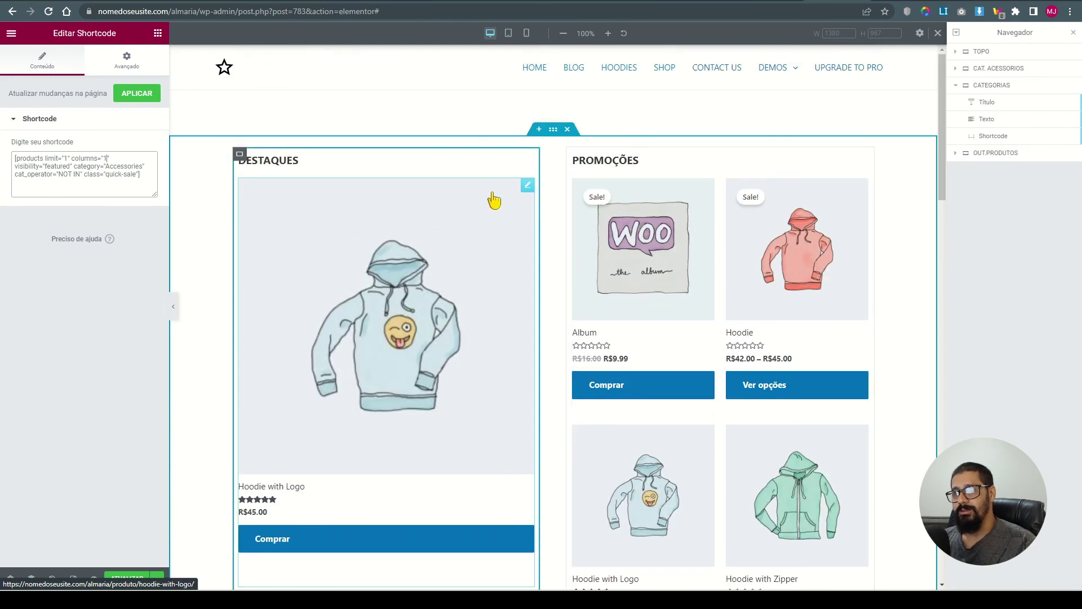
Set the DESTAQUES shortcode to limit="4" and columns="2"
click(111, 158)
key(BackSpace)
text(2)
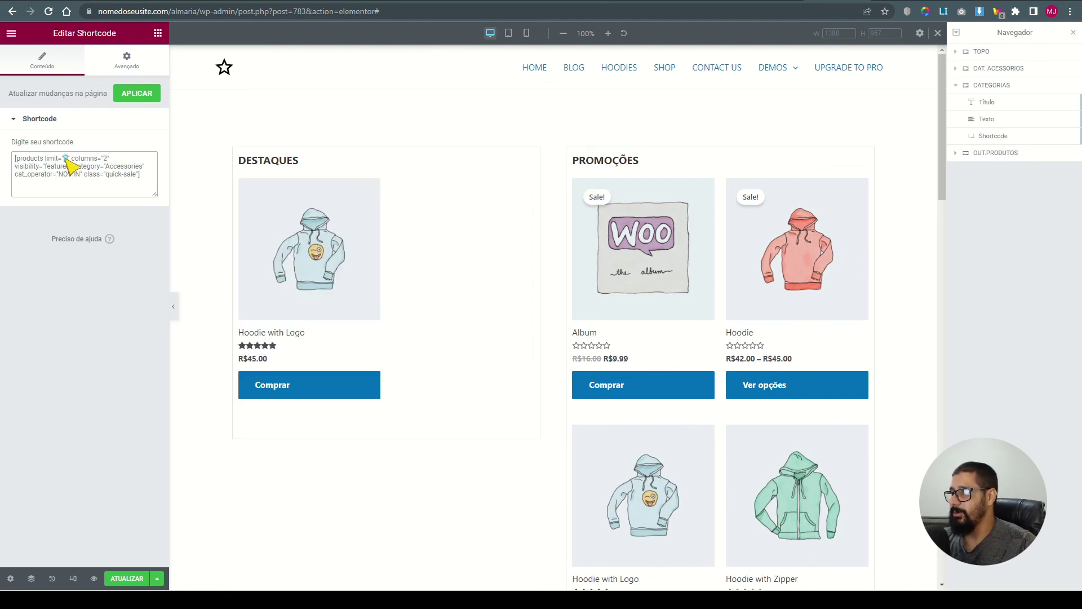
text(2)
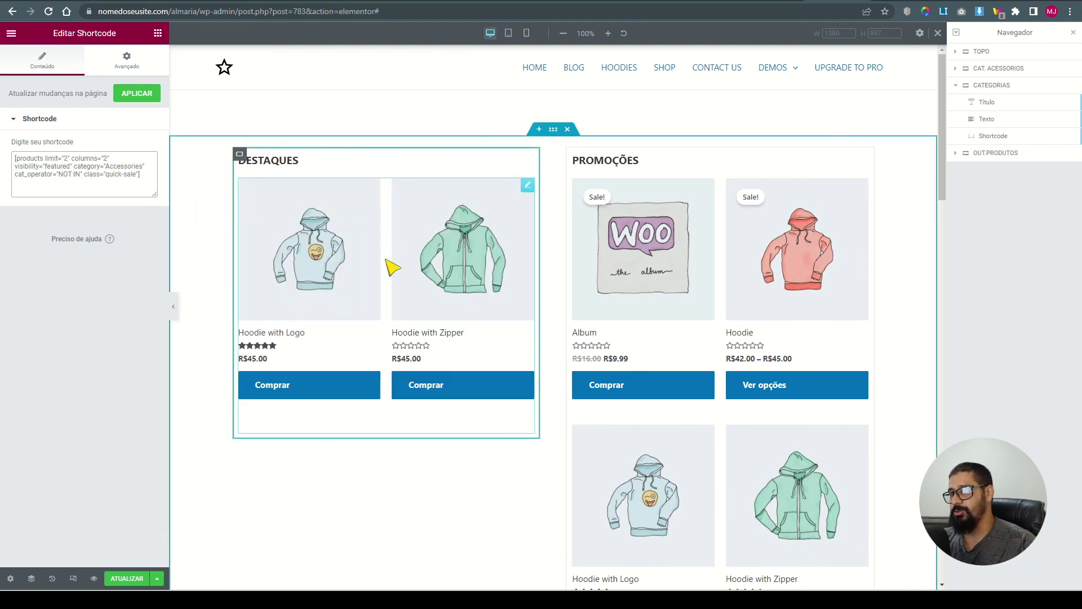
double_click(66, 158)
text(4)
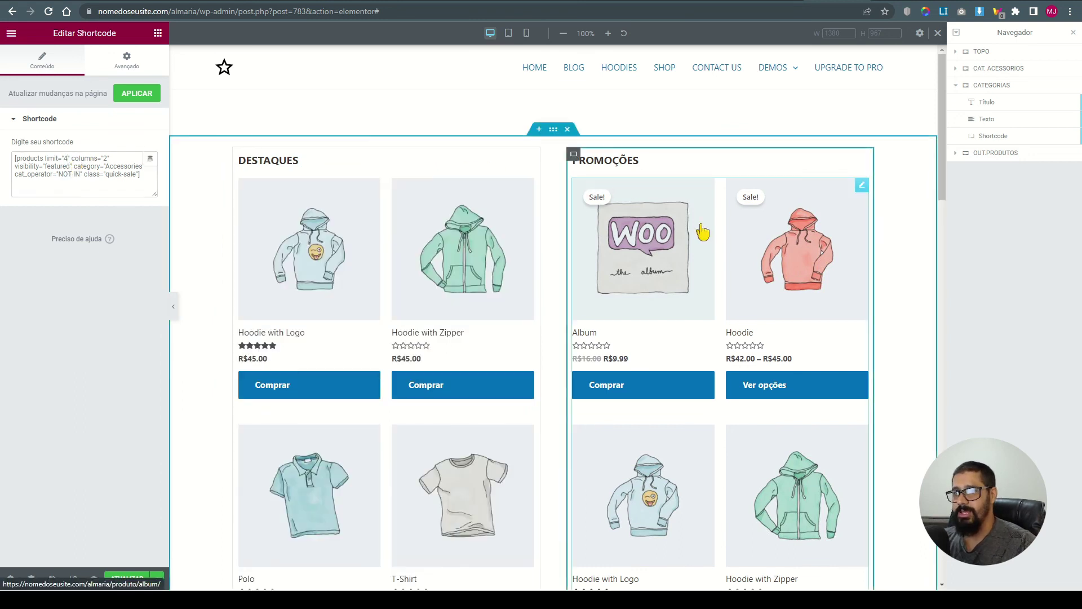
right_click(702, 231)
Set the PROMOÇÕES shortcode to columns="3" and limit="6", then save the page with ATUALIZAR
click(713, 233)
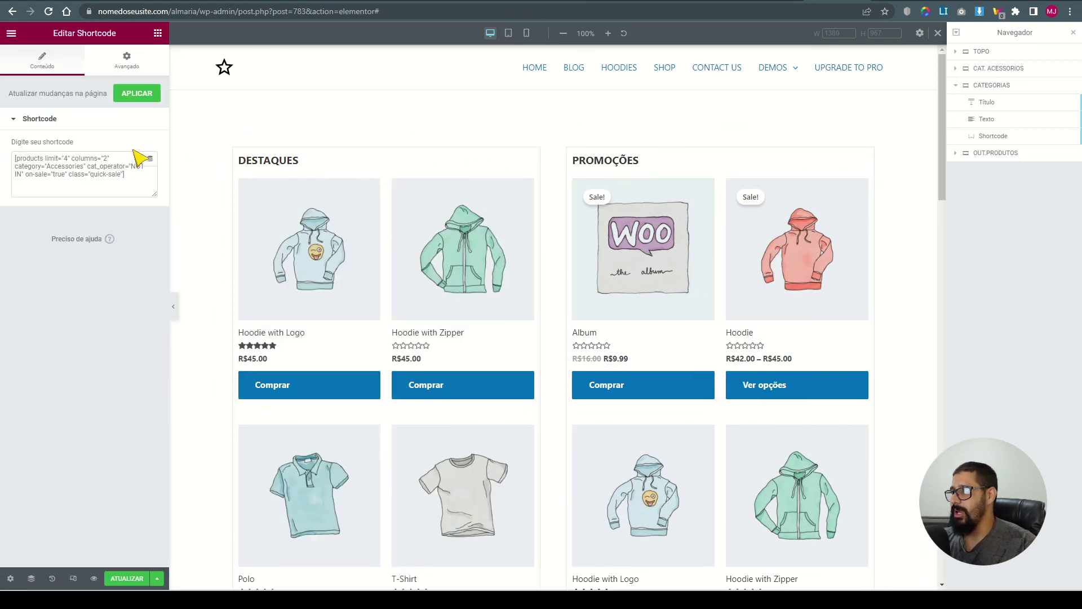
double_click(106, 158)
text(3)
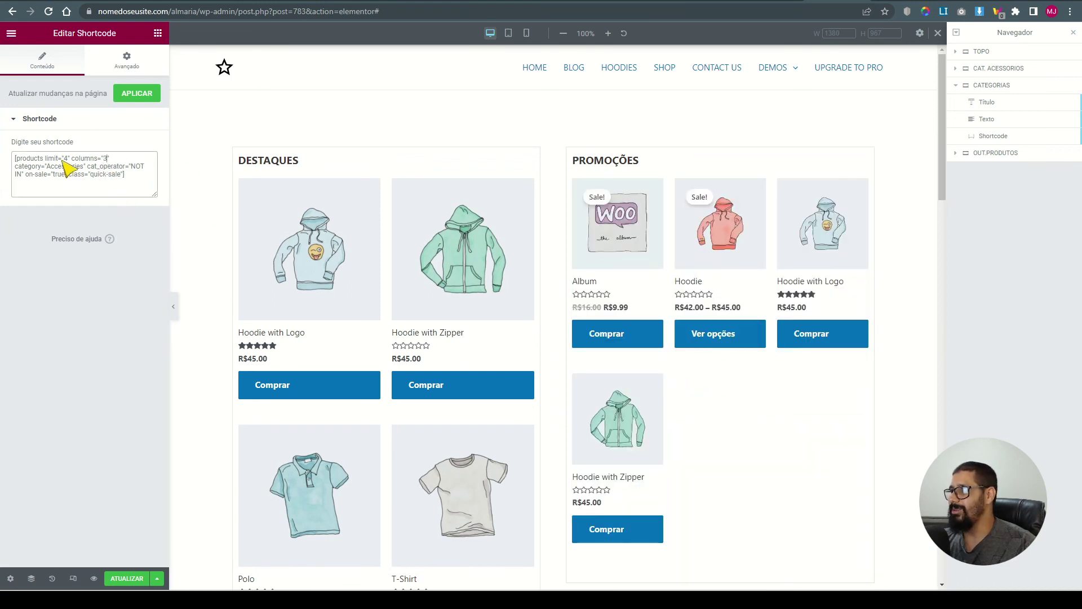
text(6)
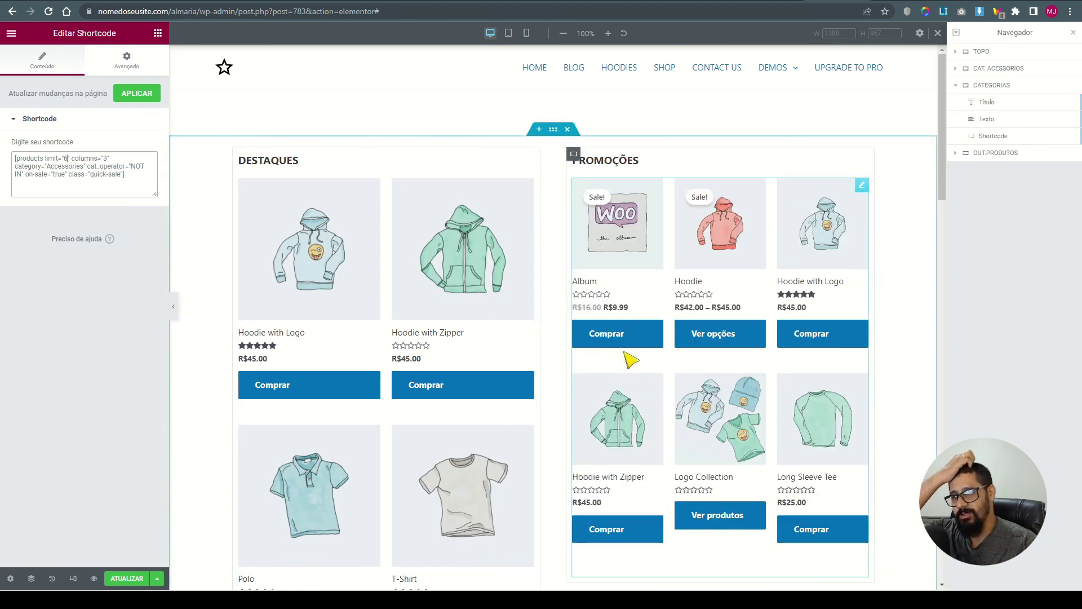
scroll(564, 344, down, 4)
click(128, 580)
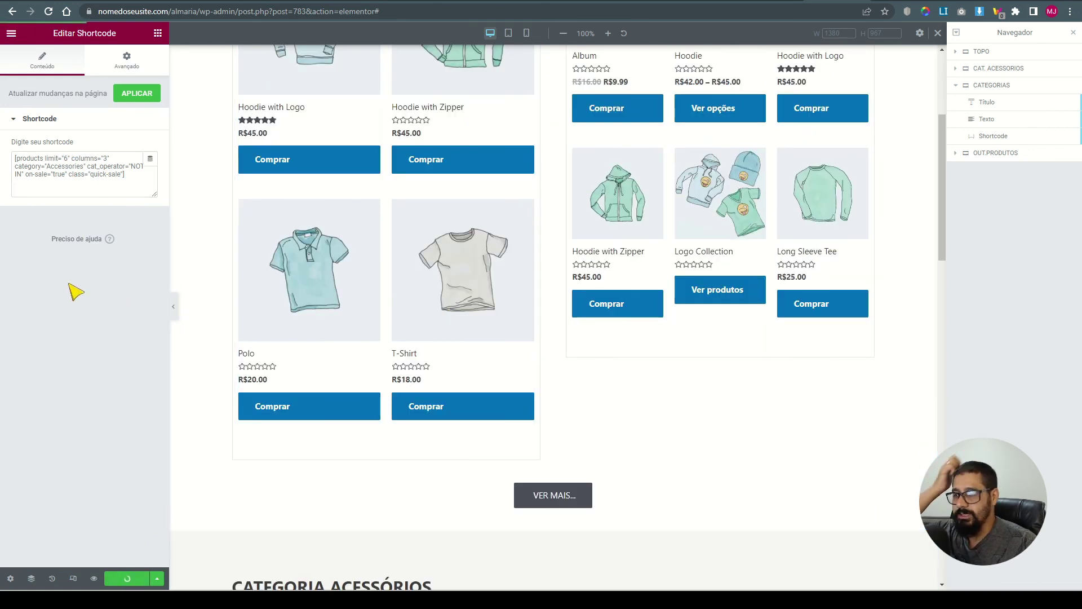